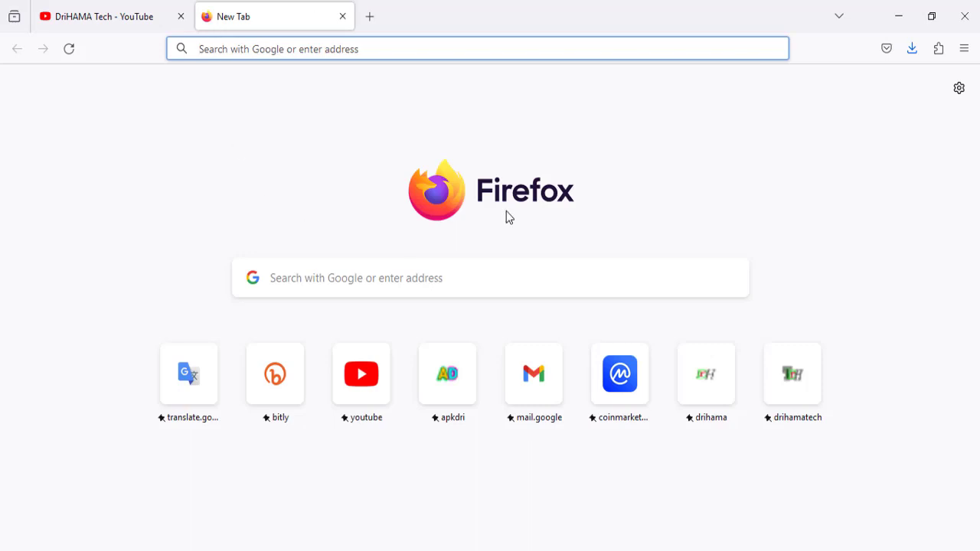
- Open the drihama.com article on four ways to design a professional logo and read through its Photopea and Canva sections
left_click(715, 387)
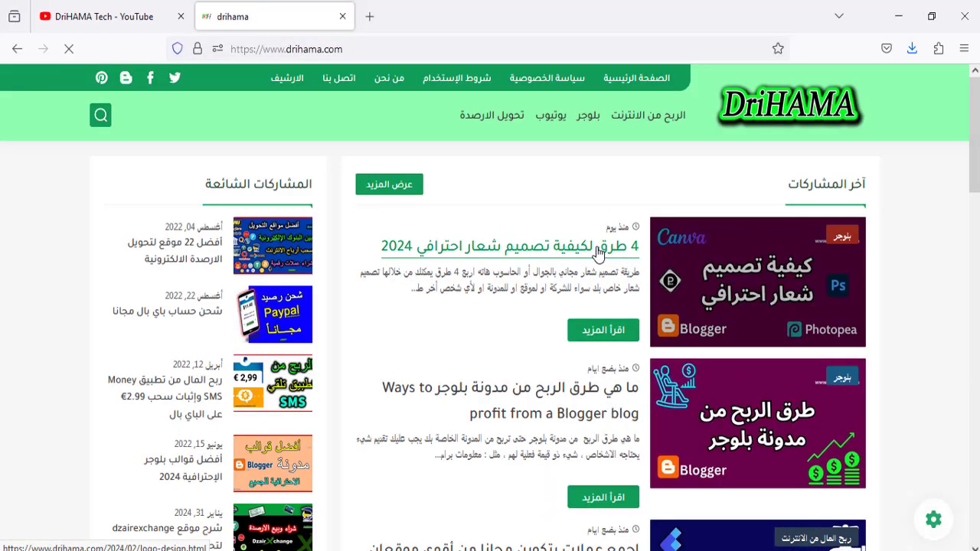
left_click(538, 255)
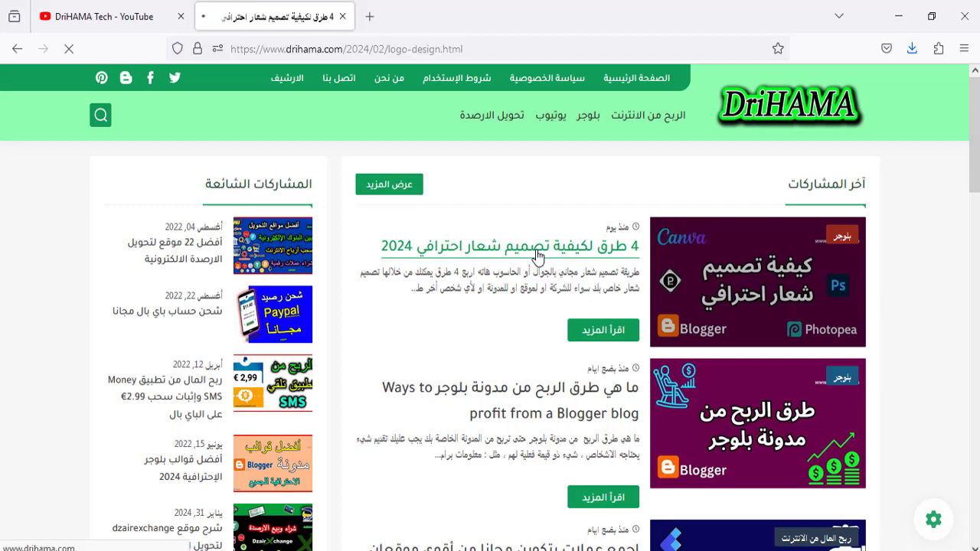
scroll(498, 310, "down", 5)
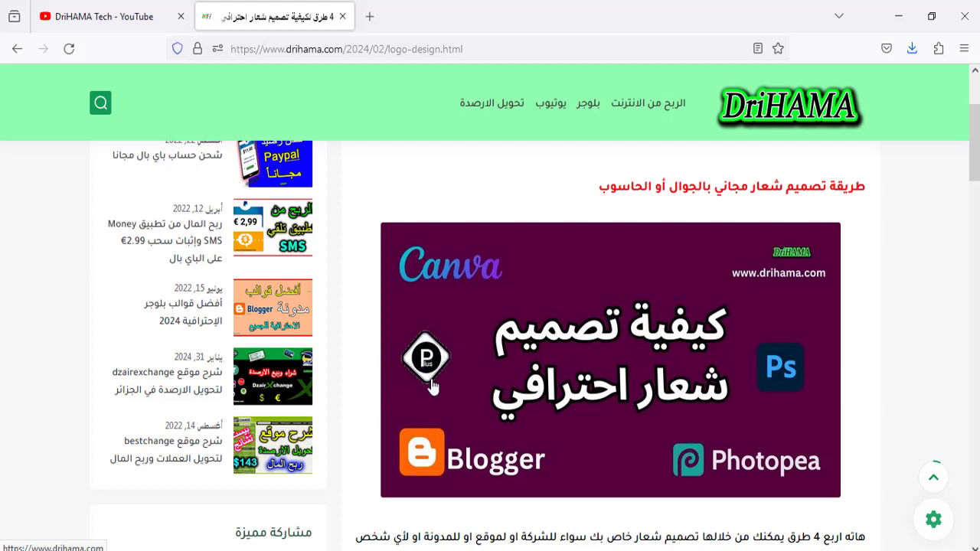
scroll(431, 388, "down", 15)
scroll(431, 388, "down", 3)
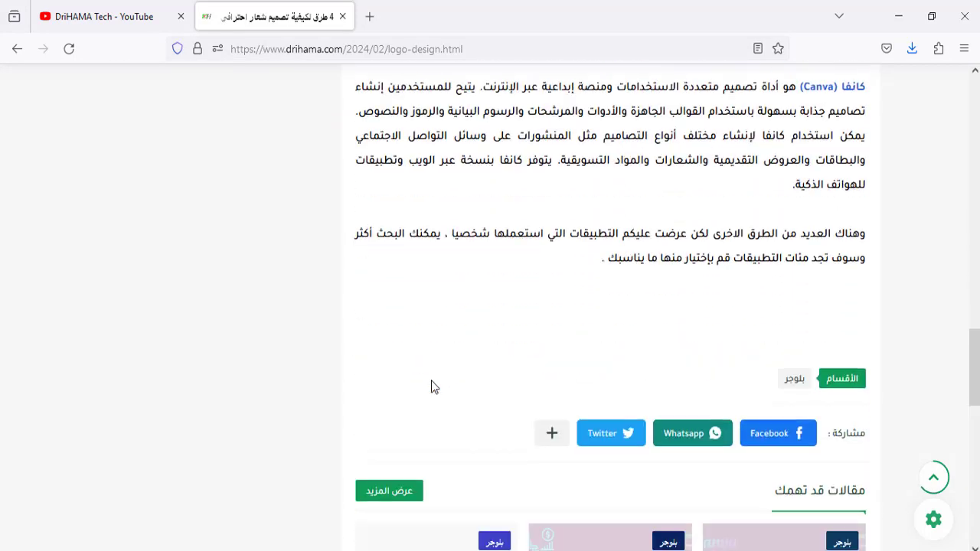
scroll(431, 387, "up", 7)
scroll(431, 387, "down", 2)
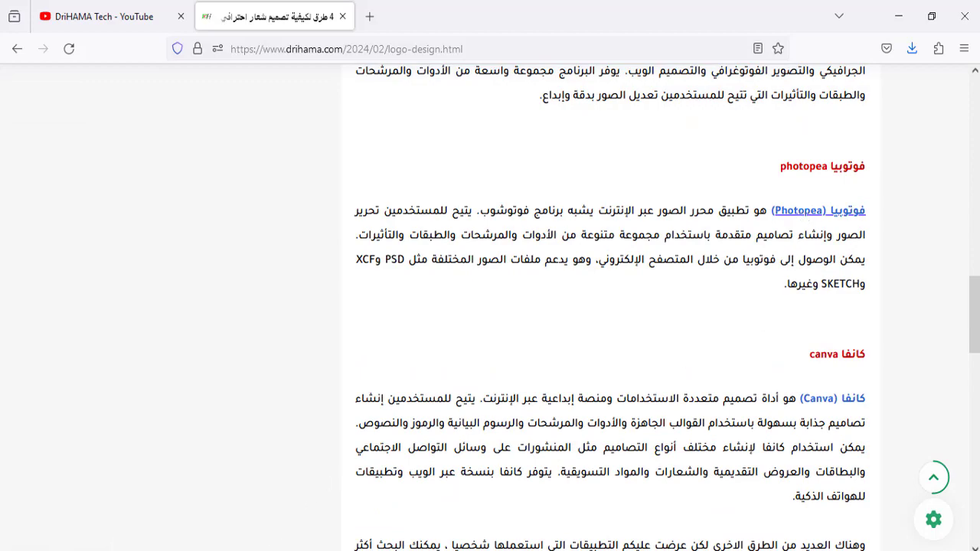
- Switch to File Explorer and look through the "logo with canva" and "LOGO WITH PHOTOPEA" folders inside the "blog t" folder
key("super+d")
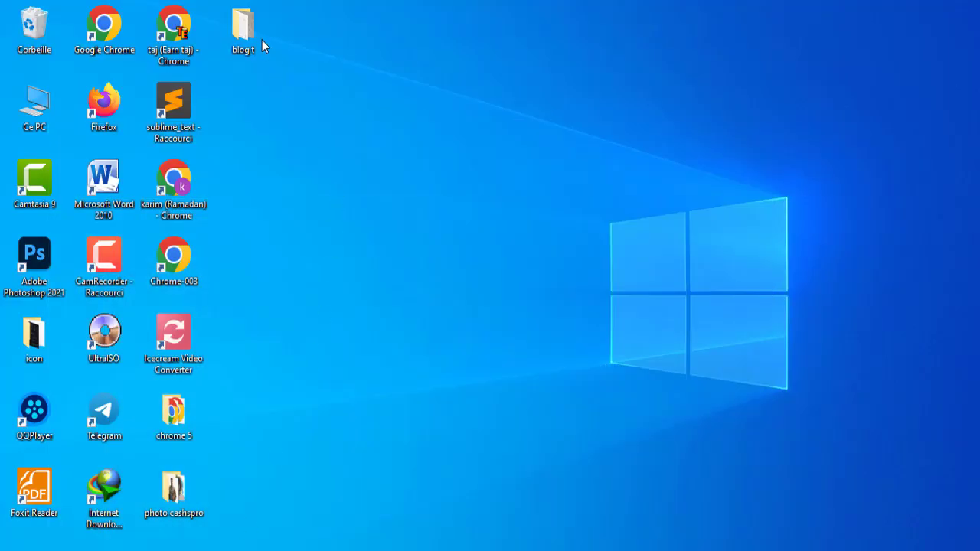
double_click(262, 43)
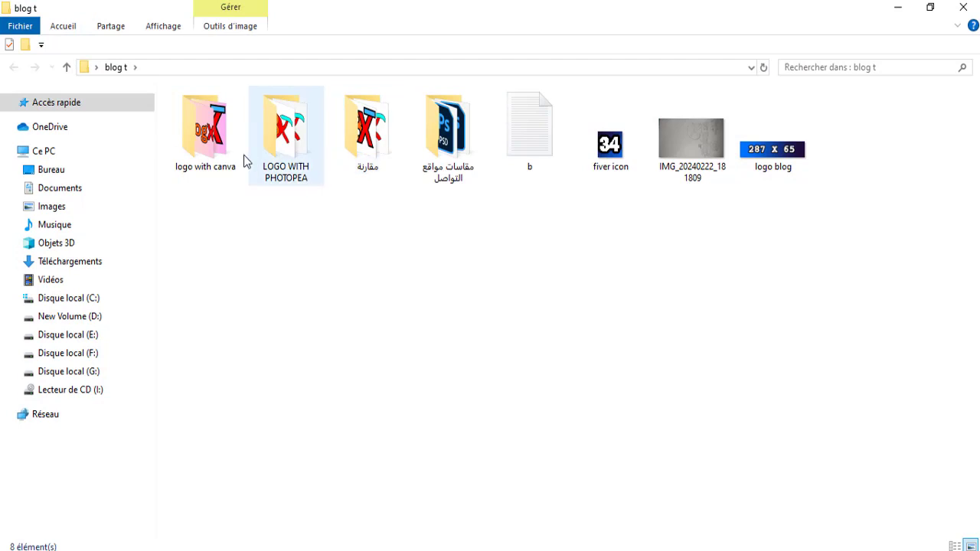
double_click(207, 134)
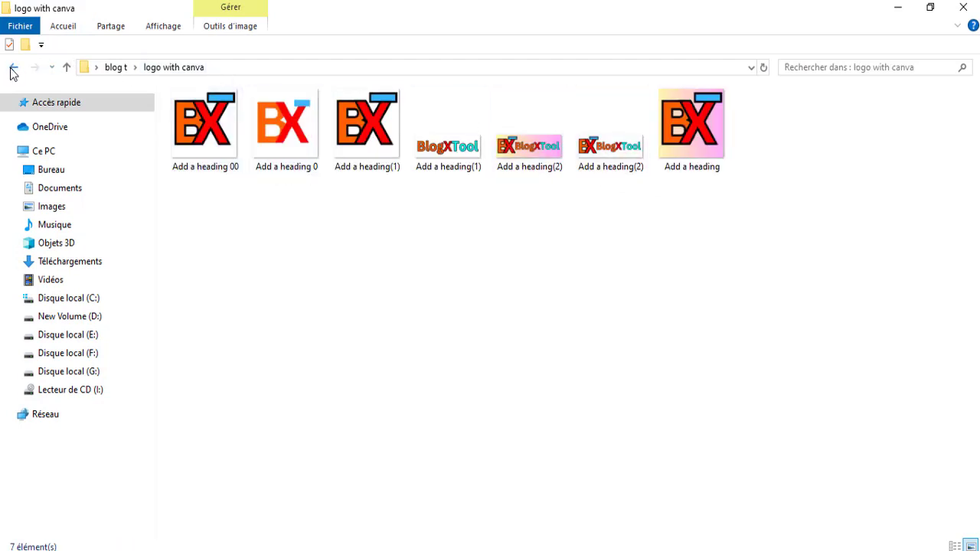
left_click(13, 68)
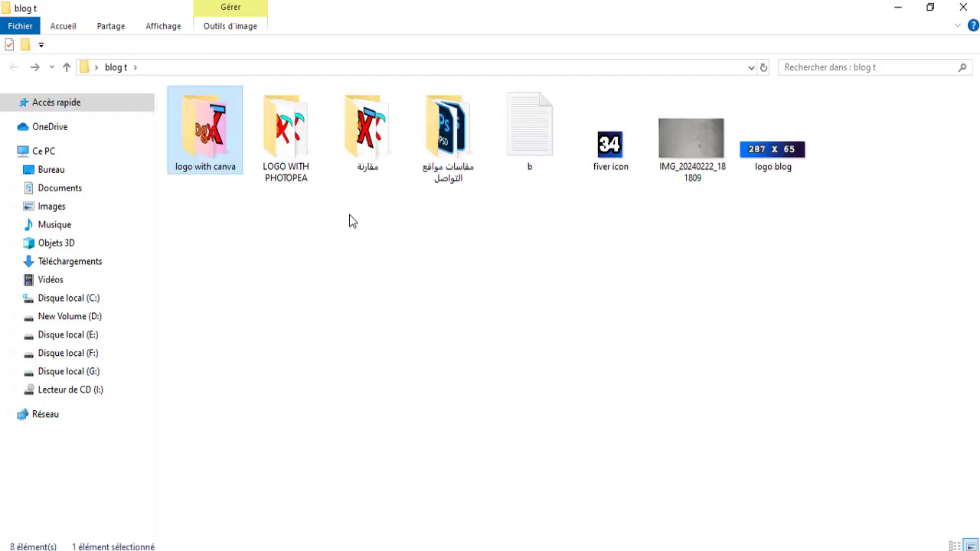
double_click(290, 138)
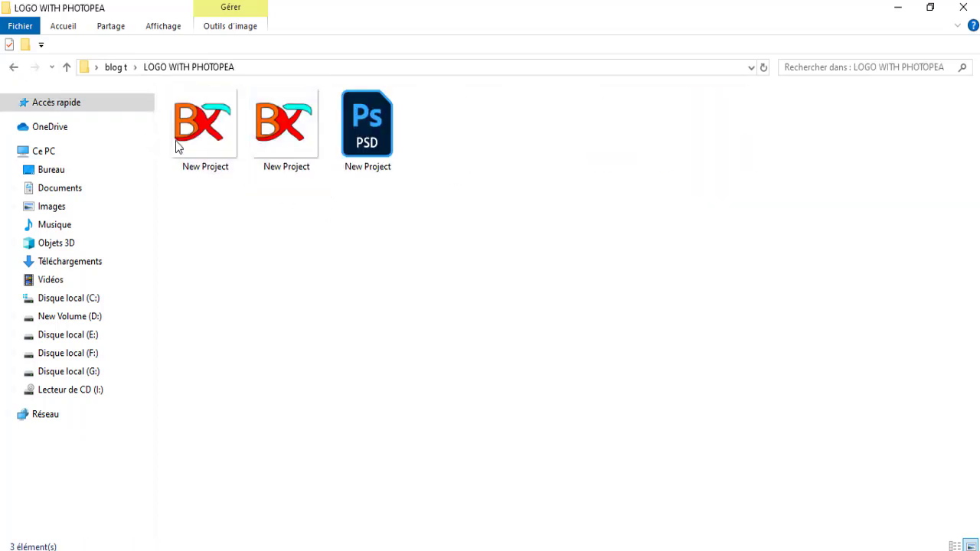
left_click(13, 67)
- Compare the Canva logo, the Photopea logo and the hand-drawn sketch in the مقارنة folder, examining the circled sketch up close
left_click(360, 147)
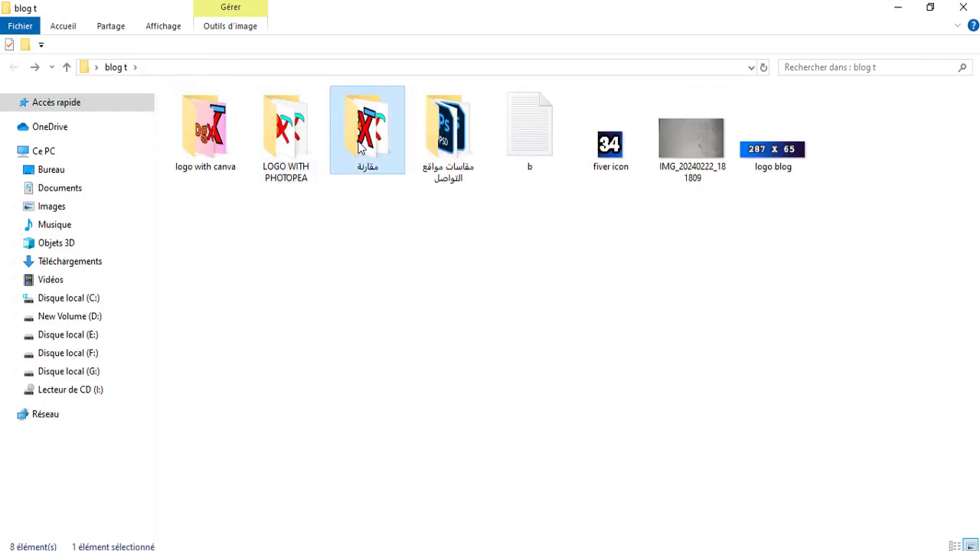
double_click(360, 147)
left_click(215, 129)
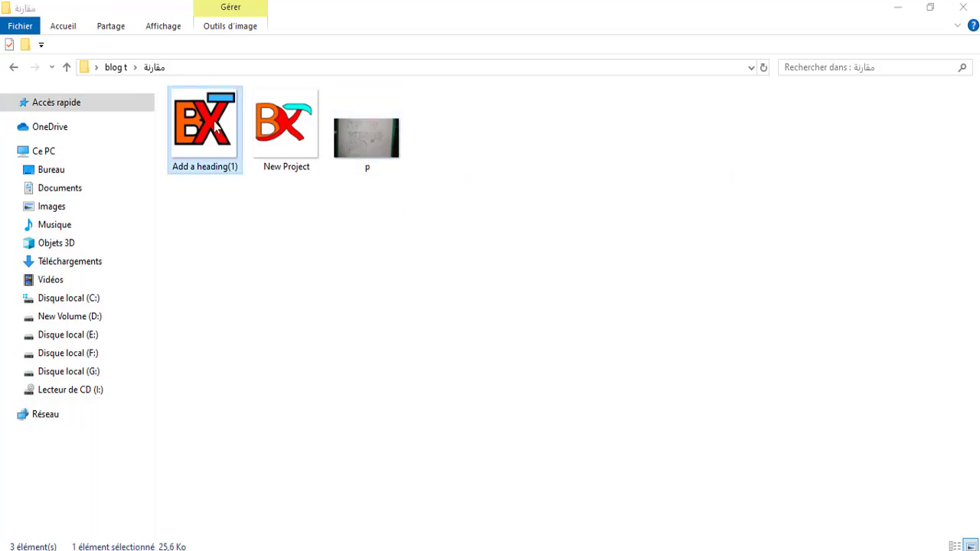
double_click(215, 129)
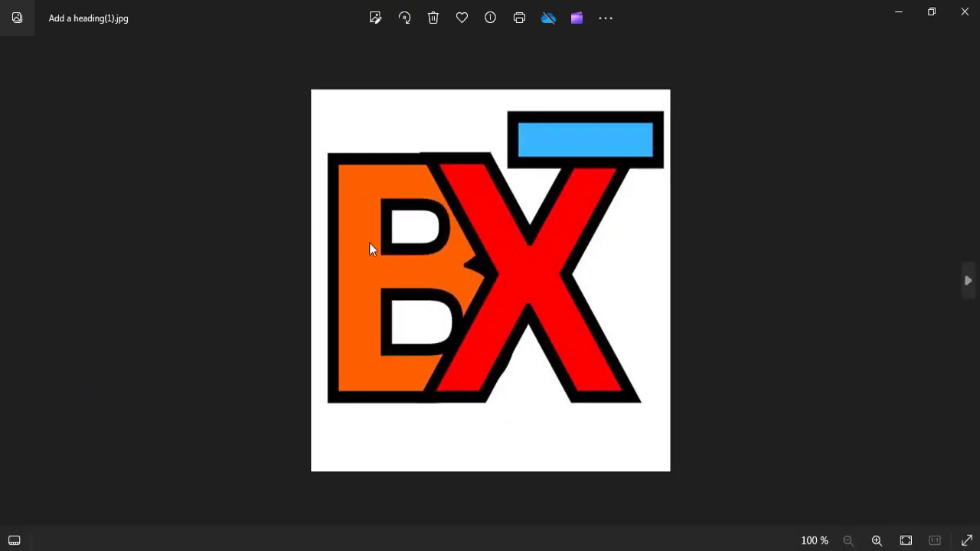
key("Right")
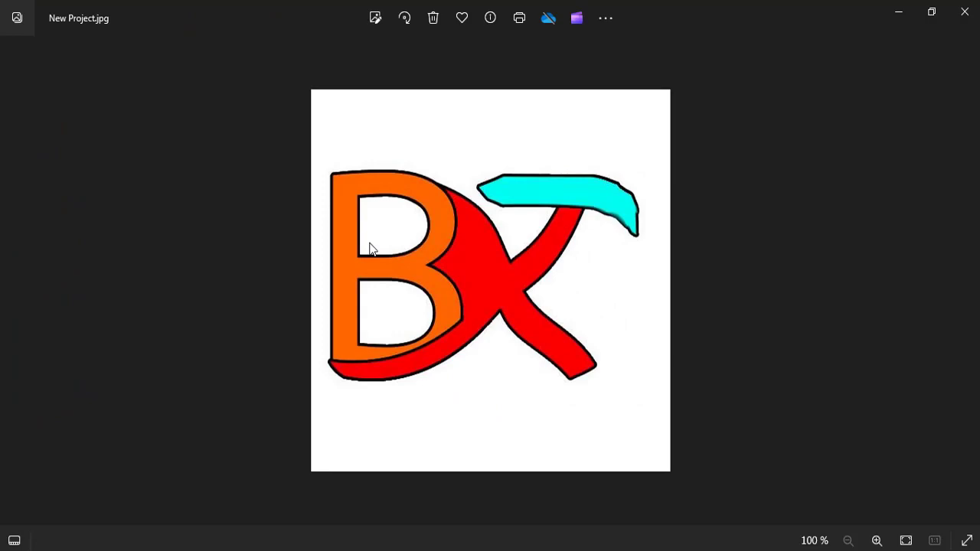
key("Right")
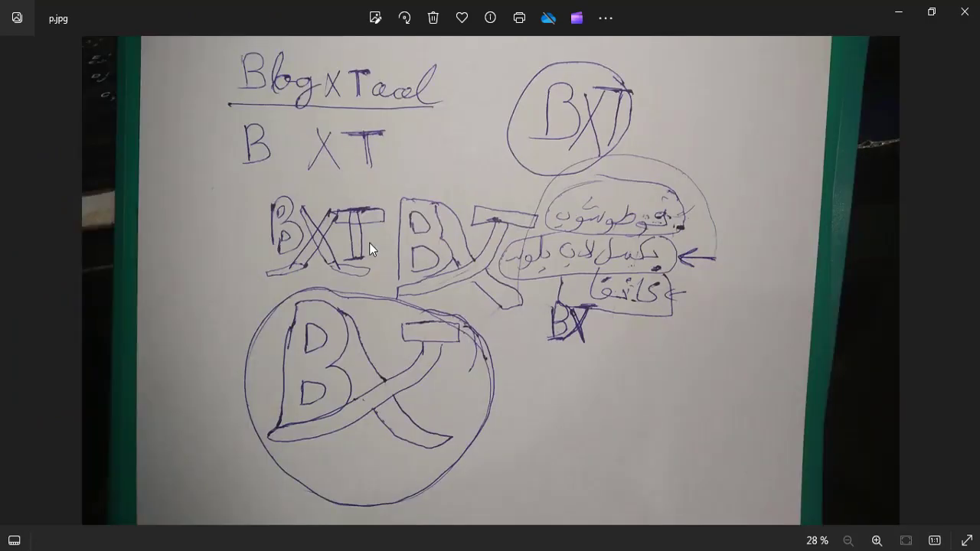
scroll(396, 406, "up", 3)
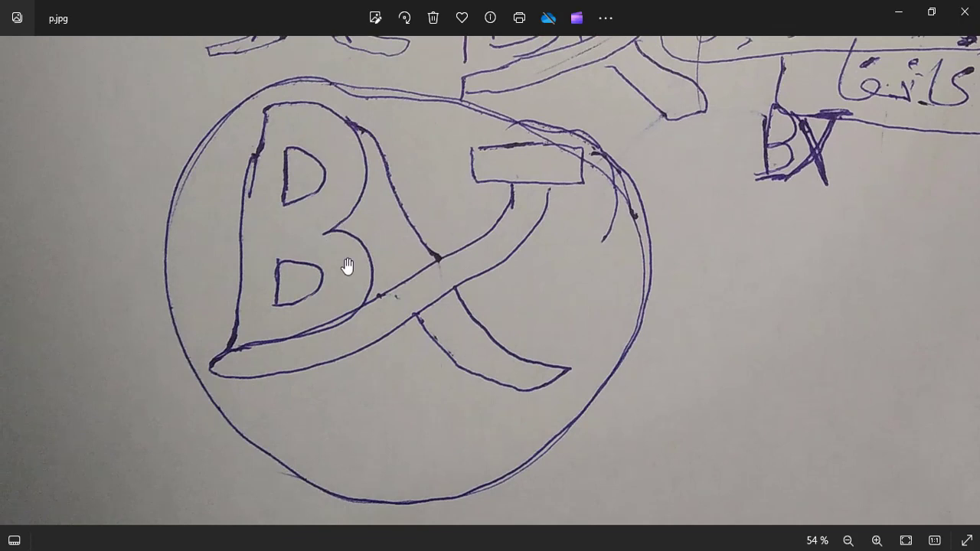
scroll(439, 331, "down", 3)
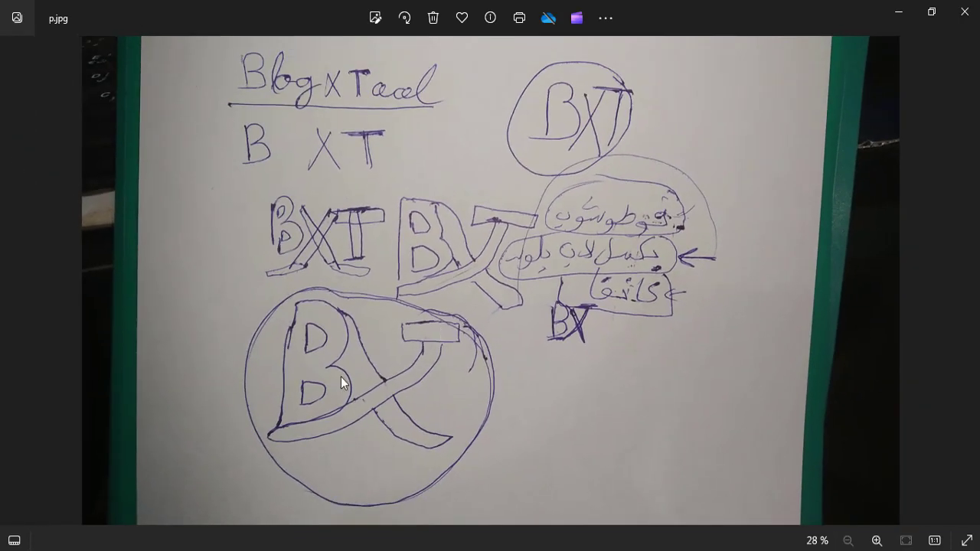
key("Right")
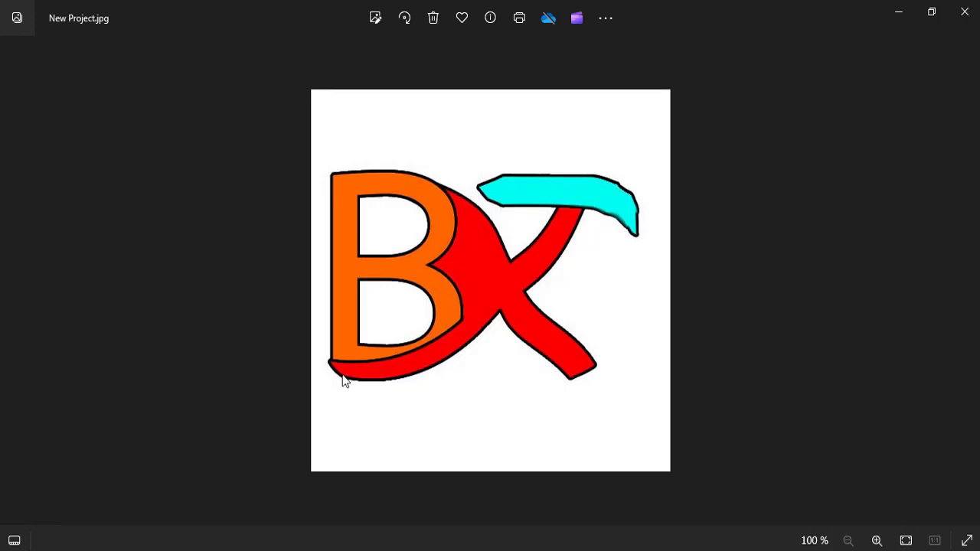
key("alt+Tab")
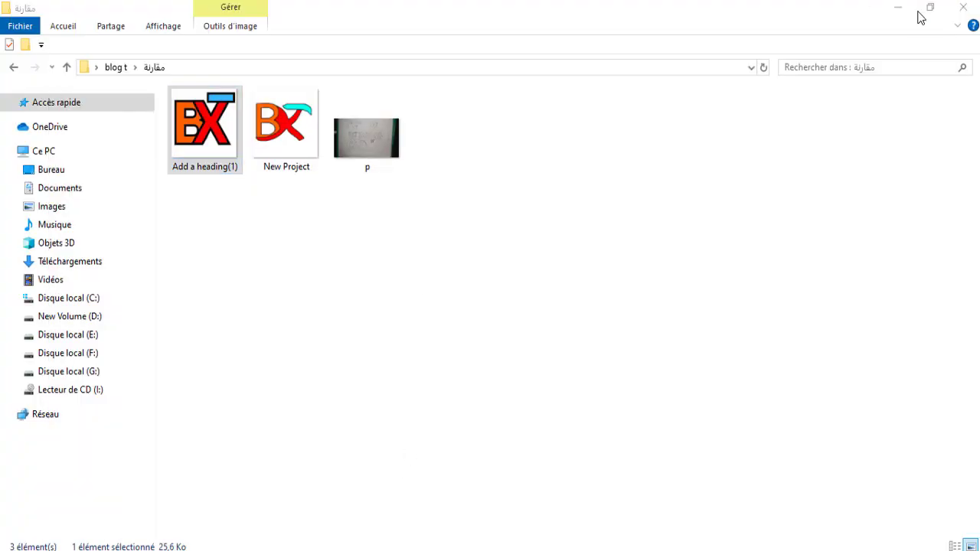
left_click(954, 13)
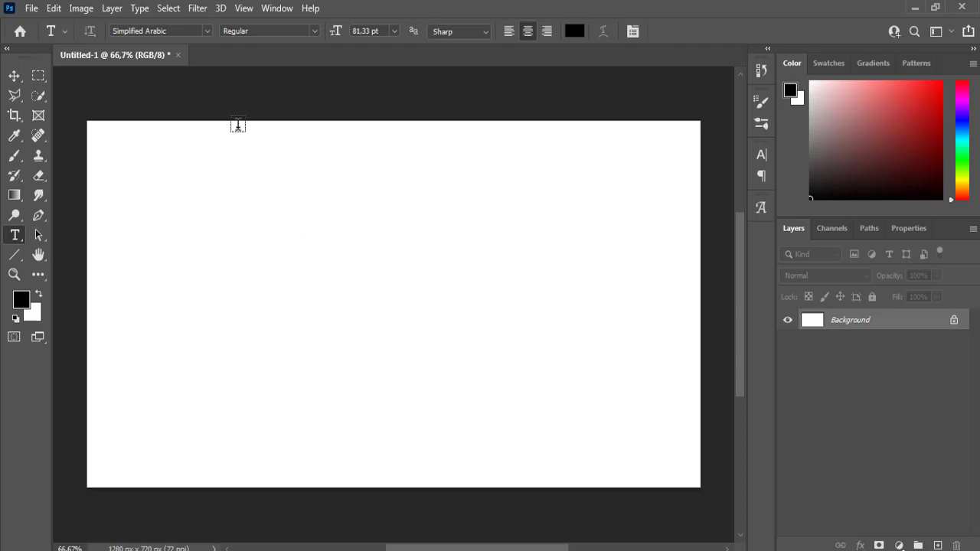
- In Photoshop, create a new 500 x 500 pixel document with a white background at 72 pixels/inch
left_click(36, 14)
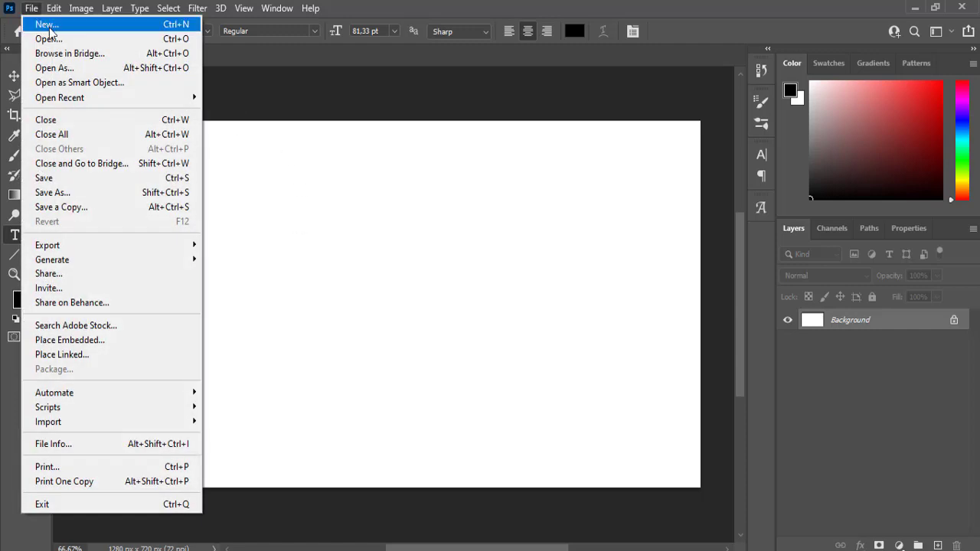
left_click(61, 29)
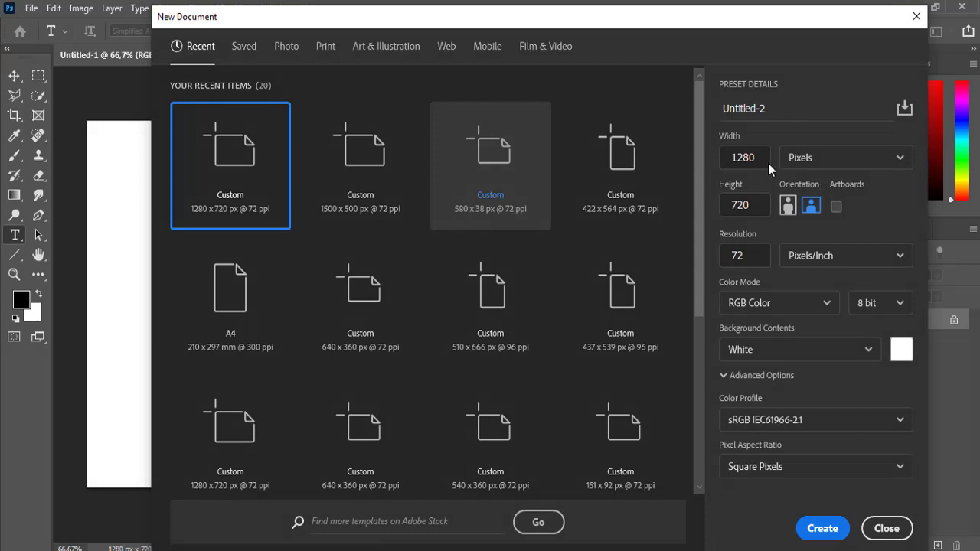
left_click(761, 158)
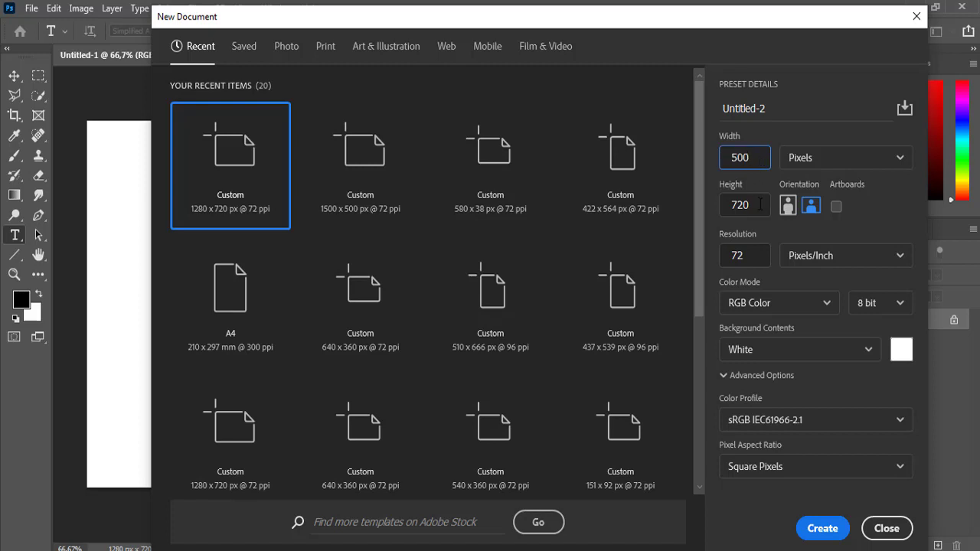
key("Tab")
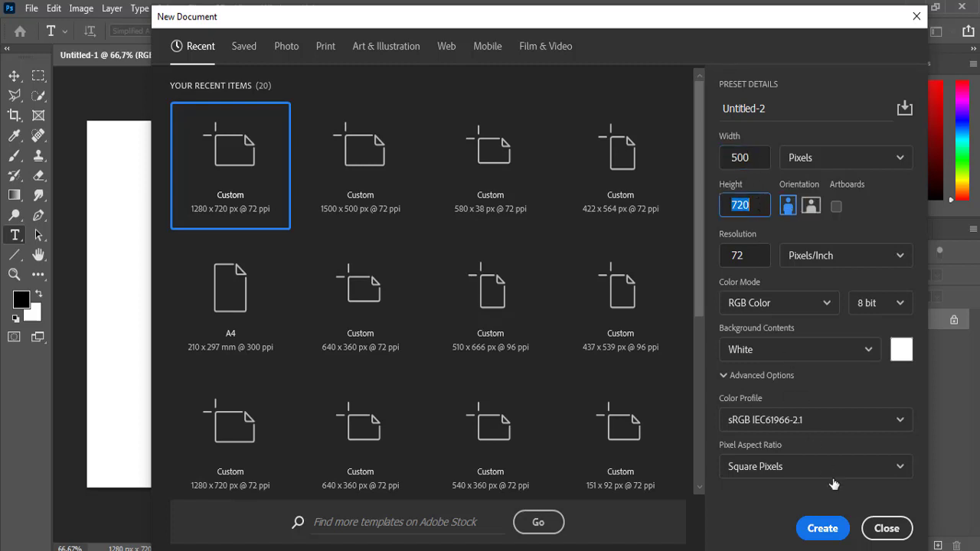
type("500")
left_click(820, 529)
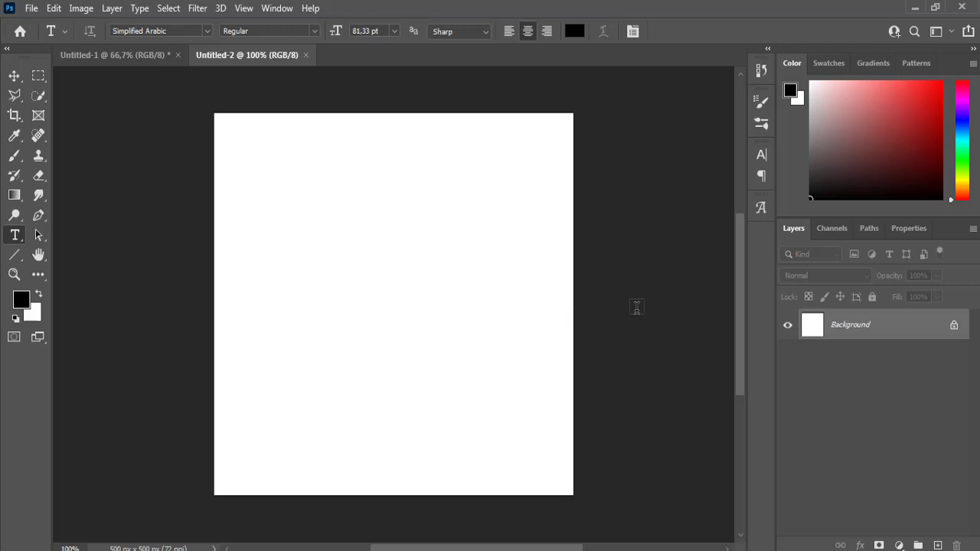
- Create another white document 1500 pixels wide and 500 pixels high, and compare it with the square document
key("ctrl+n")
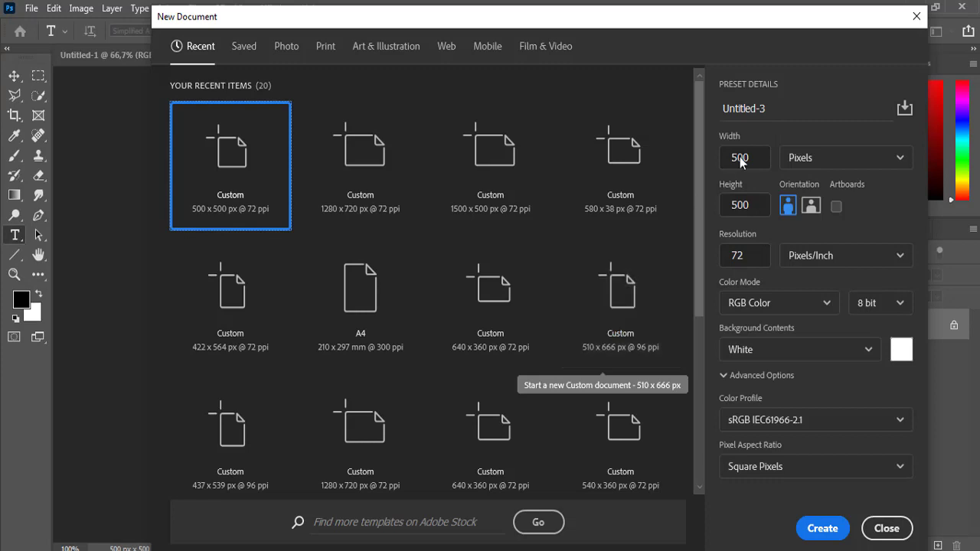
left_click_drag(758, 159, 735, 158)
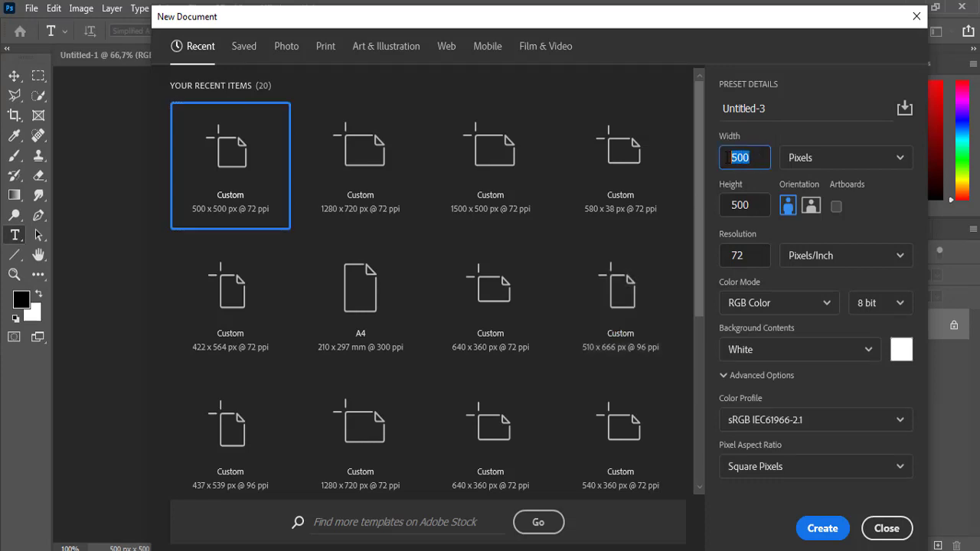
type("1")
left_click(822, 528)
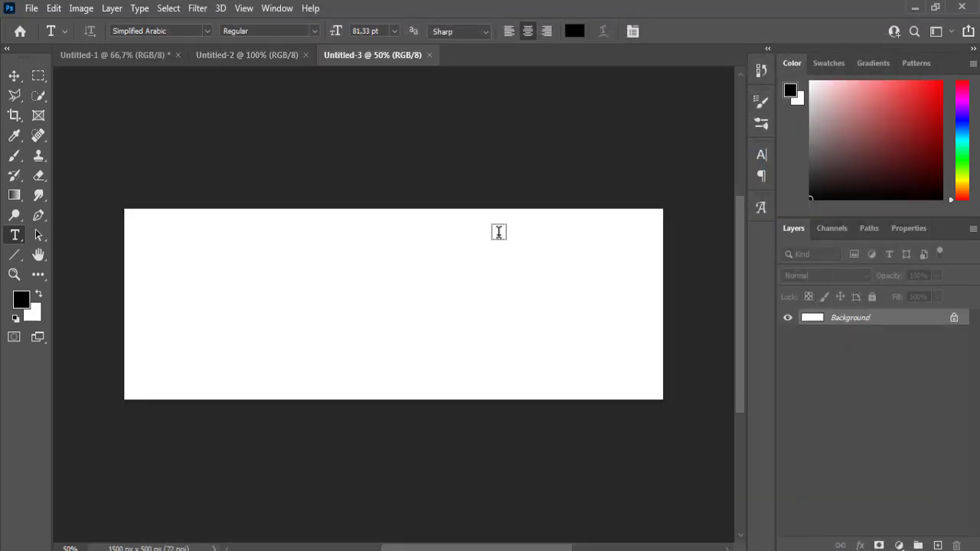
left_click(237, 58)
left_click(349, 56)
- Add a black horizontal text layer reading "BlogXTool" in Simplified Arabic Regular on the wide white document
left_click(192, 318)
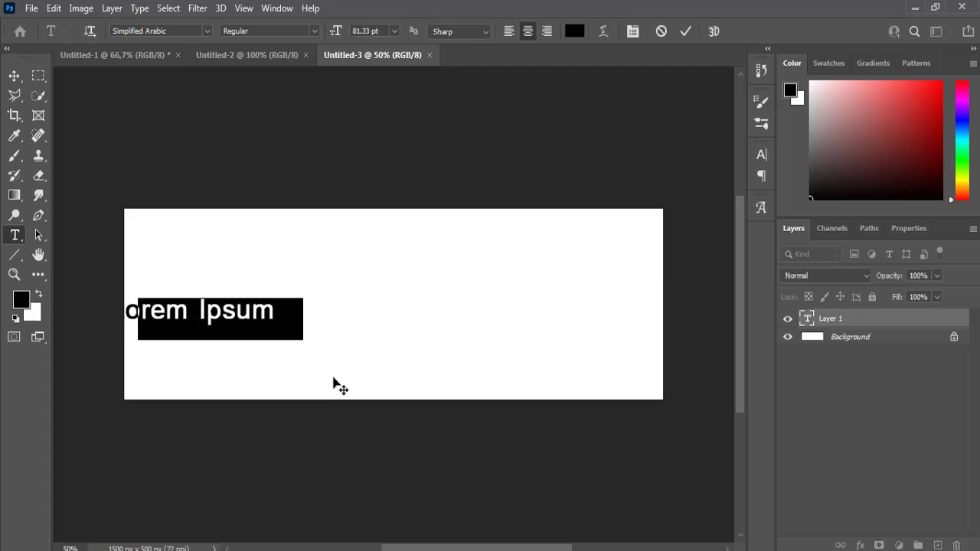
left_click(807, 327)
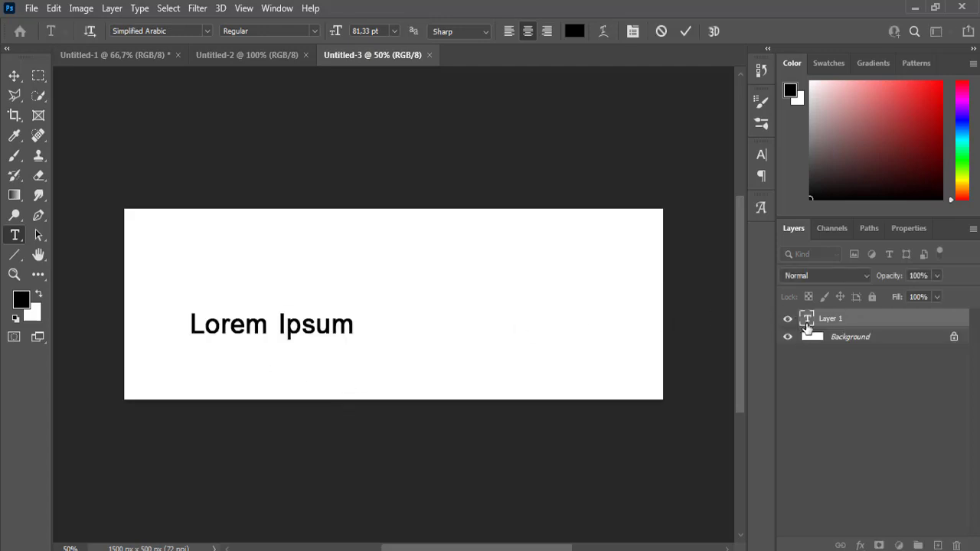
double_click(808, 322)
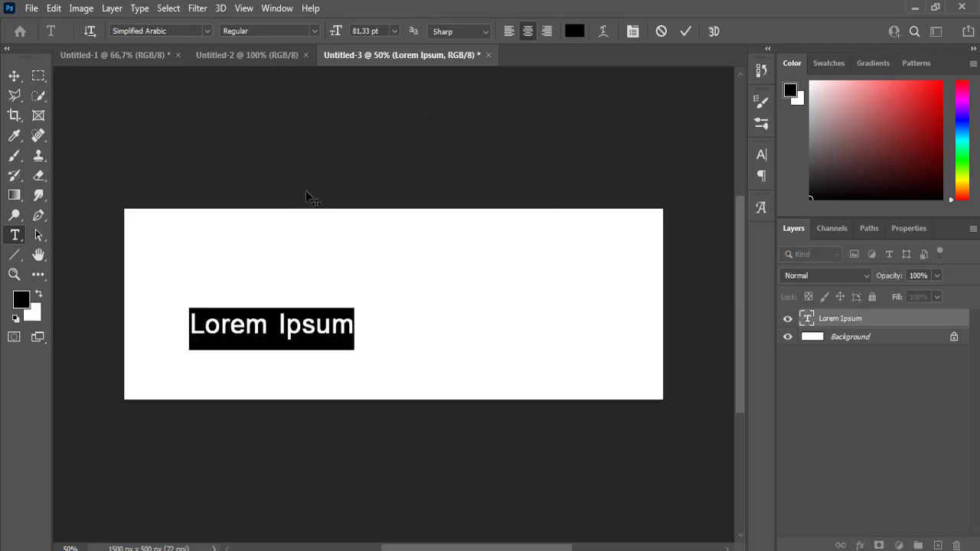
type("B")
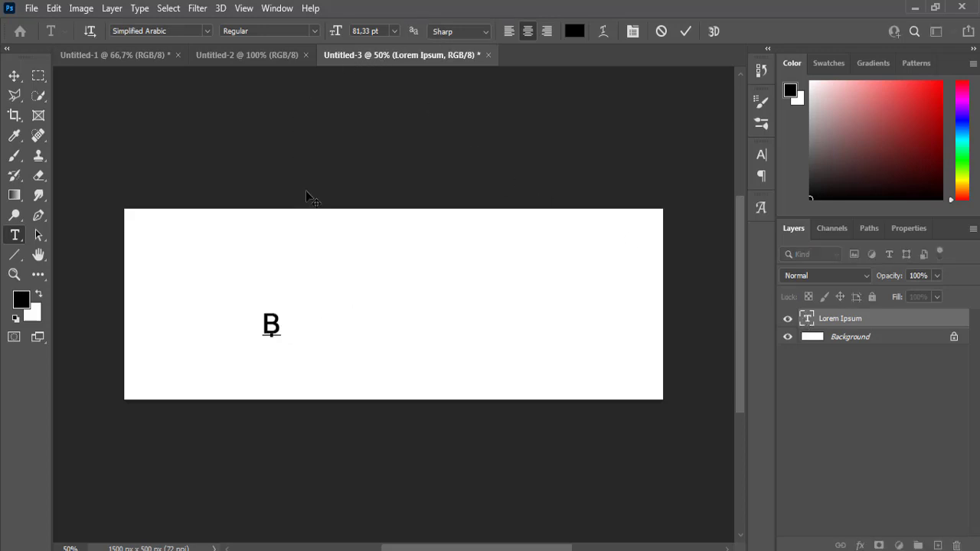
type("log")
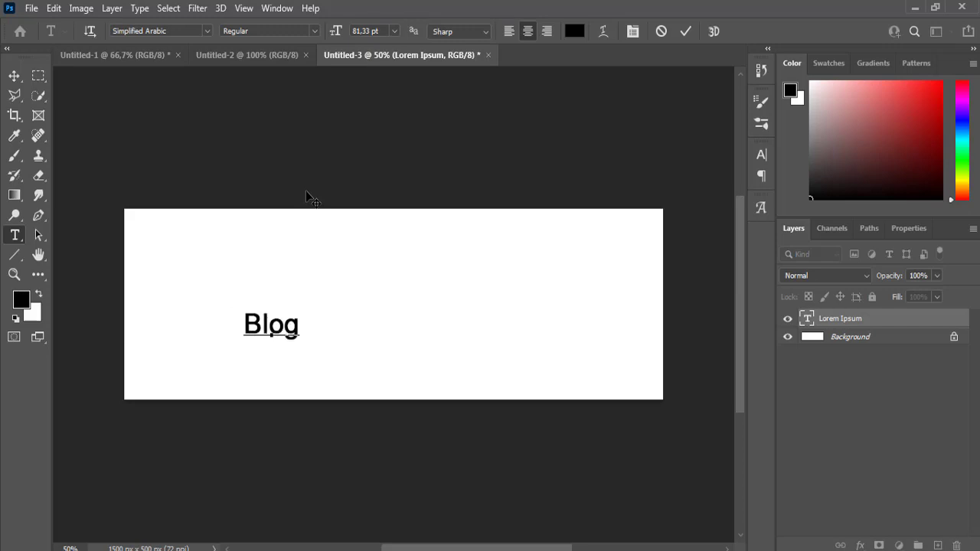
type("X")
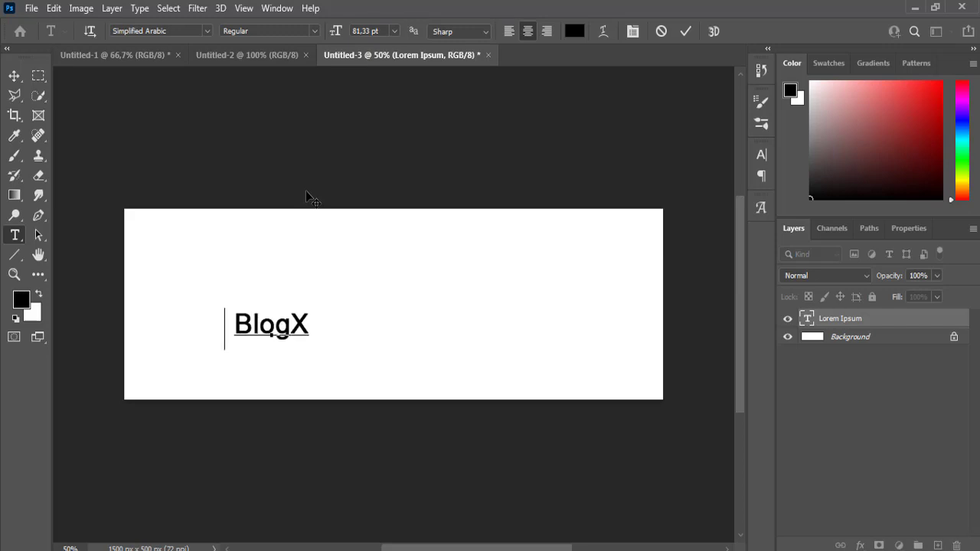
type("T")
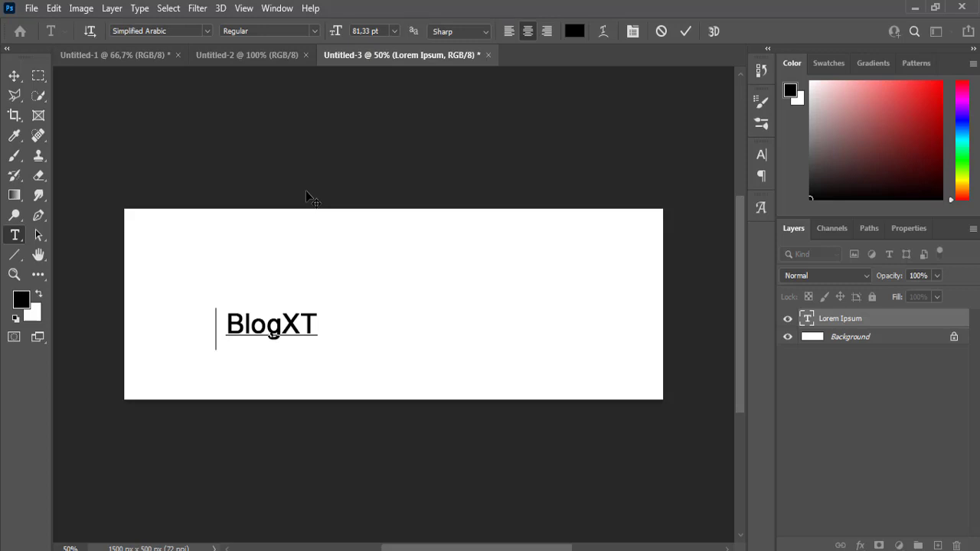
type("ool")
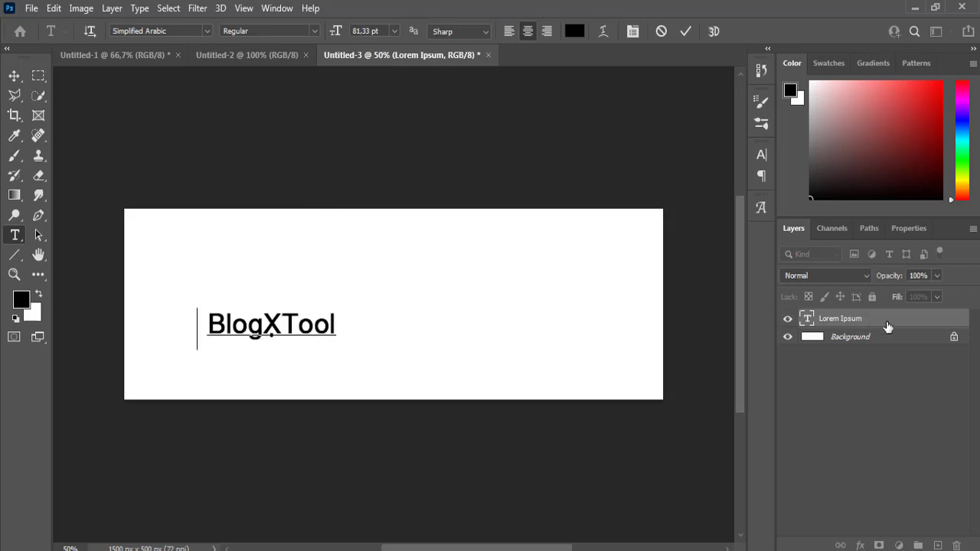
key("Escape")
- Move the "BlogXTool" text to the horizontal centre of the wide canvas
left_click_drag(262, 325, 350, 319)
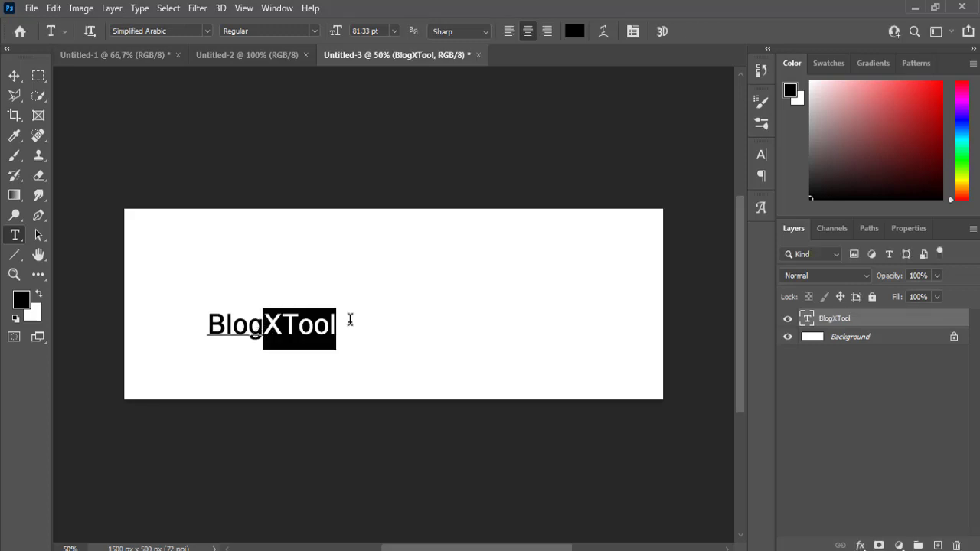
key("ctrl+h")
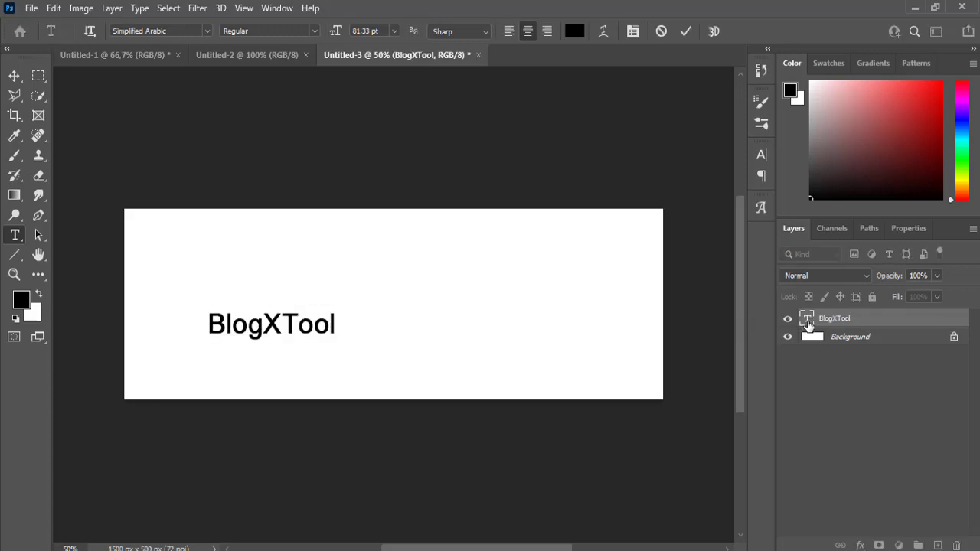
left_click(14, 76)
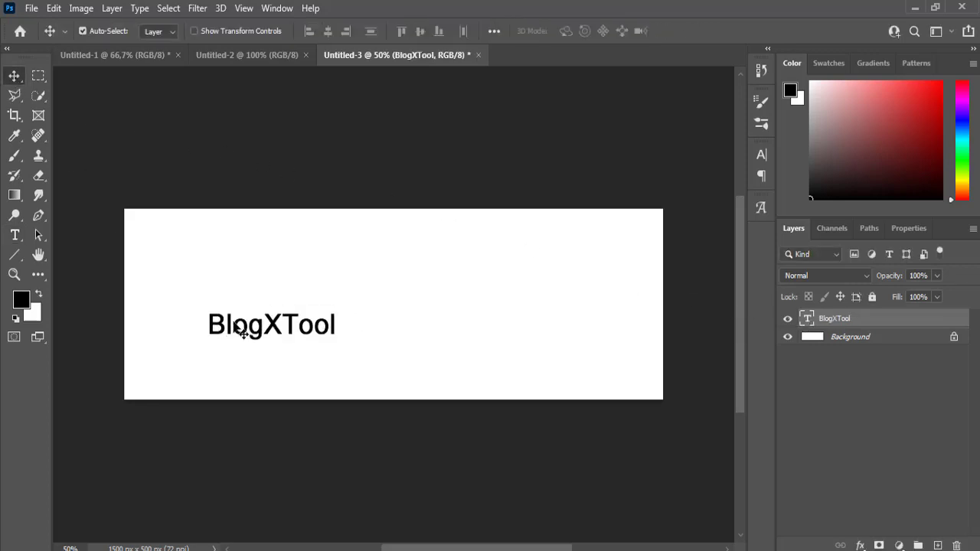
left_click_drag(272, 314, 393, 310)
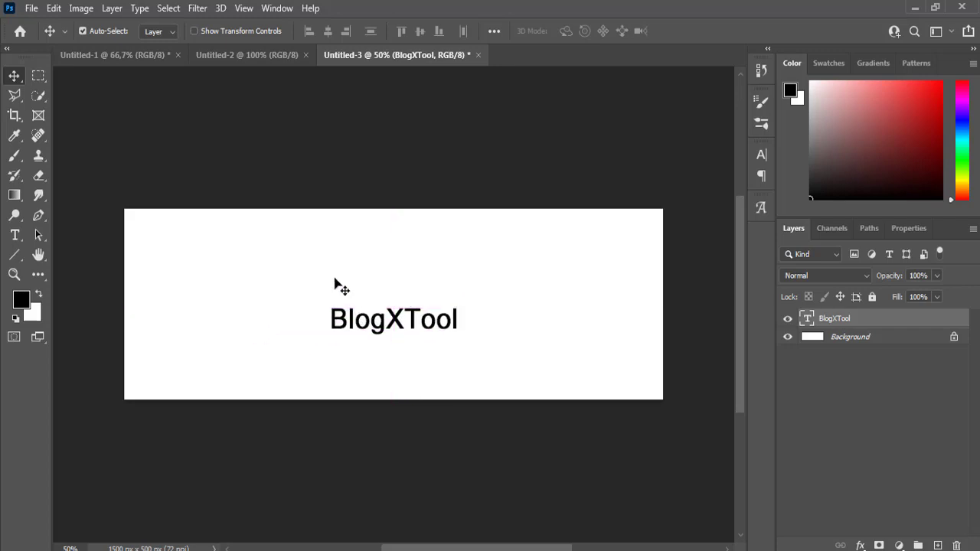
- Scale the "BlogXTool" text proportionally to about 387% so it spans nearly the full canvas width
left_click(194, 31)
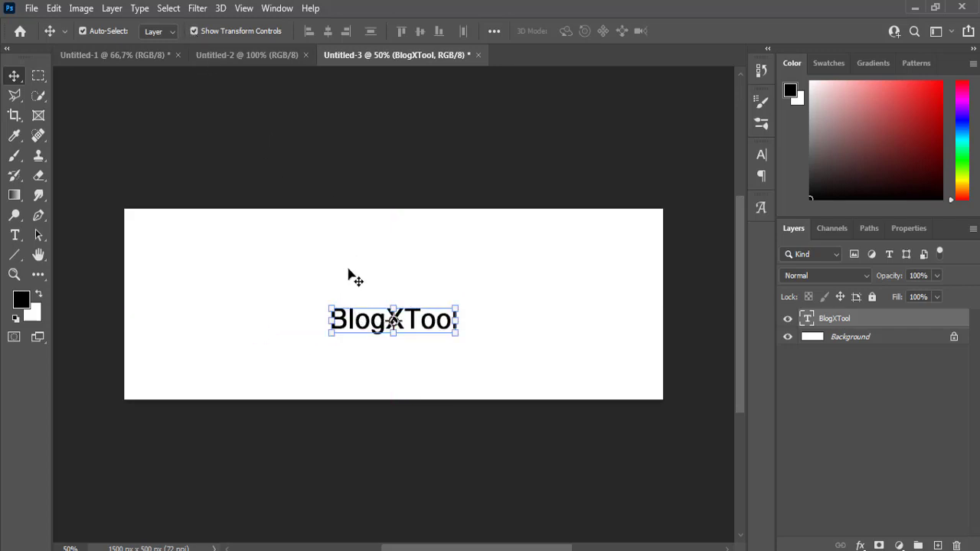
left_click_drag(211, 253, 148, 205)
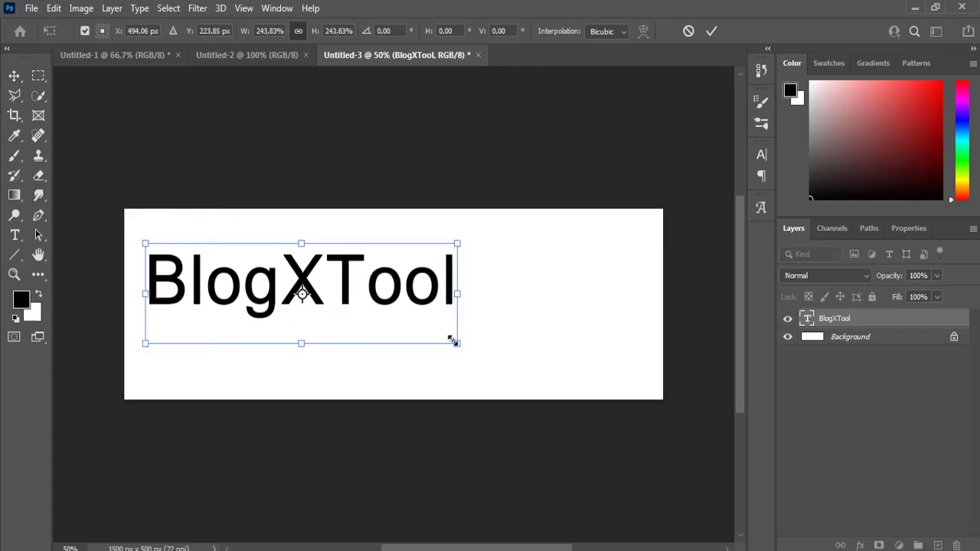
left_click_drag(454, 342, 617, 464)
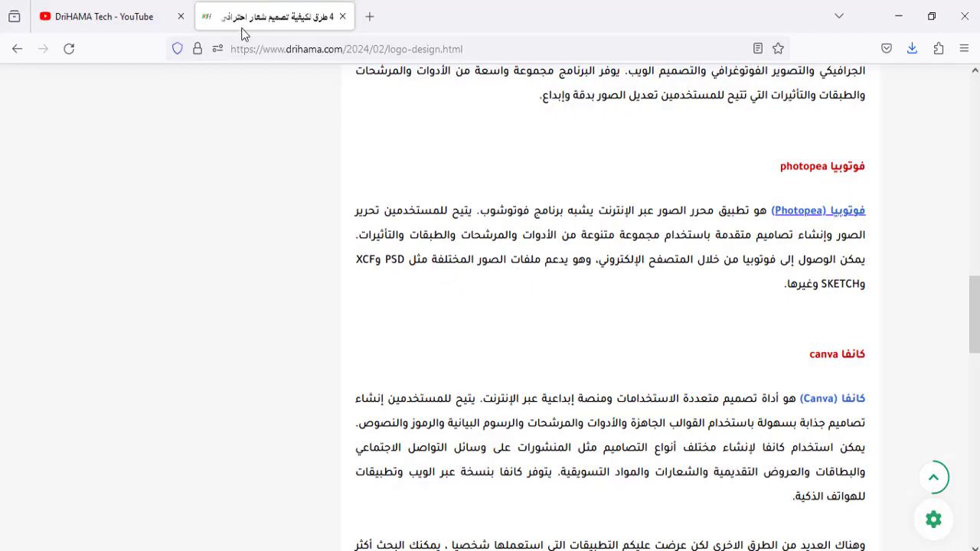
key("Home")
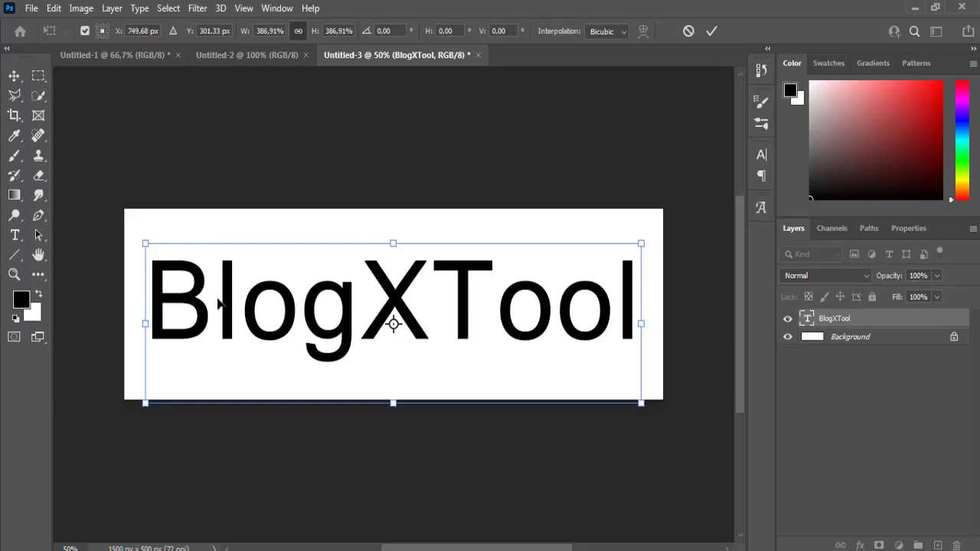
left_click(808, 321)
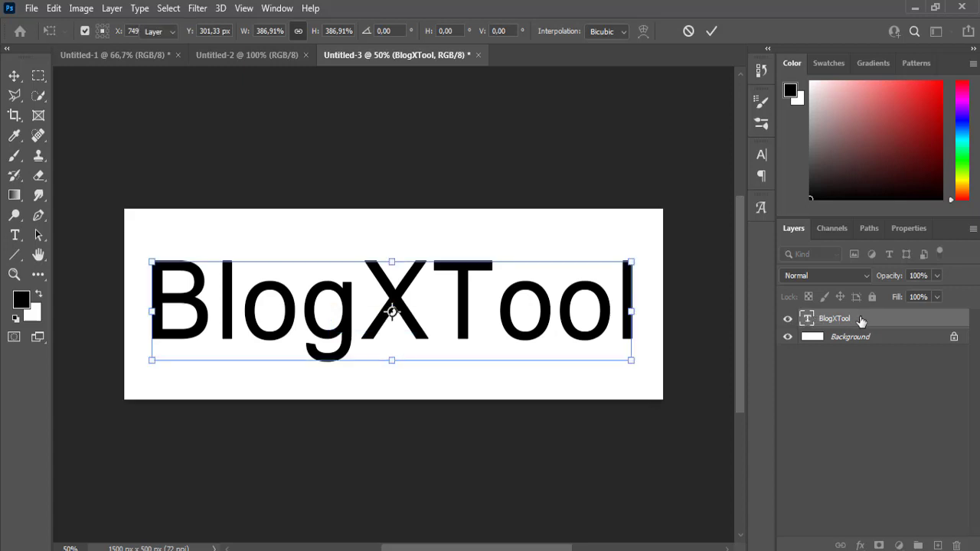
key("Return")
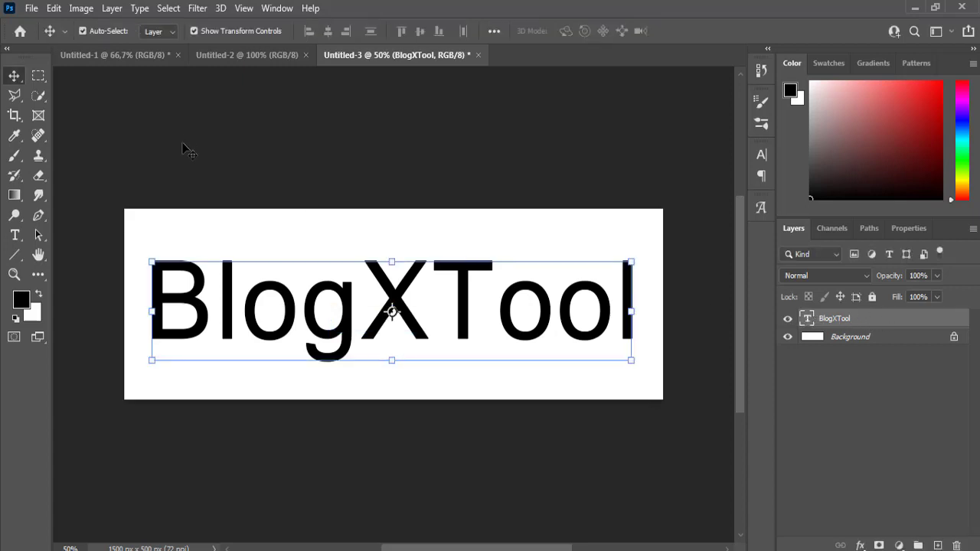
left_click(195, 31)
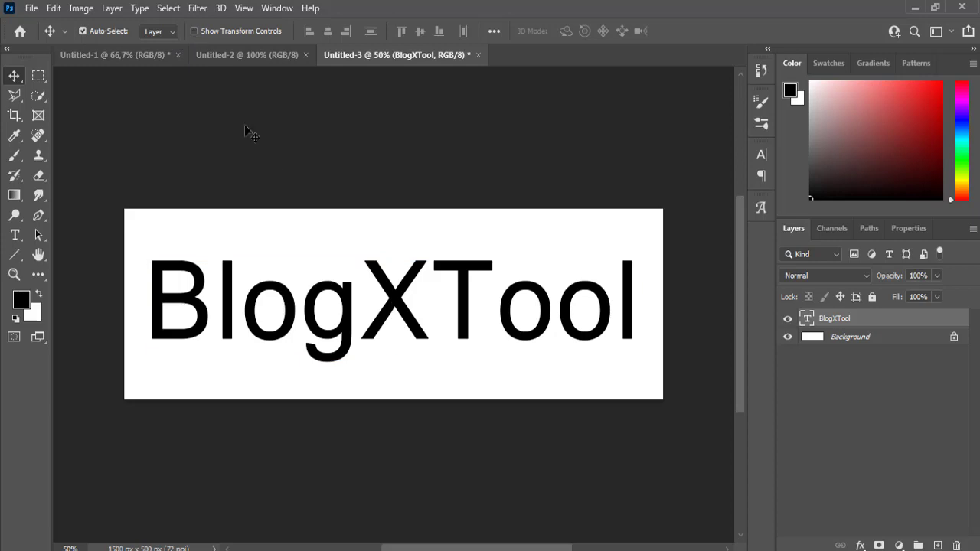
- Color only the word "Blog" in the text layer orange
double_click(815, 322)
left_click(965, 64)
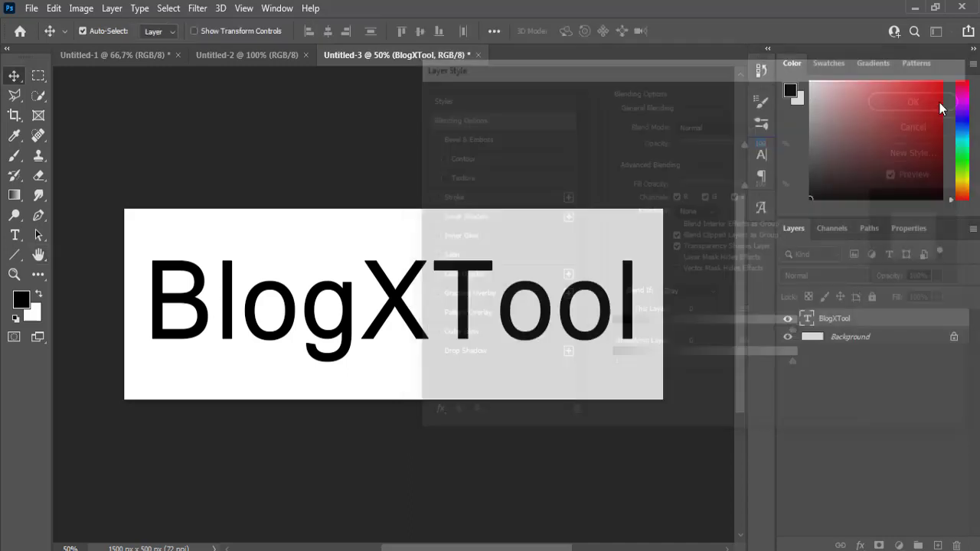
double_click(807, 321)
left_click(369, 321)
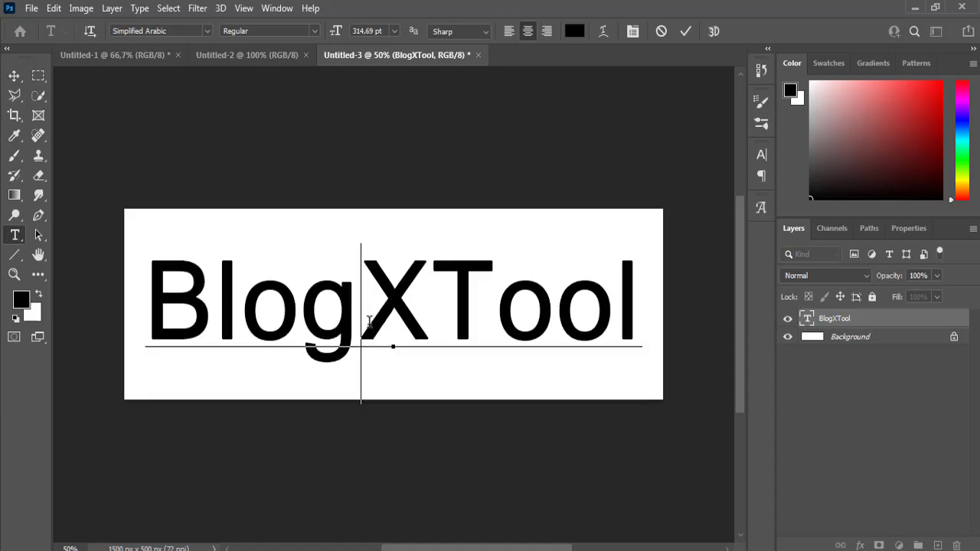
left_click_drag(270, 327, 151, 304)
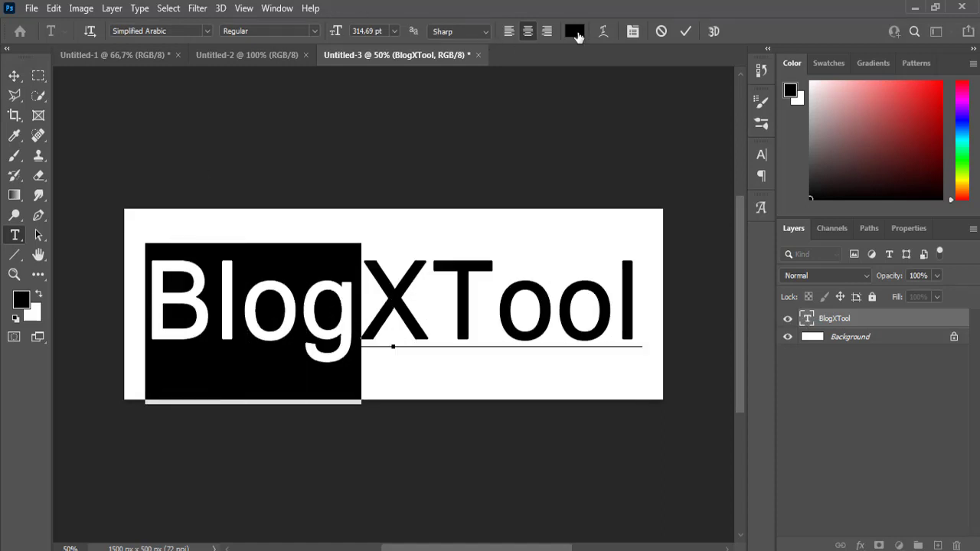
left_click(575, 31)
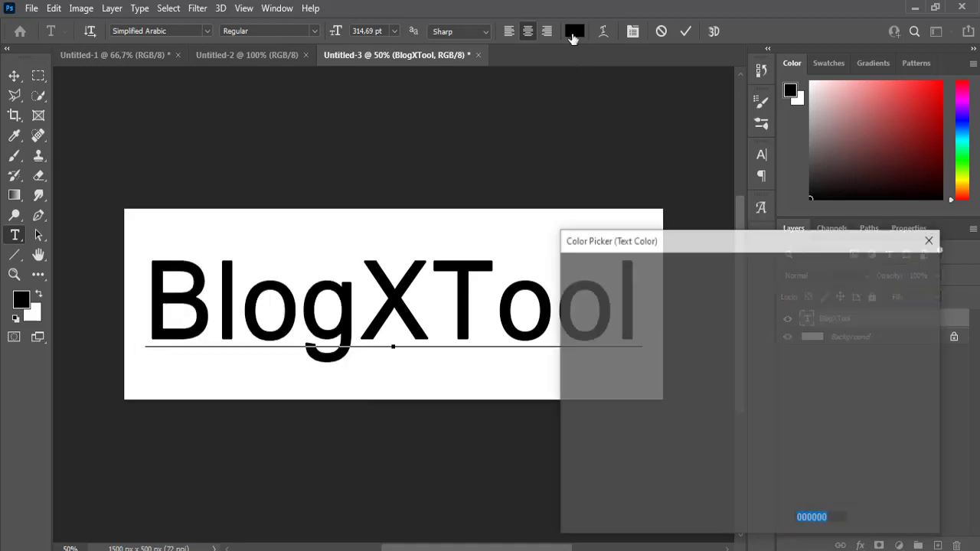
left_click_drag(664, 281, 768, 242)
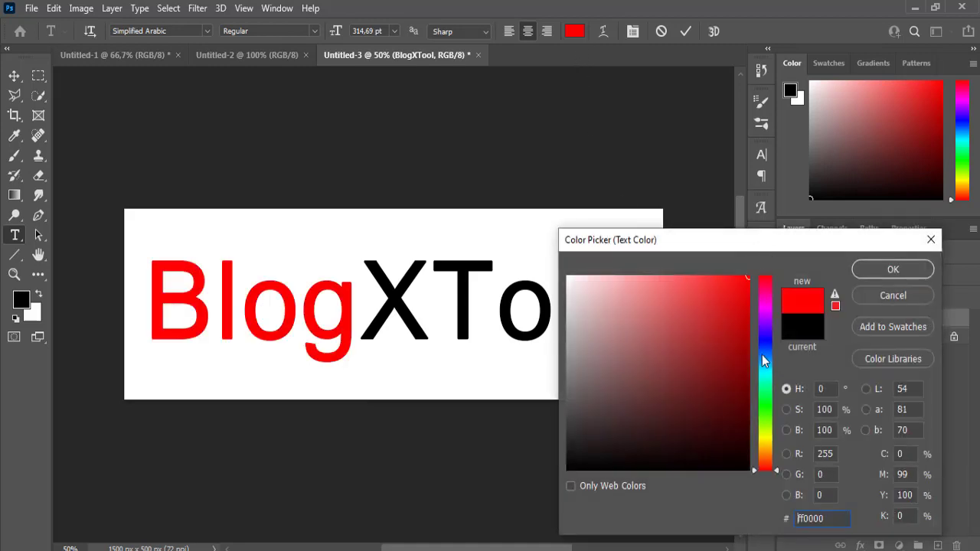
left_click_drag(766, 470, 768, 457)
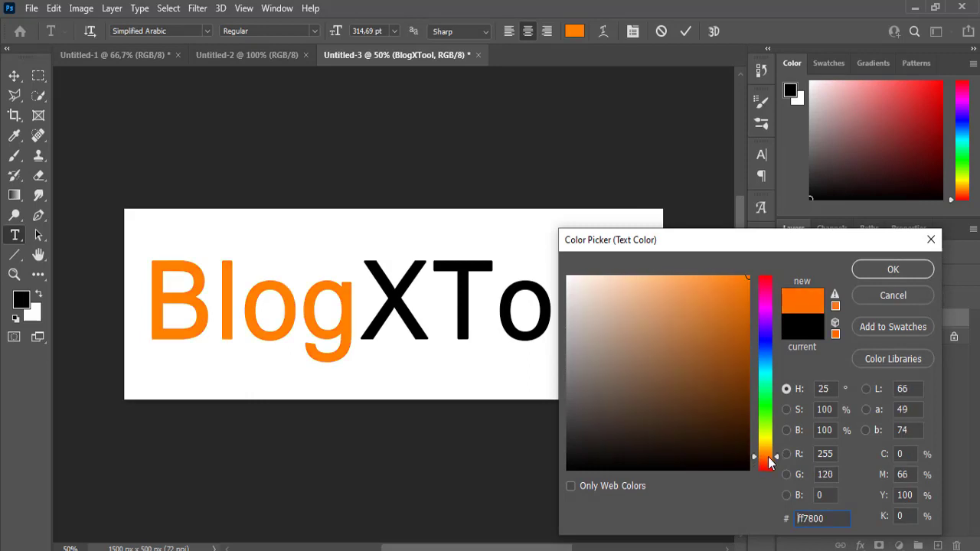
left_click(893, 270)
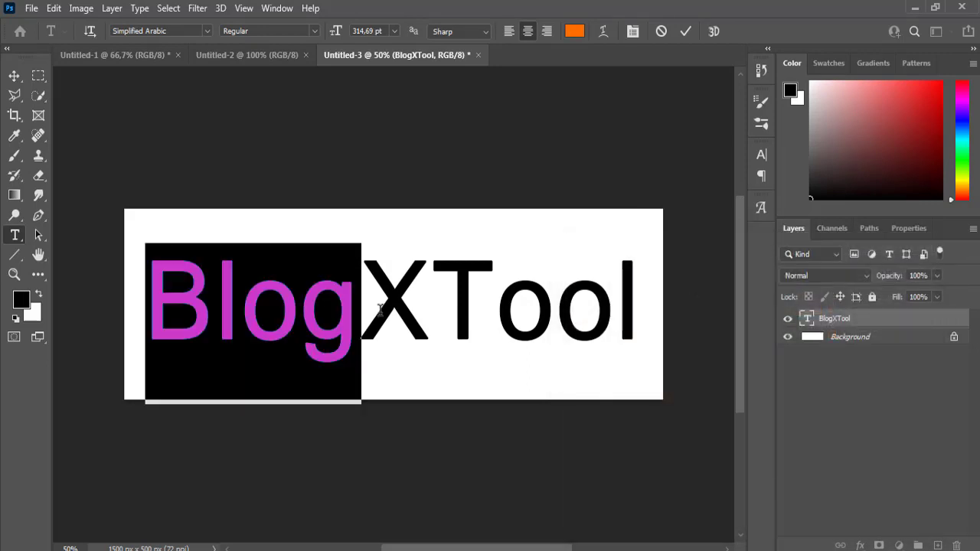
- Color only the letter "X" in the text bright red
left_click(375, 308)
left_click_drag(375, 309, 389, 306)
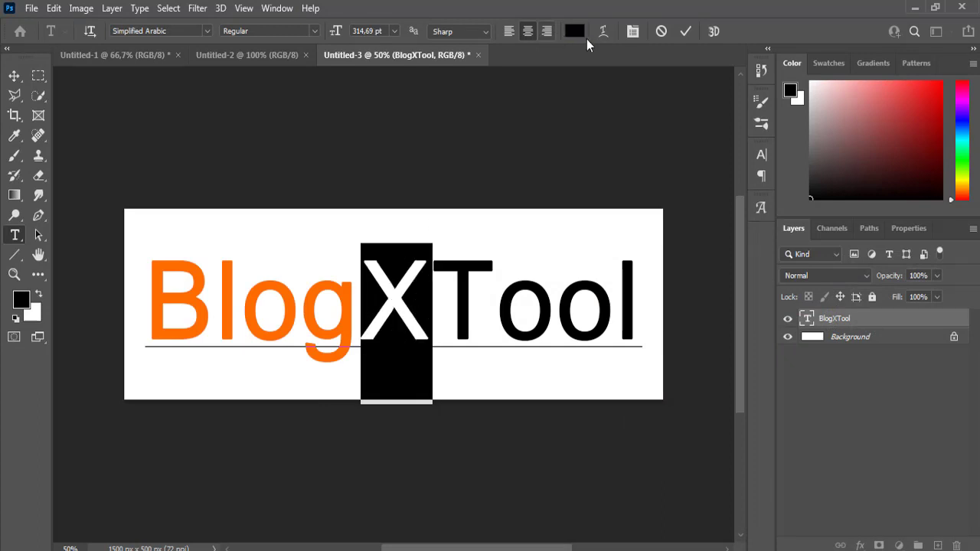
left_click(574, 30)
type("e91010")
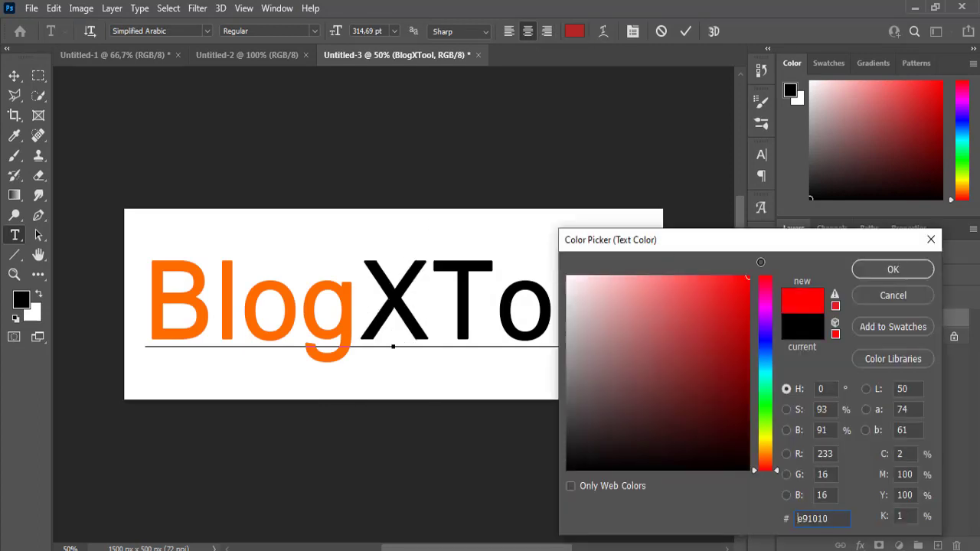
left_click(868, 272)
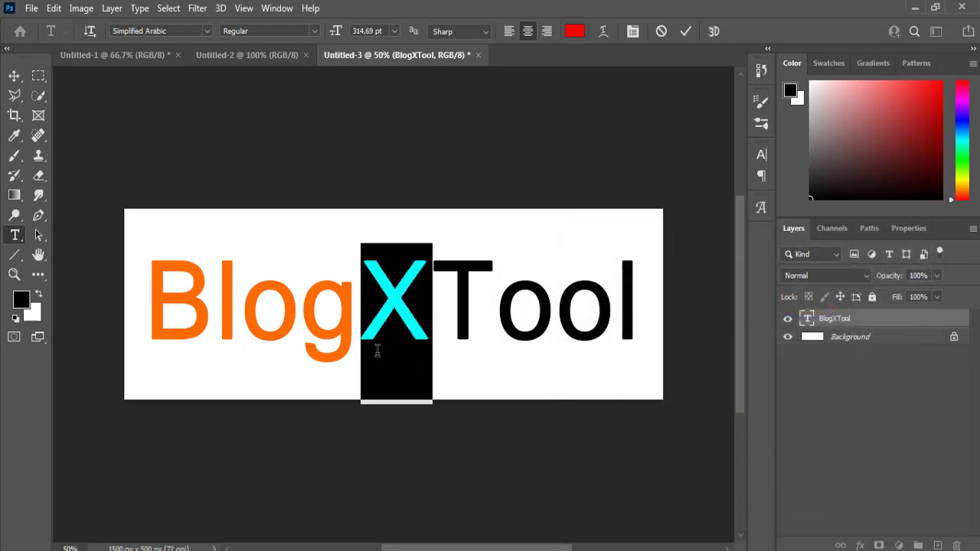
- Color the word "Tool" bright turquoise with a hue of about 172° and commit the text edit
left_click(452, 314)
left_click_drag(449, 317, 644, 315)
left_click(575, 31)
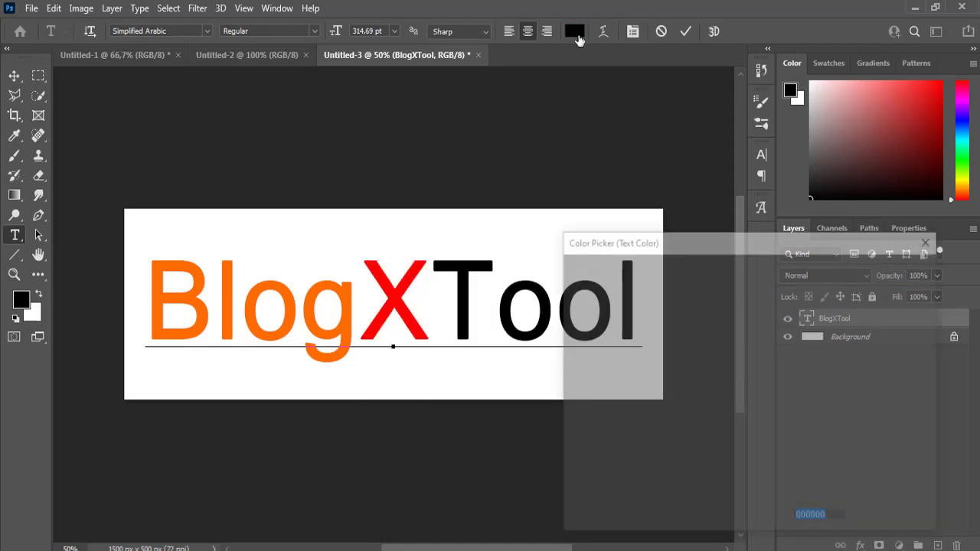
left_click(768, 379)
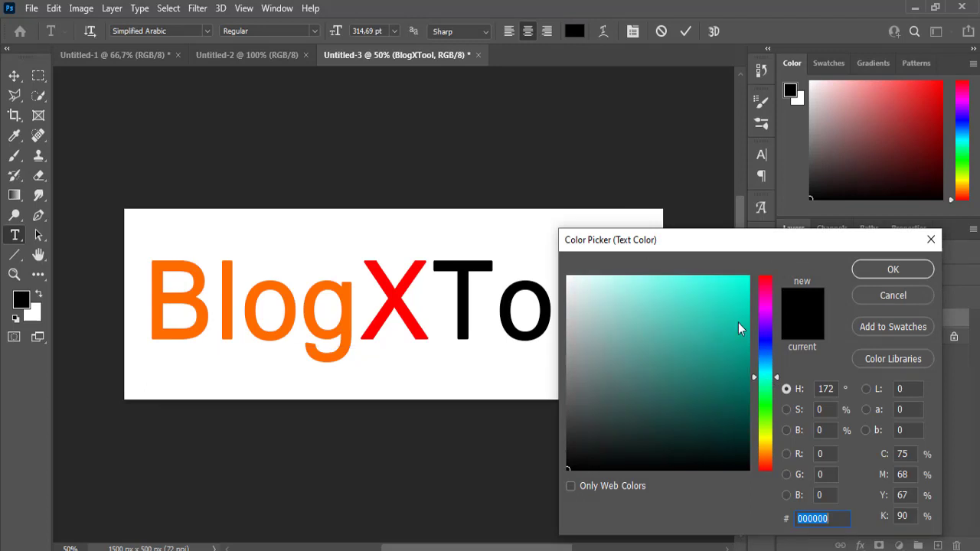
left_click(748, 277)
left_click(877, 272)
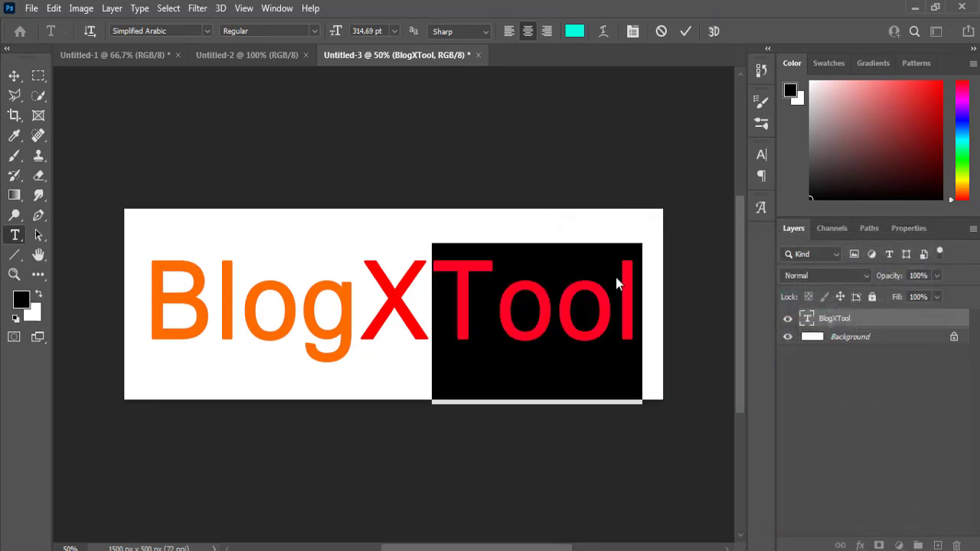
left_click(811, 319)
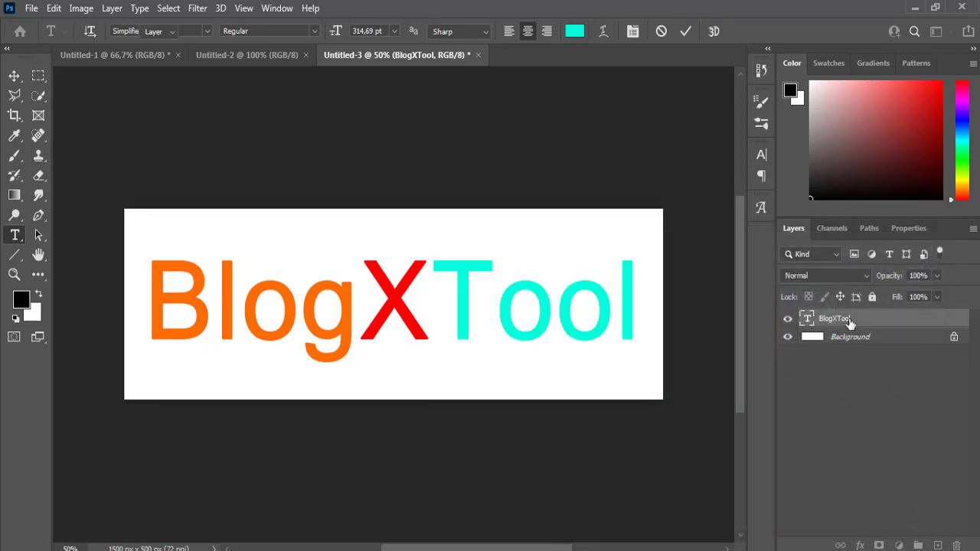
key("v")
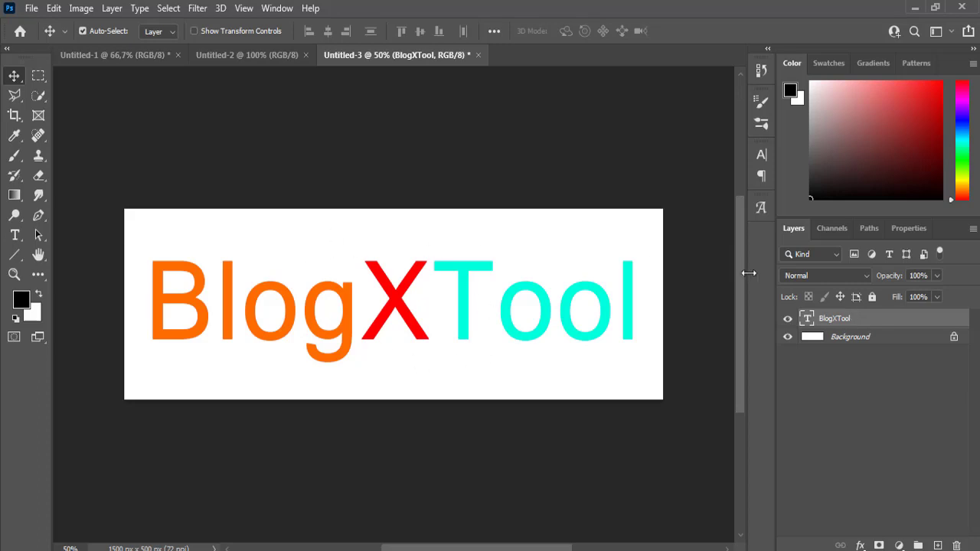
- Add a Stroke layer style to the BlogXTool text and set the stroke color to black (#000000)
double_click(897, 320)
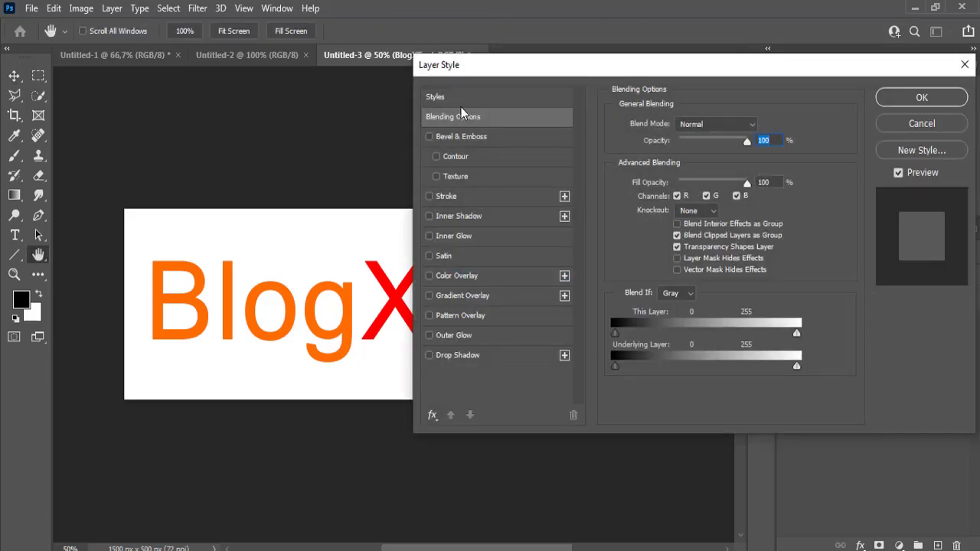
left_click(462, 198)
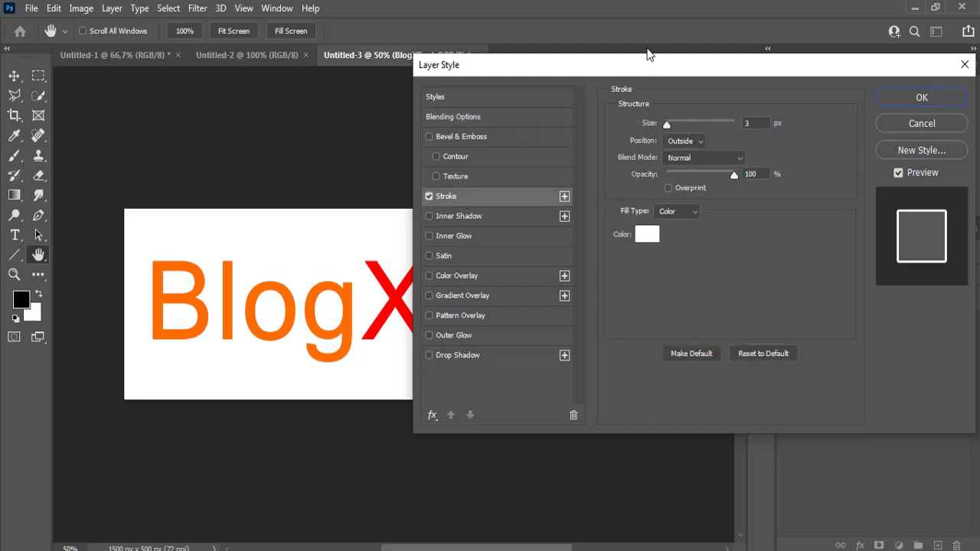
left_click_drag(644, 71, 666, 105)
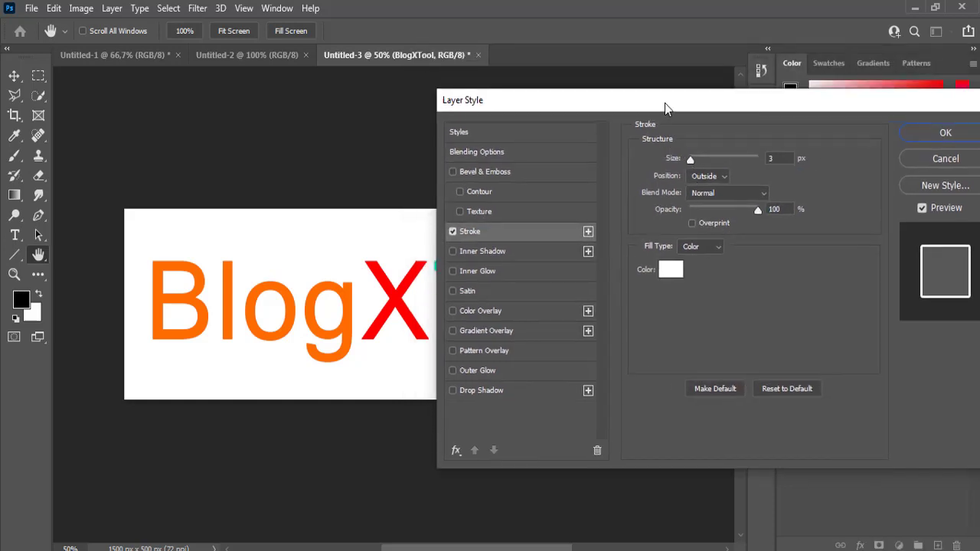
left_click(678, 272)
left_click(750, 469)
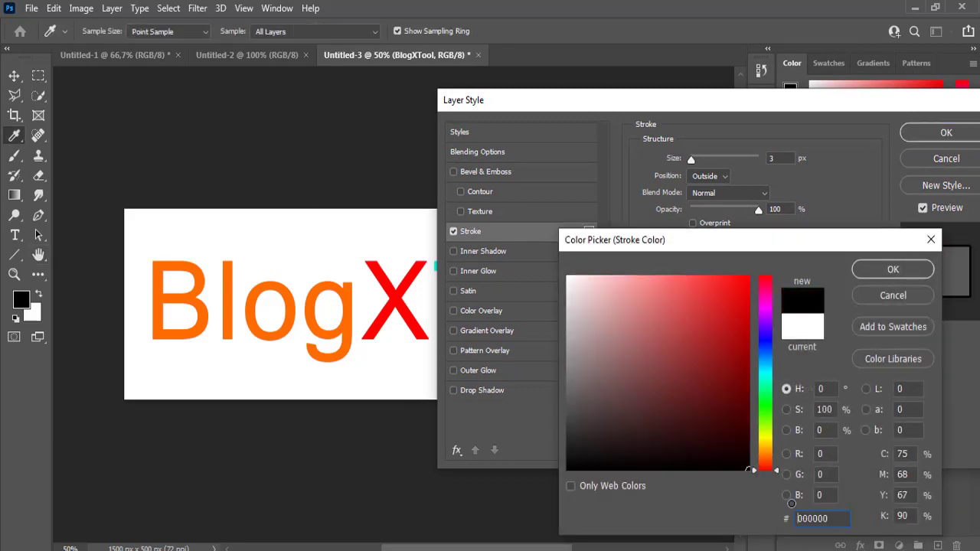
left_click(870, 273)
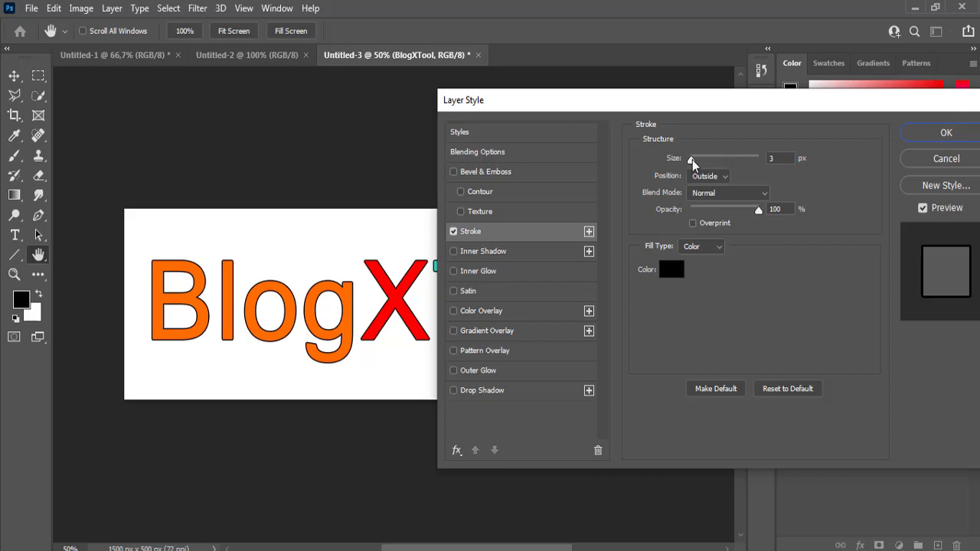
- Set the text stroke size to 12 px and apply the layer style
left_click_drag(692, 159, 698, 161)
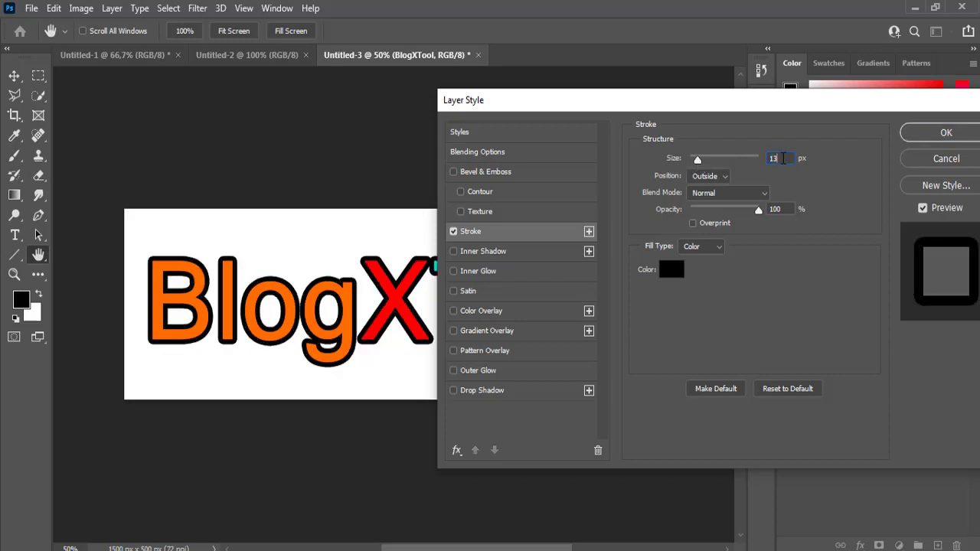
double_click(775, 158)
scroll(782, 158, "up", 2)
scroll(782, 158, "down", 2)
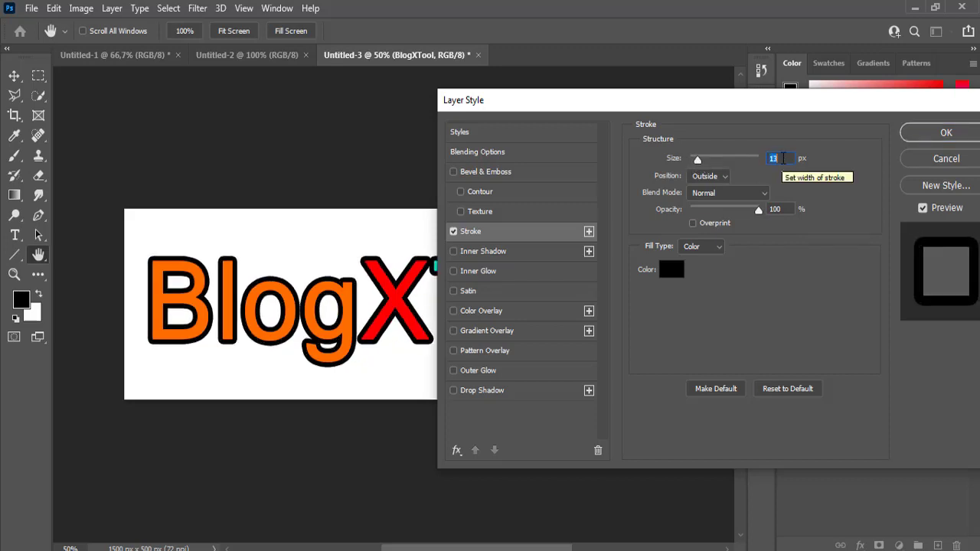
scroll(783, 157, "down", 1)
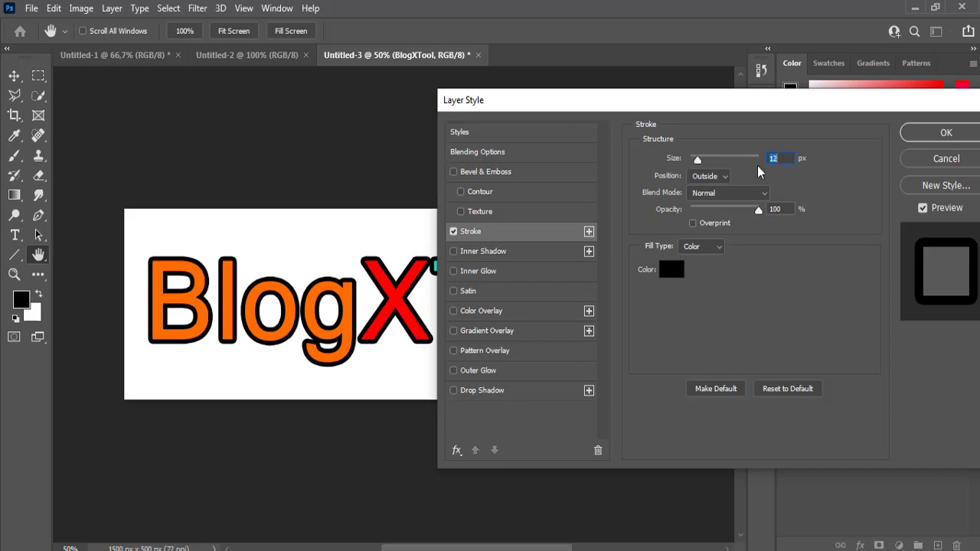
left_click(913, 136)
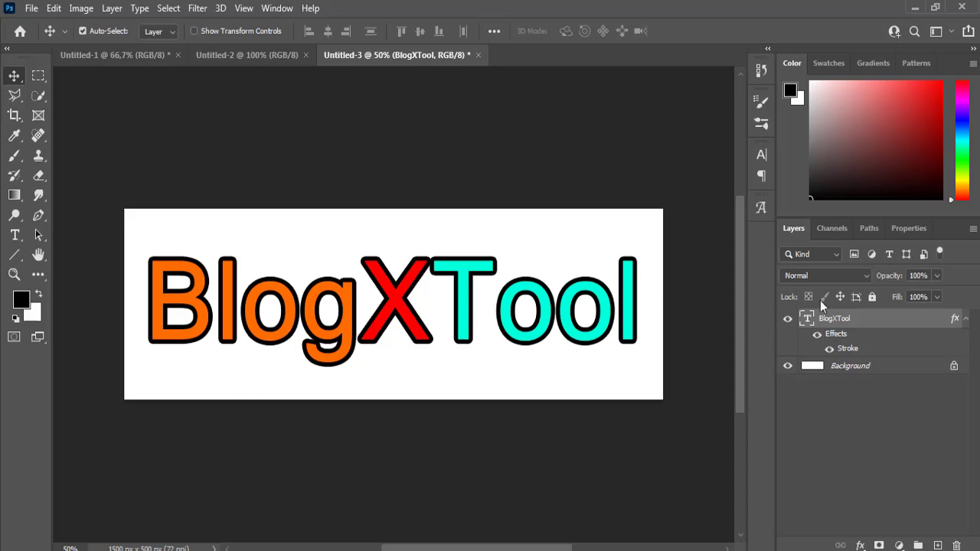
- Hide the Background layer and save a copy as a large-file-size PNG named "blogxtool png 1" on the desktop (Bureau)
left_click(789, 366)
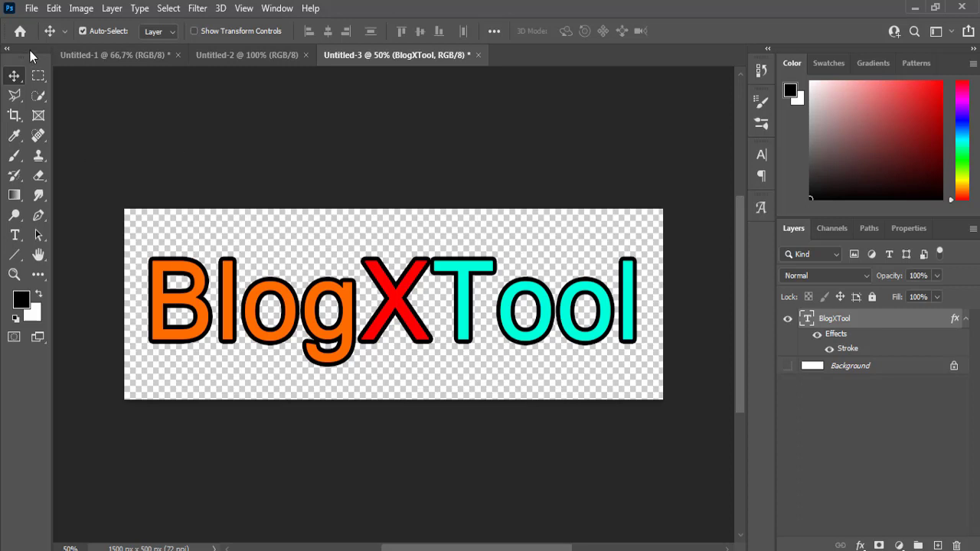
key("ctrl+alt+a")
left_click(31, 8)
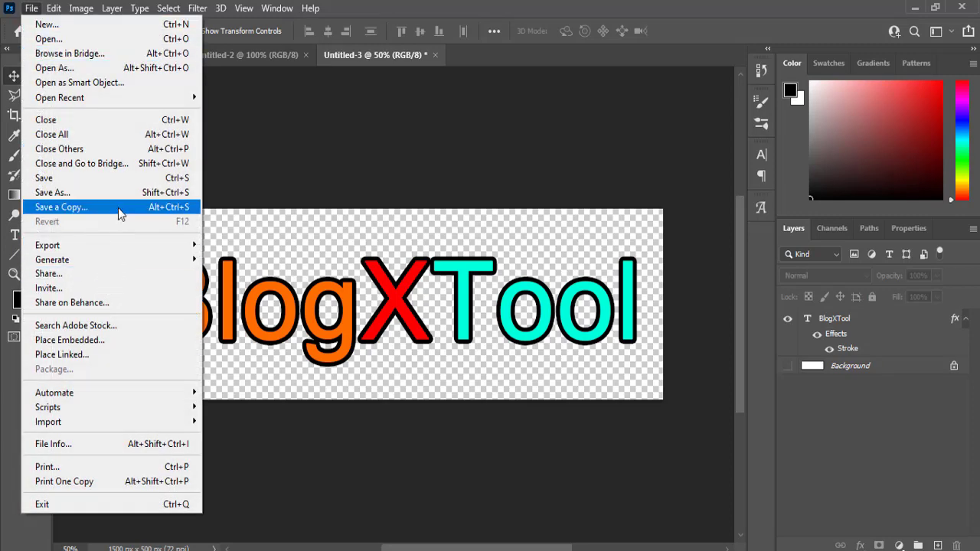
left_click(169, 210)
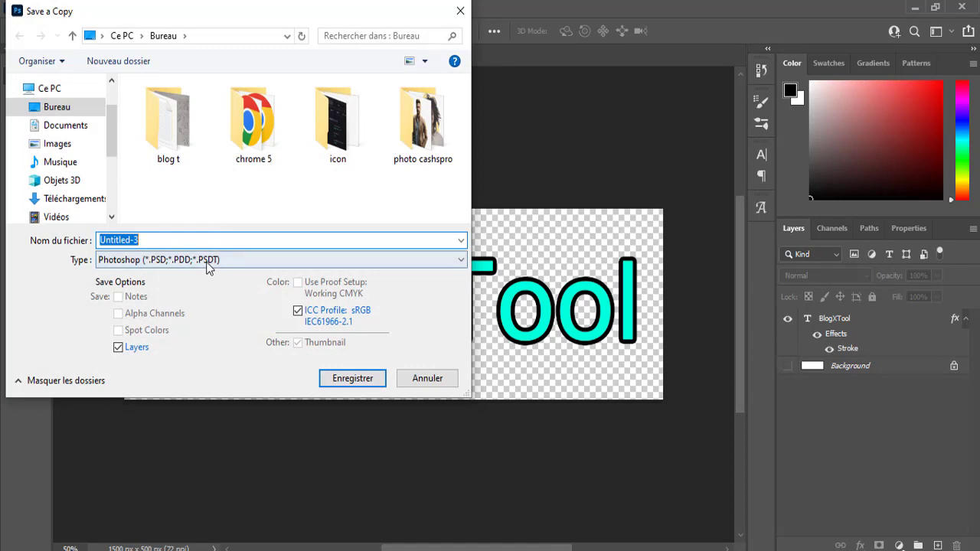
left_click(206, 261)
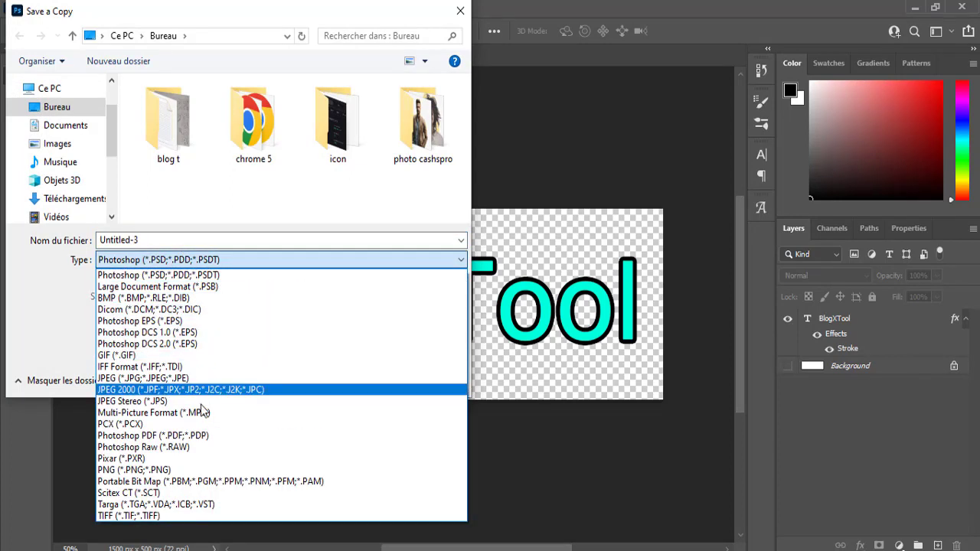
left_click(175, 470)
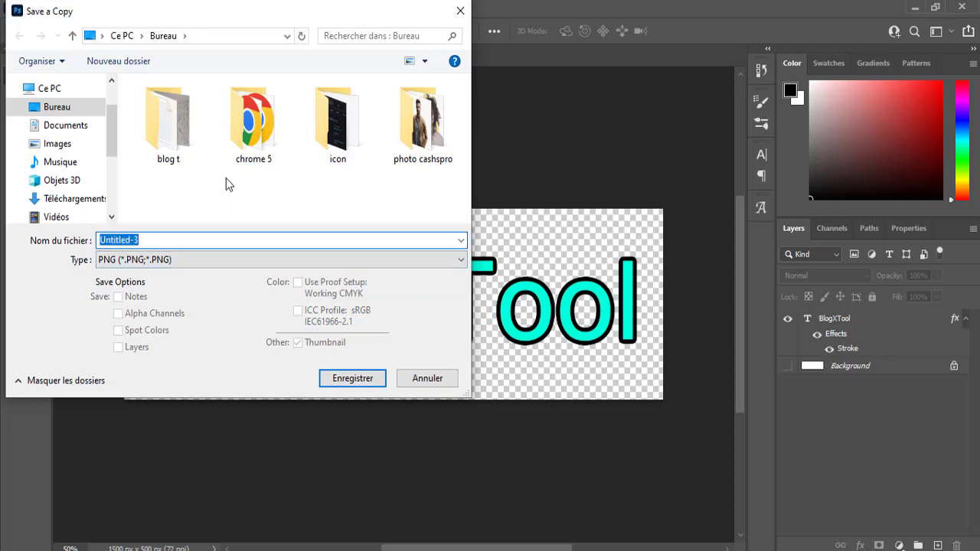
type("blog")
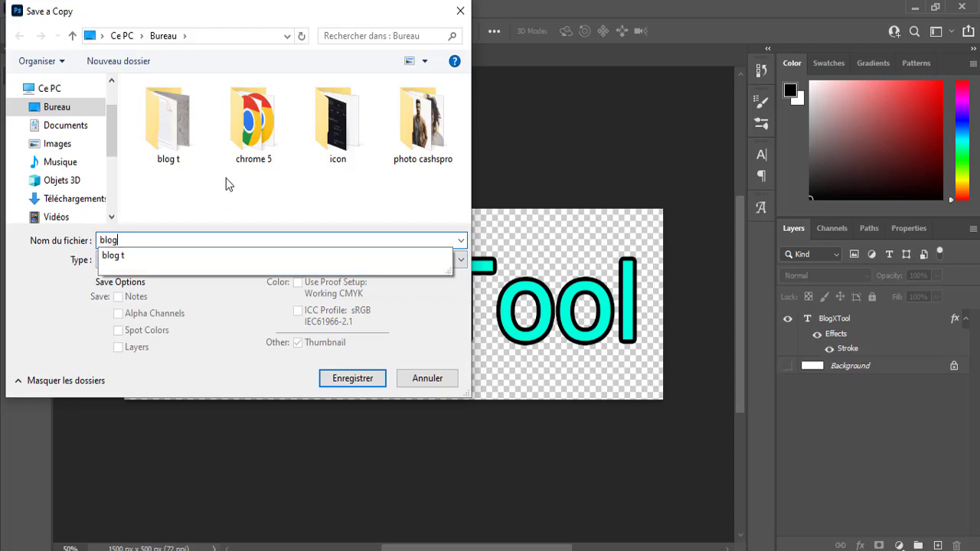
type("xtool png 1")
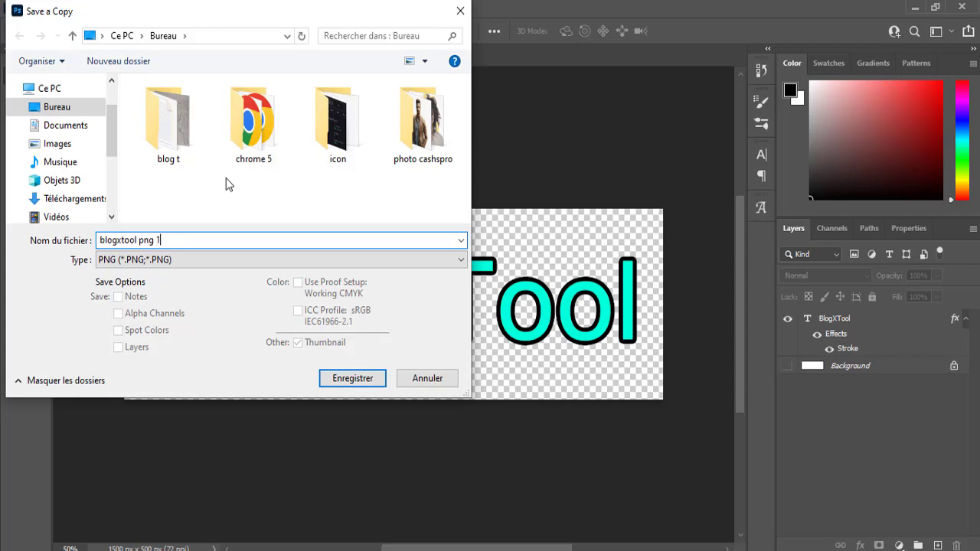
key("Return")
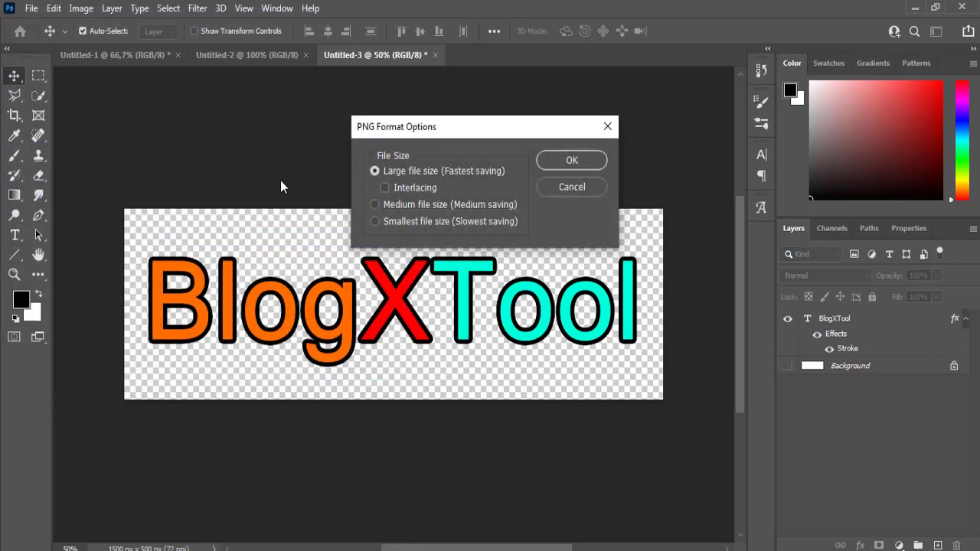
left_click(542, 160)
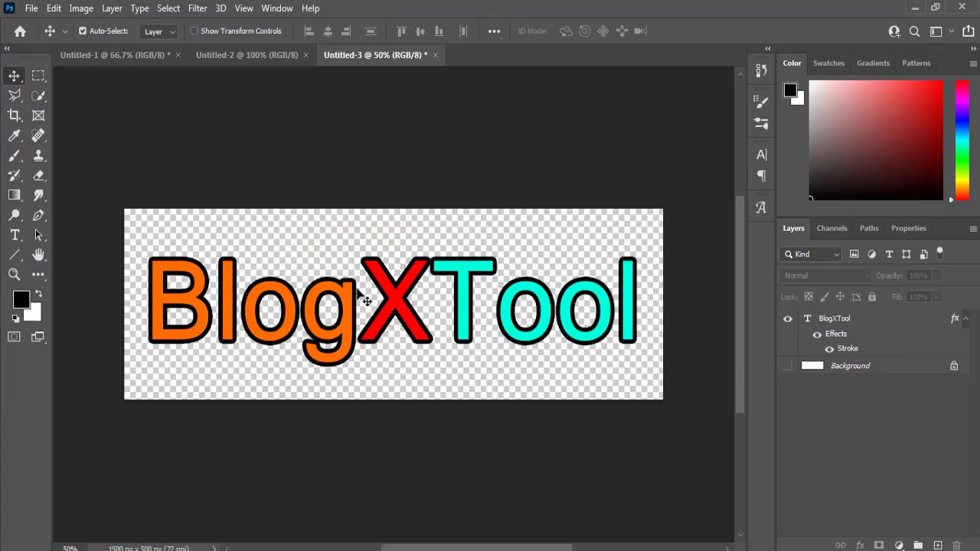
- Copy the BlogXTool text layer into the square Untitled-2 document and replace its text with "B"
left_click_drag(403, 316, 510, 332)
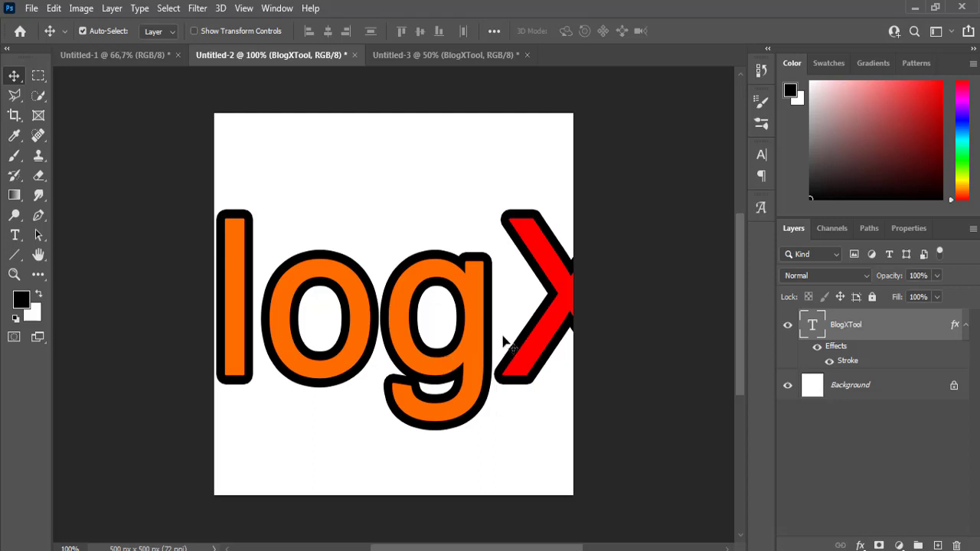
left_click_drag(323, 329, 471, 335)
double_click(465, 332)
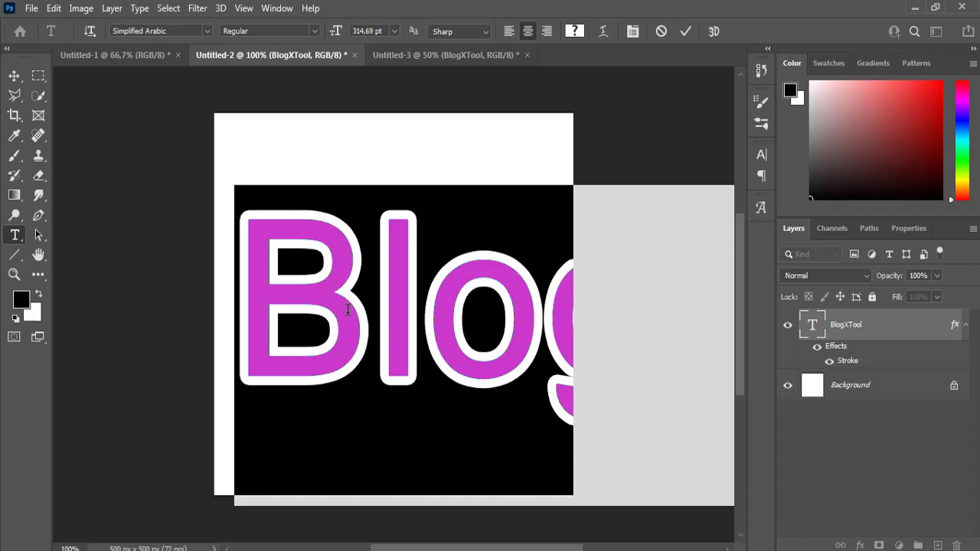
key("BackSpace")
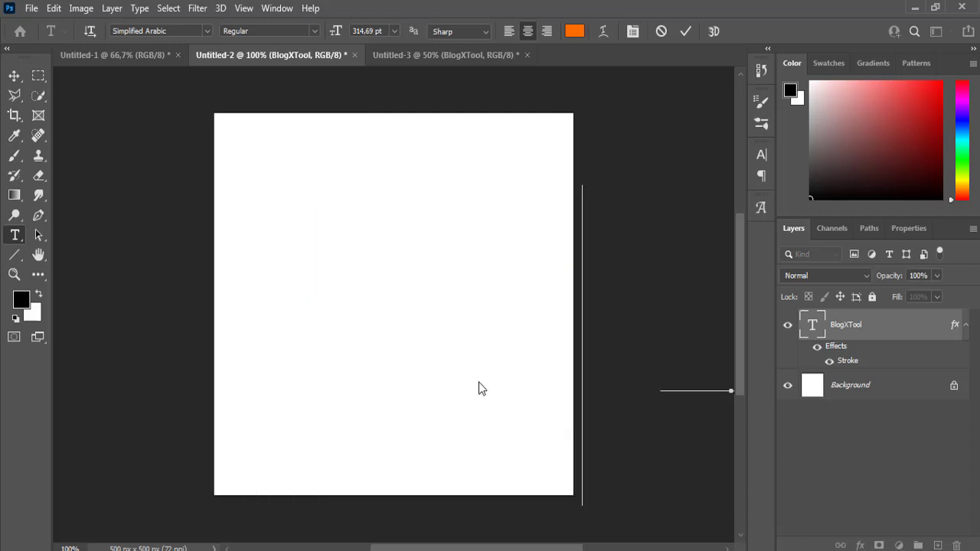
type("B")
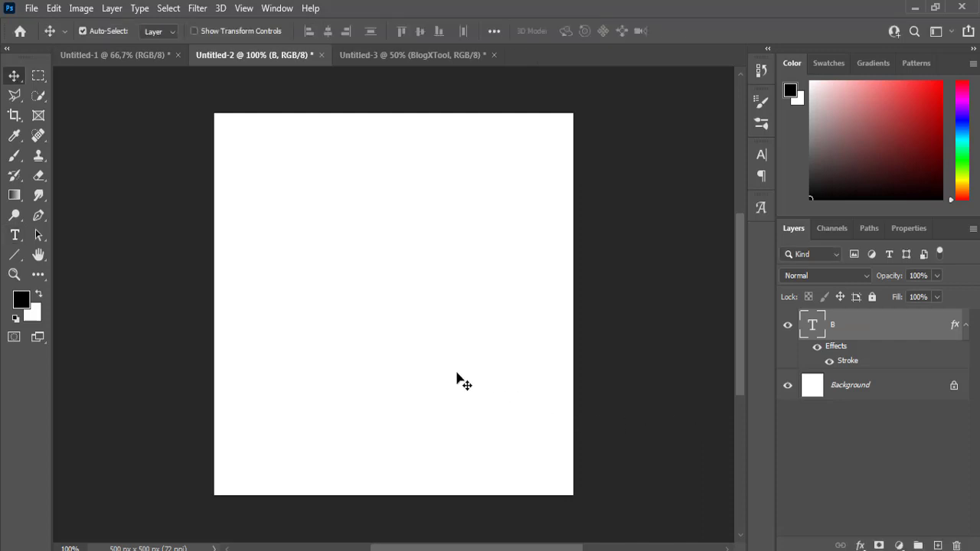
- Enable transform controls for the B layer and move the letter from outside the canvas to its middle
key("ctrl+a")
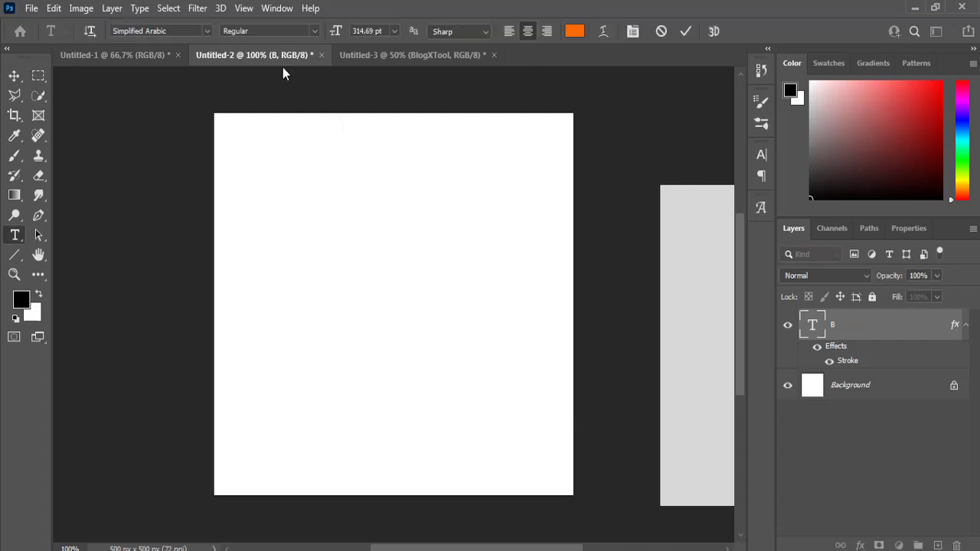
left_click(813, 326)
key("v")
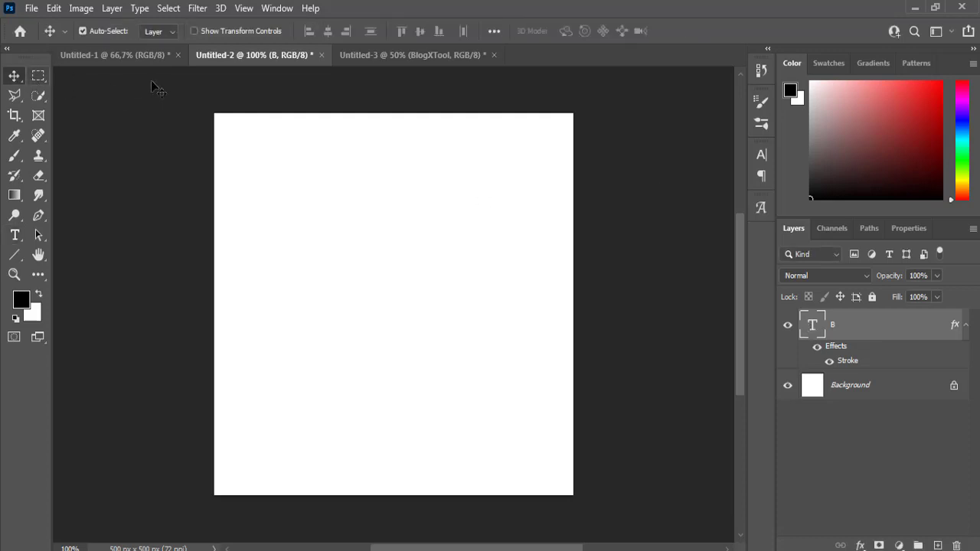
left_click(196, 30)
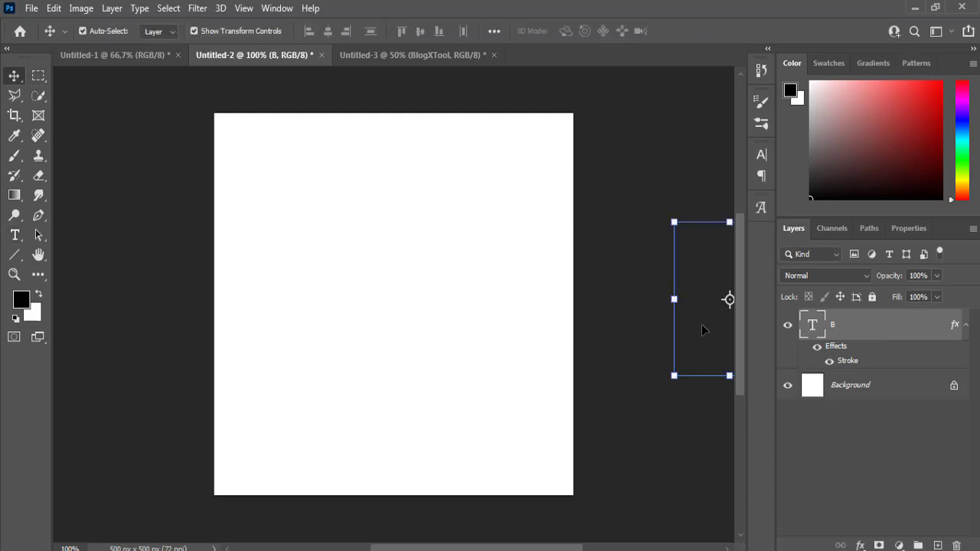
left_click_drag(703, 329, 663, 333)
left_click_drag(732, 322, 705, 320)
key("ctrl")
key("ctrl+minus")
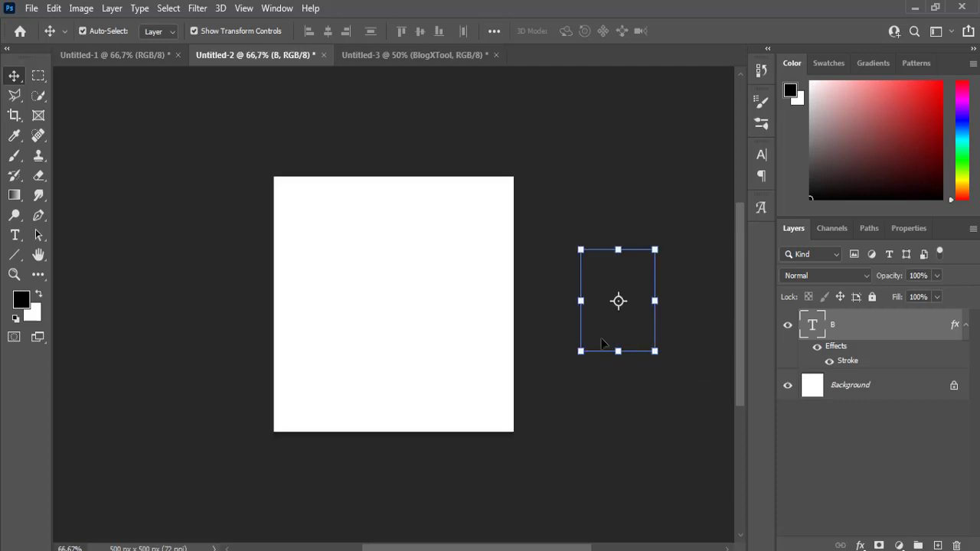
left_click_drag(468, 248, 394, 328)
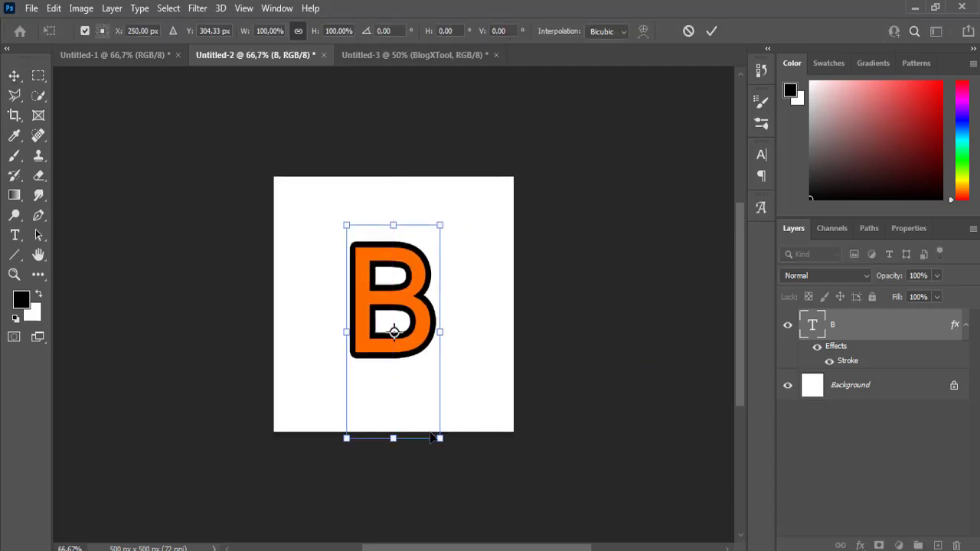
- Scale the letter B to about 100.3%, move it into the left half of the canvas and commit the transform
mouse_move(441, 437)
left_mouse_down()
mouse_move(429, 390)
mouse_move(449, 411)
mouse_move(443, 439)
left_mouse_up()
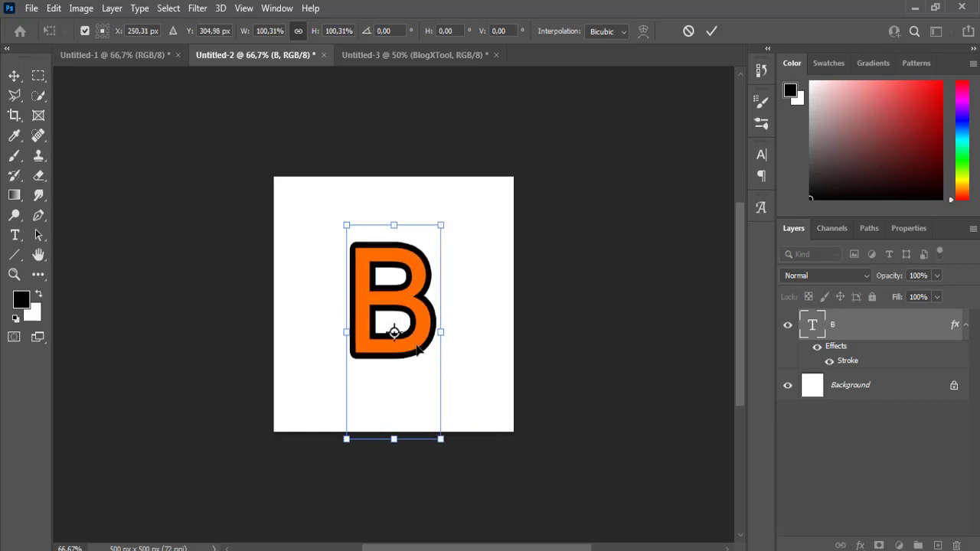
left_click_drag(398, 337, 346, 324)
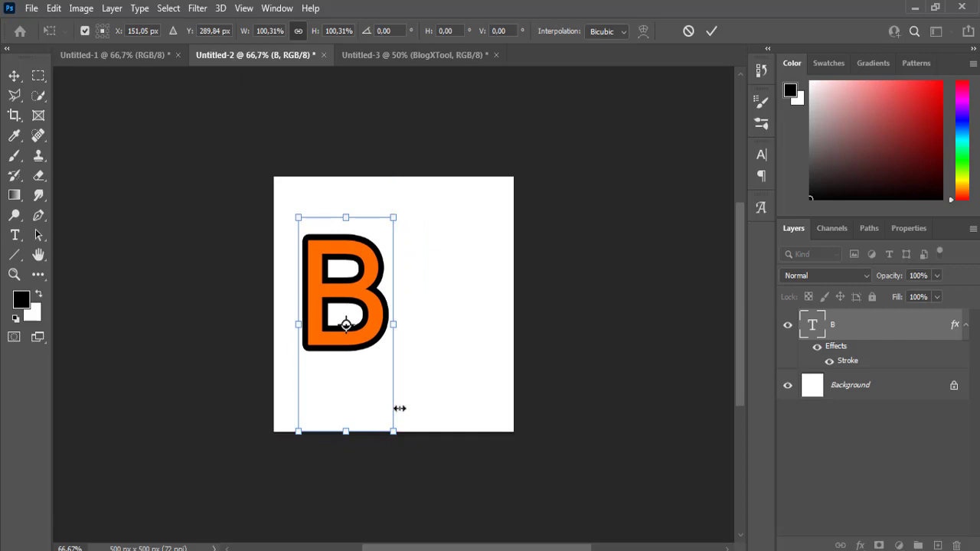
key("ctrl+minus")
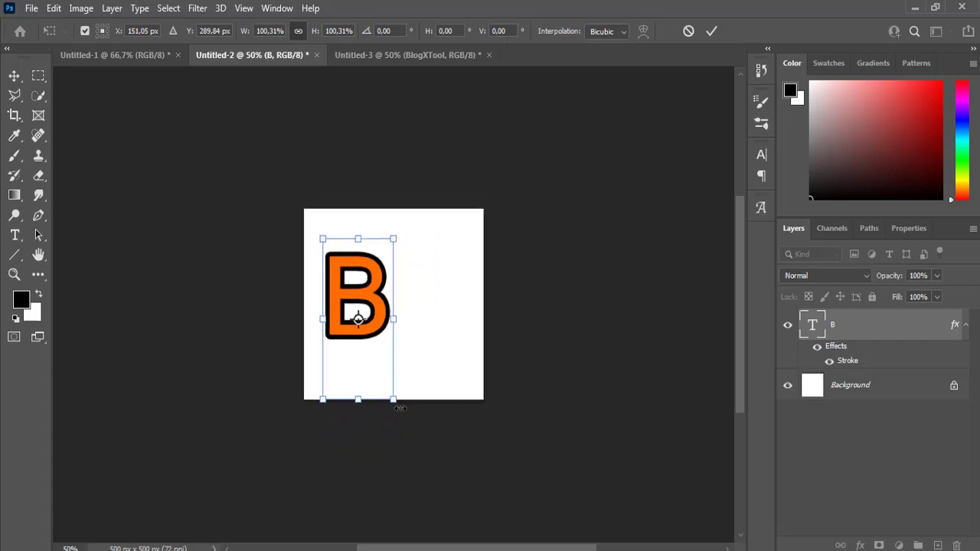
key("ctrl+plus")
key("ctrl+plus")
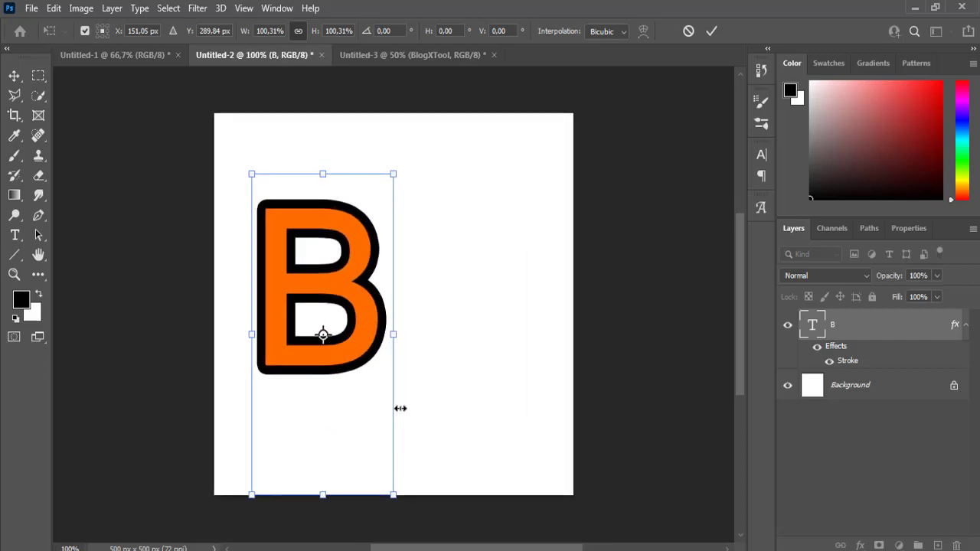
mouse_move(323, 335)
left_mouse_down()
mouse_move(339, 329)
mouse_move(330, 332)
left_mouse_up()
key("Return")
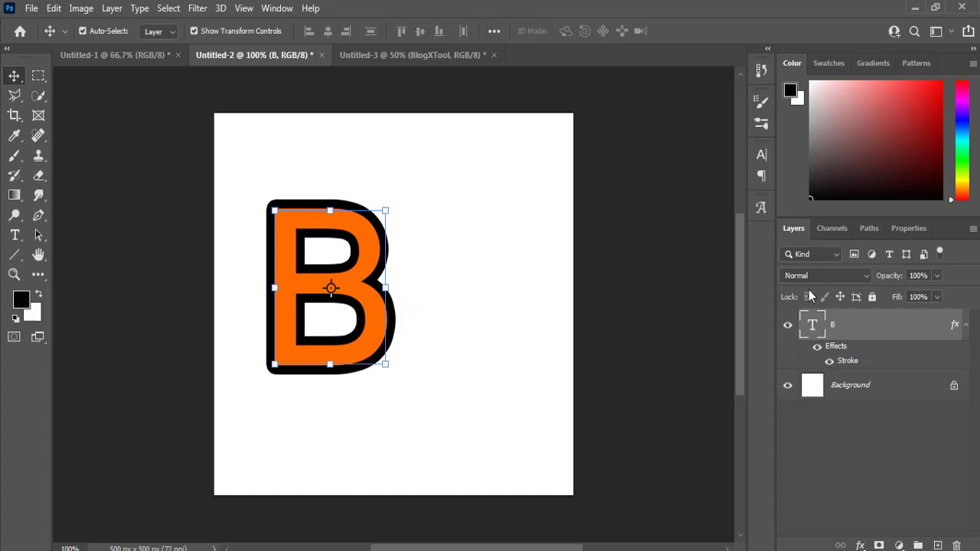
- Duplicate the B layer as "B copy" within Untitled-2 and collapse the effects lists of both text layers
right_click(879, 328)
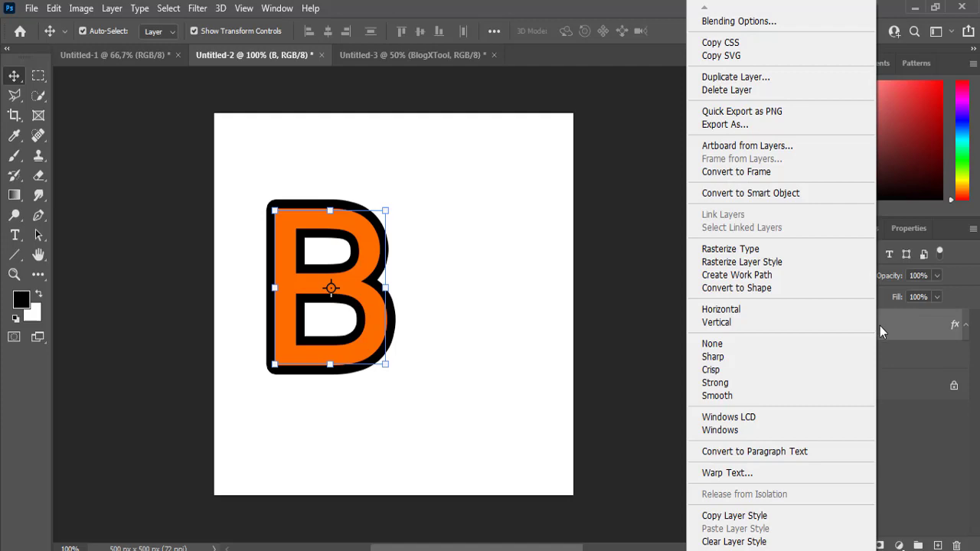
right_click(922, 329)
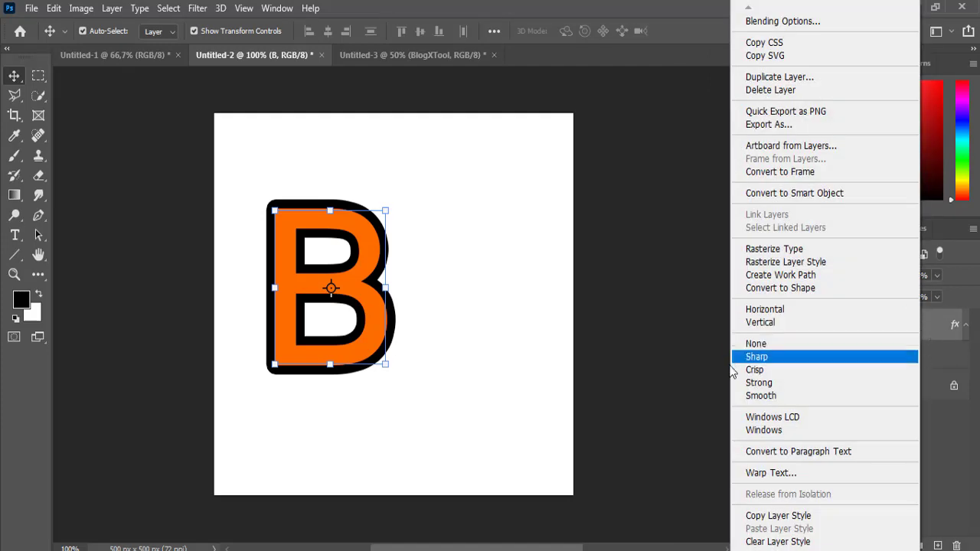
left_click(836, 308)
right_click(864, 326)
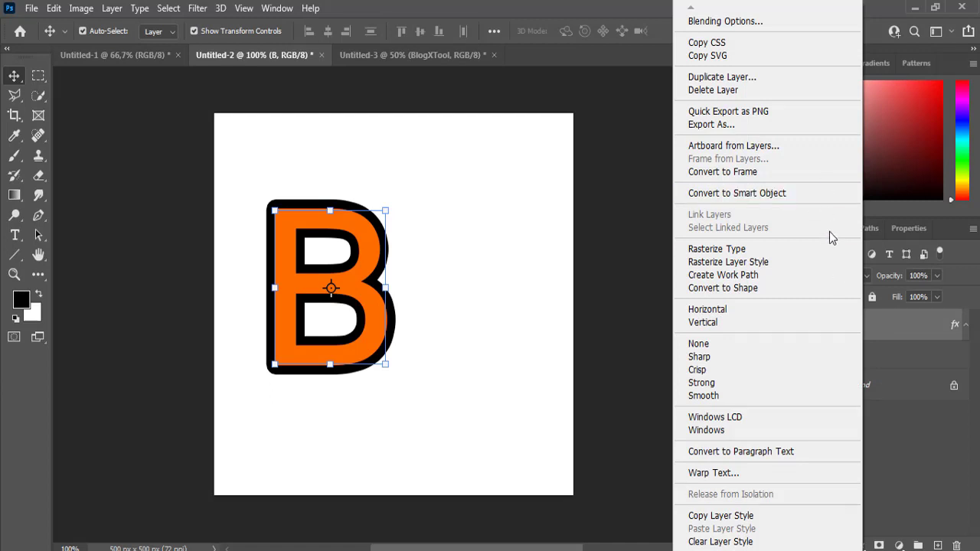
left_click(750, 86)
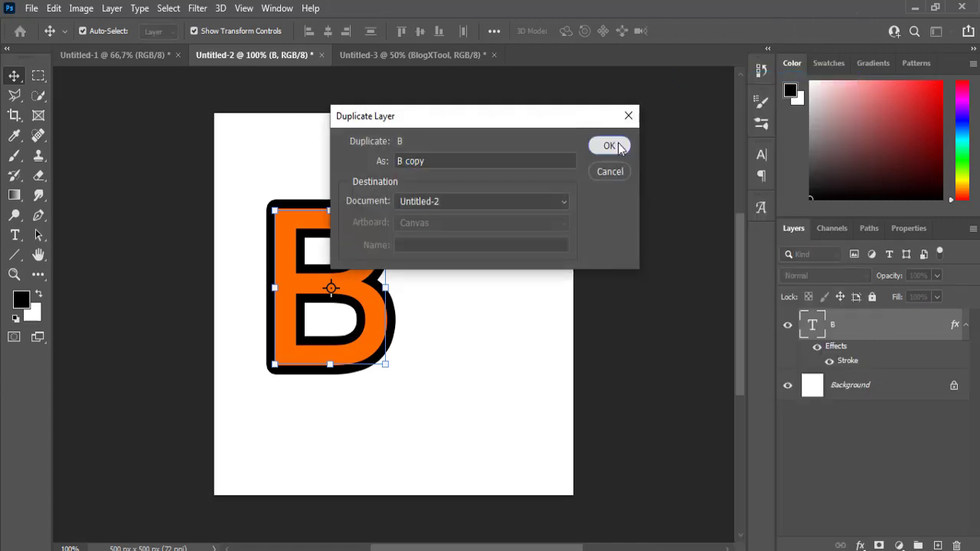
left_click(627, 146)
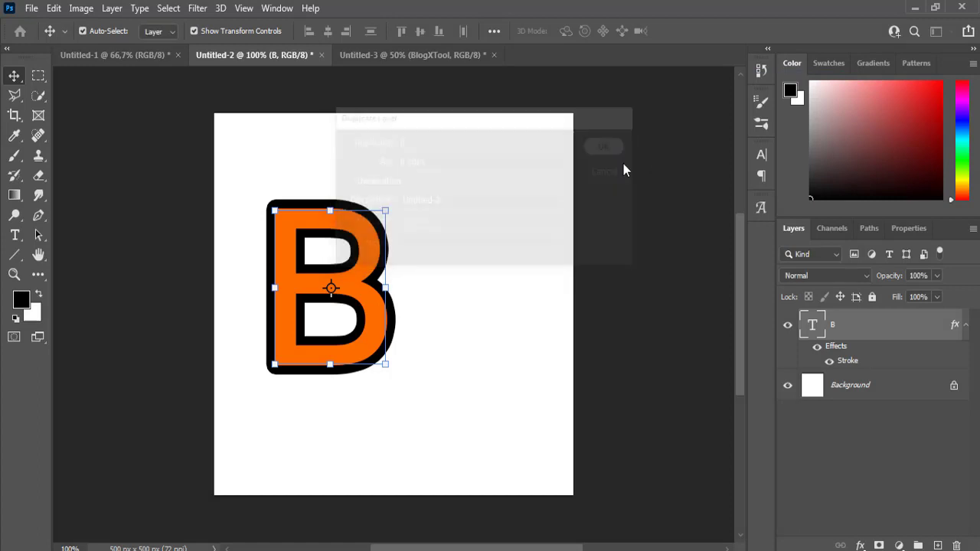
left_click(966, 326)
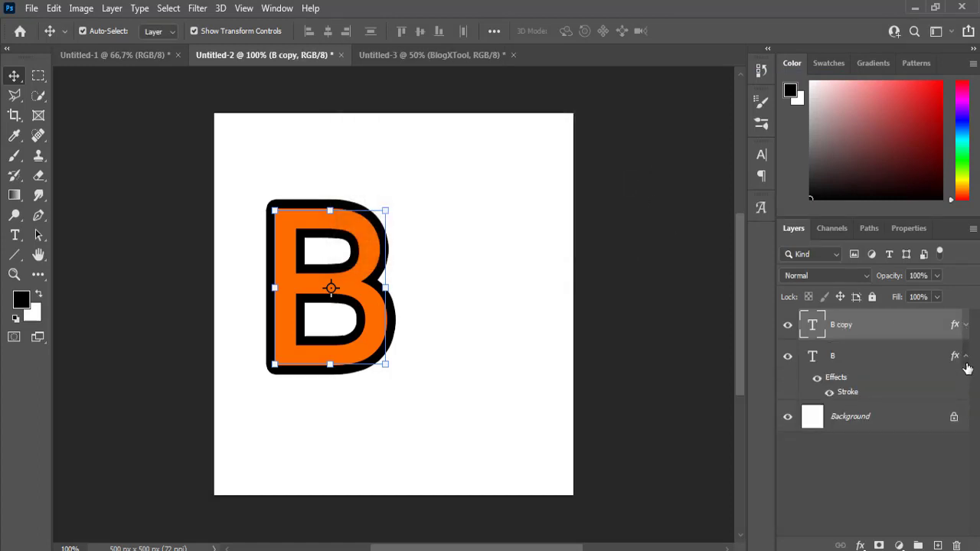
left_click(966, 357)
- Move the copied B up beside the original, overlapping its right edge, and place another copy lower in the canvas's right half
left_click_drag(349, 296, 446, 282)
key("ctrl")
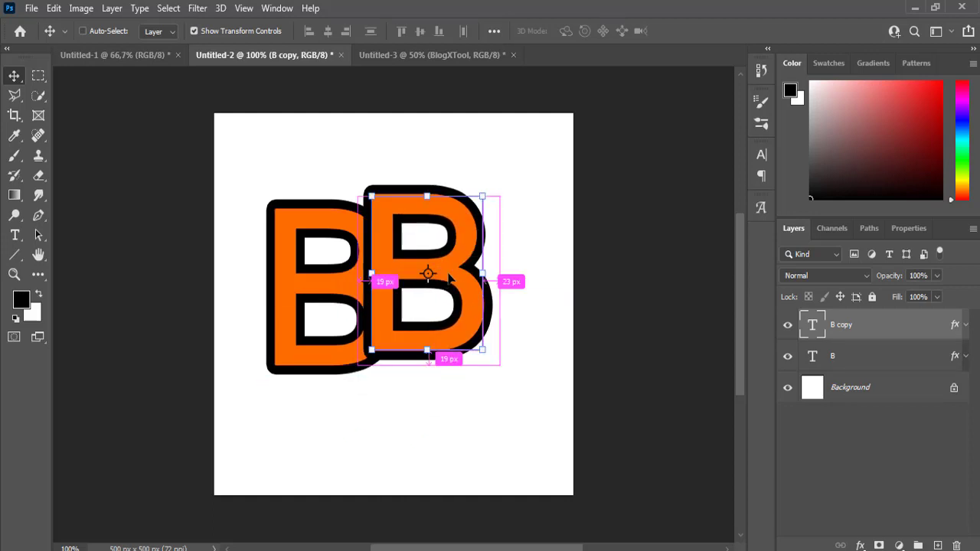
left_click_drag(450, 279, 507, 362)
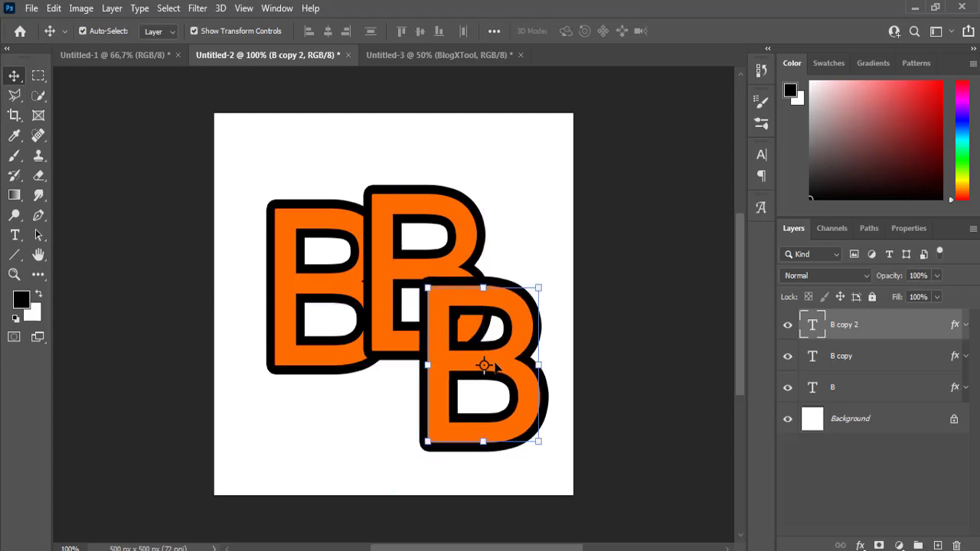
- Replace the text of the lowest B, on the B copy 2 layer, with "T" and commit it
double_click(494, 368)
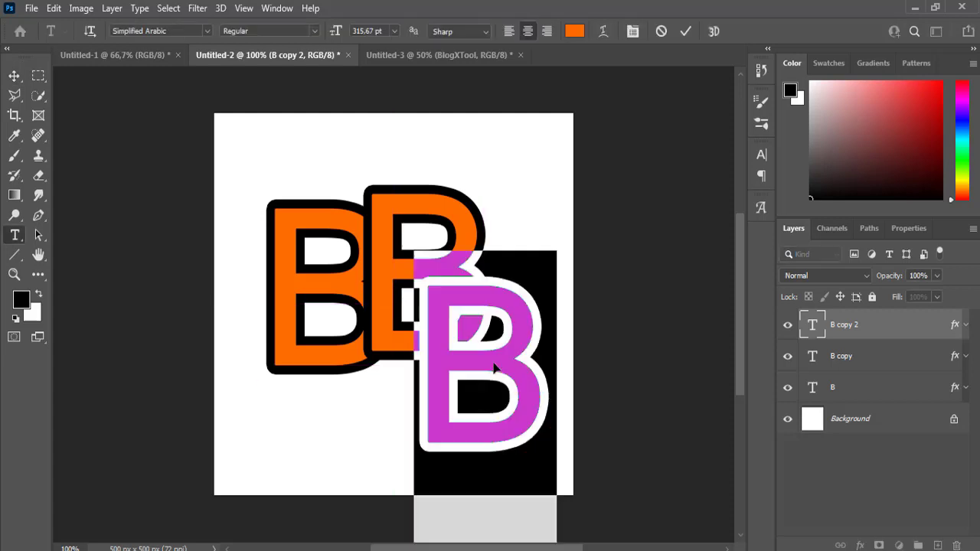
type("T")
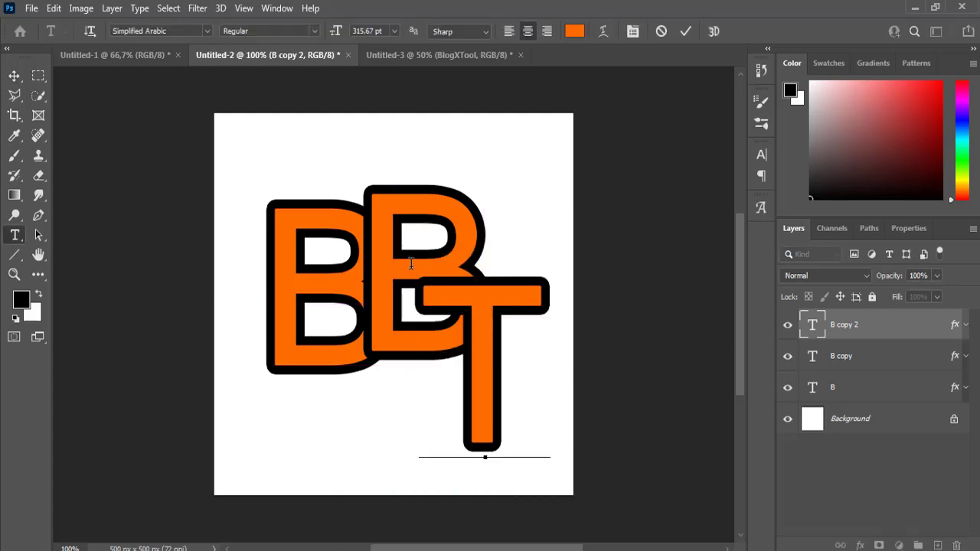
key("ctrl+Return")
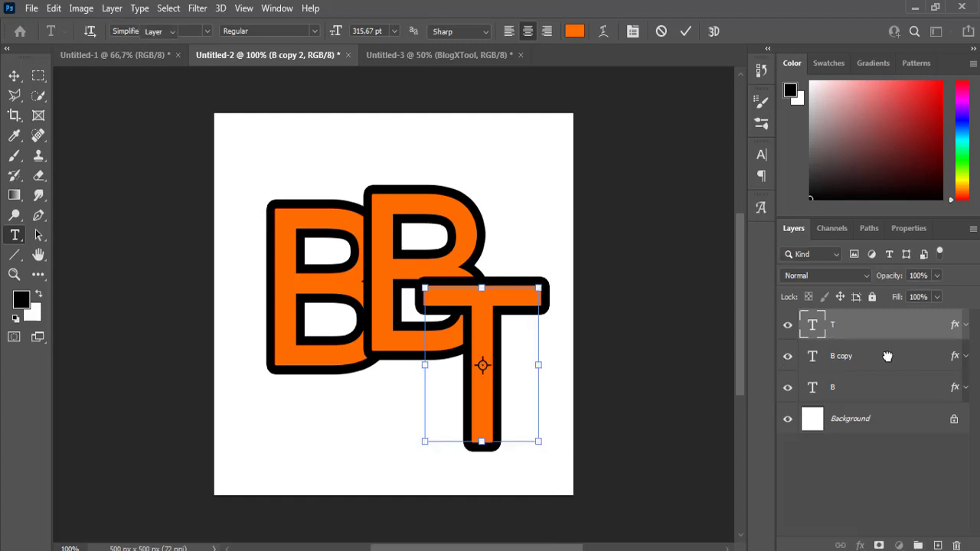
- Replace the text of the middle letter, on the B copy layer, with "X" and commit it
left_click(886, 360)
key("v")
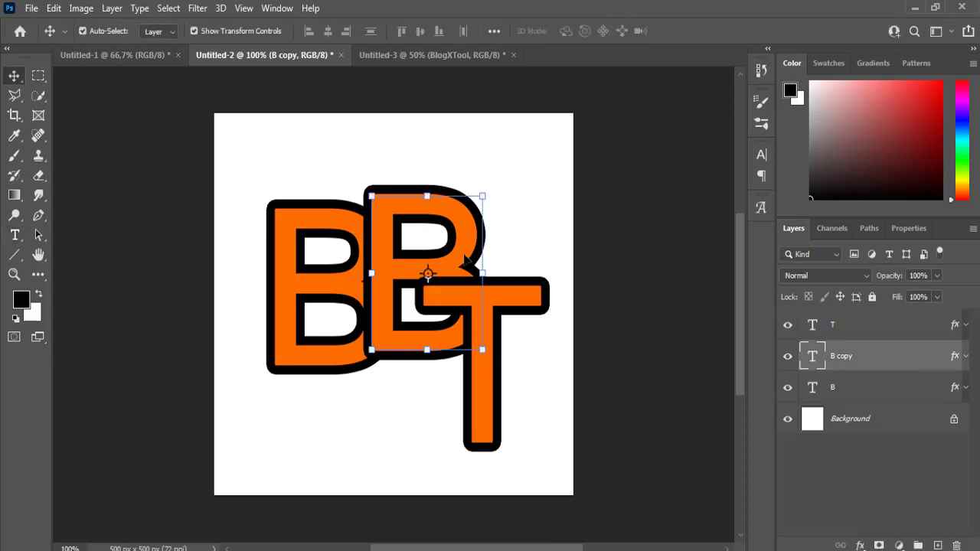
left_click(394, 253)
key("ctrl")
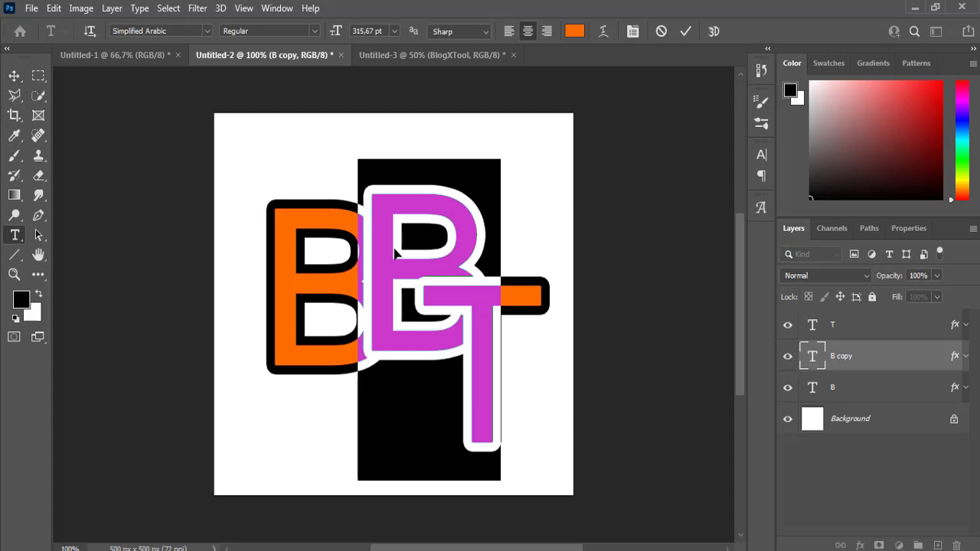
type("Y")
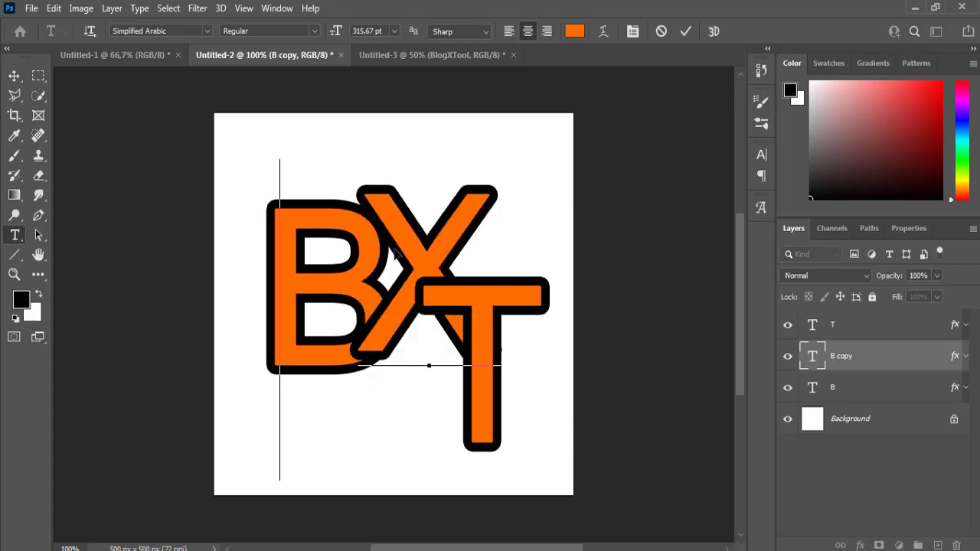
key("ctrl+Return")
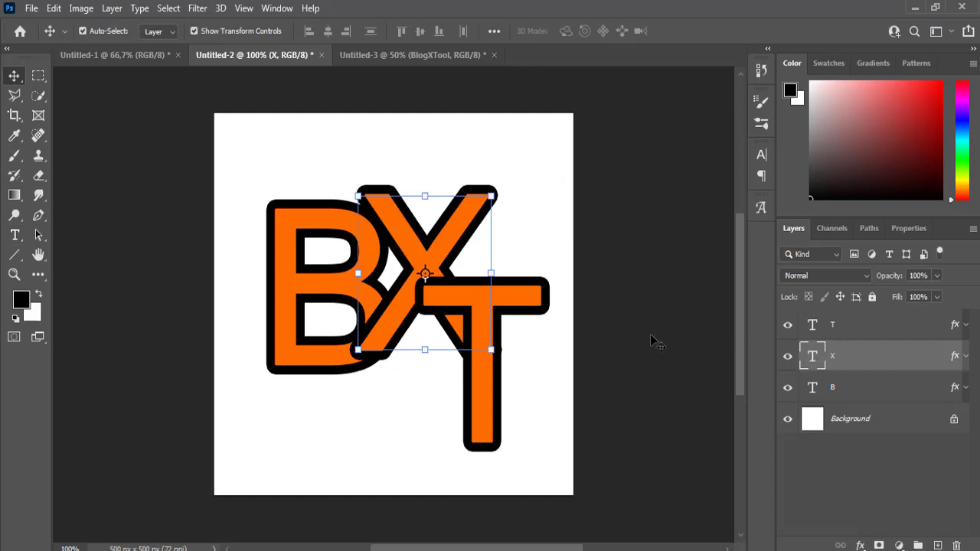
- Delete the Stroke effect from the B, X and T text layers
left_click(967, 388)
mouse_move(833, 414)
left_mouse_down()
mouse_move(864, 417)
mouse_move(957, 545)
left_mouse_up()
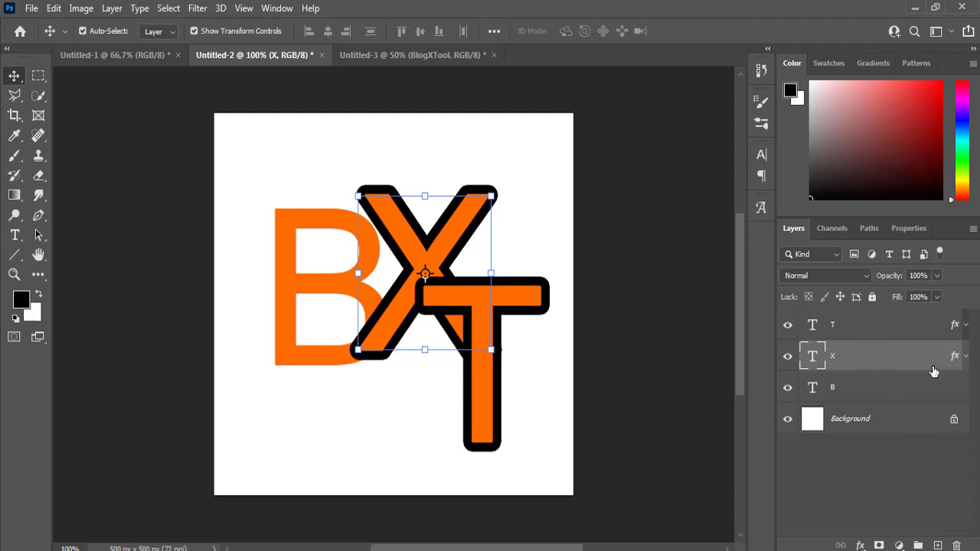
left_click(966, 356)
mouse_move(838, 385)
left_mouse_down()
mouse_move(929, 469)
mouse_move(956, 545)
left_mouse_up()
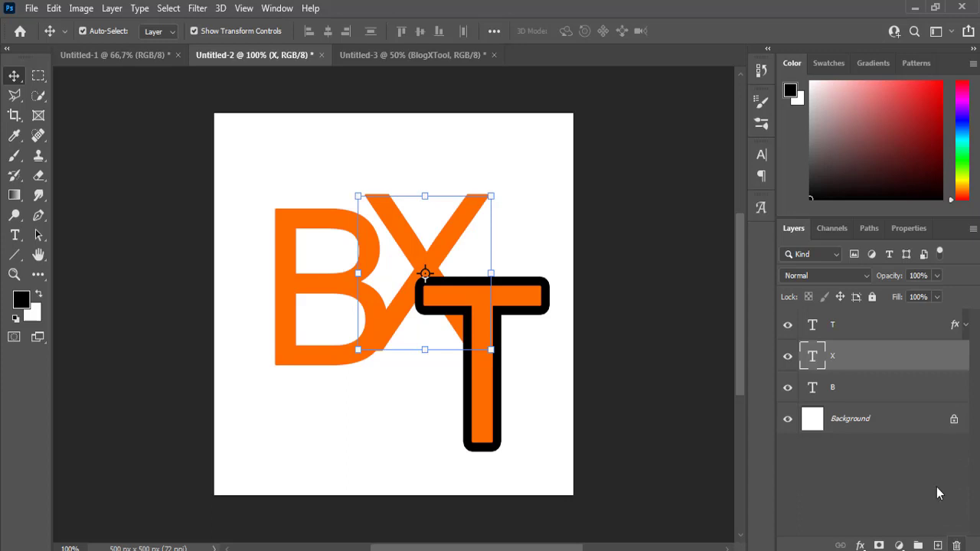
left_click(966, 325)
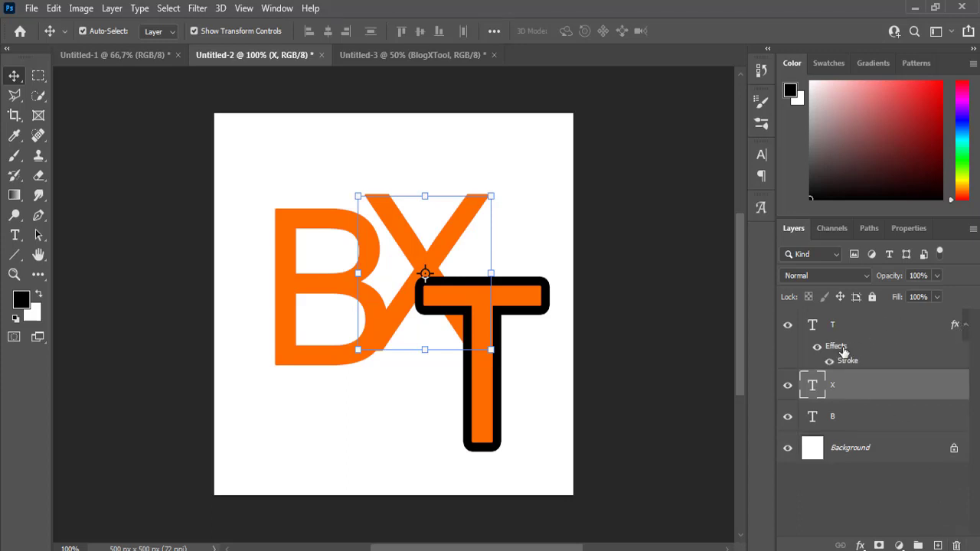
mouse_move(843, 351)
left_mouse_down()
mouse_move(953, 519)
mouse_move(957, 545)
left_mouse_up()
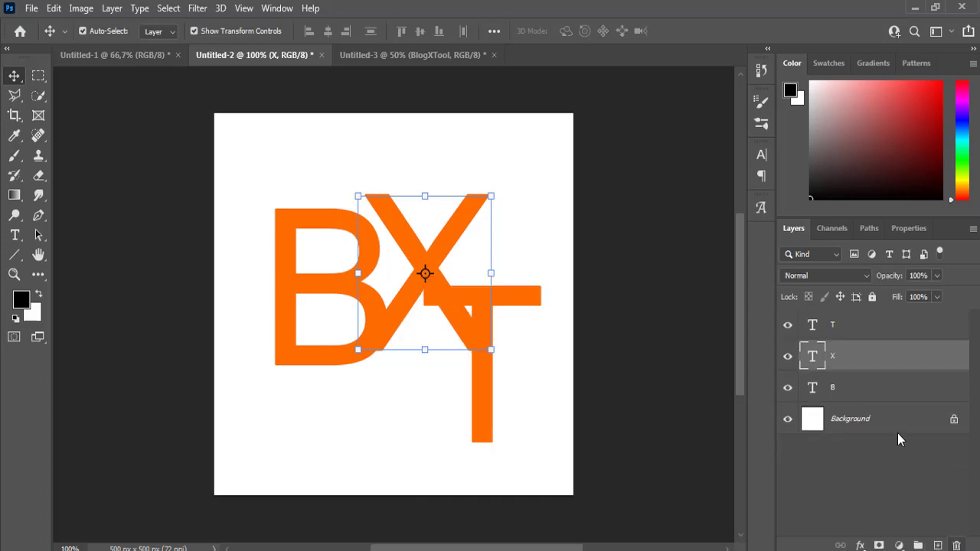
left_click(873, 393)
key("alt+bracketright")
key("alt+bracketleft")
double_click(815, 389)
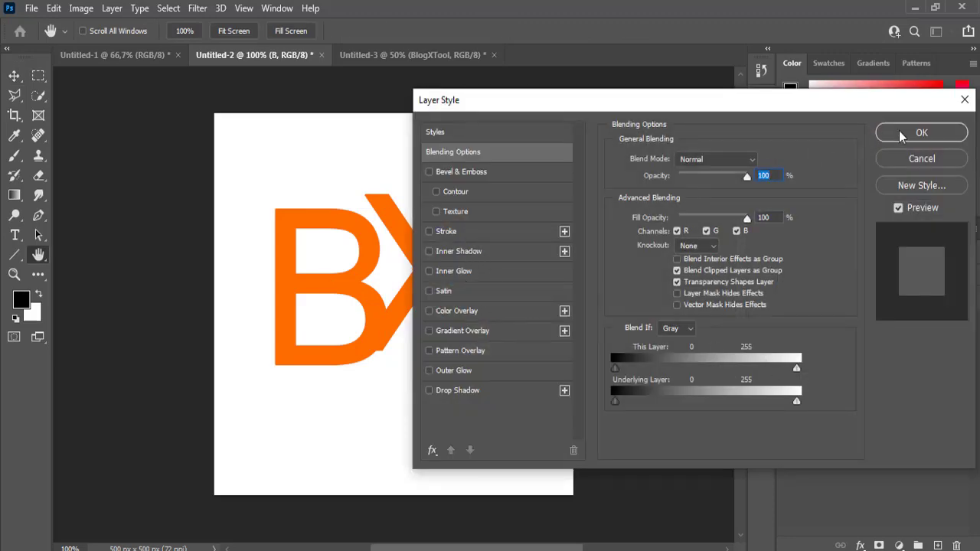
left_click(965, 100)
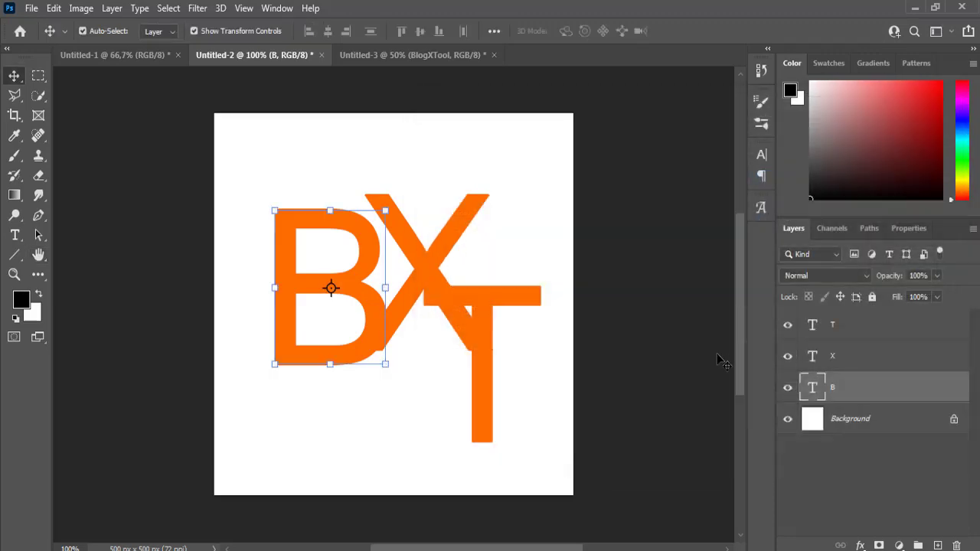
- Open the letter B's text color, accept it as #ff6c00 and leave text editing
double_click(815, 390)
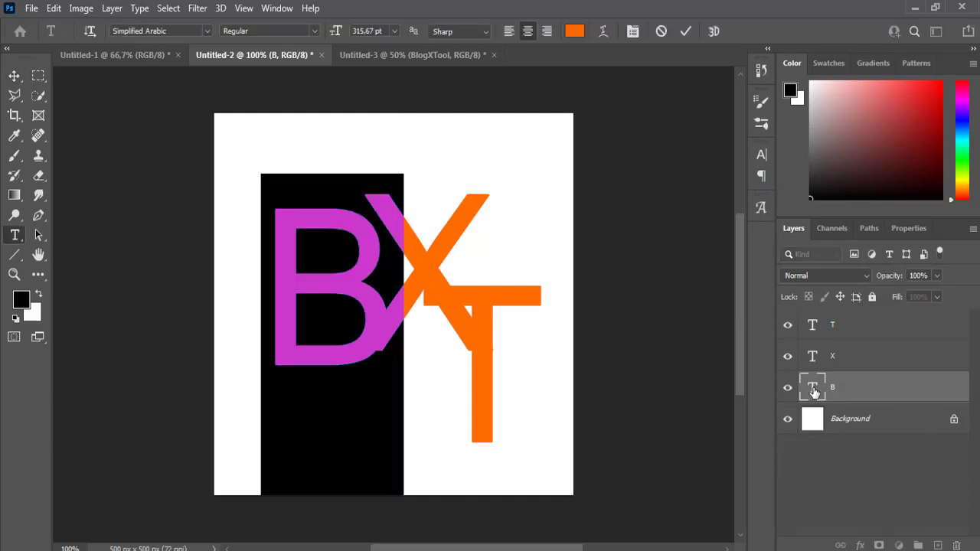
left_click(574, 30)
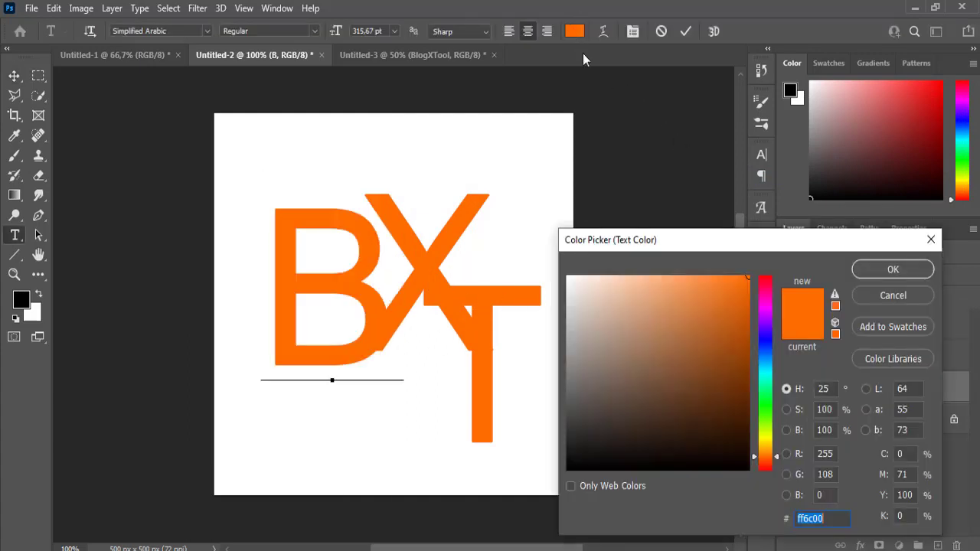
type("38cc38")
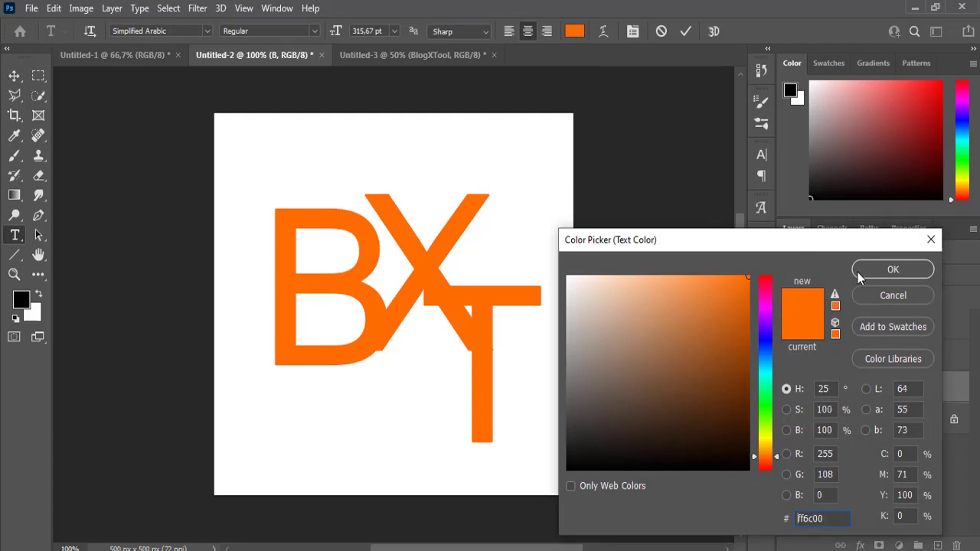
left_click(873, 273)
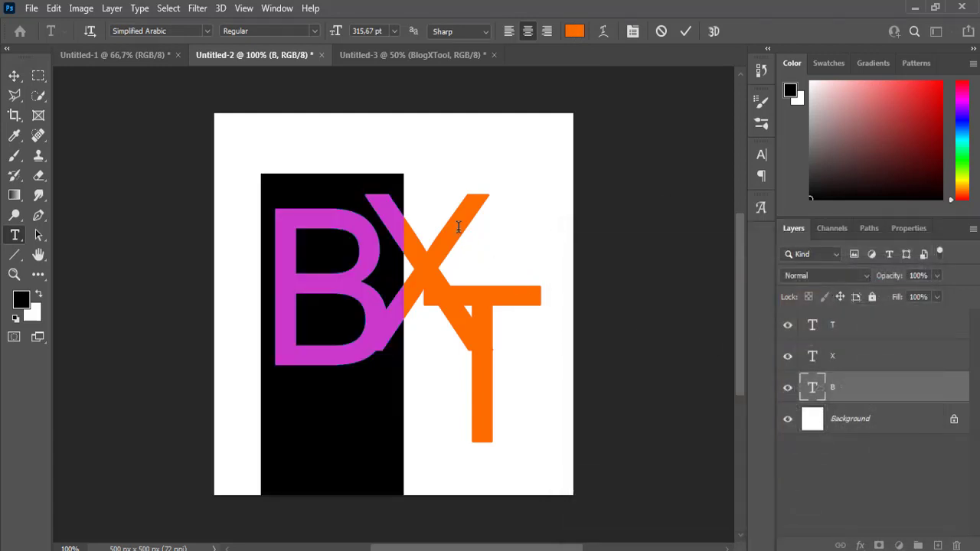
key("ctrl+z")
key("Escape")
key("v")
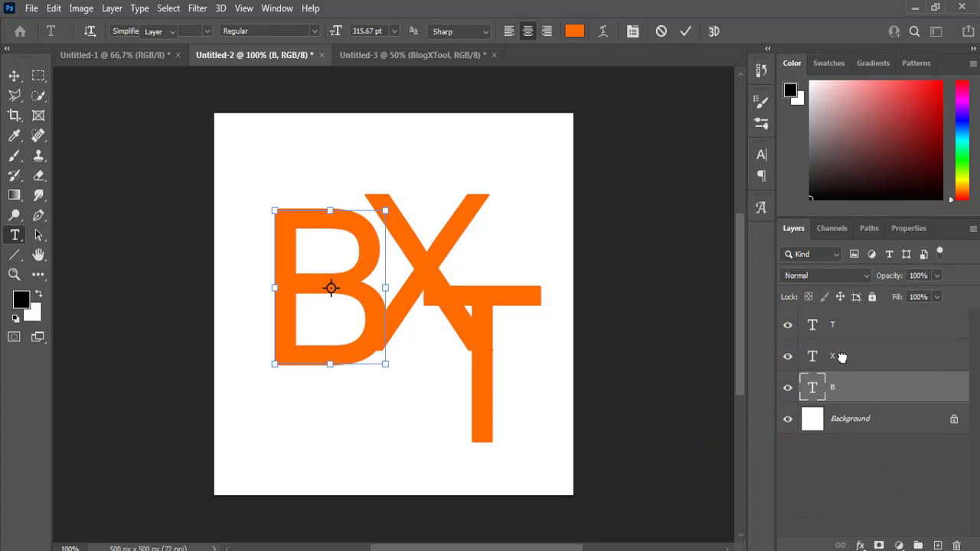
- Set the letter X's text color to red #ff0000 and commit the text edit
left_click(838, 358)
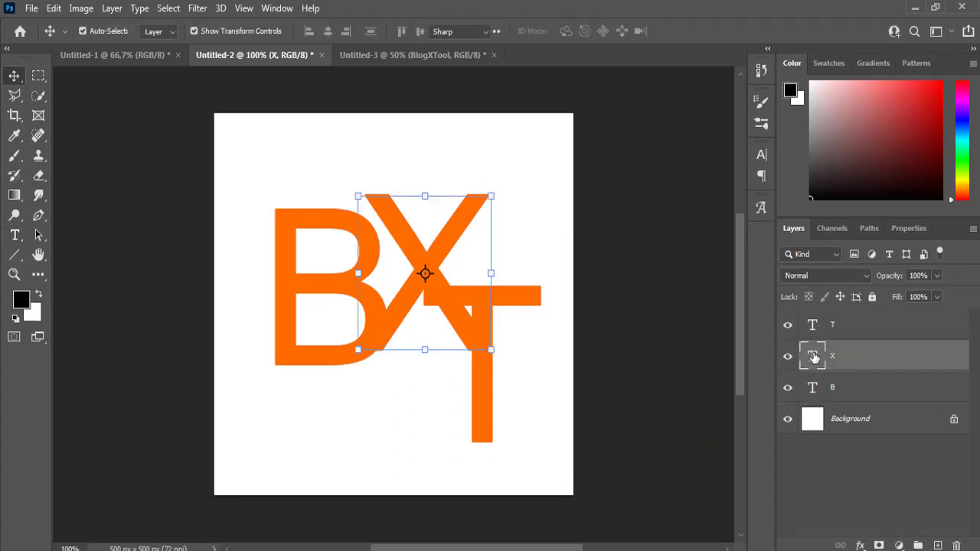
double_click(814, 357)
left_click(581, 32)
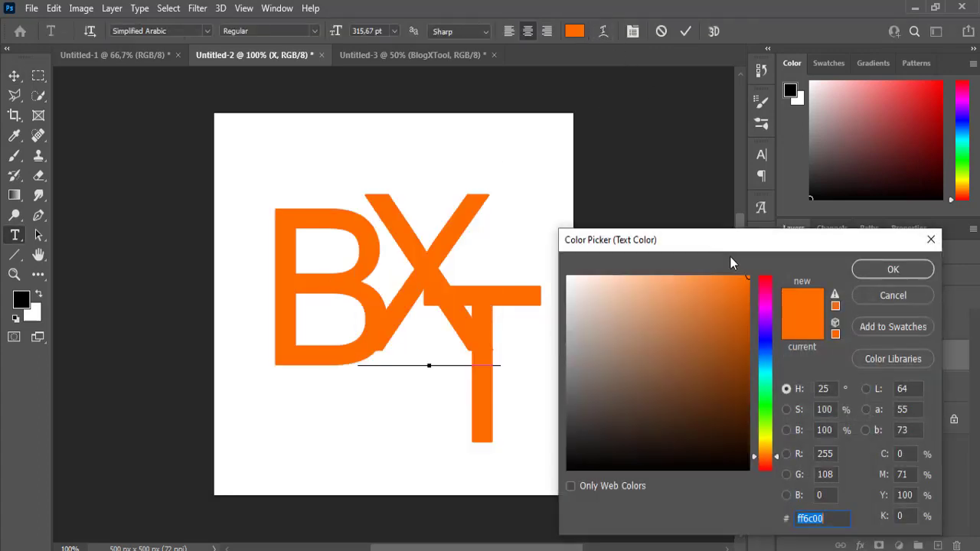
type("ff0000")
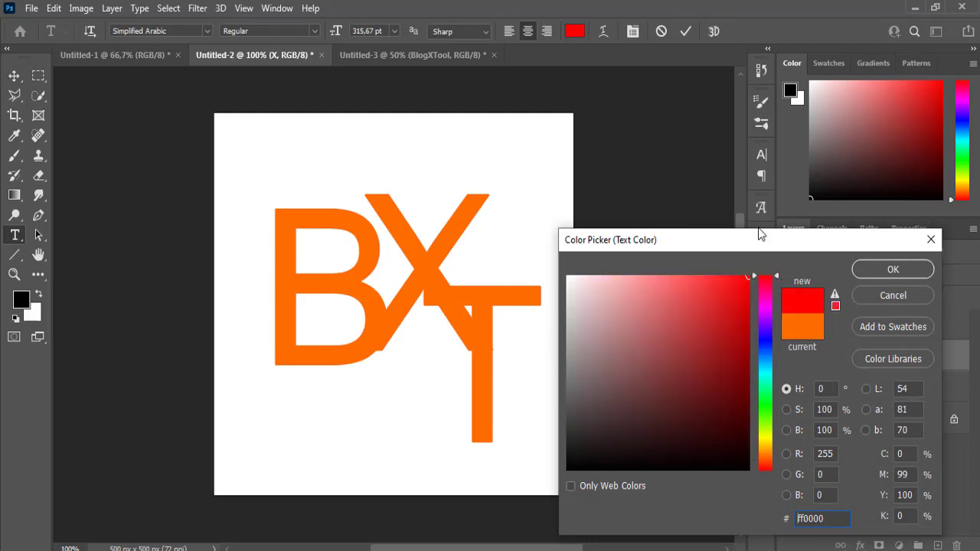
left_click(877, 268)
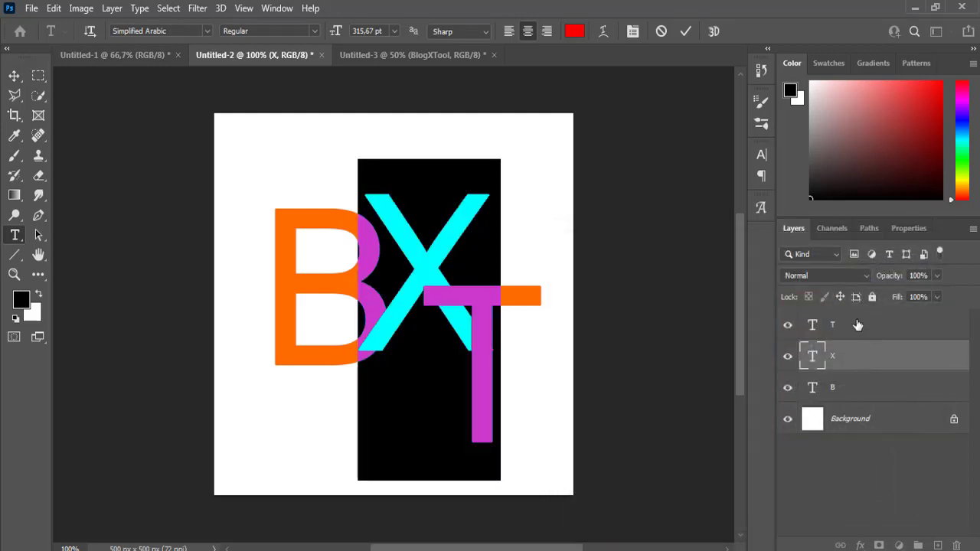
key("ctrl+Return")
key("v")
- Set the letter T's text color to cyan #00eaff and commit the text edit
left_click(821, 327)
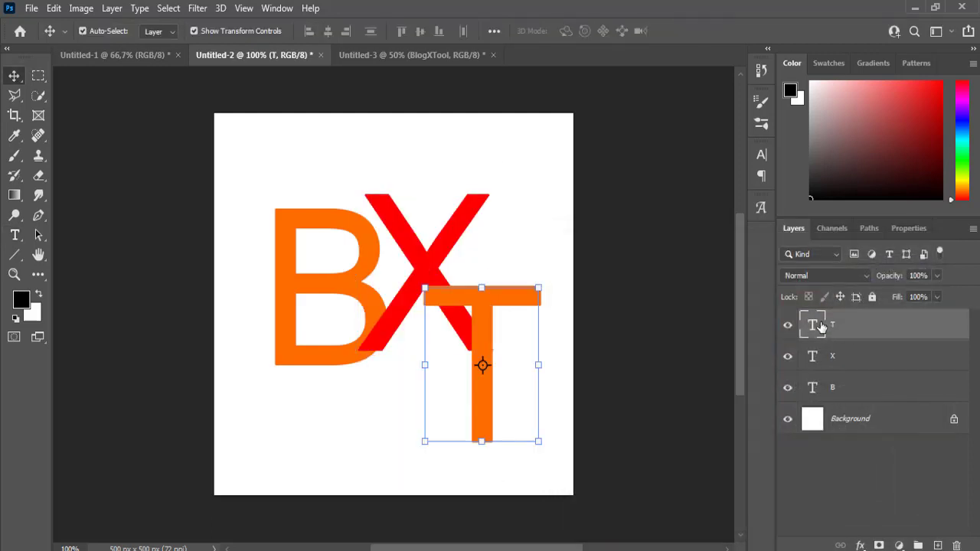
double_click(821, 327)
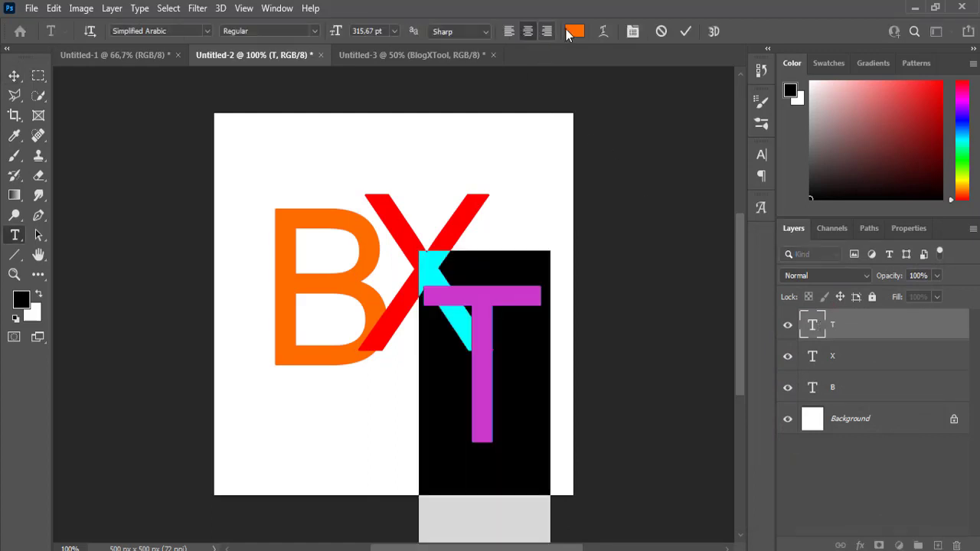
left_click(569, 31)
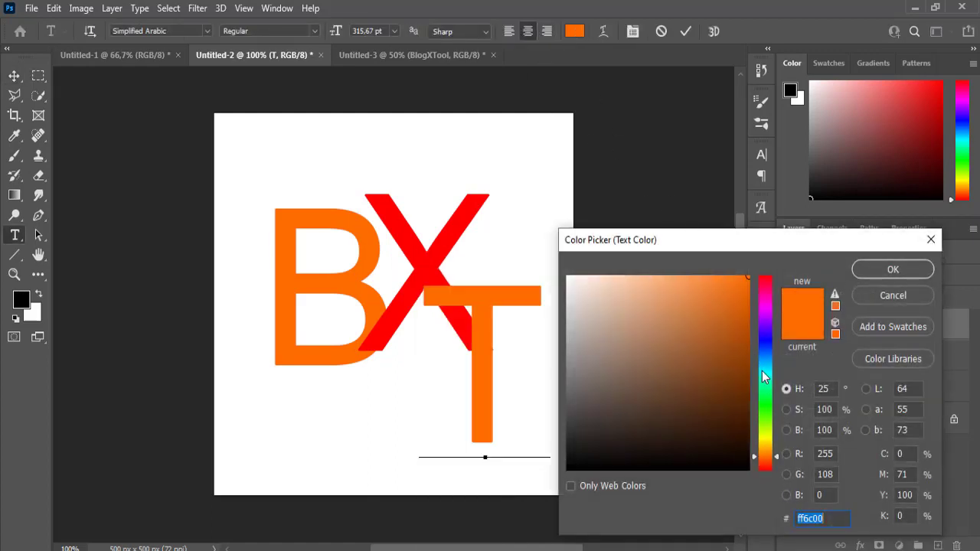
left_click(762, 371)
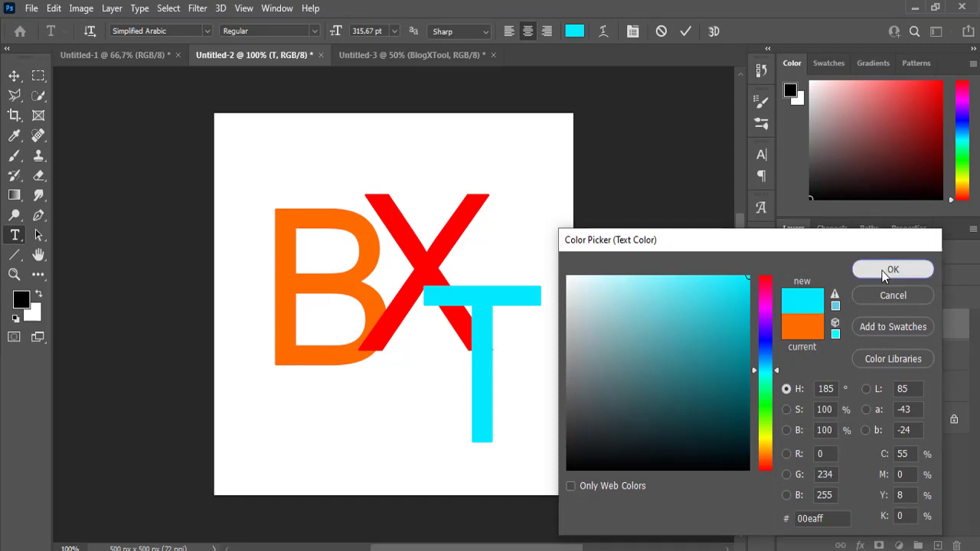
left_click(886, 272)
key("ctrl+Return")
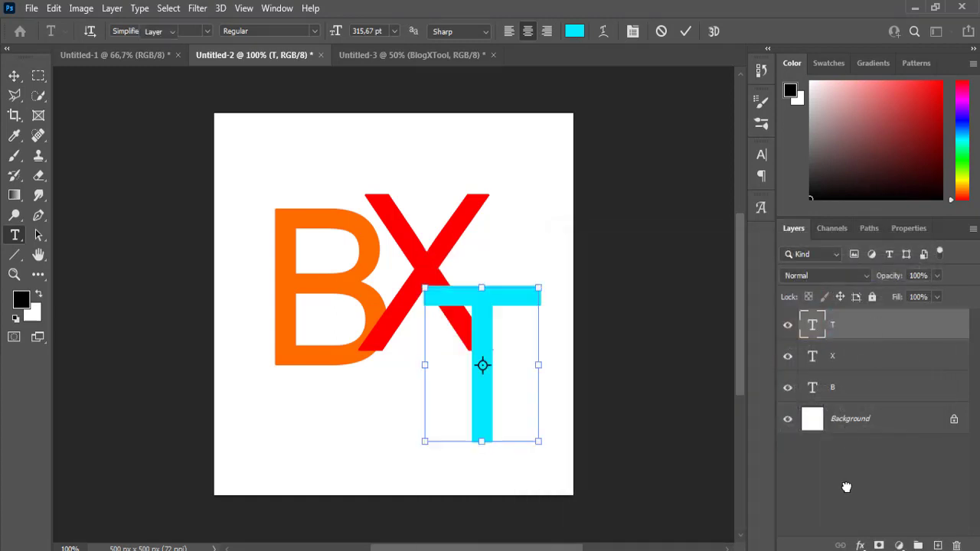
- Move the letter B left until it clears the X, and rasterize its text layer
key("v")
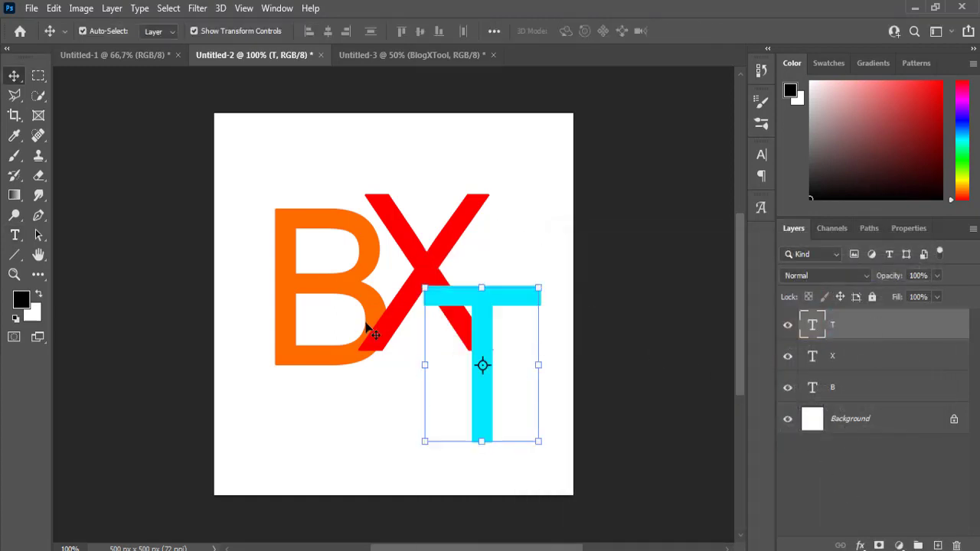
left_click_drag(339, 296, 310, 288)
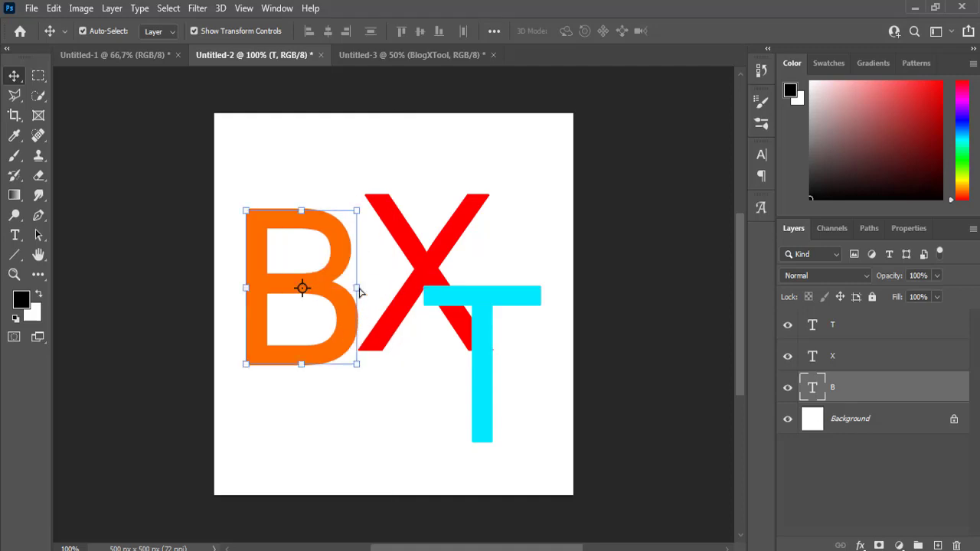
right_click(866, 394)
left_click(869, 400)
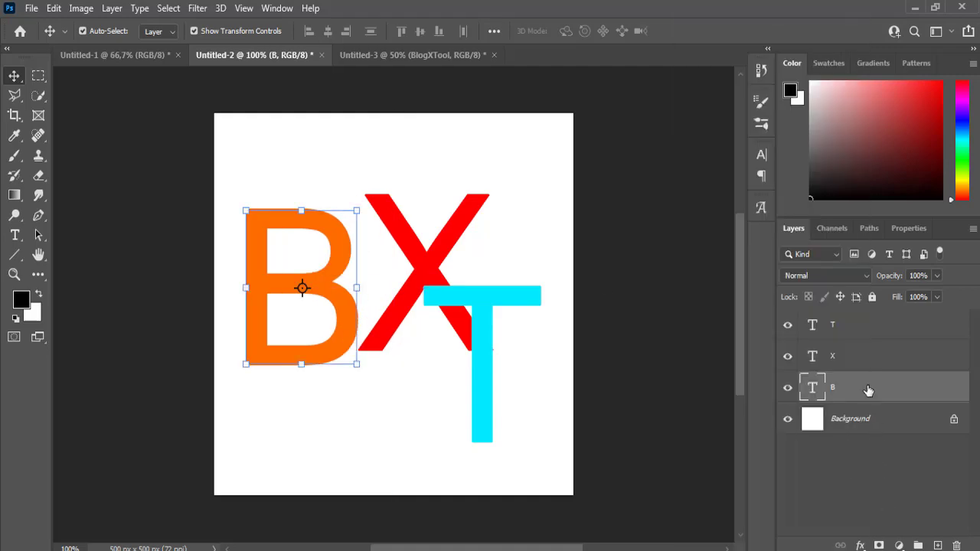
right_click(881, 395)
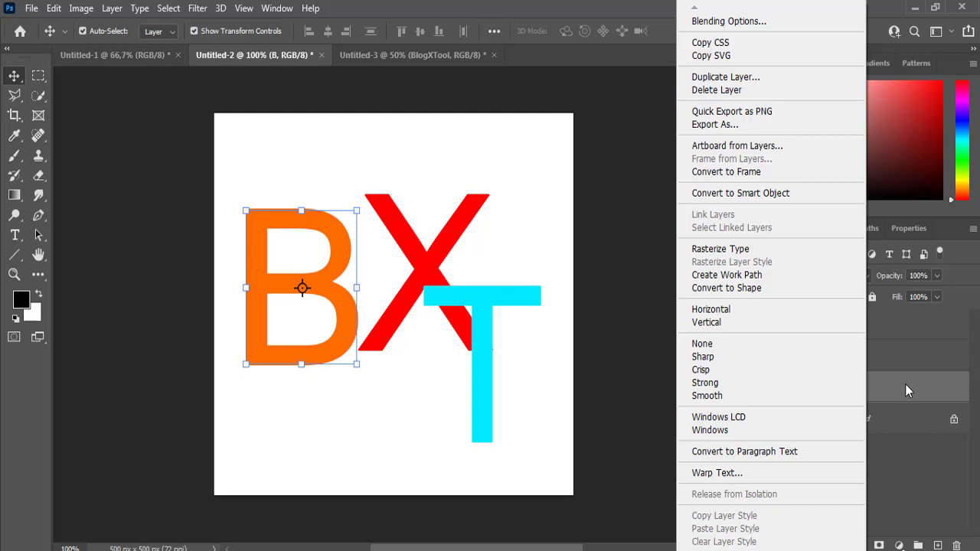
left_click(712, 254)
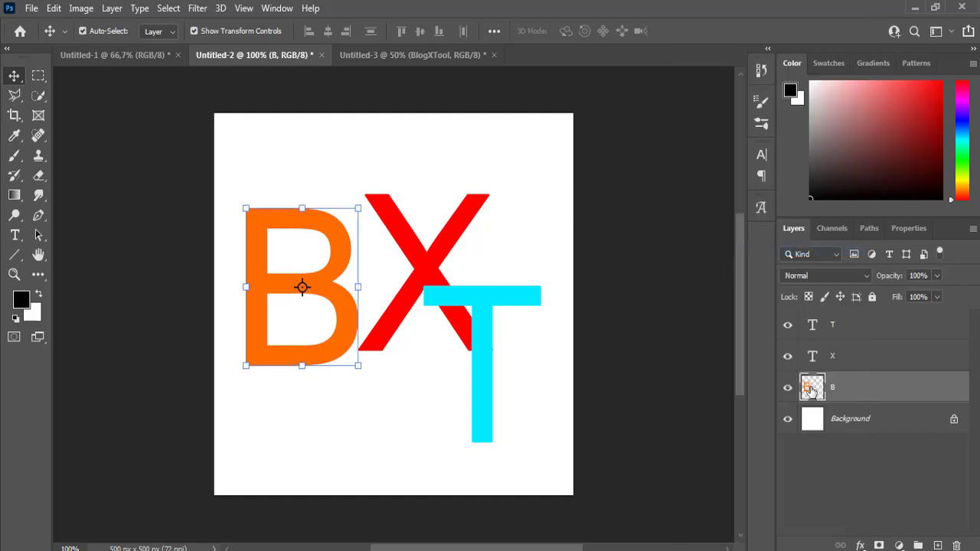
- Rasterize the X and T text layers
right_click(896, 358)
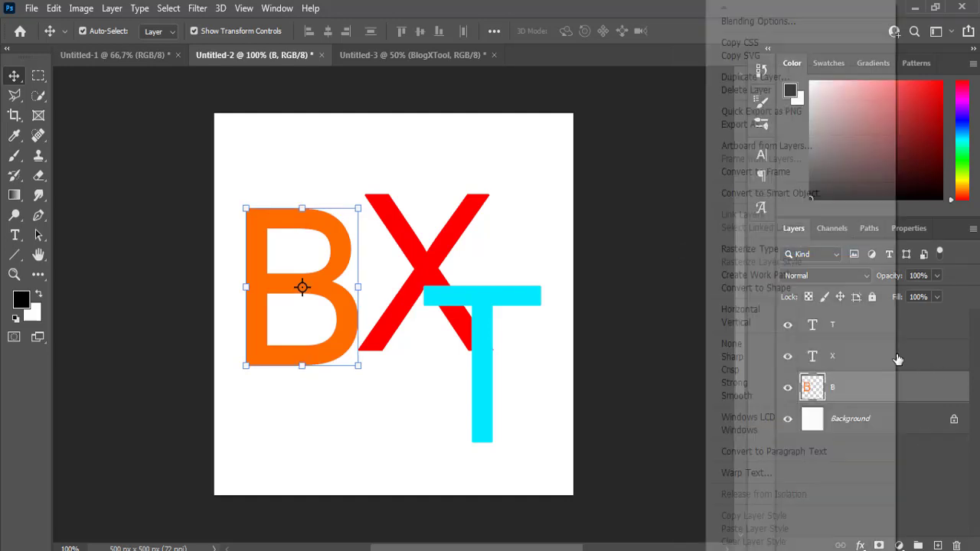
left_click(789, 257)
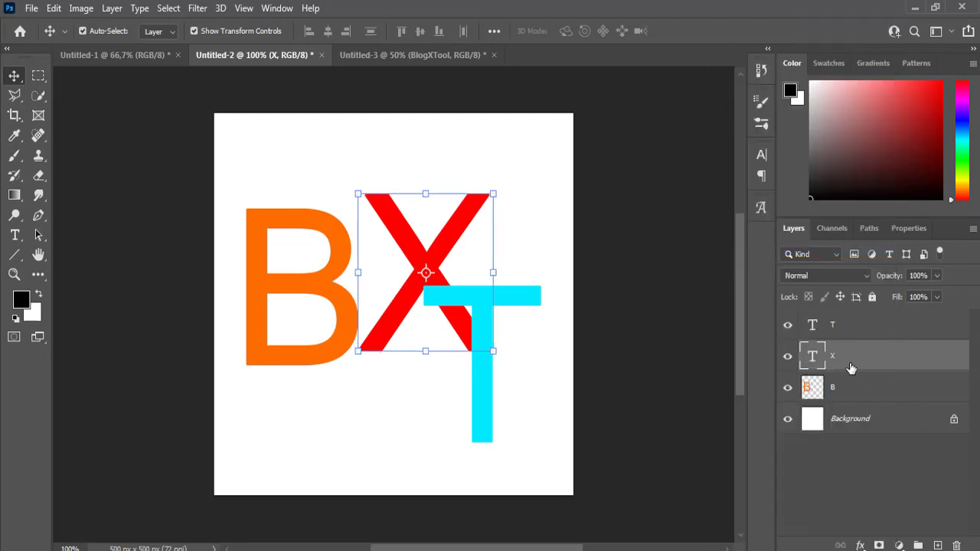
right_click(868, 327)
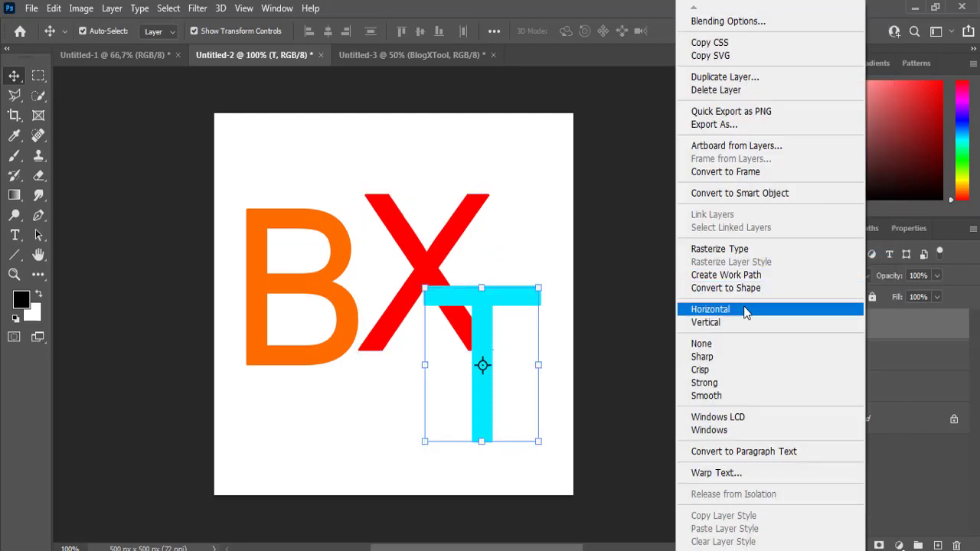
left_click(747, 253)
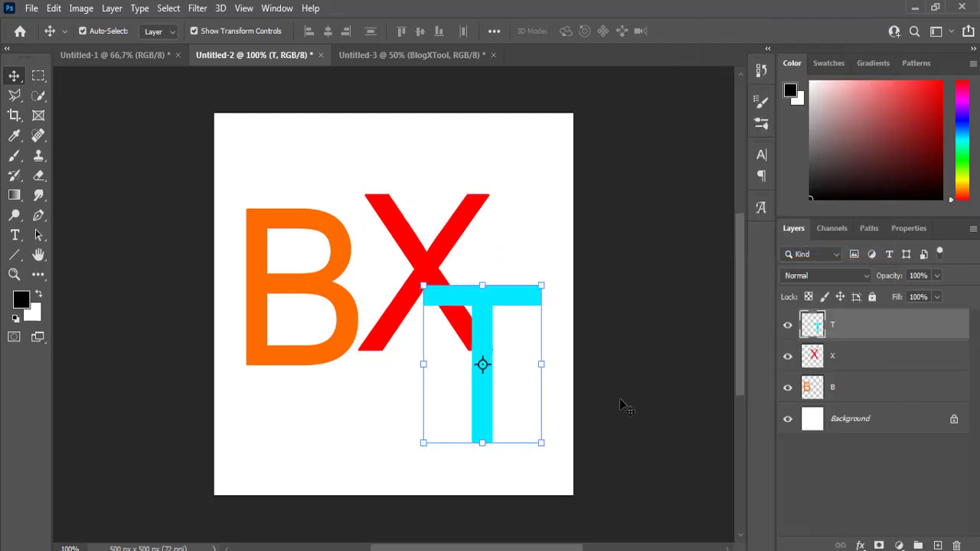
- Spread the letters apart: T to the canvas's upper right, X to the lower right, and B slightly higher
left_click_drag(491, 308, 522, 170)
left_click_drag(430, 276, 524, 390)
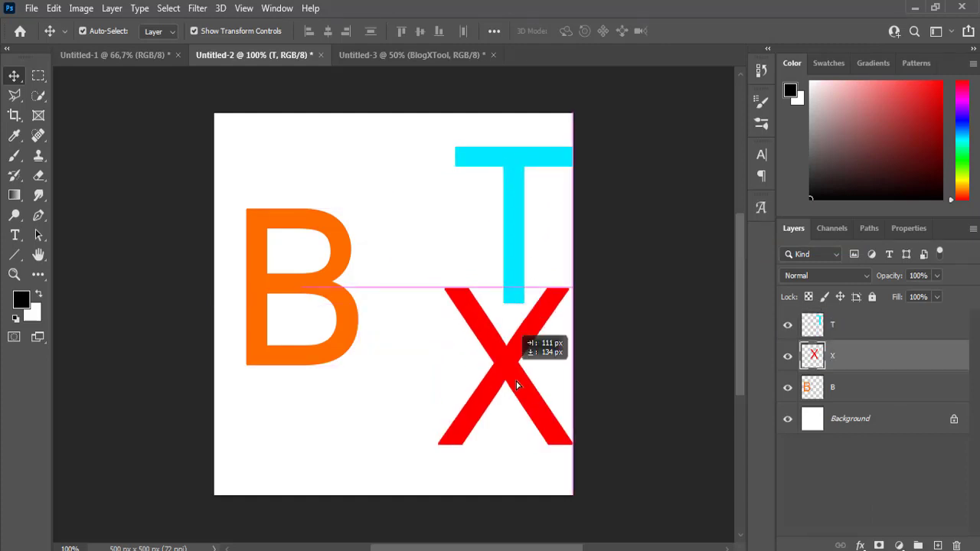
mouse_move(338, 279)
left_mouse_down()
mouse_move(352, 307)
mouse_move(340, 261)
left_mouse_up()
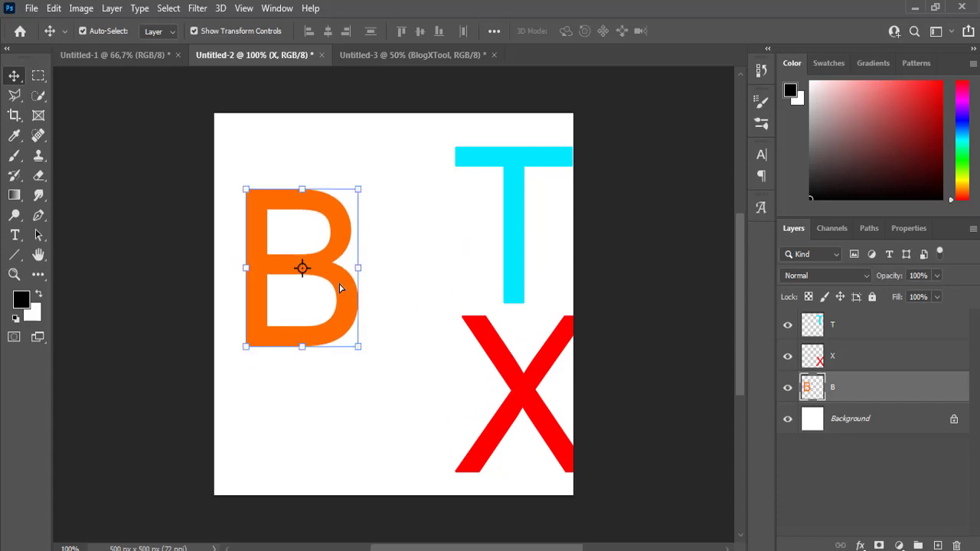
- Scale the letter B proportionally to about 136% and place it at the canvas's left side, centered about 264 px down
key("ctrl+t")
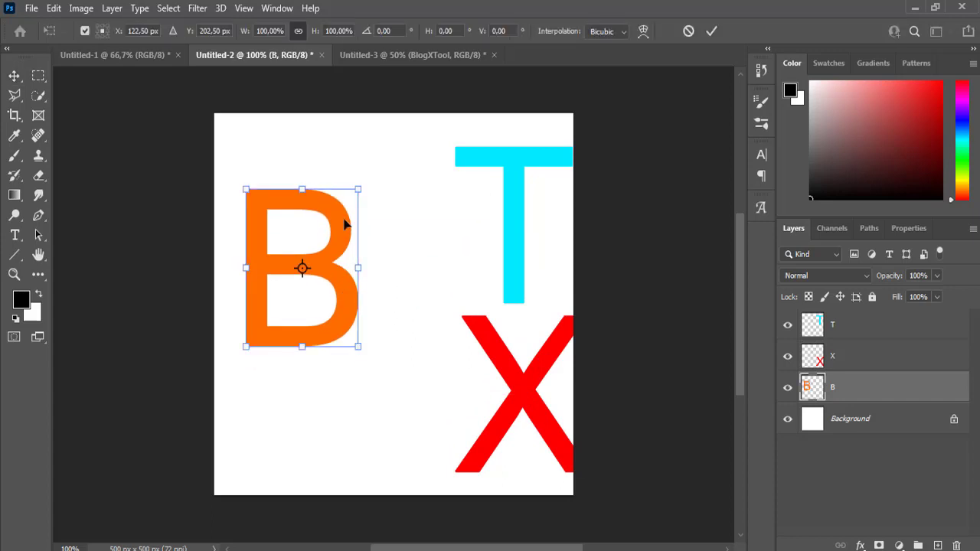
left_click_drag(356, 188, 429, 157)
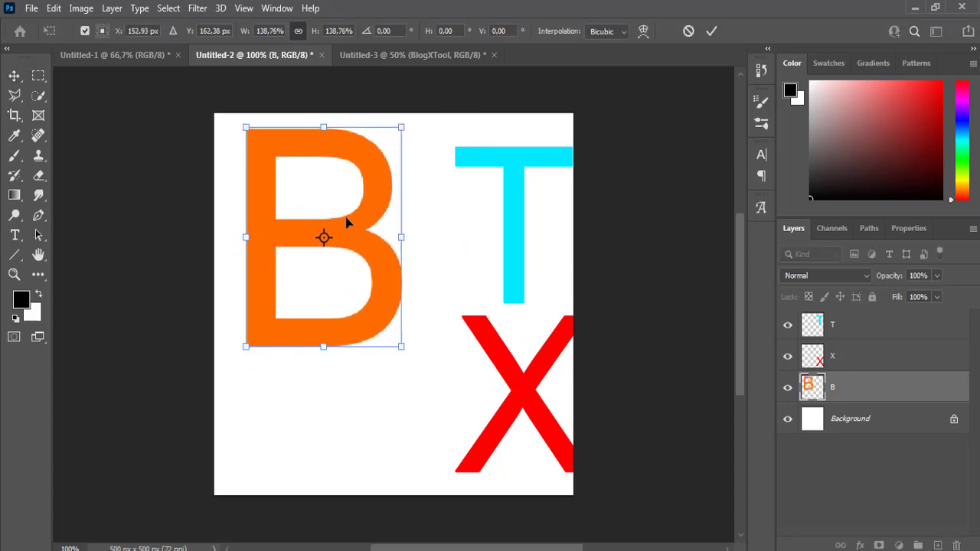
left_click_drag(347, 240, 337, 339)
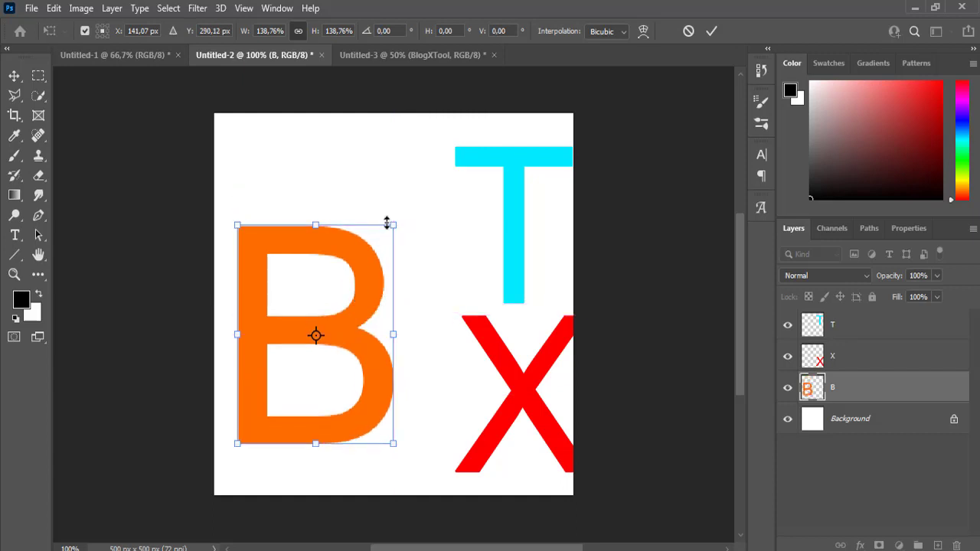
mouse_move(391, 223)
left_mouse_down()
mouse_move(418, 188)
mouse_move(387, 227)
left_mouse_up()
left_click_drag(351, 354, 345, 335)
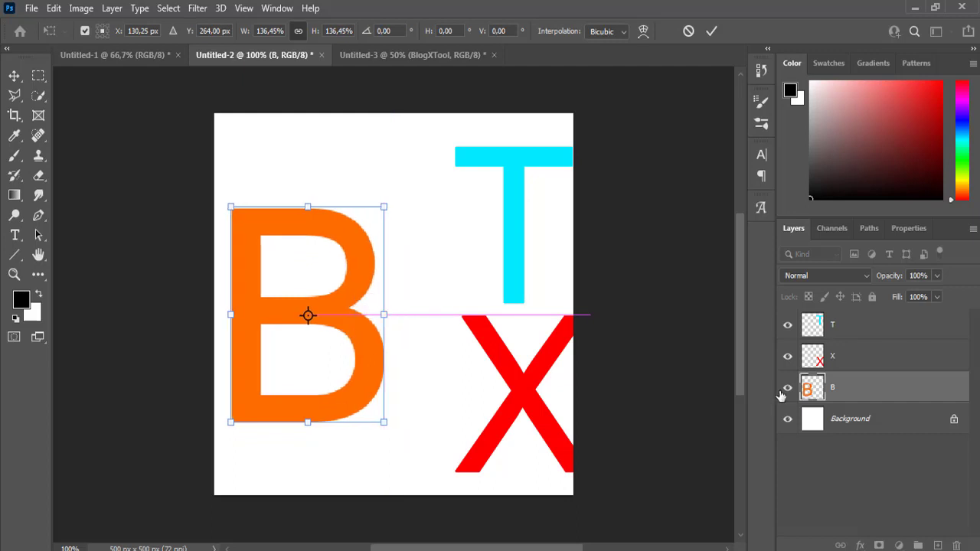
- Scale the letter X to about 136% and position it overlapping the B's right side, centered at X 250 px, Y about 264 px
left_click(843, 363)
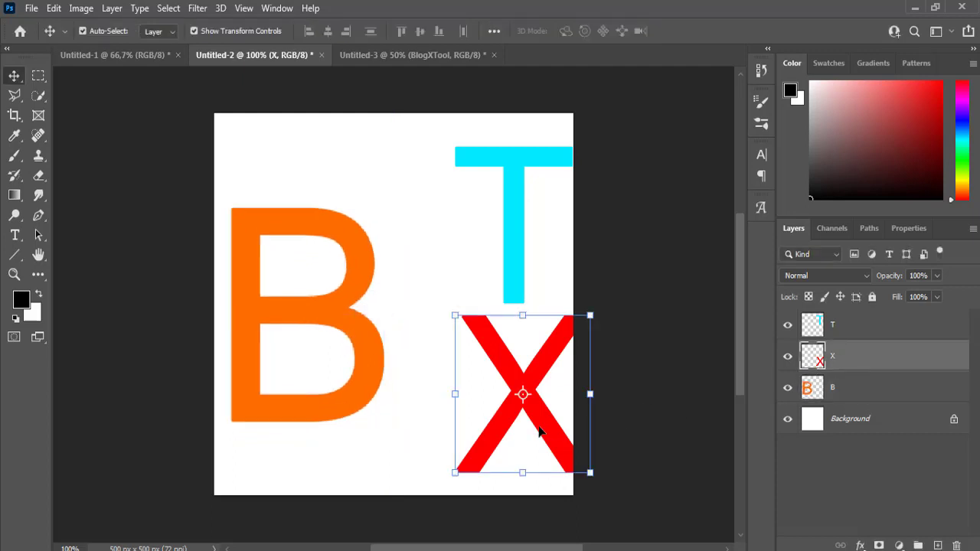
left_click_drag(539, 433, 379, 334)
left_click_drag(443, 226, 494, 168)
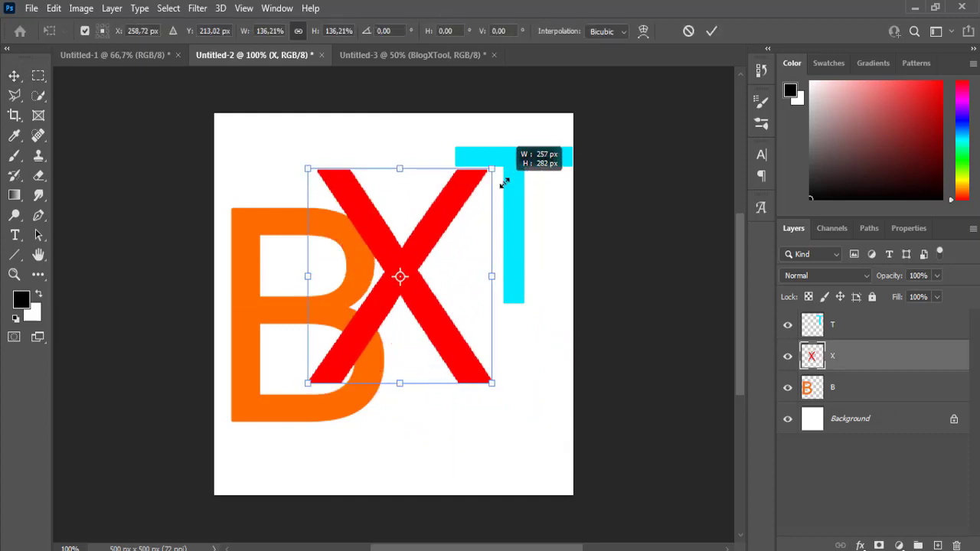
left_click_drag(431, 243, 432, 282)
key("Right")
key("Right")
key("Right")
key("Right")
key("Right")
key("Right")
key("Right")
key("Right")
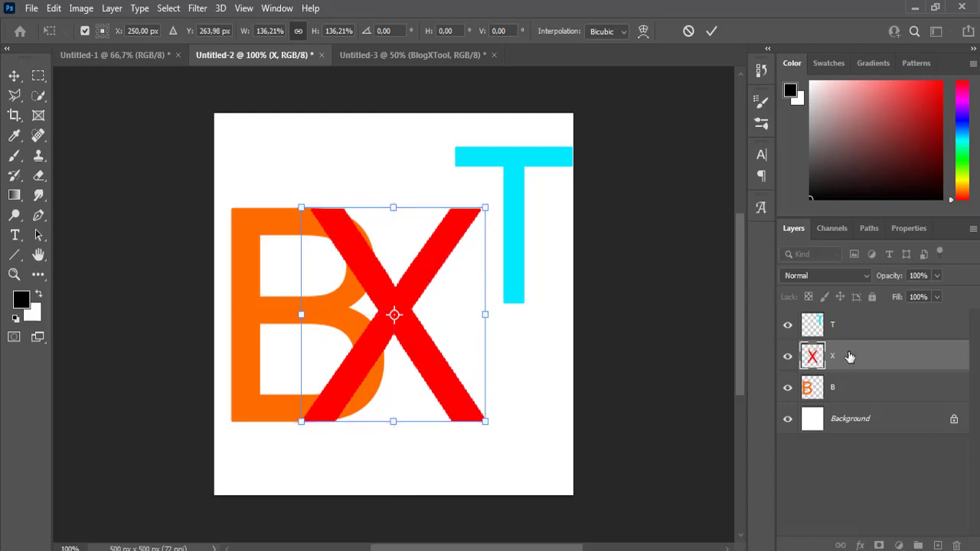
key("Return")
- Place the letter T over the X's right half, level with its top, and scale it to about 142% width and 136% height
left_click(883, 404)
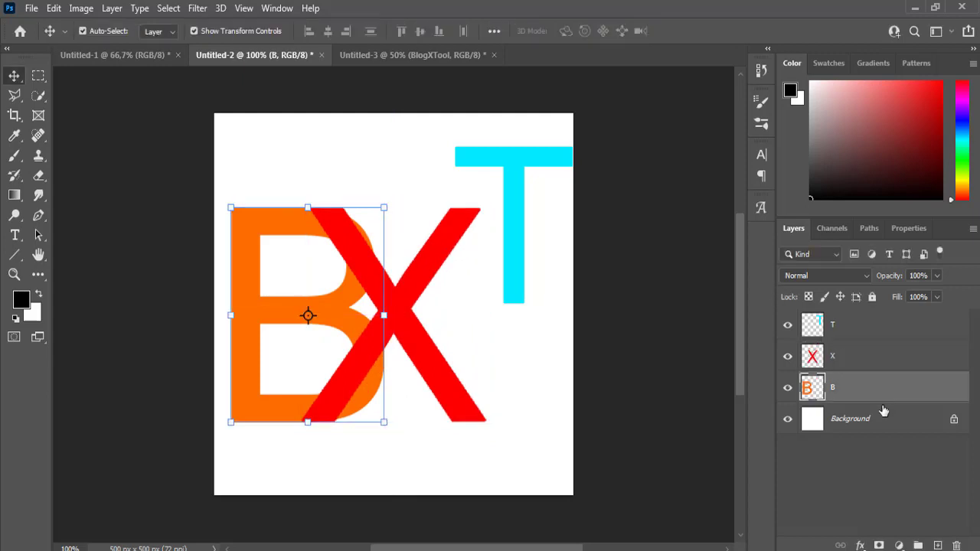
left_click(890, 423)
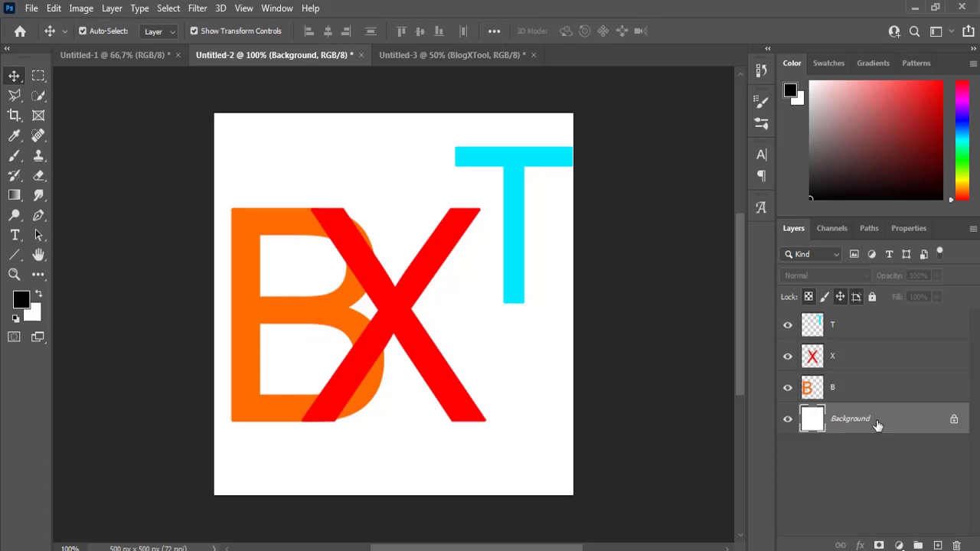
left_click(877, 335)
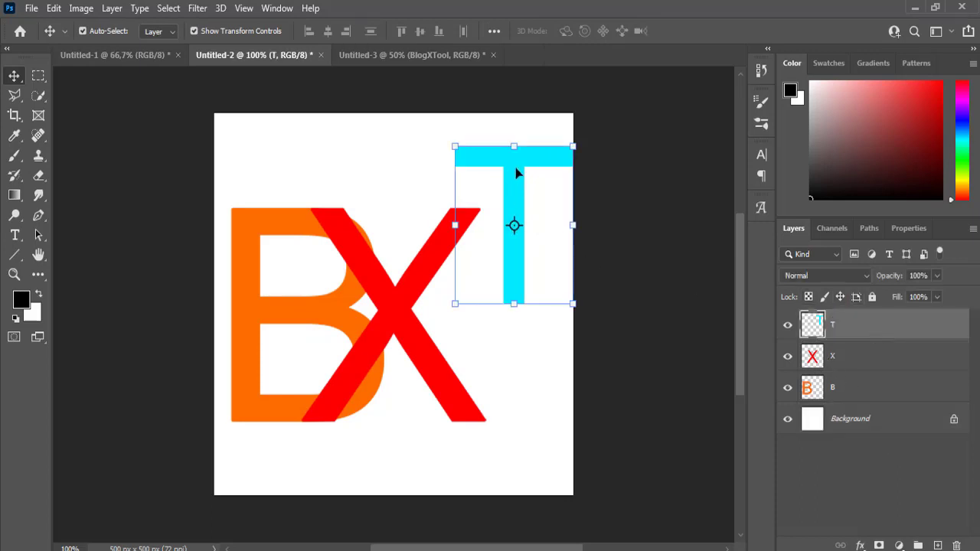
left_click_drag(516, 174, 464, 239)
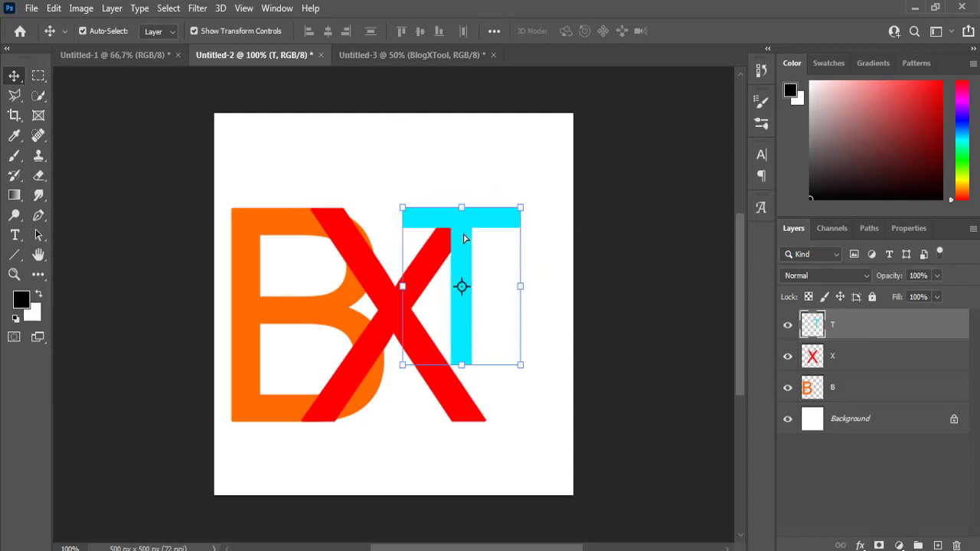
left_click_drag(518, 368, 493, 381)
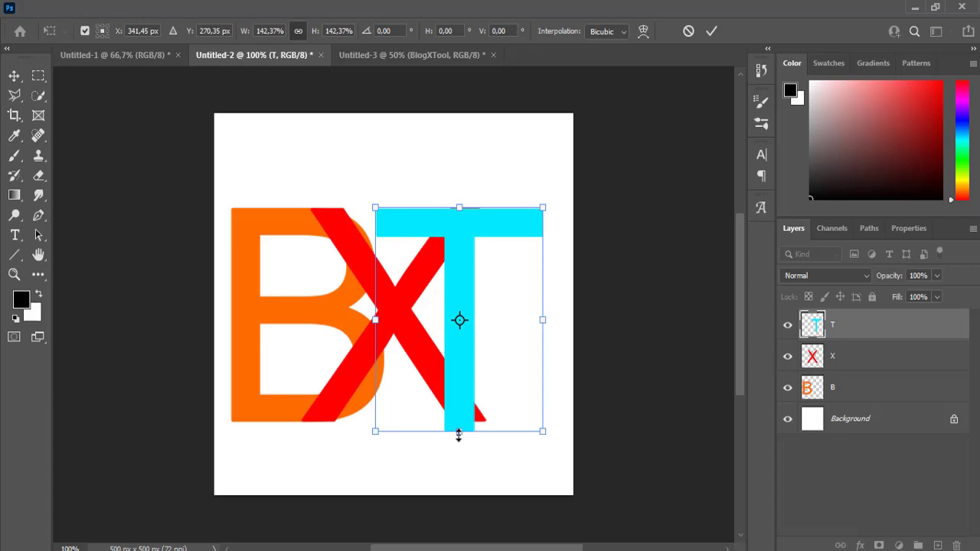
mouse_move(460, 434)
left_mouse_down()
mouse_move(459, 412)
mouse_move(464, 422)
left_mouse_up()
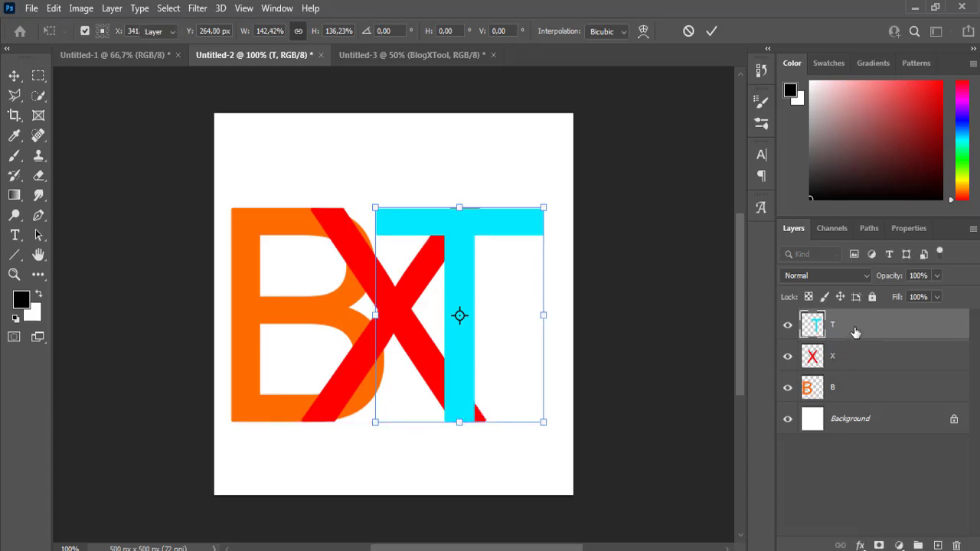
key("Return")
- Select the T layer and turn off Show Transform Controls
left_click(861, 358)
left_click(877, 431)
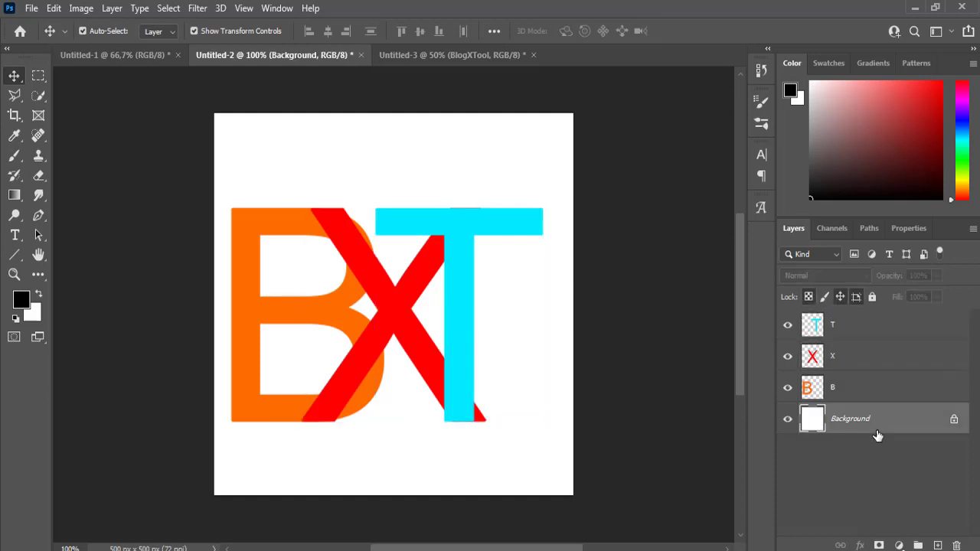
left_click(853, 324)
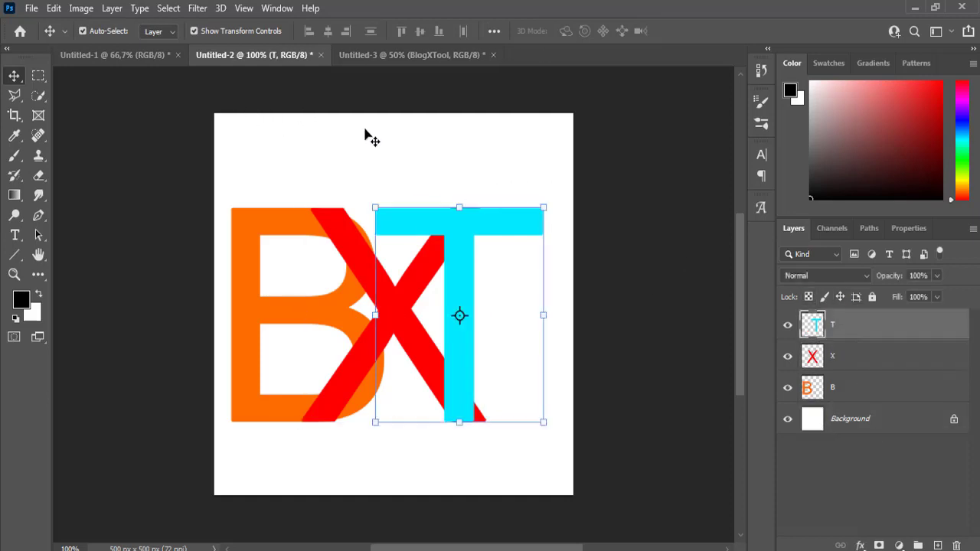
left_click(195, 31)
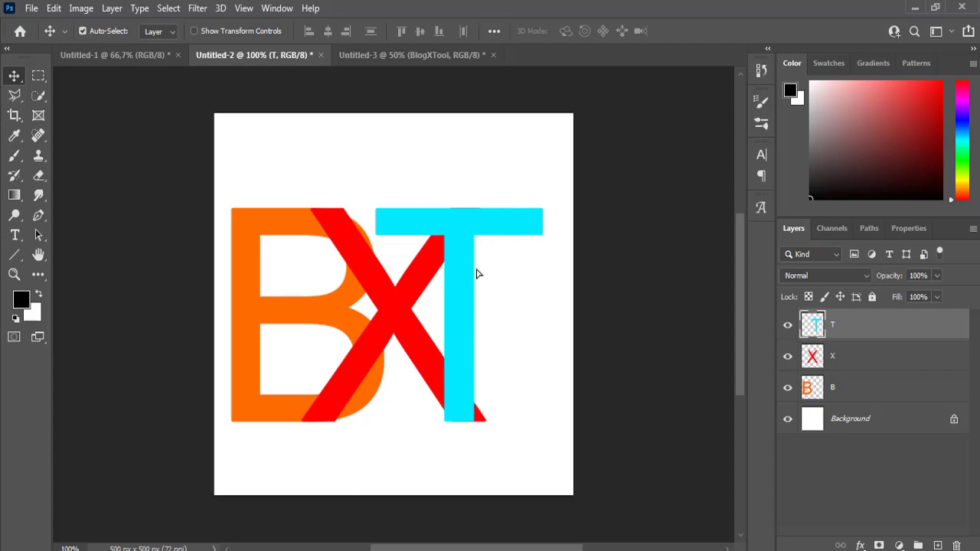
- Shift the T slightly up and left, and delete the left arm of its crossbar using a rectangular selection
left_click_drag(476, 273, 470, 221)
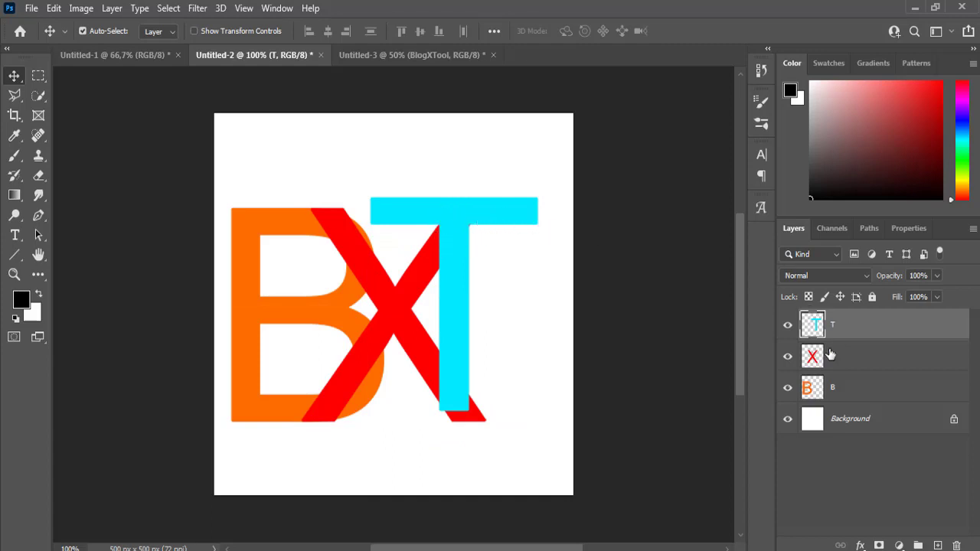
left_click(38, 75)
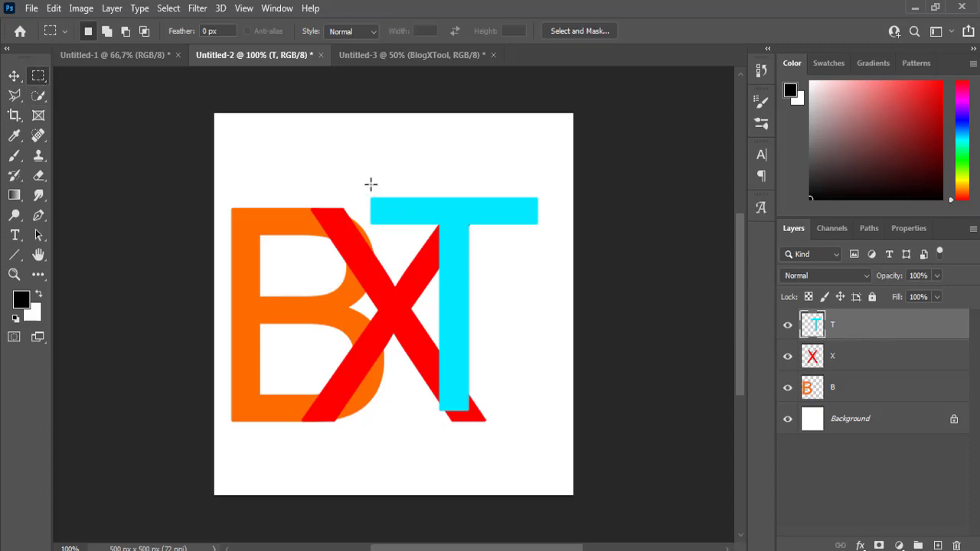
left_click_drag(360, 176, 440, 230)
left_click_drag(439, 229, 438, 229)
left_click(438, 229)
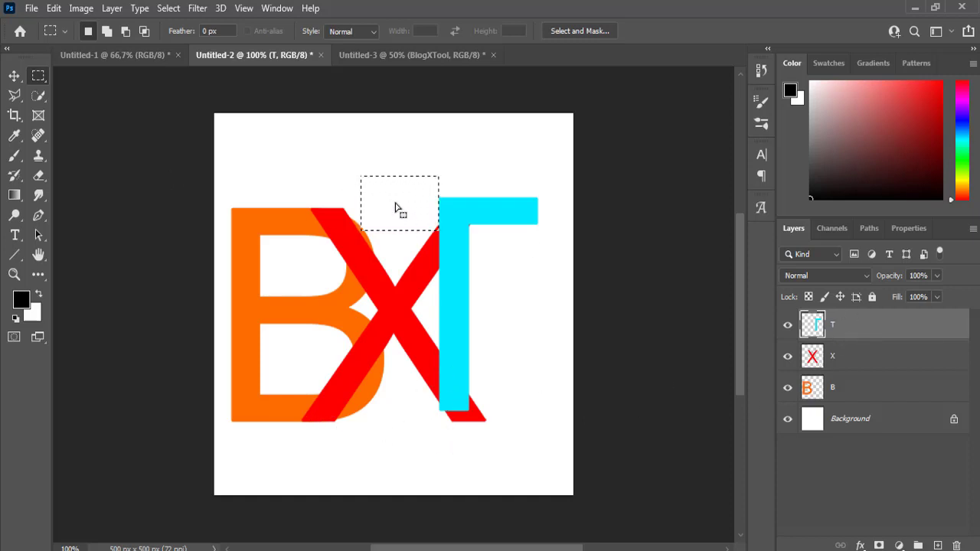
left_click(394, 168)
- Try to copy the right part of the B's lower bowl to a separate layer and shift it downward
left_click_drag(413, 317, 402, 327)
left_click_drag(411, 291, 408, 345)
left_click_drag(382, 455, 330, 314)
left_click(860, 397)
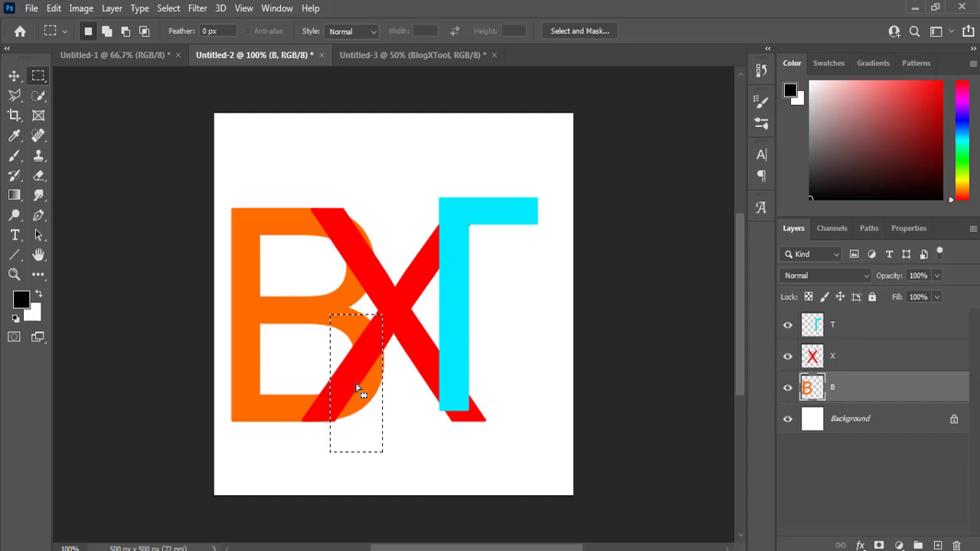
key("ctrl+j")
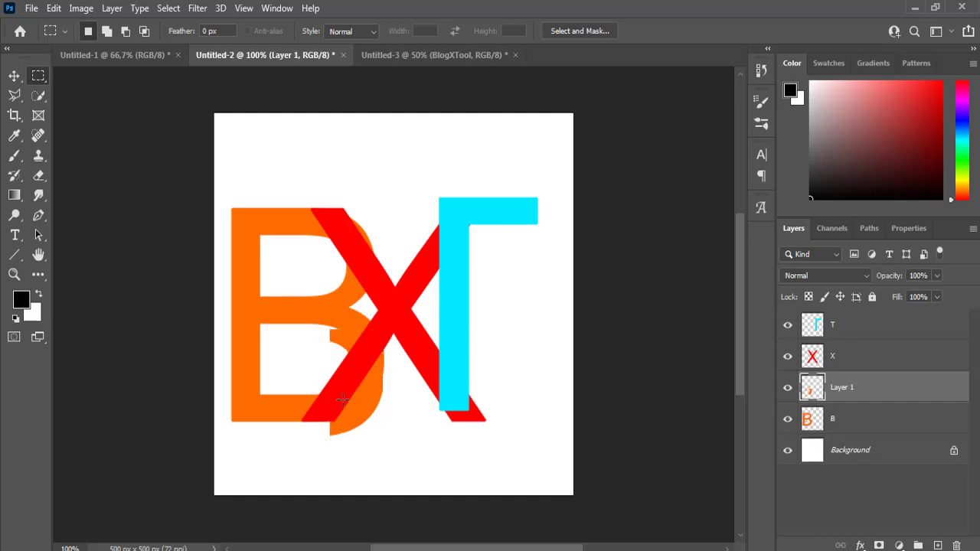
key("v")
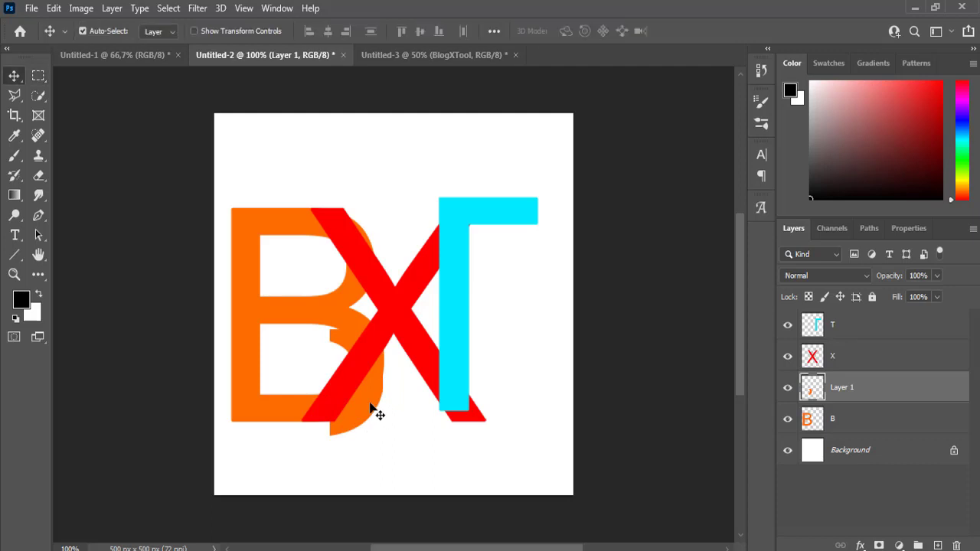
left_click_drag(376, 412, 378, 445)
key("ctrl+e")
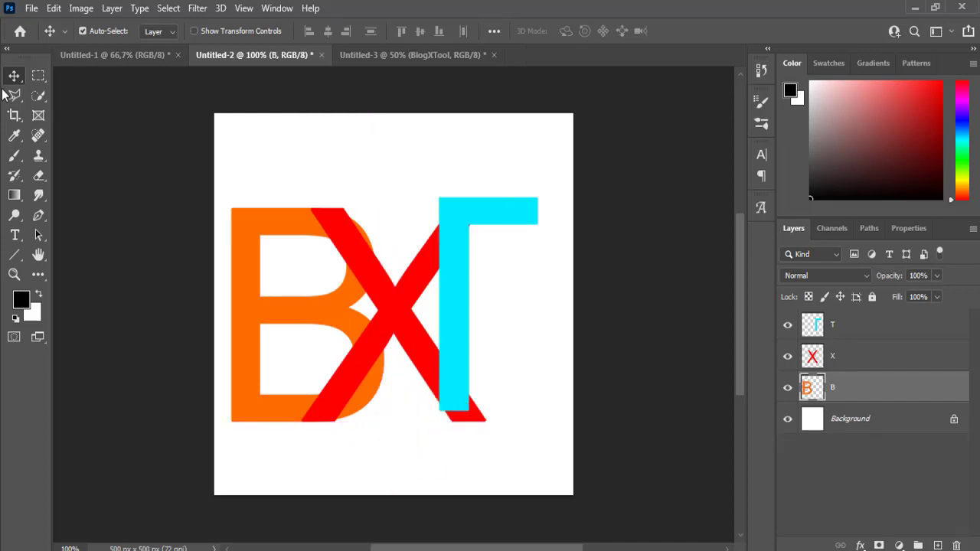
- Copy the right part of the B's lower bowl to a separate layer and shift it left to thicken the bowl inward
left_click(37, 76)
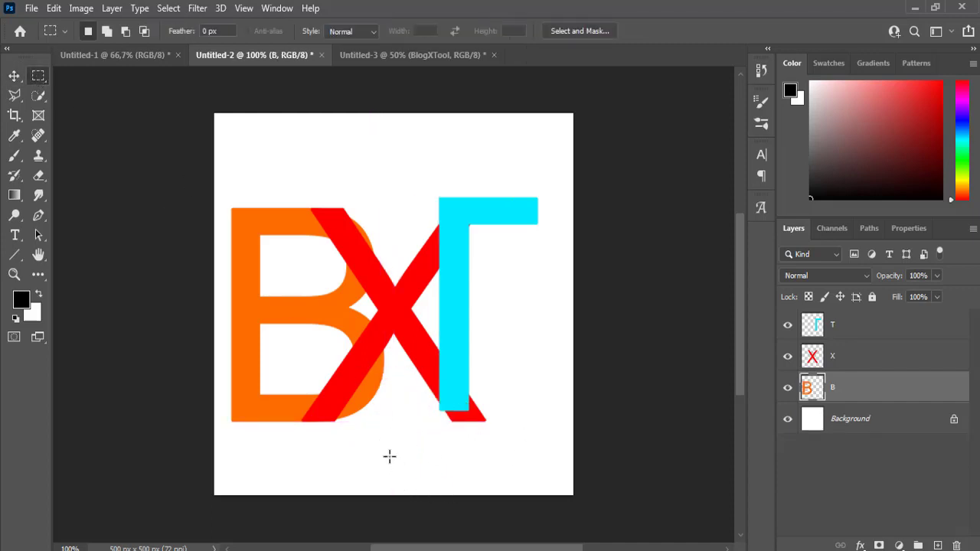
left_click_drag(397, 465, 299, 310)
key("ctrl+j")
left_click_drag(340, 386, 320, 403)
key("v")
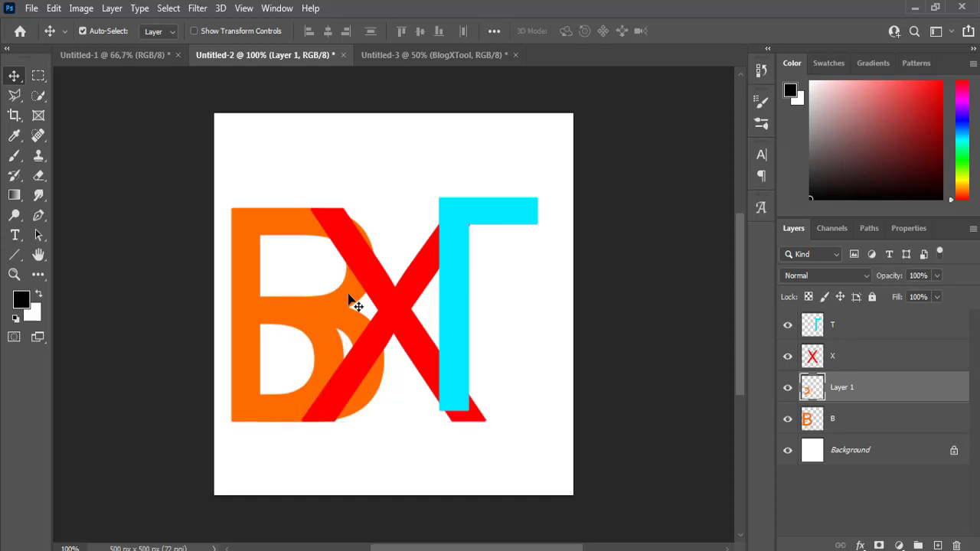
- Copy the right part of the B's upper bowl to a separate layer and shift it left, level with the original
left_click(894, 418)
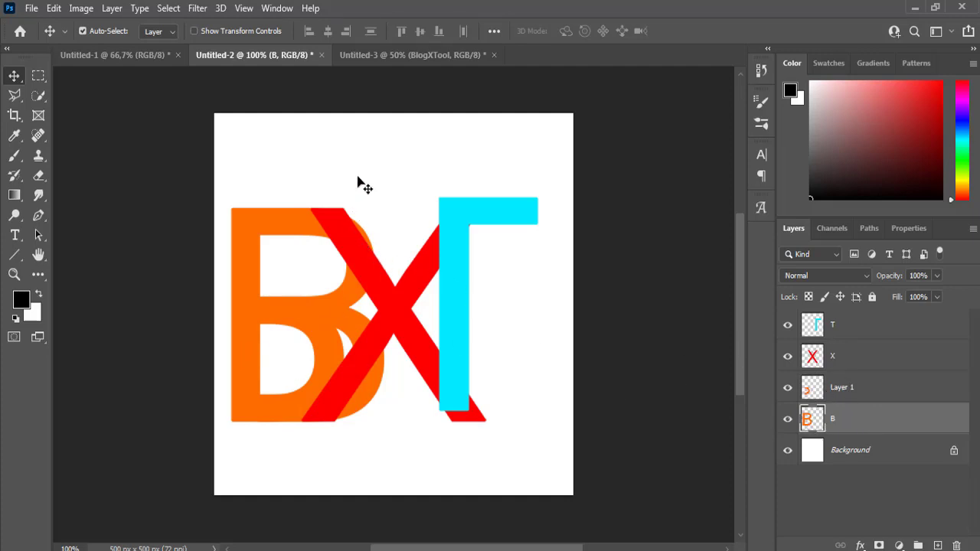
key("m")
left_click_drag(388, 177, 315, 301)
key("ctrl+j")
key("v")
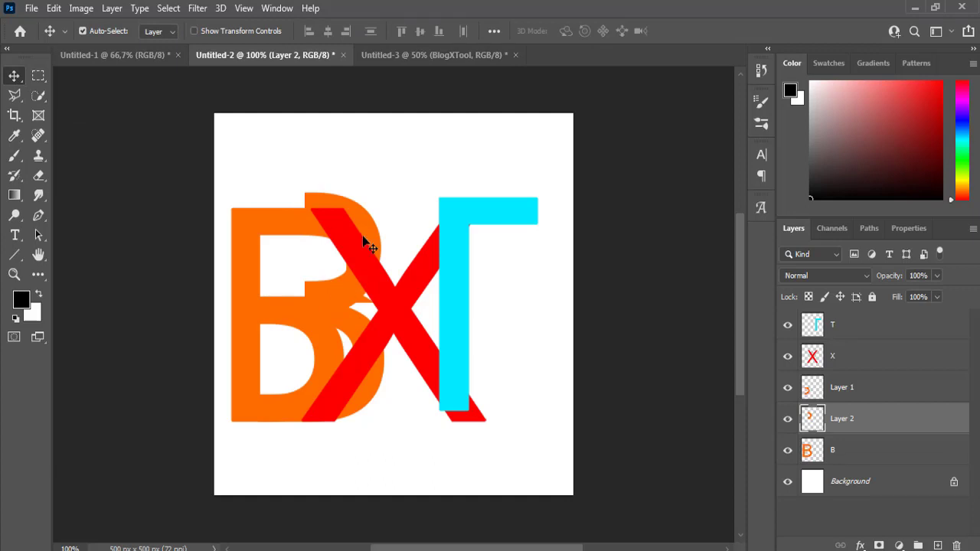
left_click_drag(366, 227, 319, 243)
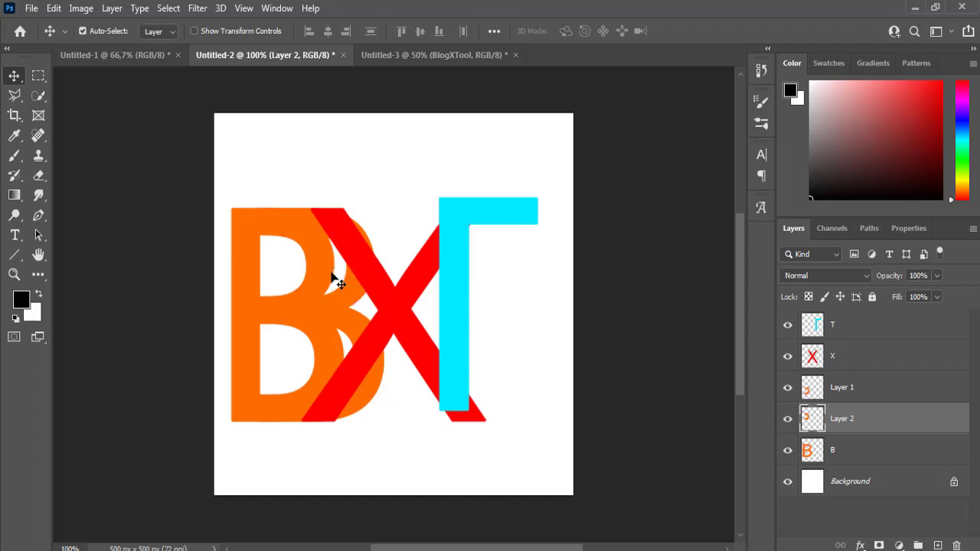
- Merge Layer 1 and Layer 2, the two shifted bowl copies, into one layer
left_click(831, 391)
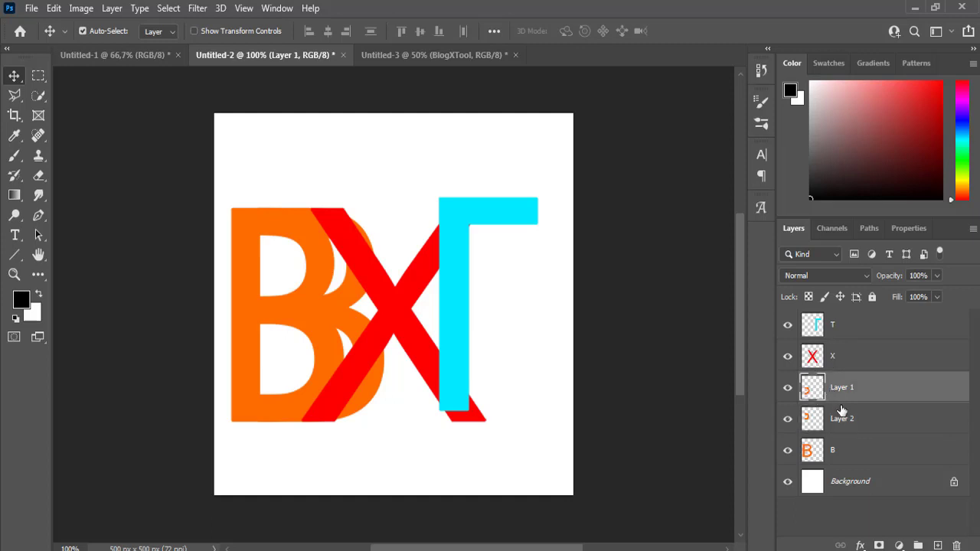
left_click(883, 423, "ctrl")
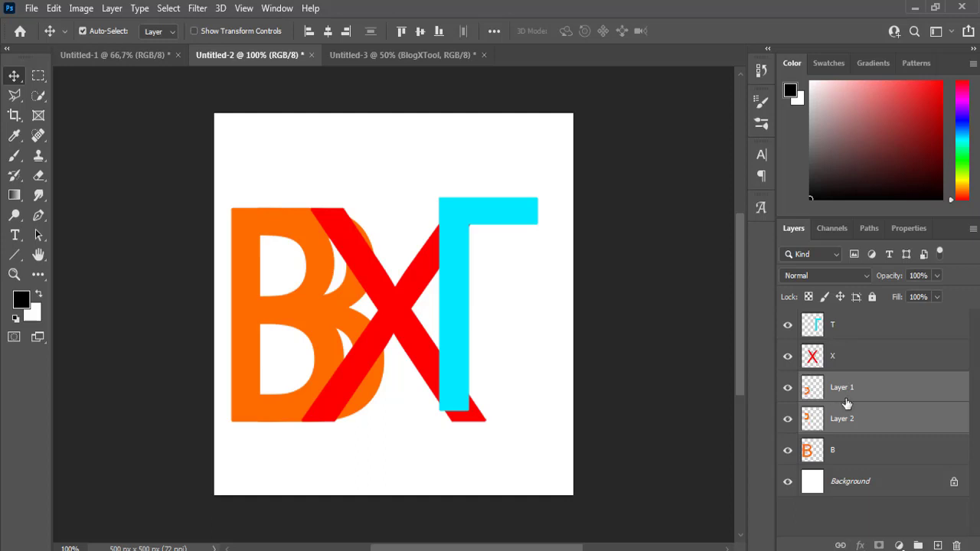
right_click(870, 398)
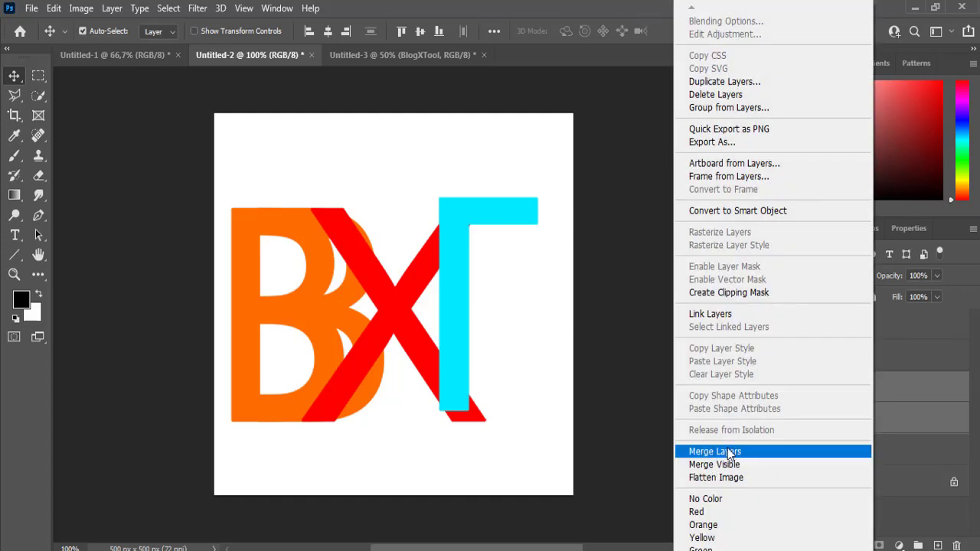
left_click(728, 451)
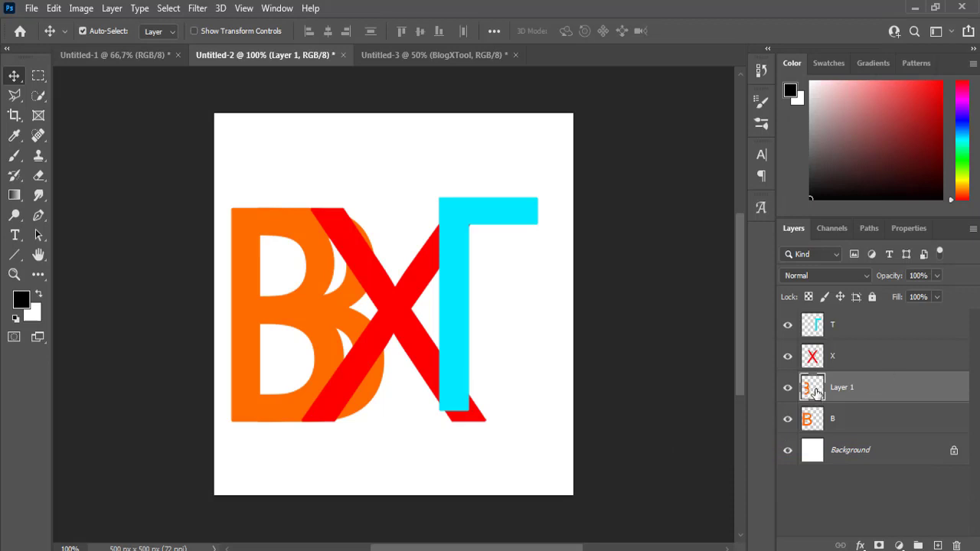
- Duplicate the merged bowl layer as Layer 1 copy and shift it slightly right to fill the gaps in the B
right_click(885, 388)
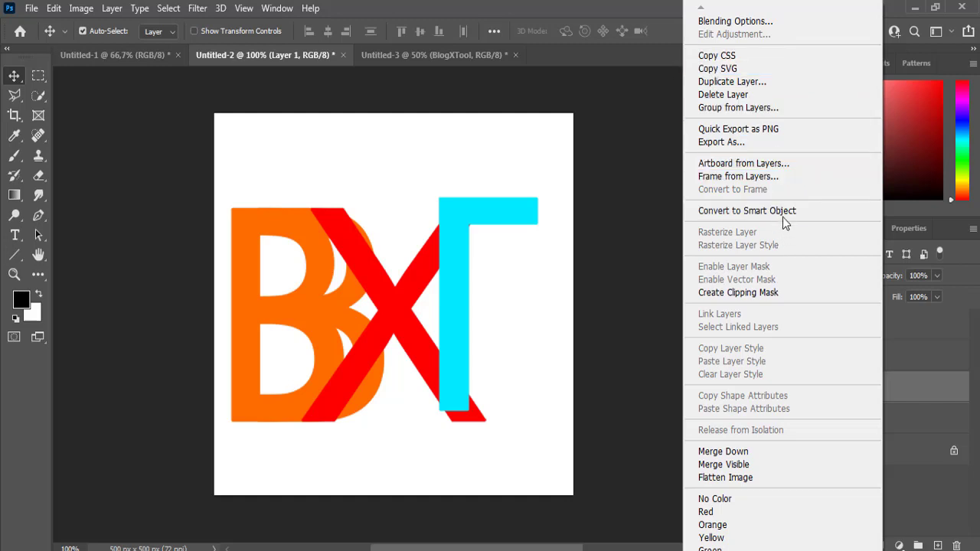
left_click(762, 84)
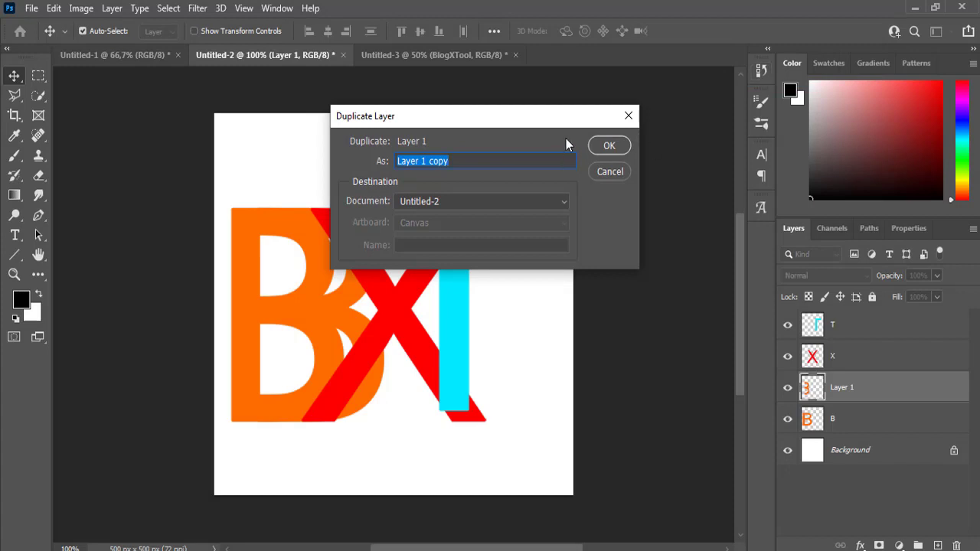
left_click(609, 146)
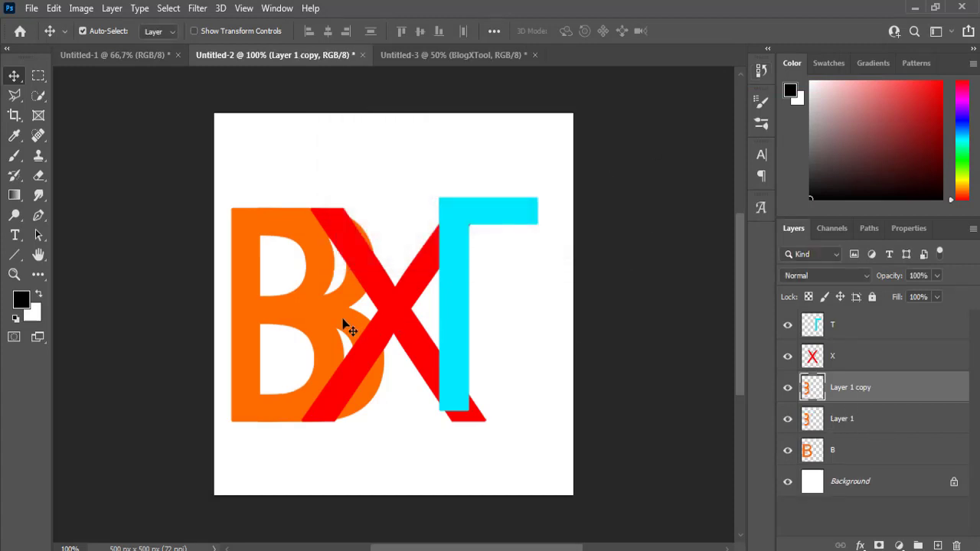
left_click_drag(307, 299, 322, 296)
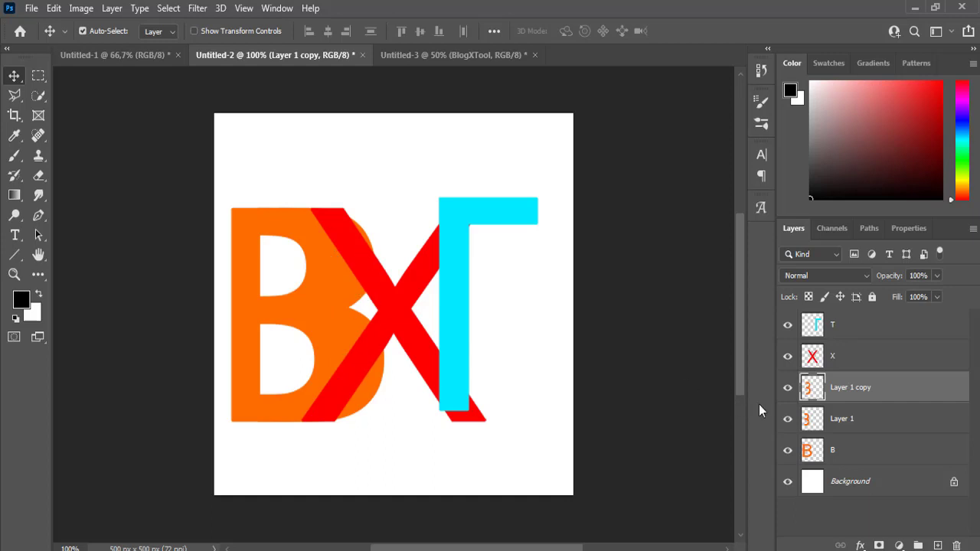
- Merge Layer 1 copy, Layer 1 and the B layer into a single layer
left_click(876, 425, "shift")
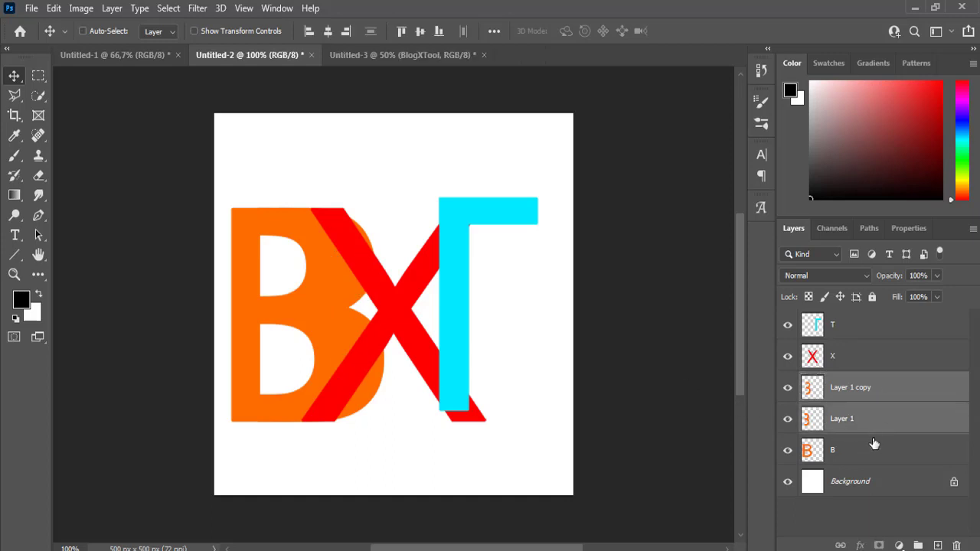
right_click(876, 396)
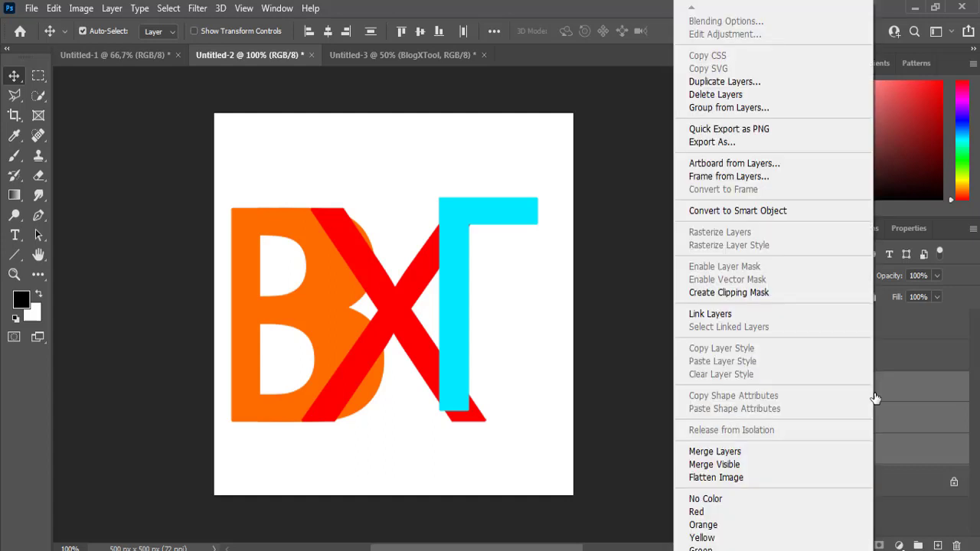
left_click(736, 454)
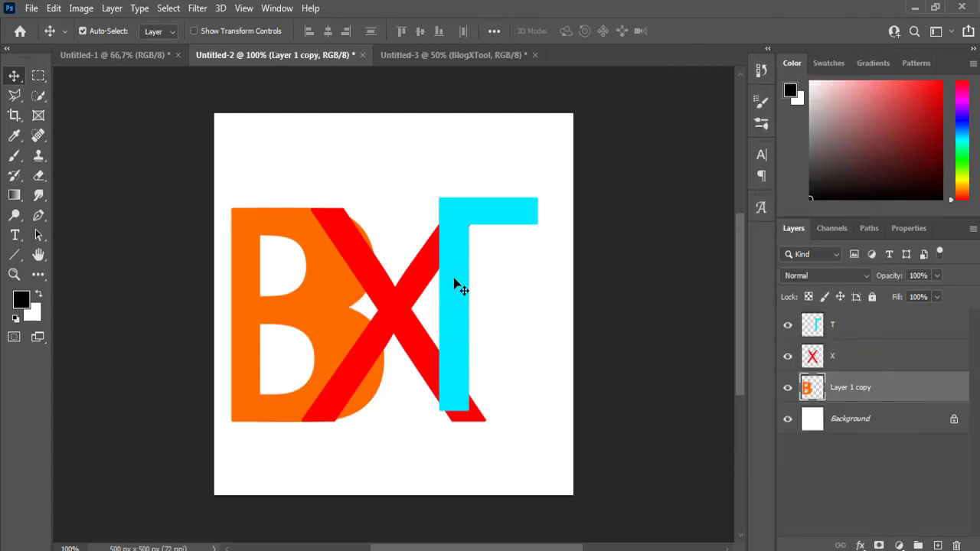
- Move the T up and right clear of the X, and ready the Polygonal Lasso on the merged B layer
left_click_drag(455, 285, 506, 230)
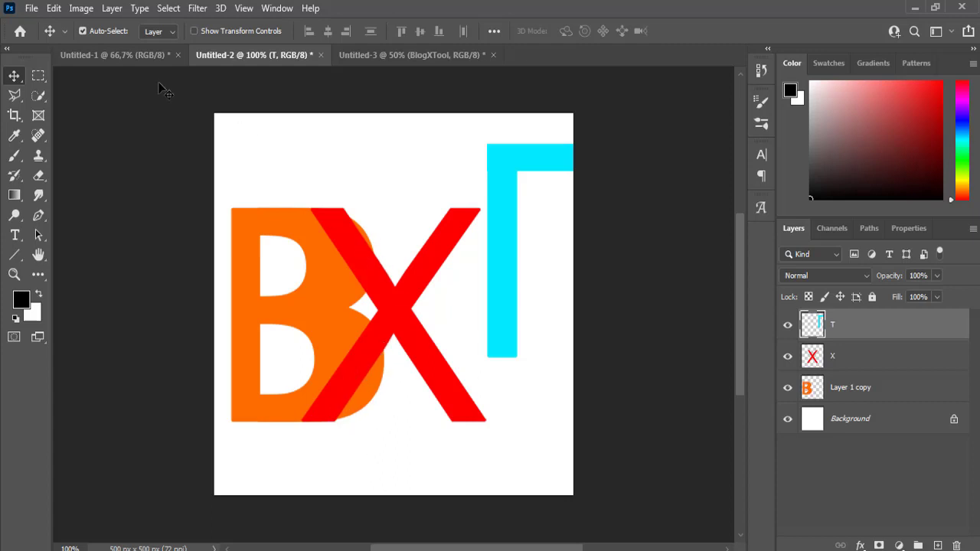
left_click(38, 74)
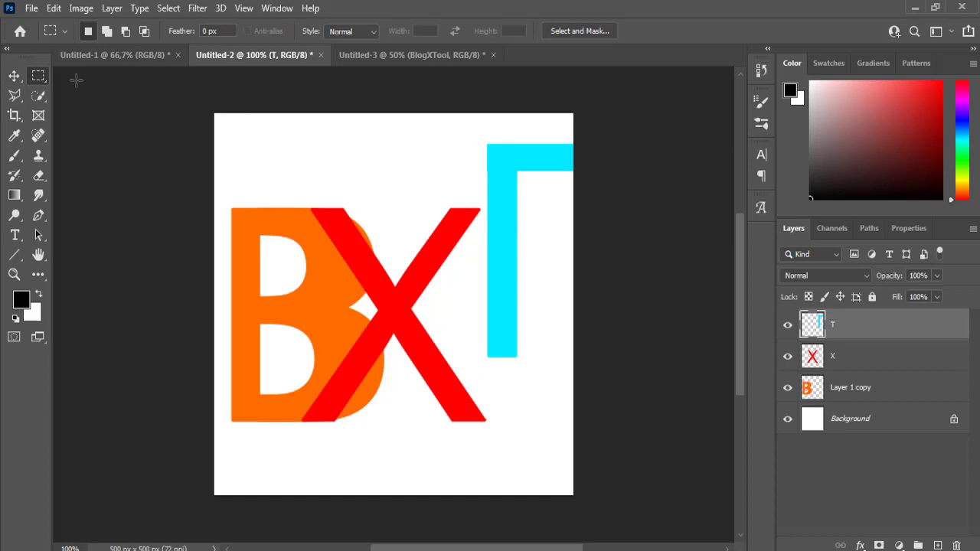
left_click(15, 95)
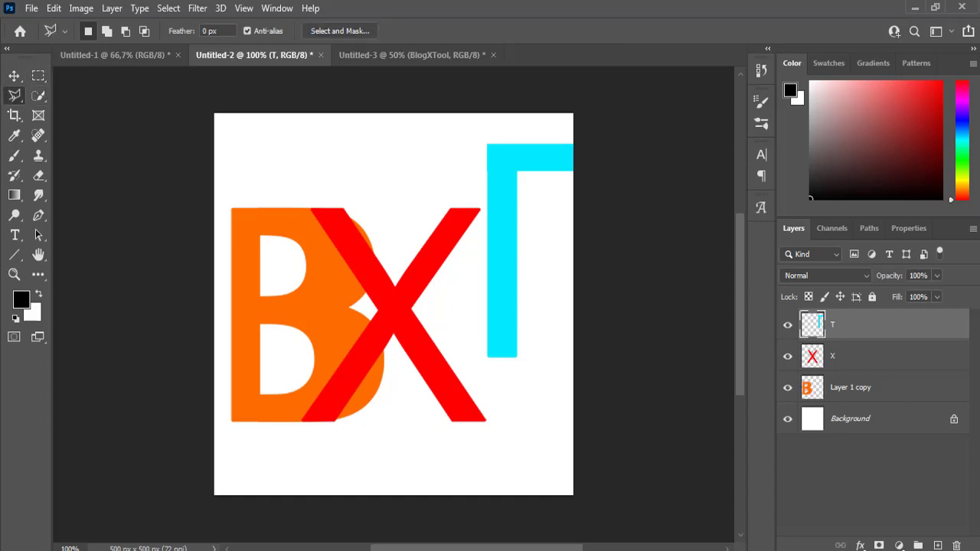
left_click(893, 387)
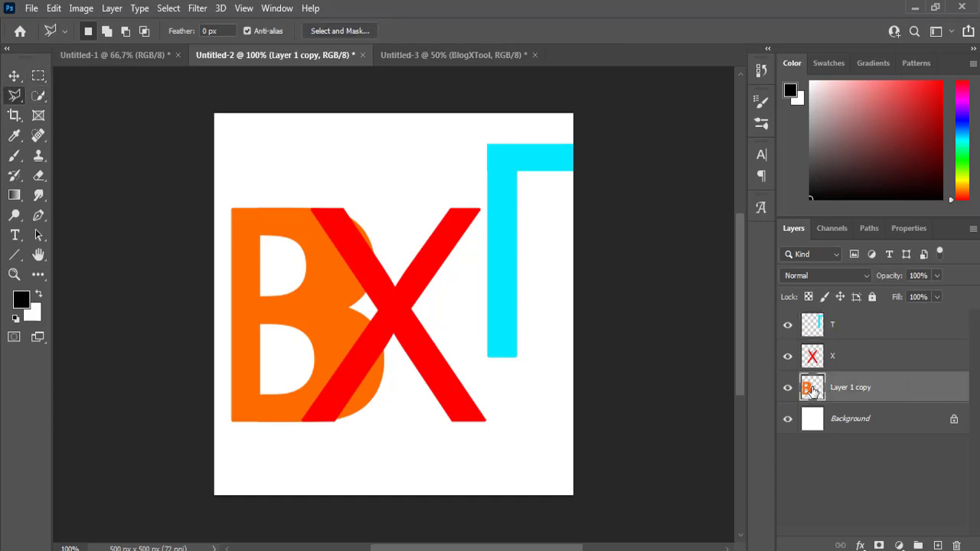
left_click(335, 198)
left_click(402, 212)
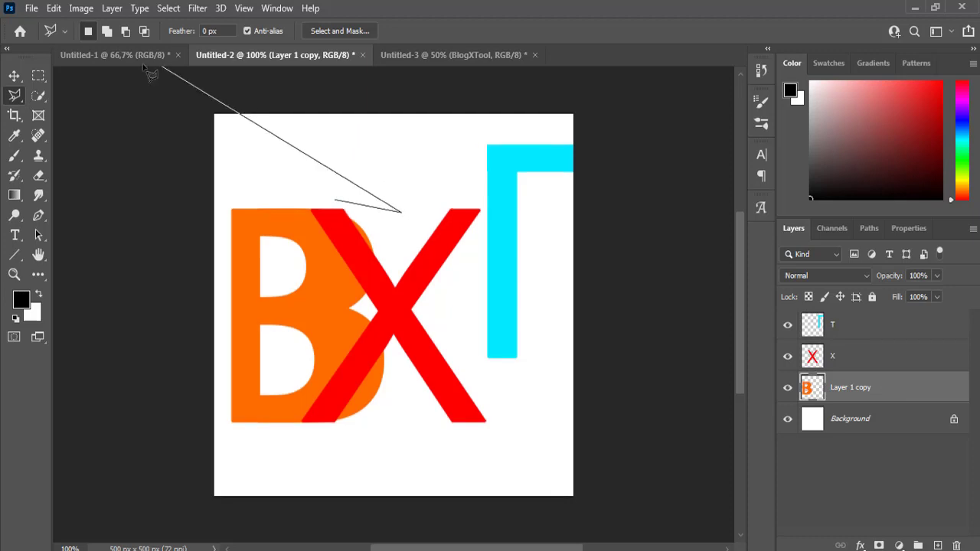
double_click(400, 188)
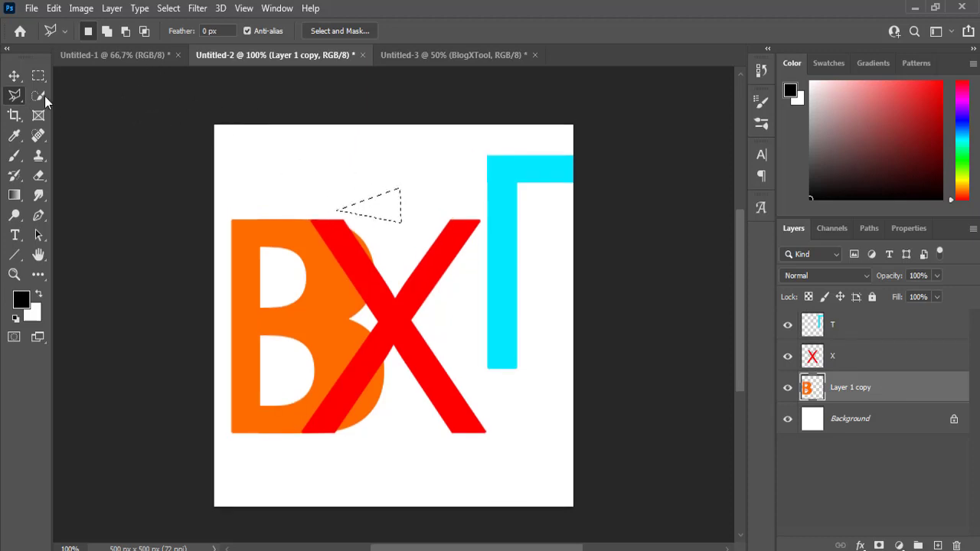
left_click_drag(24, 95, 65, 125)
left_click(345, 190)
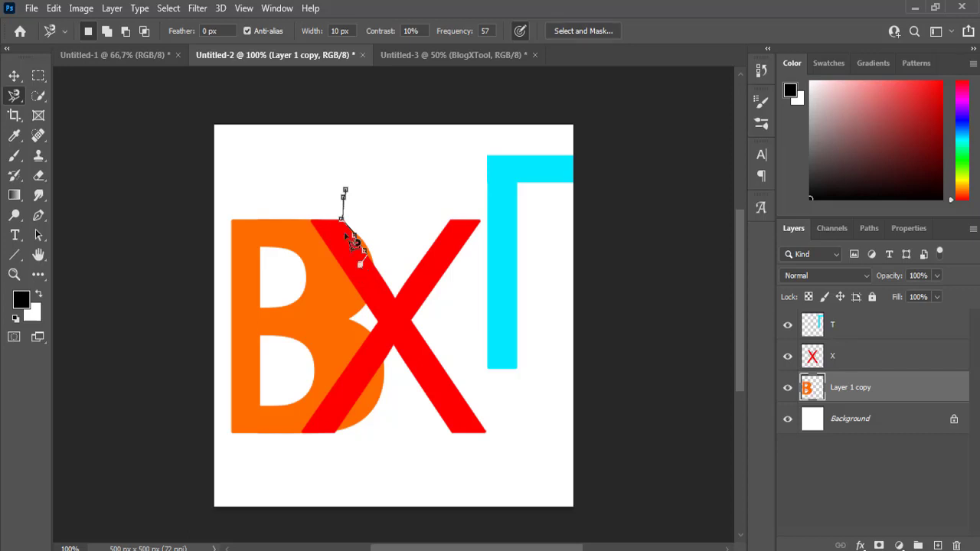
key("Escape")
- Delete the parts of the B's upper and lower bowls that protrude past the X's strokes using Polygonal Lasso selections
right_click(15, 96)
left_click(57, 111)
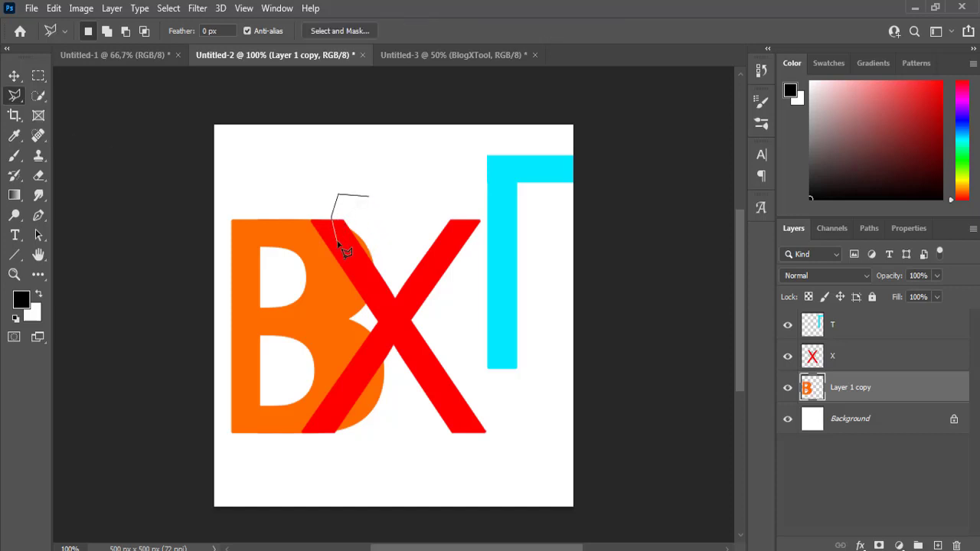
left_click(405, 272)
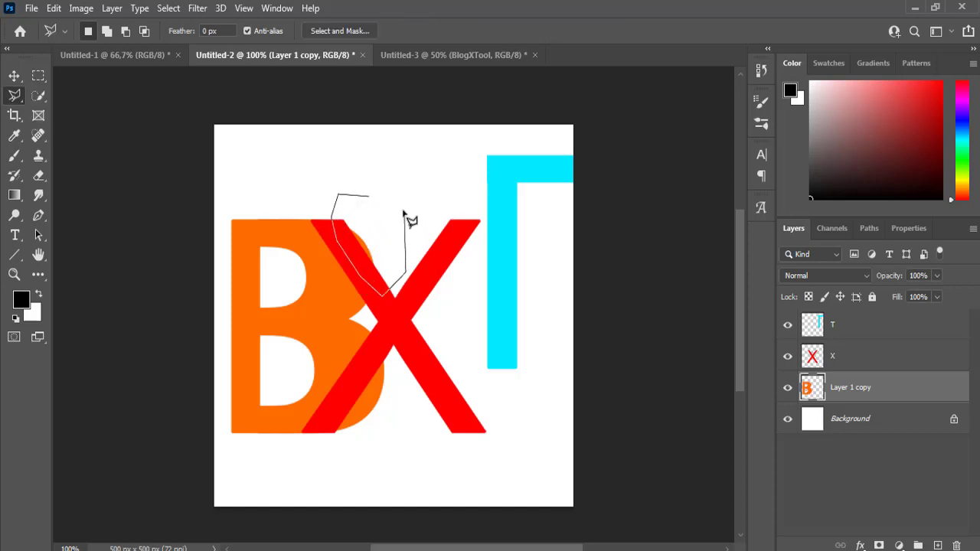
double_click(399, 201)
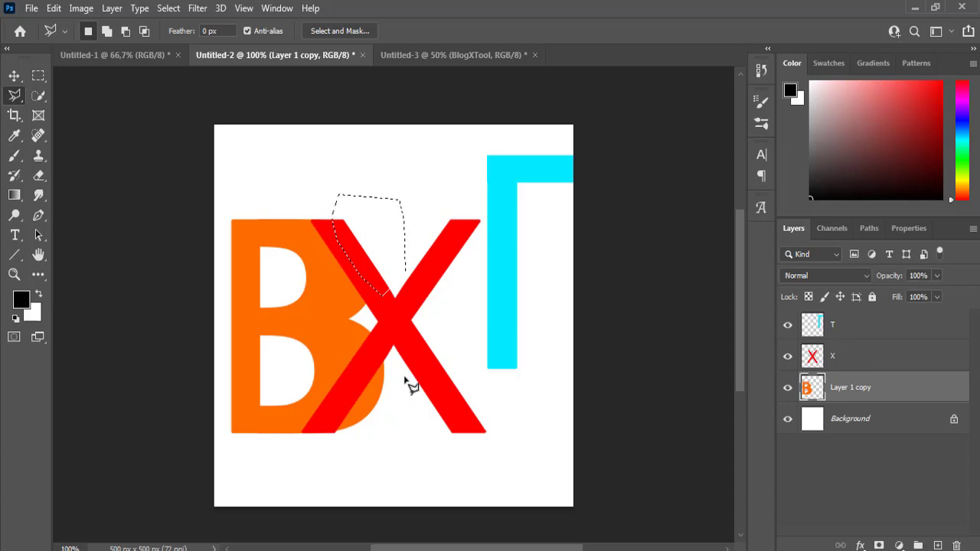
key("ctrl+d")
mouse_move(385, 348)
left_mouse_down()
mouse_move(317, 438)
mouse_move(327, 459)
mouse_move(346, 463)
mouse_move(387, 464)
mouse_move(402, 436)
left_mouse_up()
key("Delete")
key("ctrl+d")
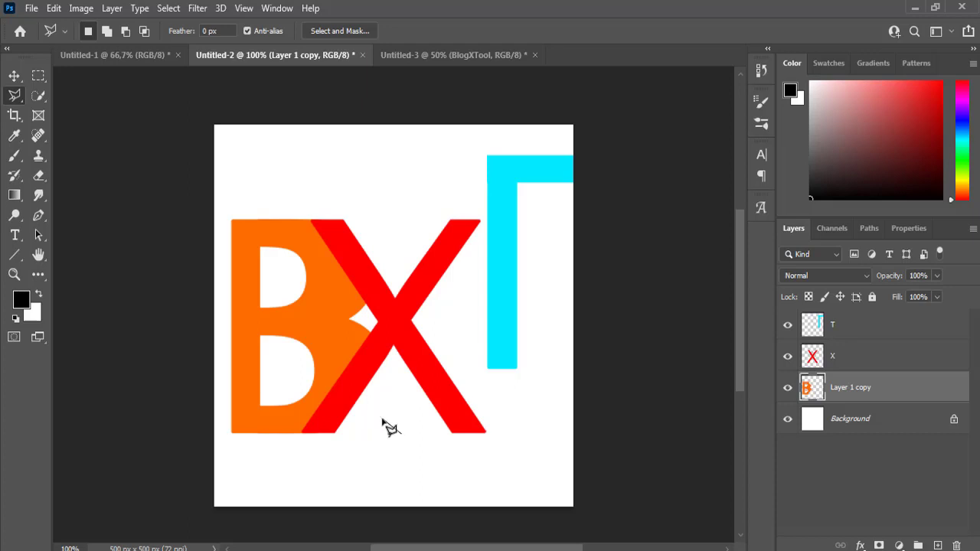
double_click(413, 460)
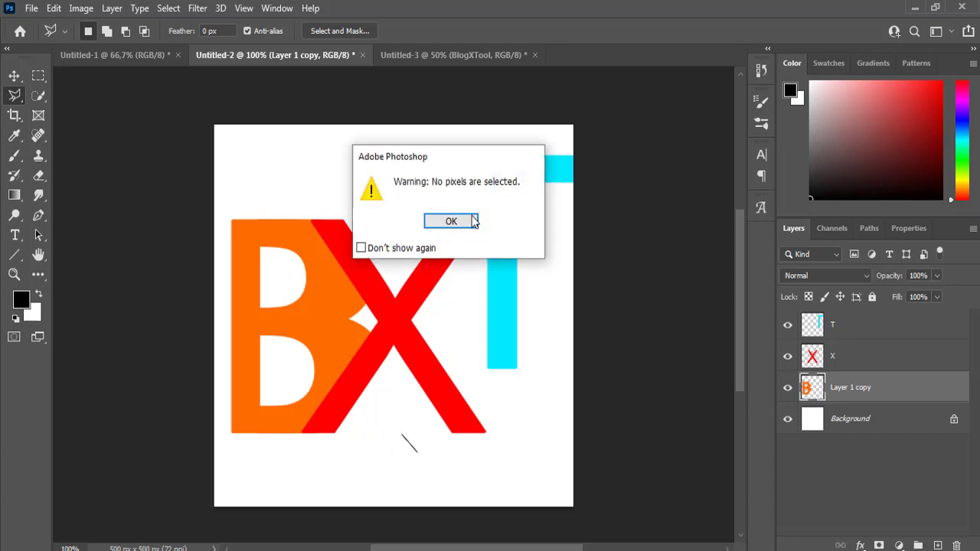
key("Return")
- Move the T back over the X's right ends, aligning its left edge with the X's upper right arm and its top with the letters
key("v")
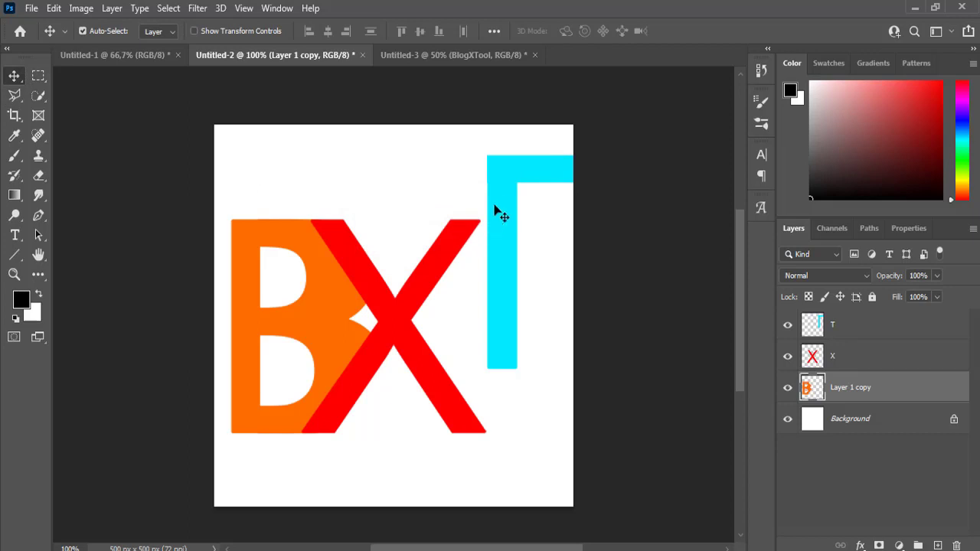
left_click_drag(508, 201, 464, 259)
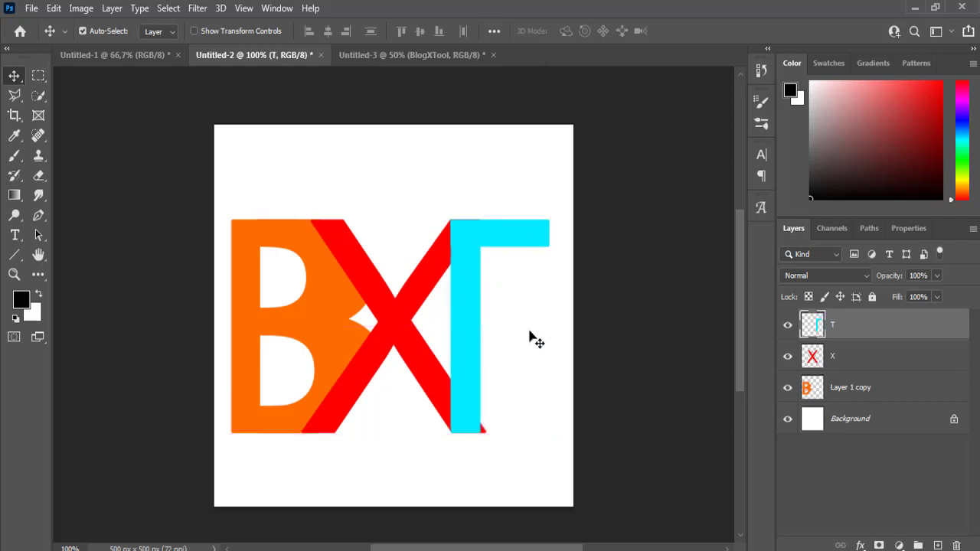
key("Up")
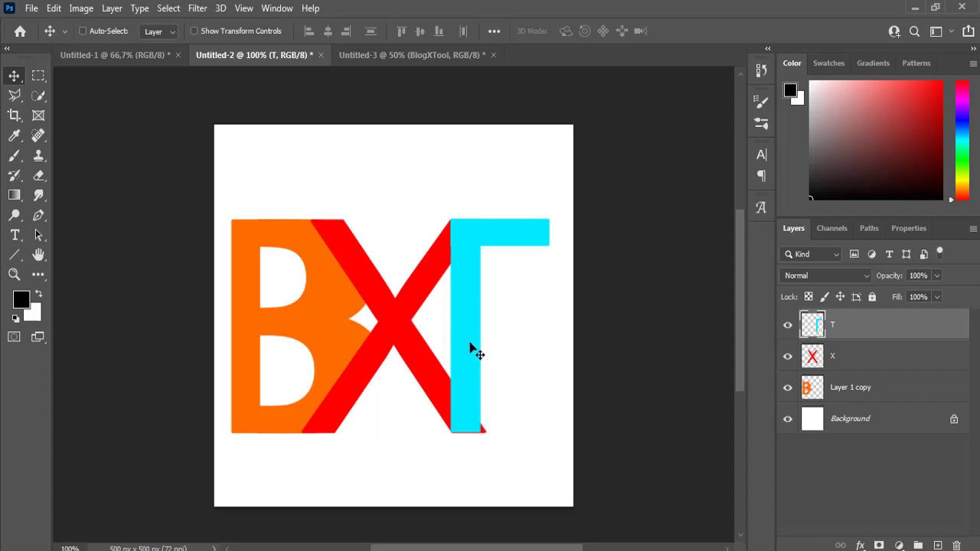
- Stretch the T downward to about 104.6% height, keeping its width at 100%
key("ctrl+t")
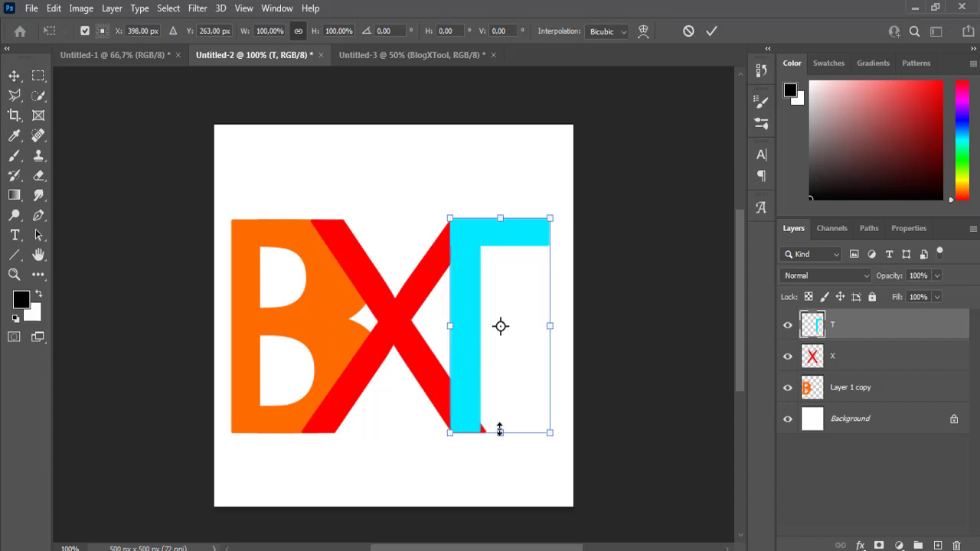
left_click_drag(500, 433, 501, 439)
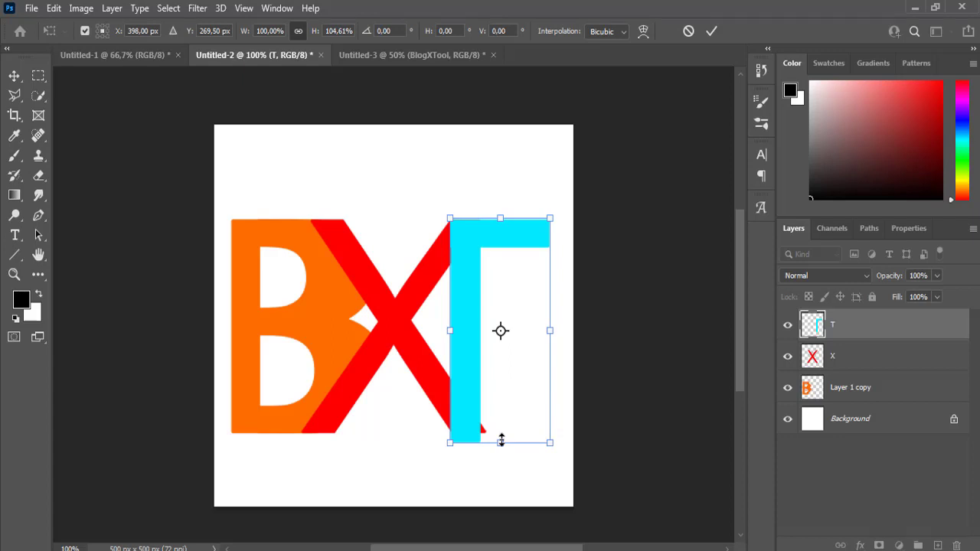
key("Return")
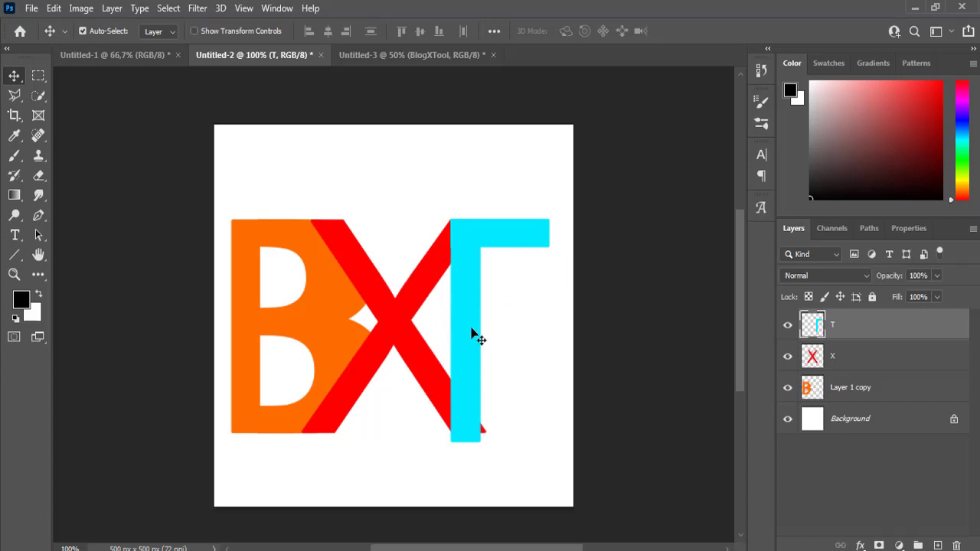
- Place the X layer above the T layer and nudge the T down slightly to level its top with the X
left_click_drag(843, 362, 845, 324)
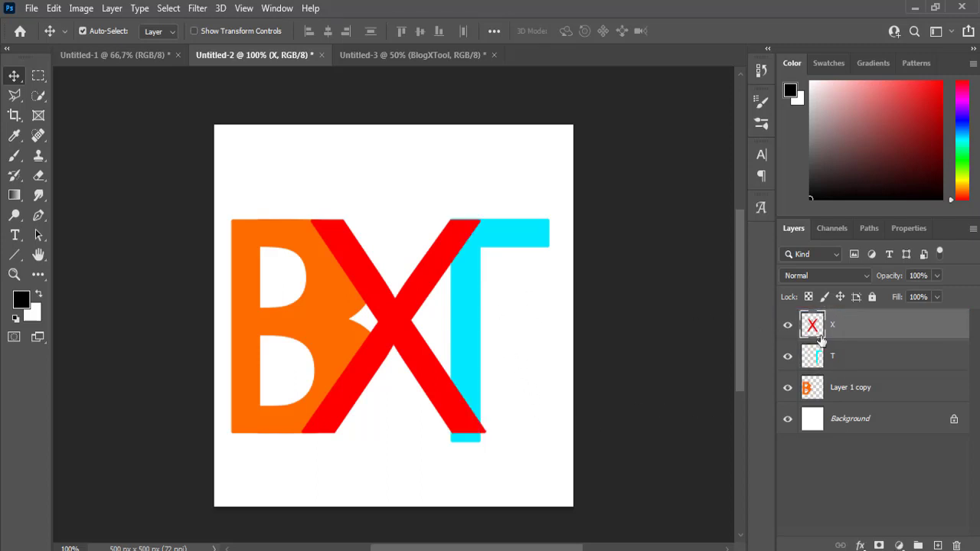
left_click(871, 359)
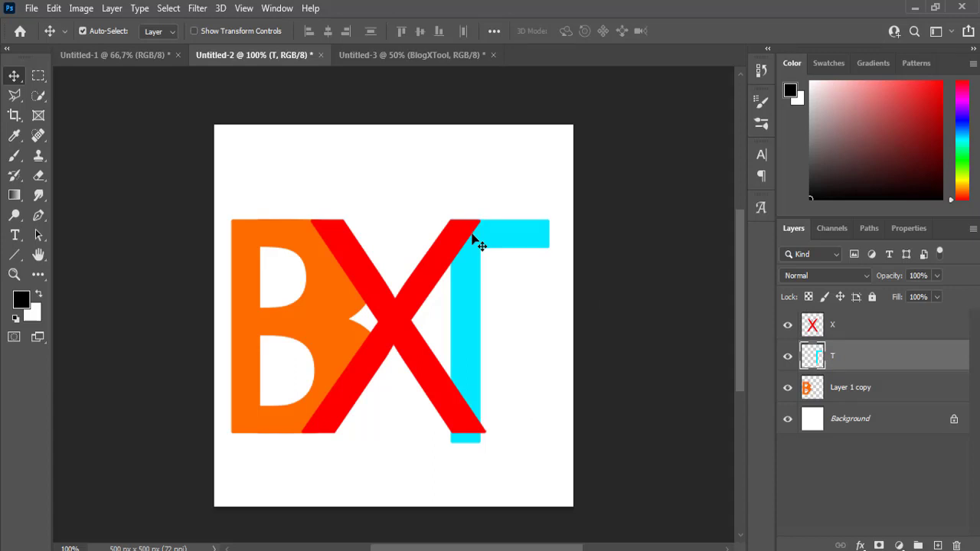
key("Down")
key("Down")
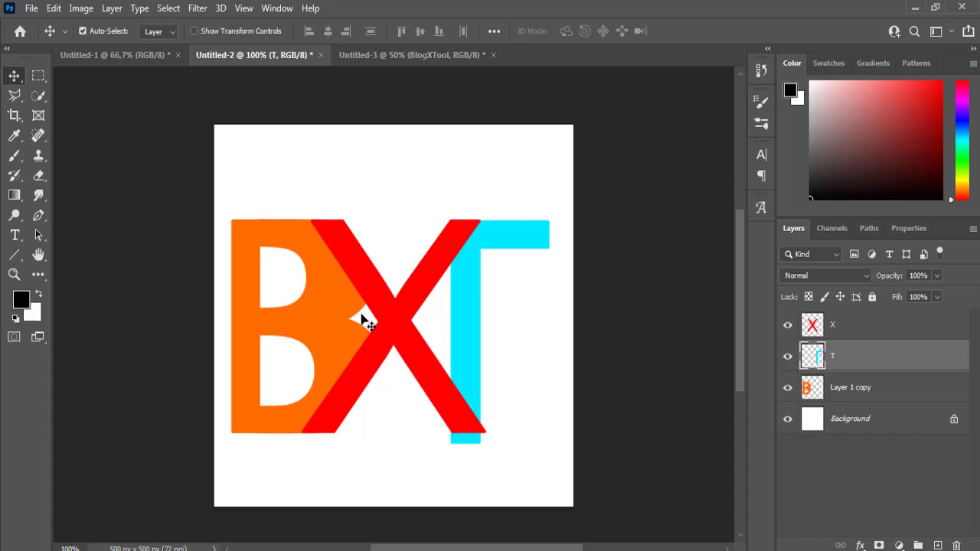
- Select the merged B layer, Layer 1 copy
left_click(907, 391)
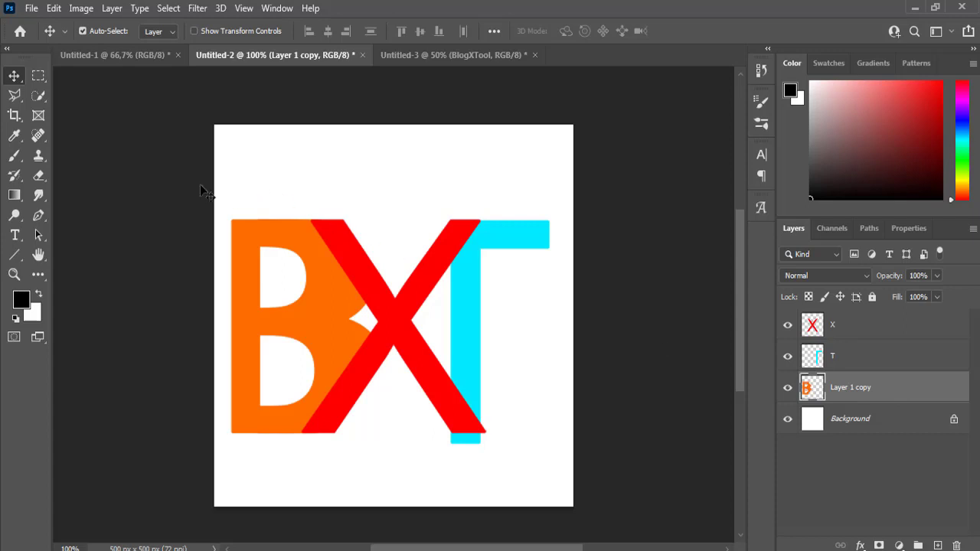
- Paint over the white notch beside the X on Layer 1 copy with the Brush, using the B's orange (ff6c00)
left_click(14, 157)
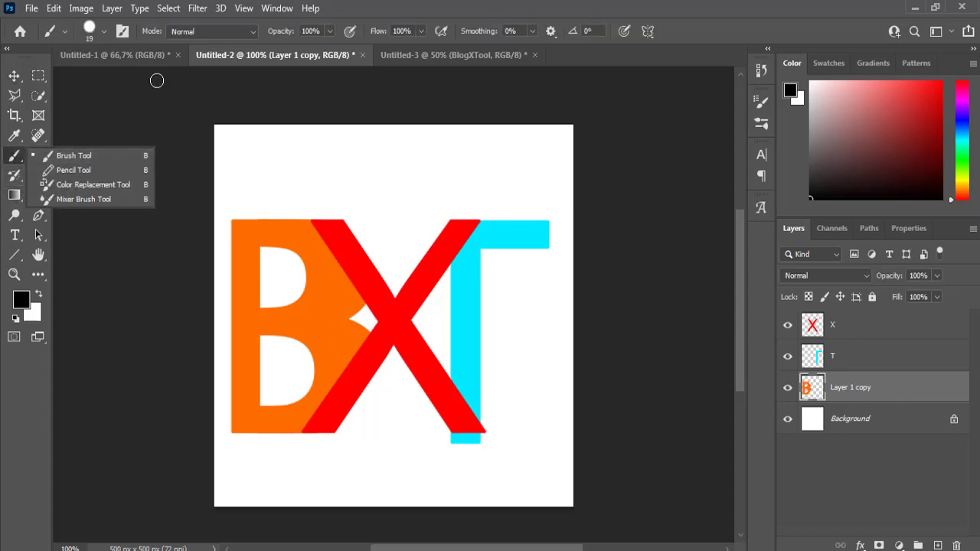
left_click(104, 34)
left_click(105, 34)
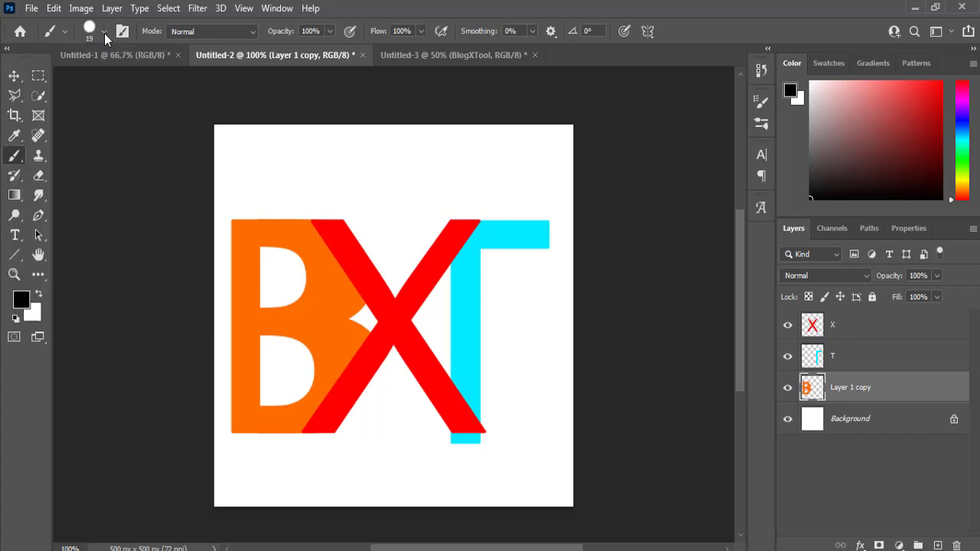
left_click(21, 300)
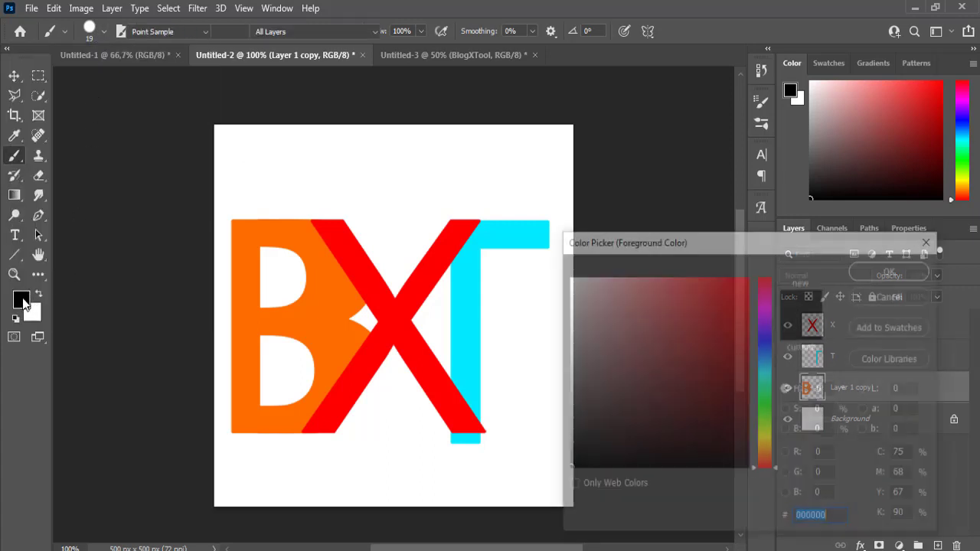
left_click(302, 308)
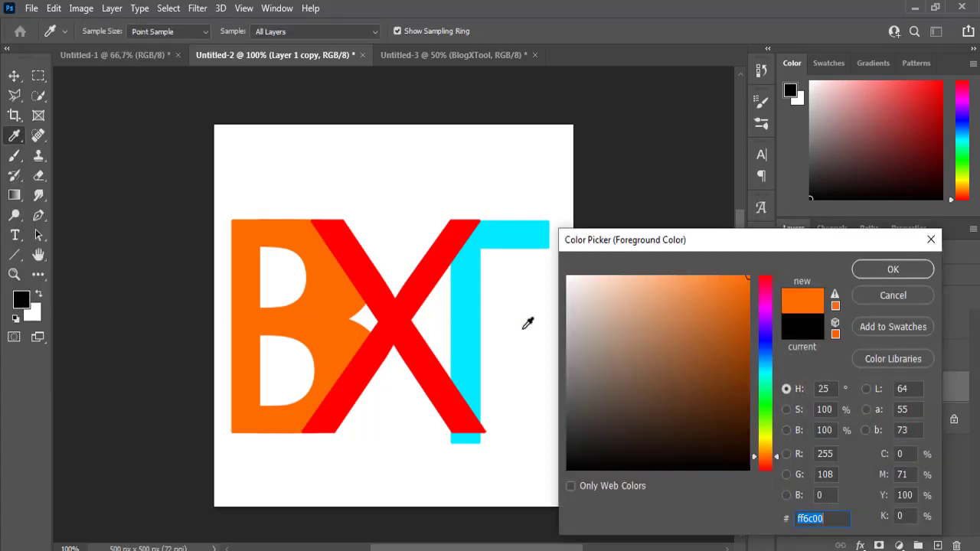
left_click(893, 270)
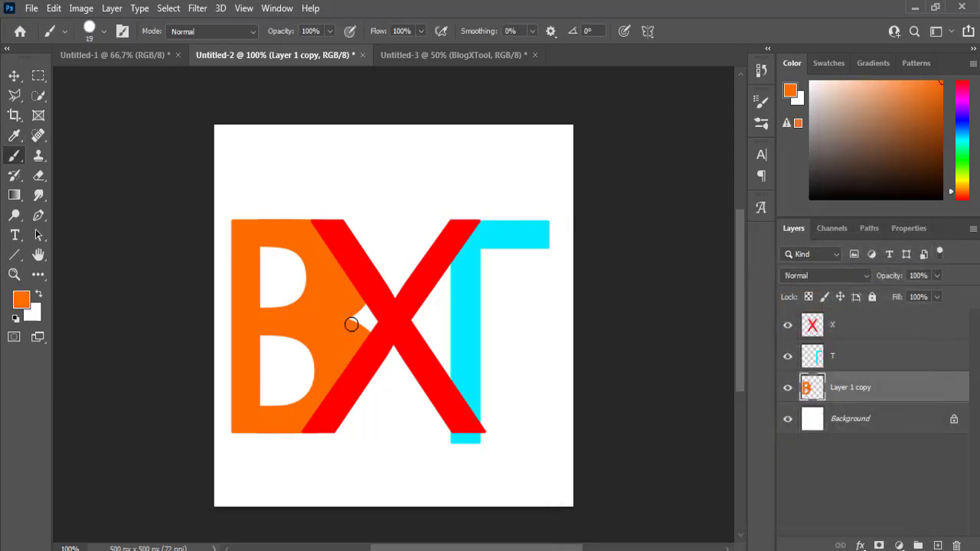
mouse_move(351, 325)
left_mouse_down()
mouse_move(361, 313)
mouse_move(368, 324)
mouse_move(364, 304)
left_mouse_up()
- Fill the gap between the X and the T's stem on the T layer with brush strokes in the T's cyan (00eaff)
left_click(873, 357)
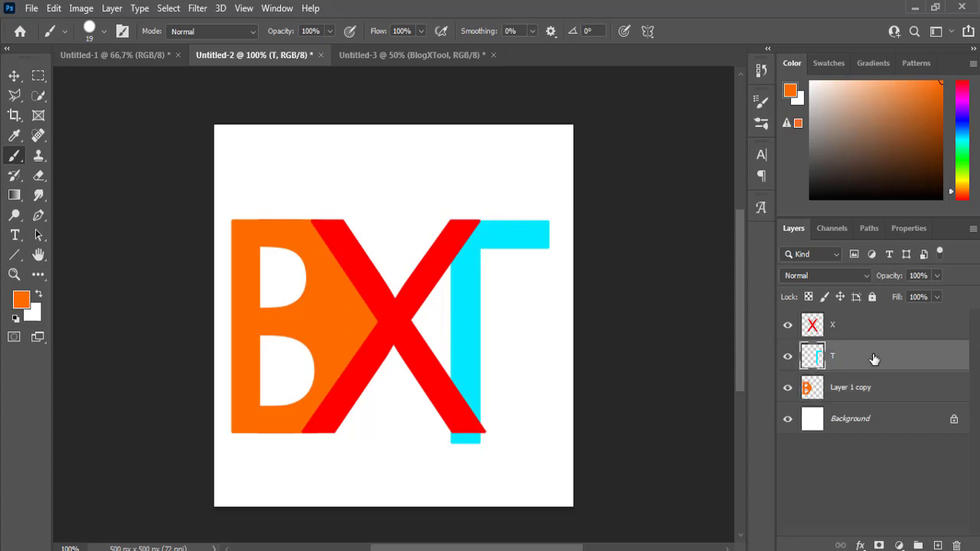
left_click(20, 301)
left_click(477, 307)
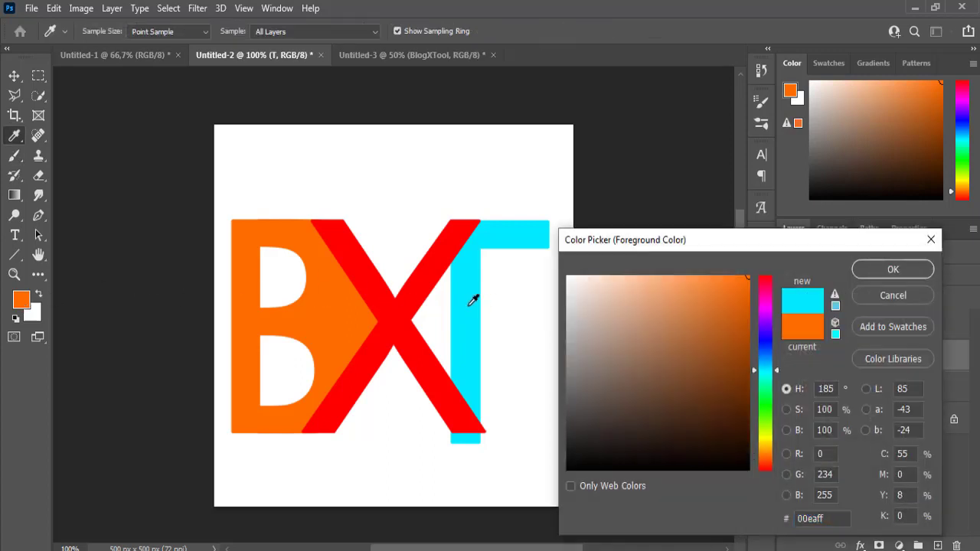
left_click(888, 271)
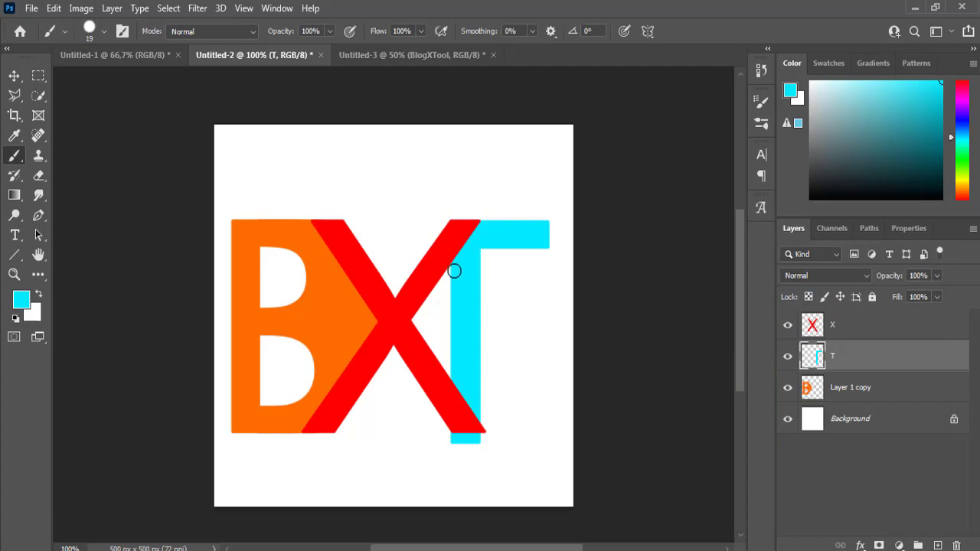
mouse_move(454, 271)
left_mouse_down()
mouse_move(418, 318)
mouse_move(449, 380)
mouse_move(448, 301)
mouse_move(436, 323)
mouse_move(439, 351)
mouse_move(432, 286)
mouse_move(417, 312)
left_mouse_up()
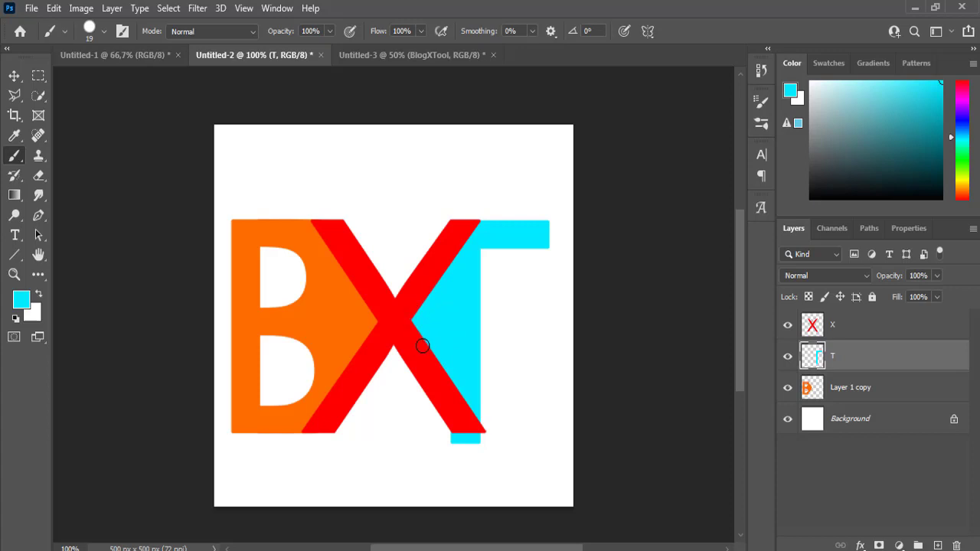
mouse_move(446, 370)
left_mouse_down()
mouse_move(444, 276)
mouse_move(464, 237)
mouse_move(448, 329)
left_mouse_up()
- Trim the lower edges of the X, T and B layers by deleting a rectangular strip along the letters' baseline, and deselect
left_click(36, 75)
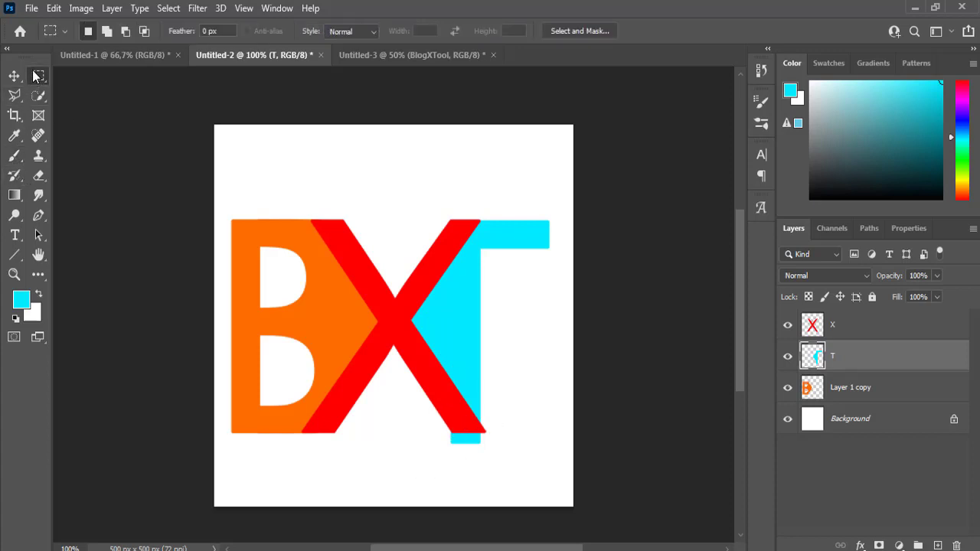
left_click_drag(520, 478, 457, 468)
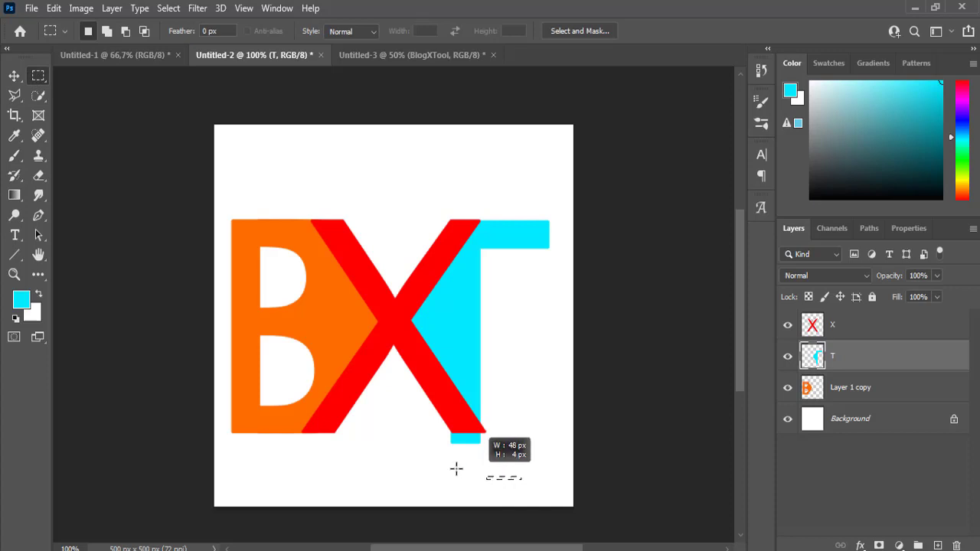
left_click_drag(271, 431, 243, 431)
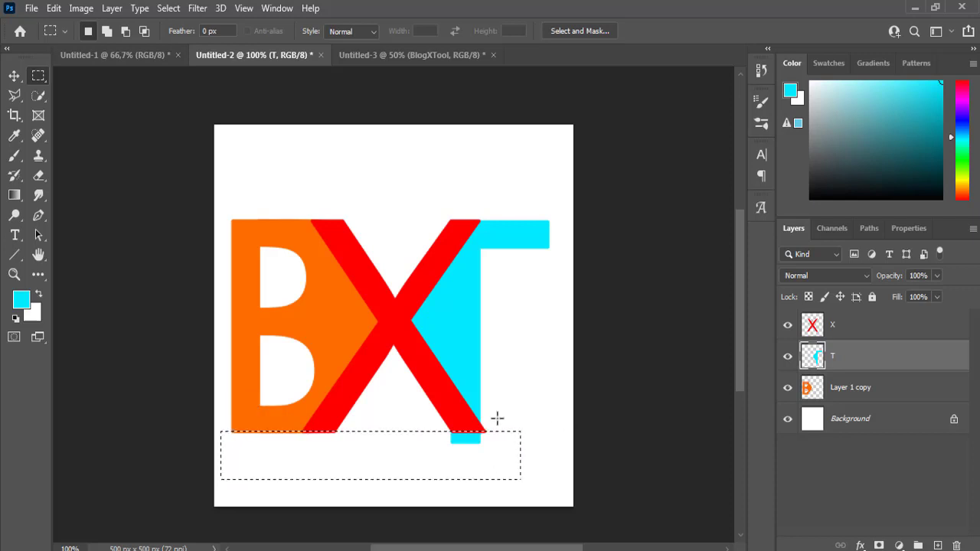
left_click(858, 329)
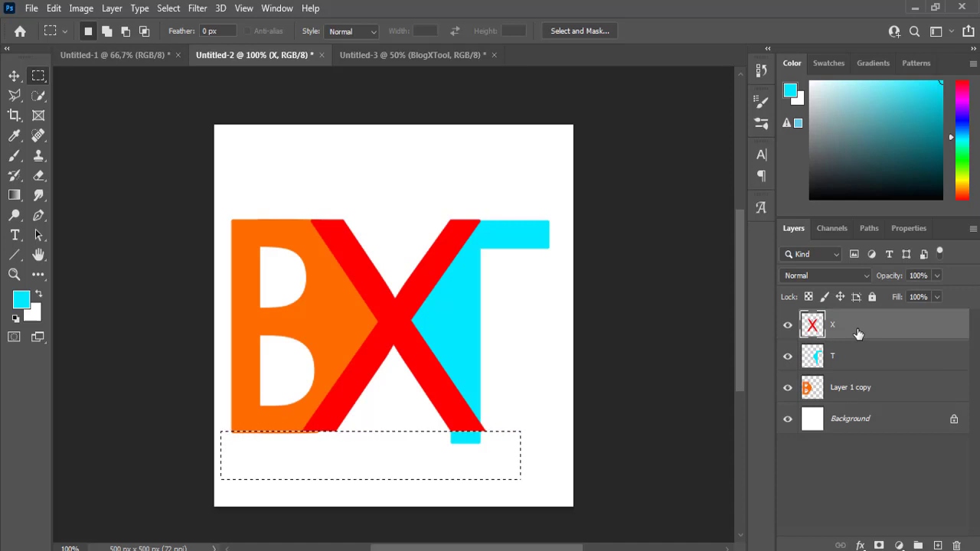
left_click(861, 358)
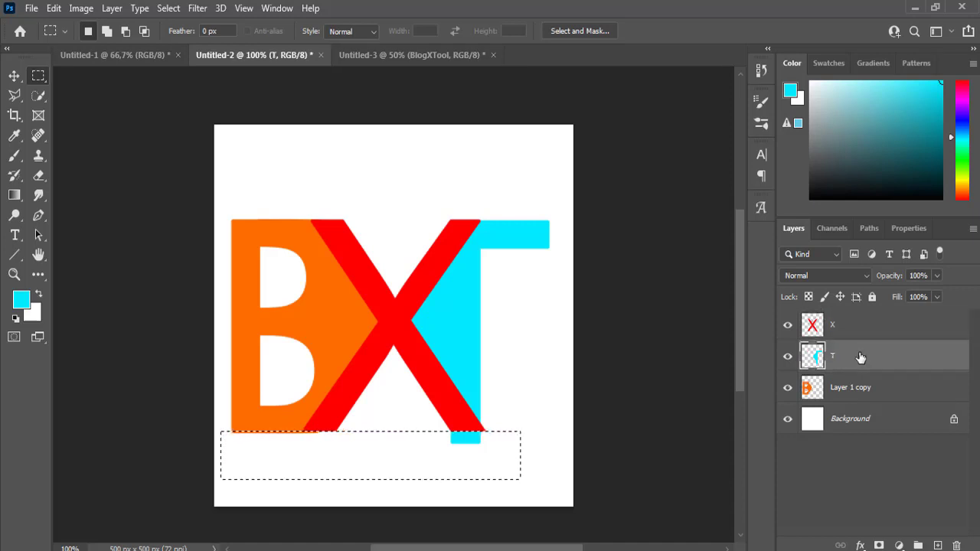
left_click(860, 397)
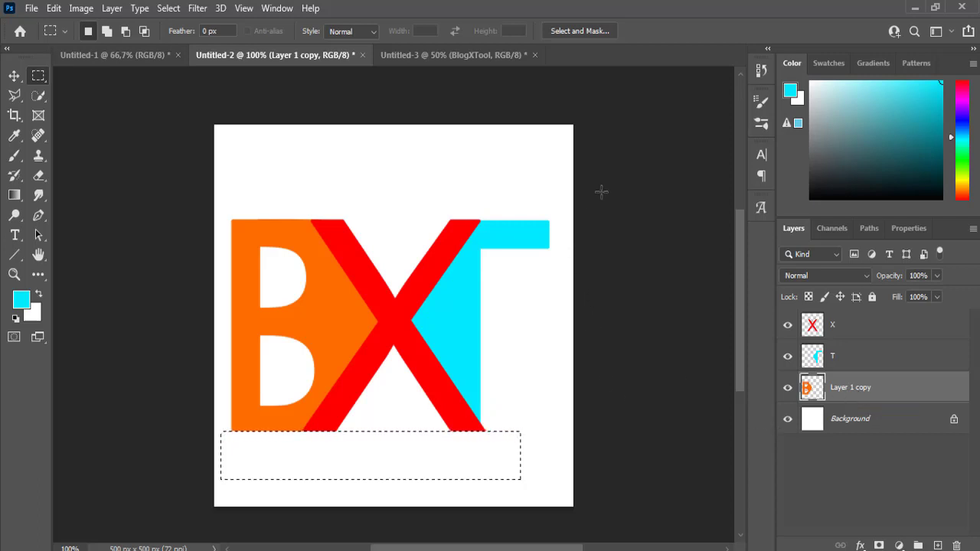
key("ctrl+d")
- Trim the upper edges of the X, T and B layers by deleting a thin rectangular strip along the letter tops, and deselect
left_click_drag(220, 202, 556, 221)
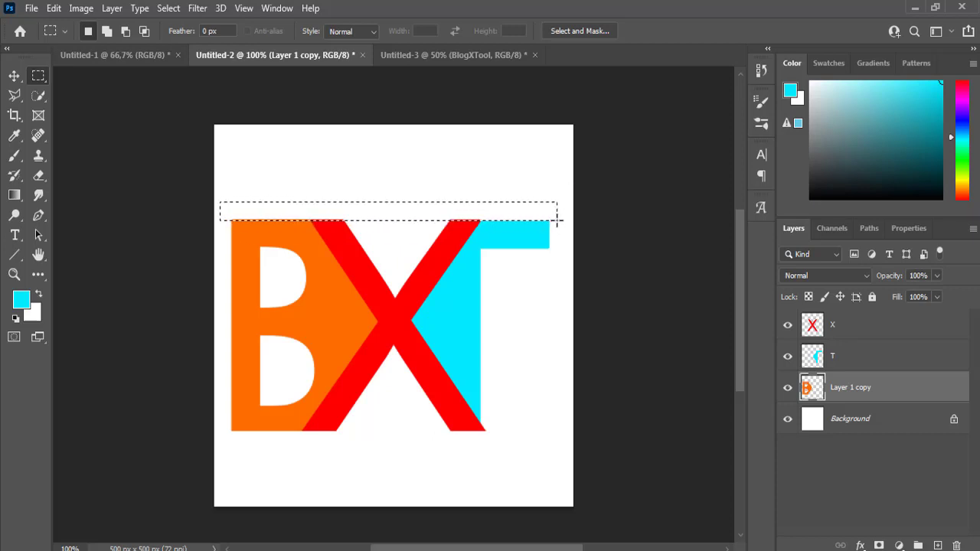
left_click(853, 324)
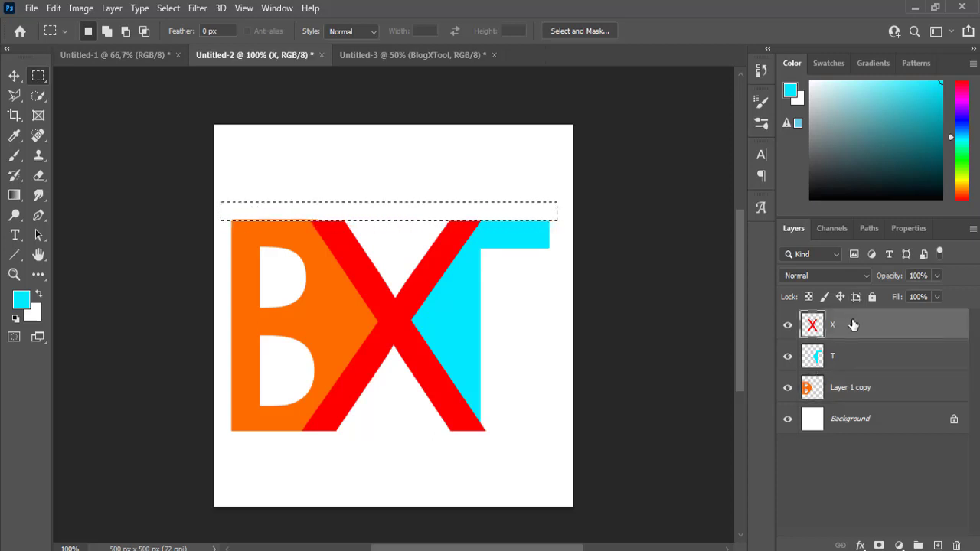
left_click(858, 359)
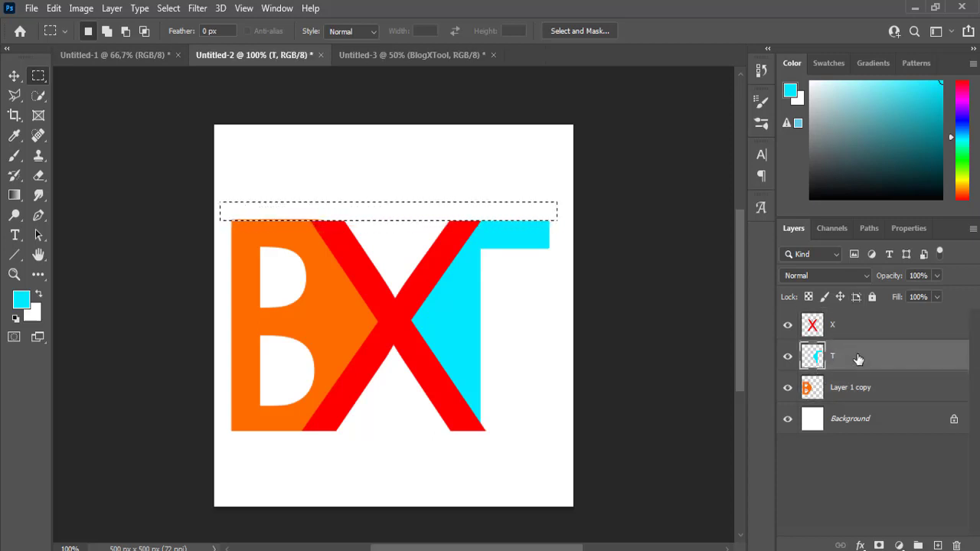
left_click(865, 389)
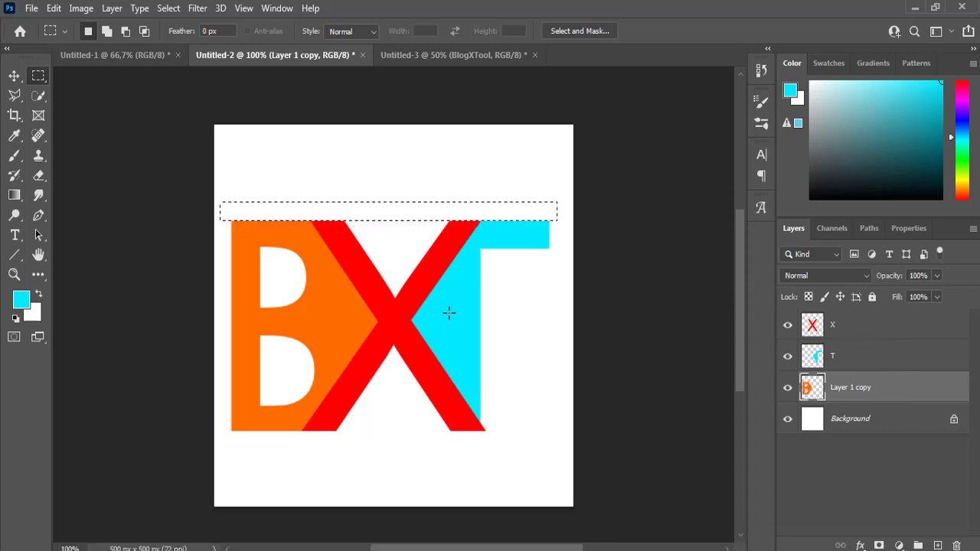
left_click(489, 268)
- Add a black 4 px outside Stroke to the X layer and collapse its effects list
left_click(870, 331)
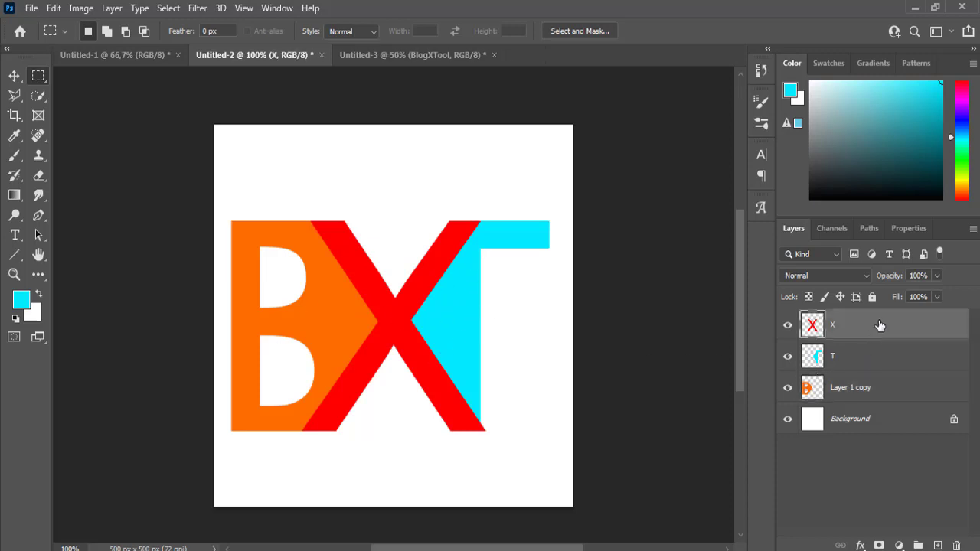
double_click(842, 314)
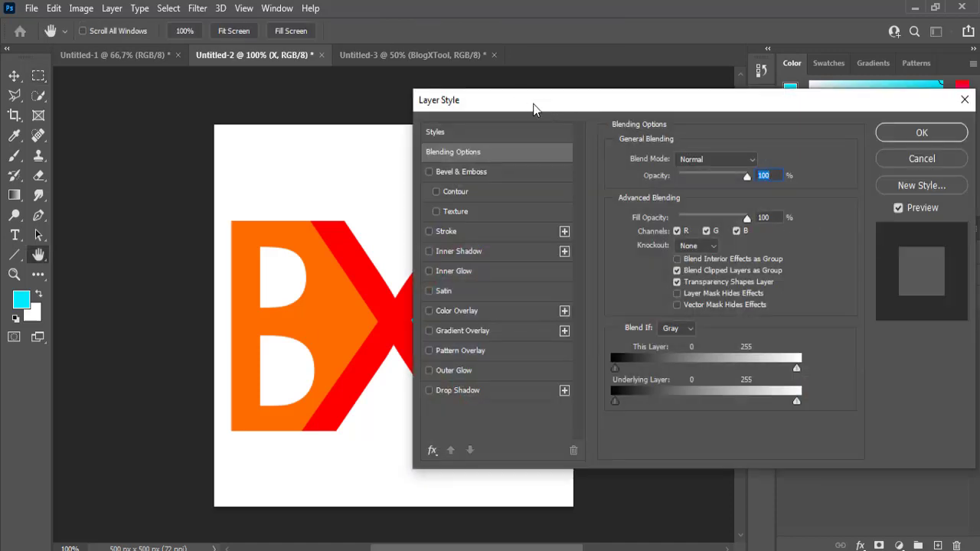
left_click_drag(534, 109, 695, 130)
left_click(657, 247)
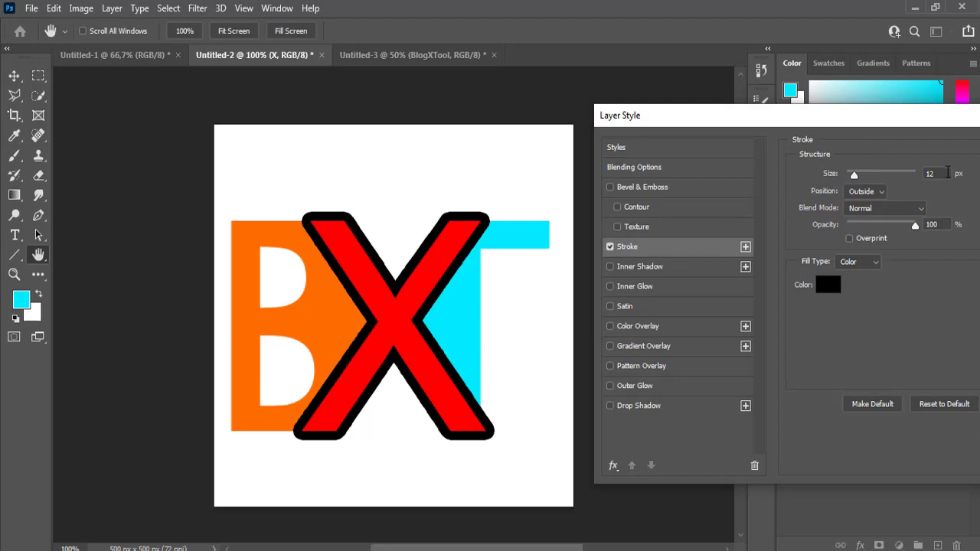
left_click_drag(852, 175, 842, 180)
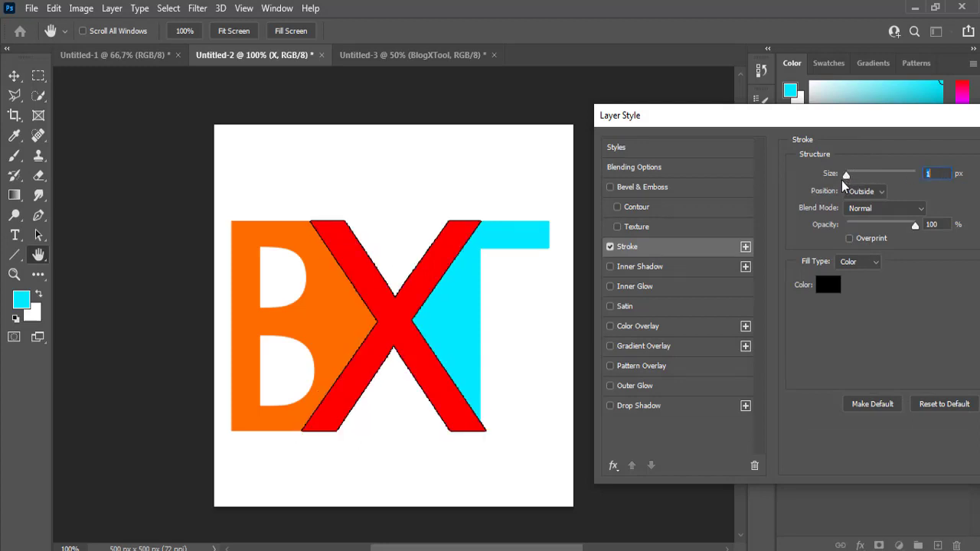
key("Up")
key("Up")
key("Up")
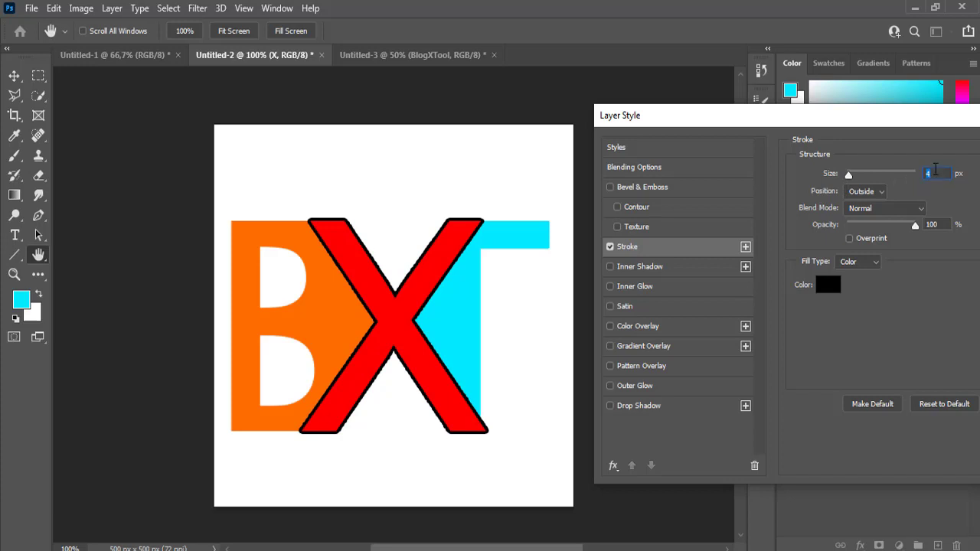
left_click_drag(789, 107, 780, 106)
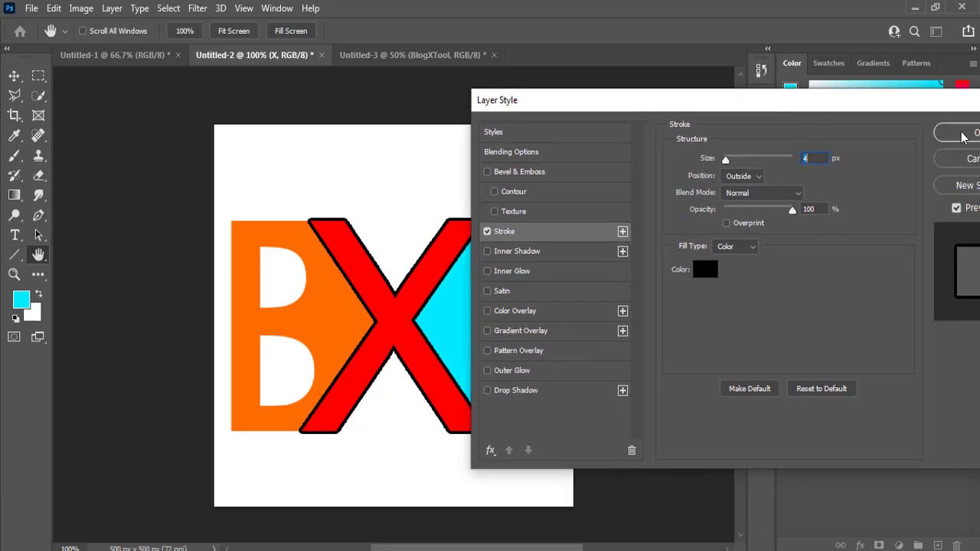
left_click(953, 133)
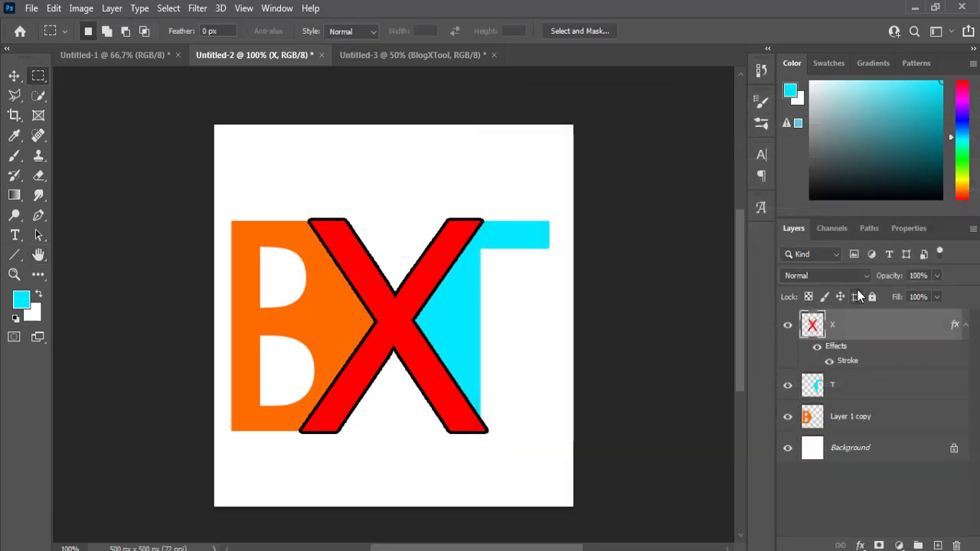
left_click(966, 325)
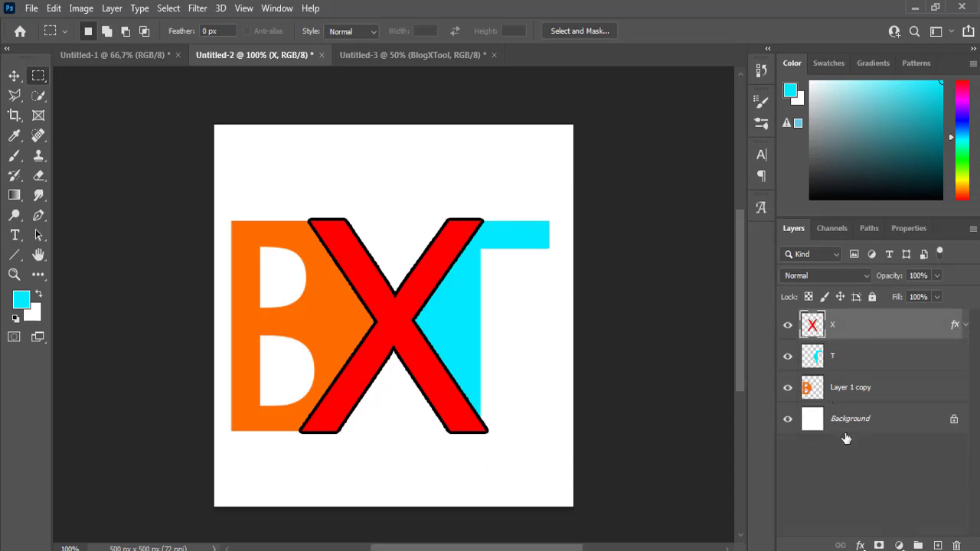
- Copy the X layer's style onto the T layer and collapse the T layer's effects list
right_click(865, 337)
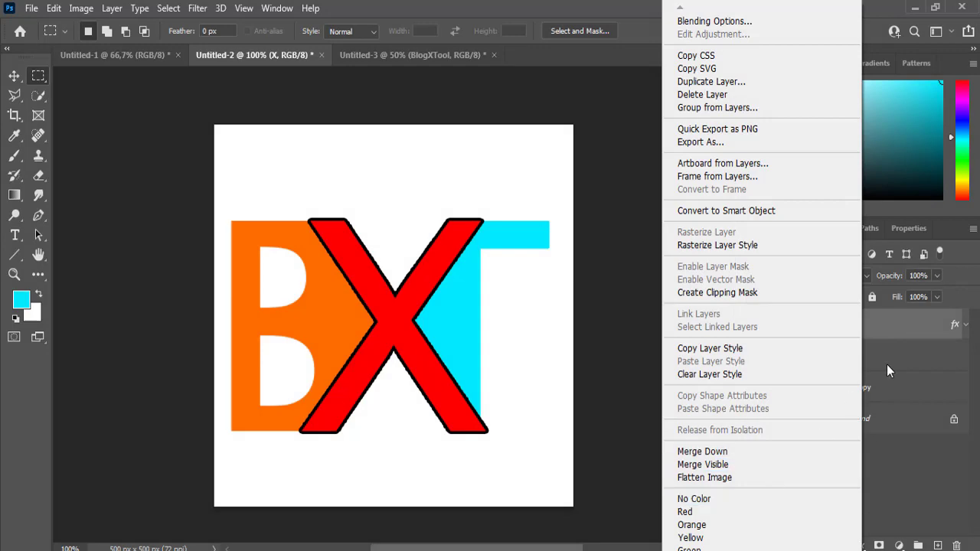
left_click(905, 324)
right_click(866, 334)
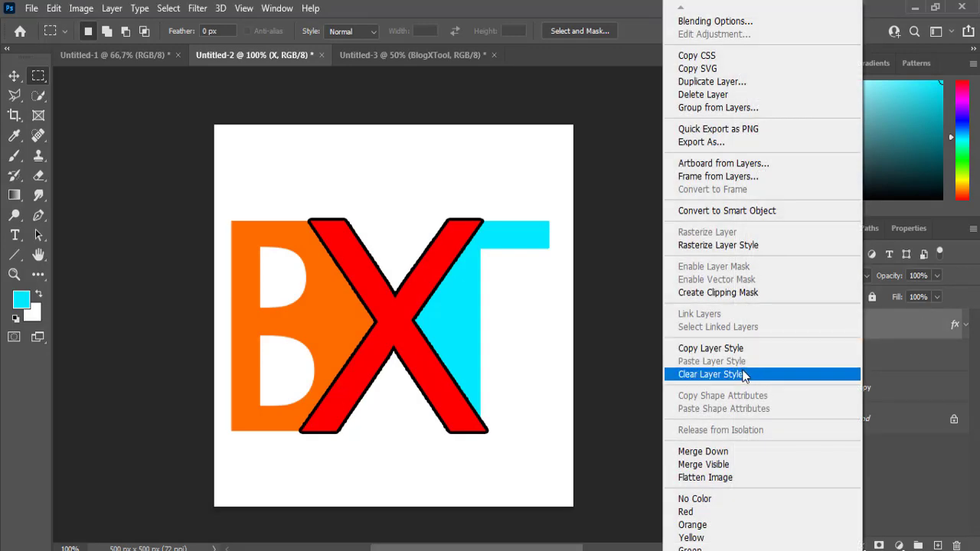
left_click(686, 351)
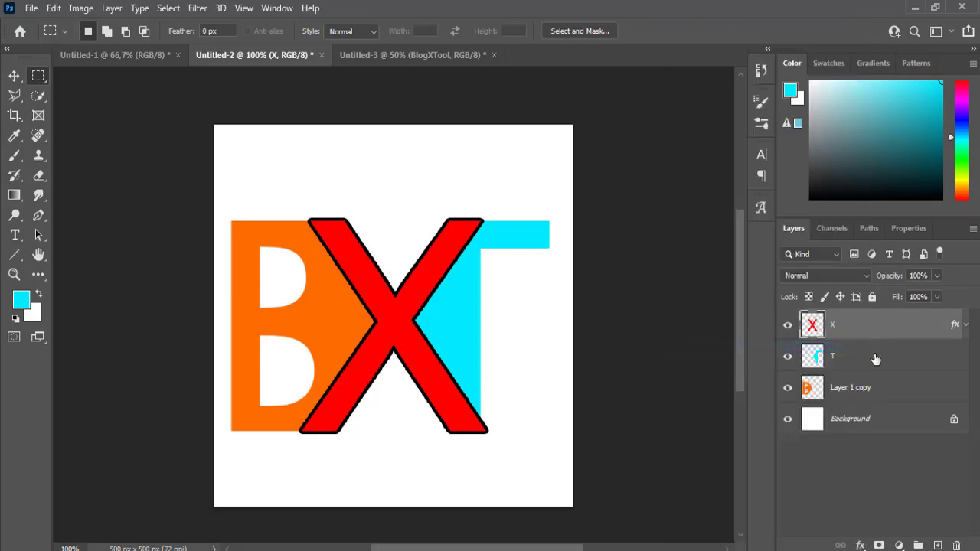
left_click(890, 356)
right_click(891, 356)
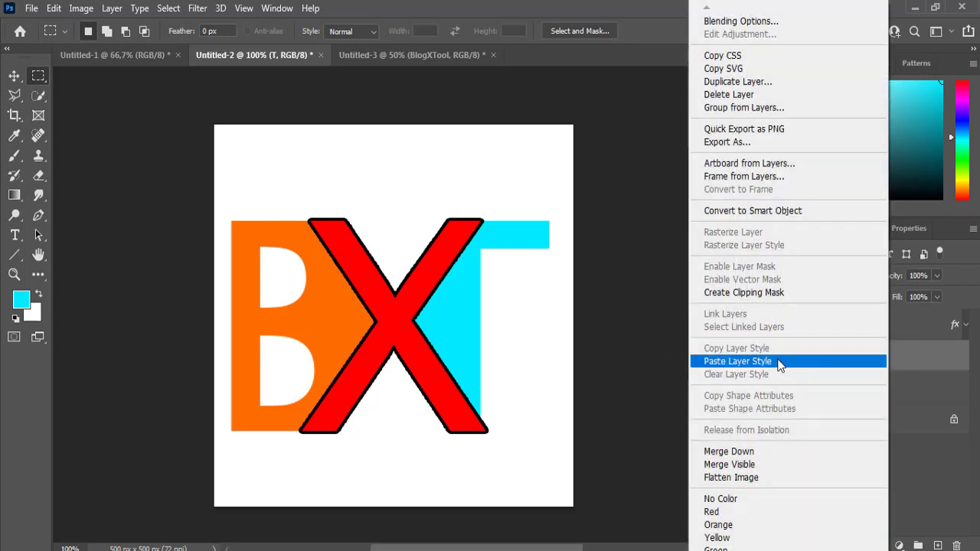
left_click(734, 363)
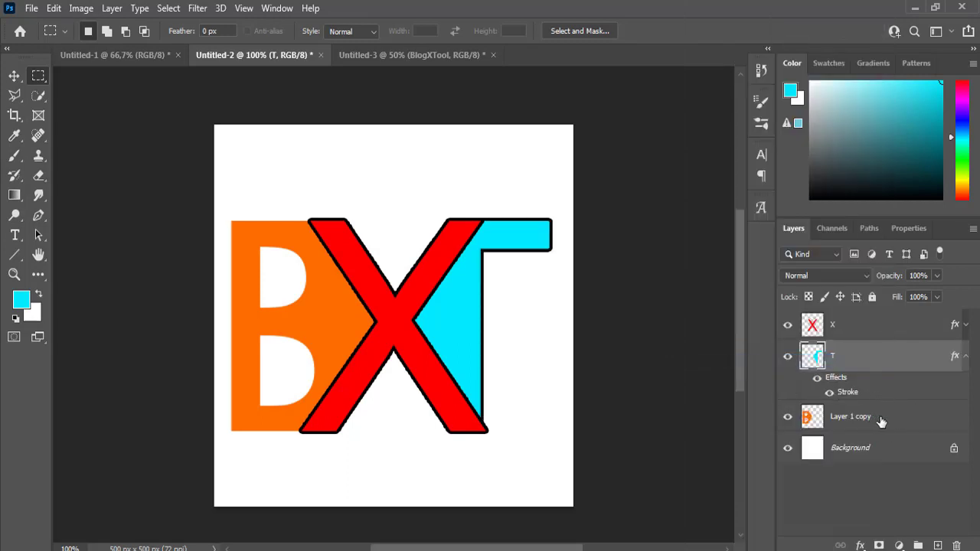
left_click(967, 357)
- Paste the copied stroke style onto the orange B's layer, Layer 1 copy
left_click(886, 395)
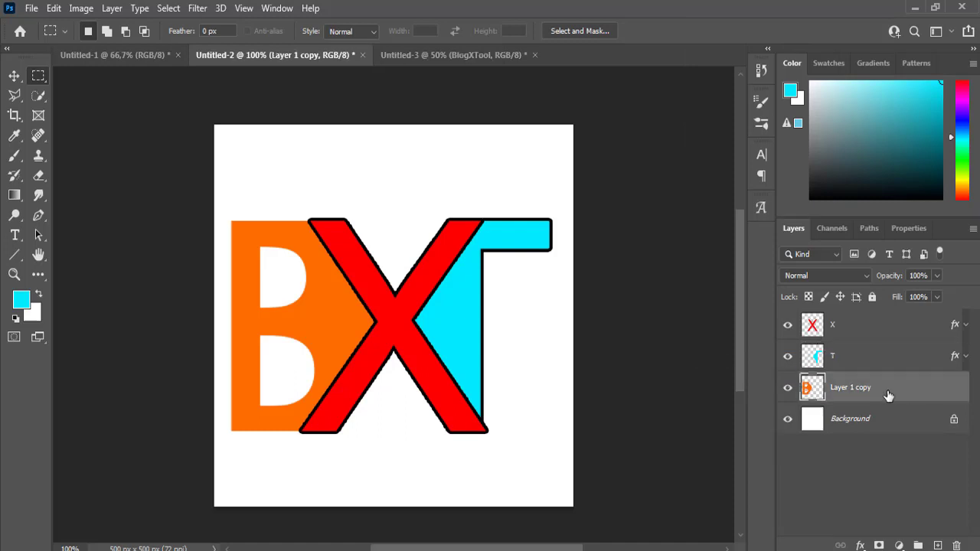
right_click(860, 399)
left_click(753, 362)
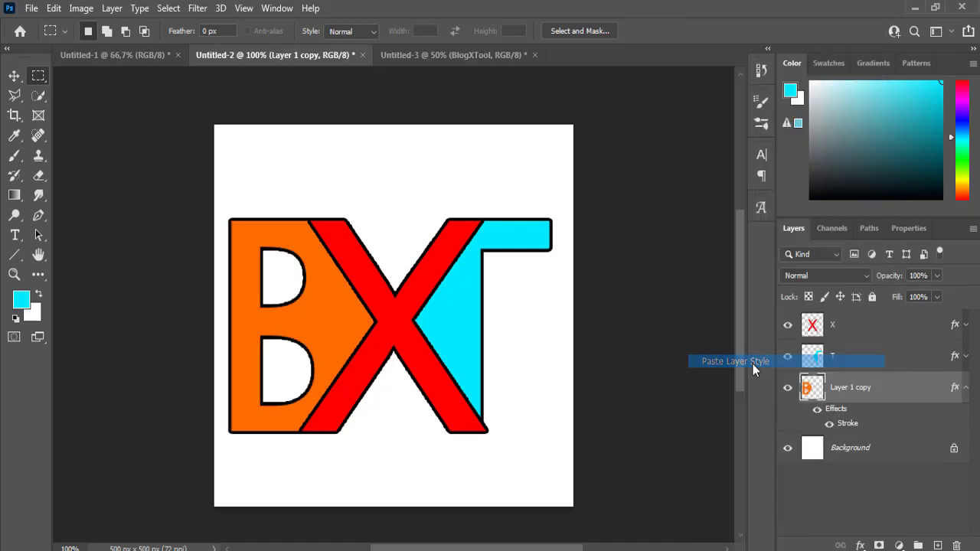
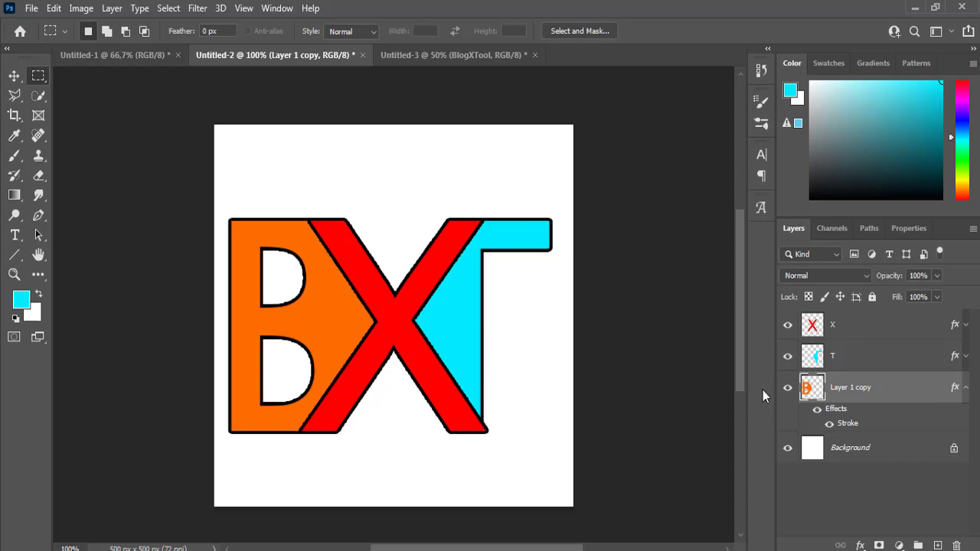
- Move the T layer slightly to the right and nudge it back so its stem nears the X's lower outer corner
left_click(864, 367)
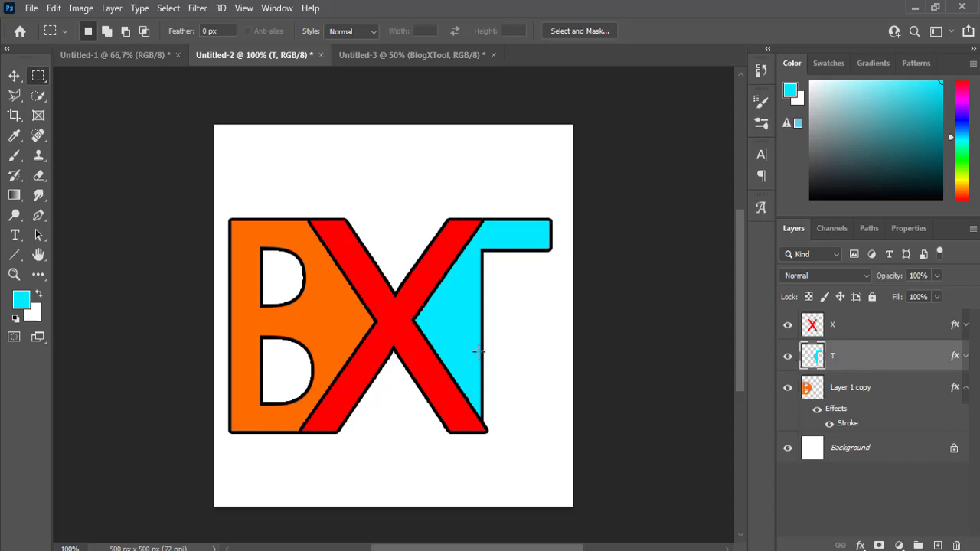
left_click(15, 76)
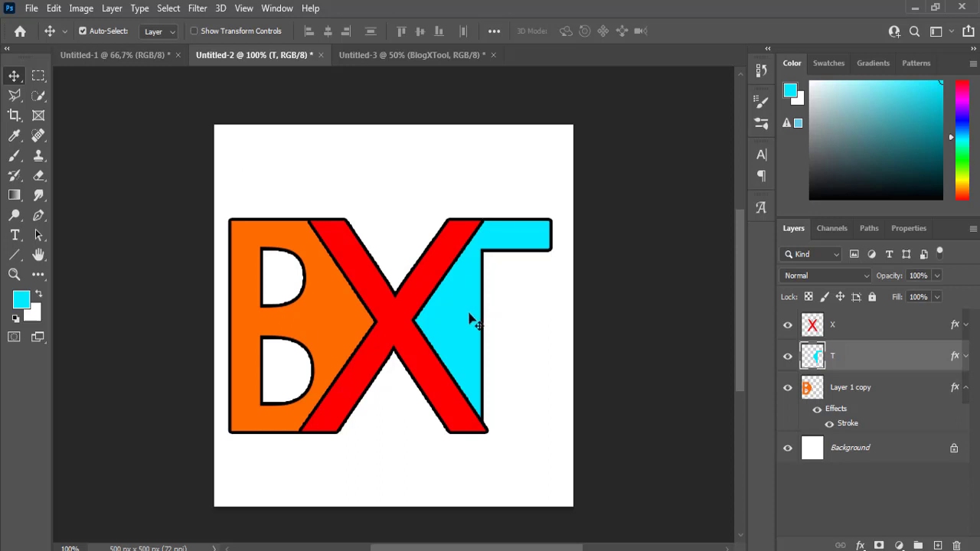
left_click_drag(469, 320, 476, 320)
key("Left")
key("Left")
key("Left")
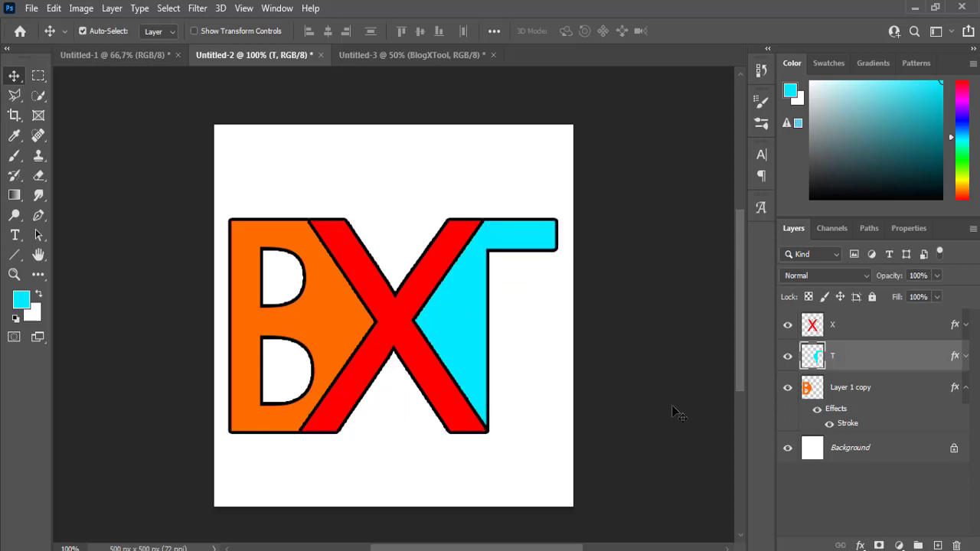
key("Left")
key("Left")
key("Left")
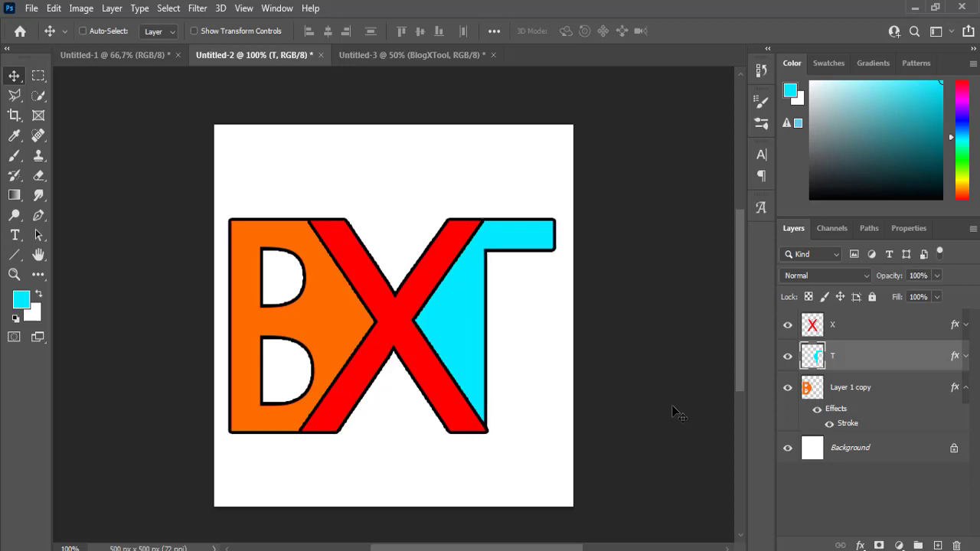
- Fine-tune the T layer's horizontal position by nudging it right until its stem edge lines up with the X's foot
left_click(674, 413)
key("ctrl+plus")
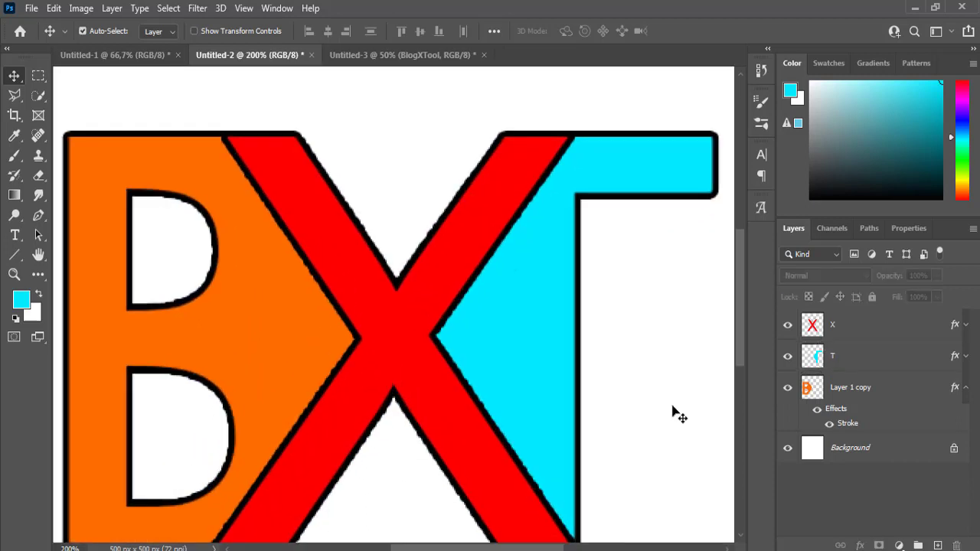
scroll(674, 414, "down", 2)
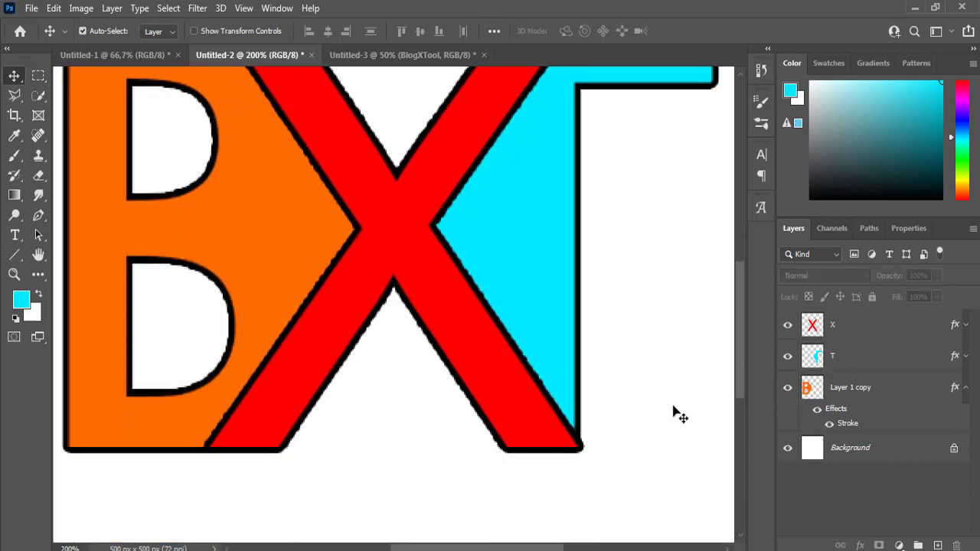
left_click(834, 357)
key("Right")
key("Right")
key("Right")
key("Left")
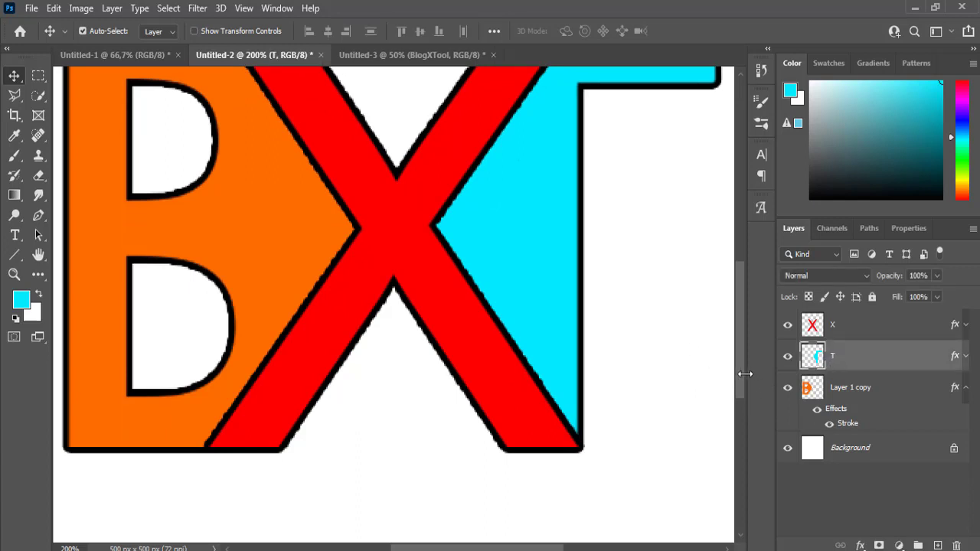
scroll(741, 363, "up", 4)
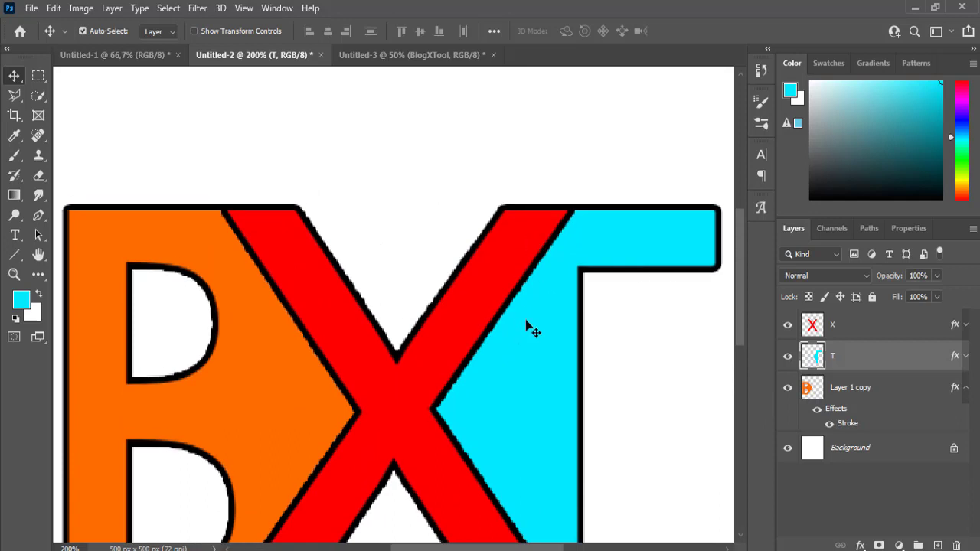
scroll(528, 331, "down", 3)
scroll(528, 331, "down", 1)
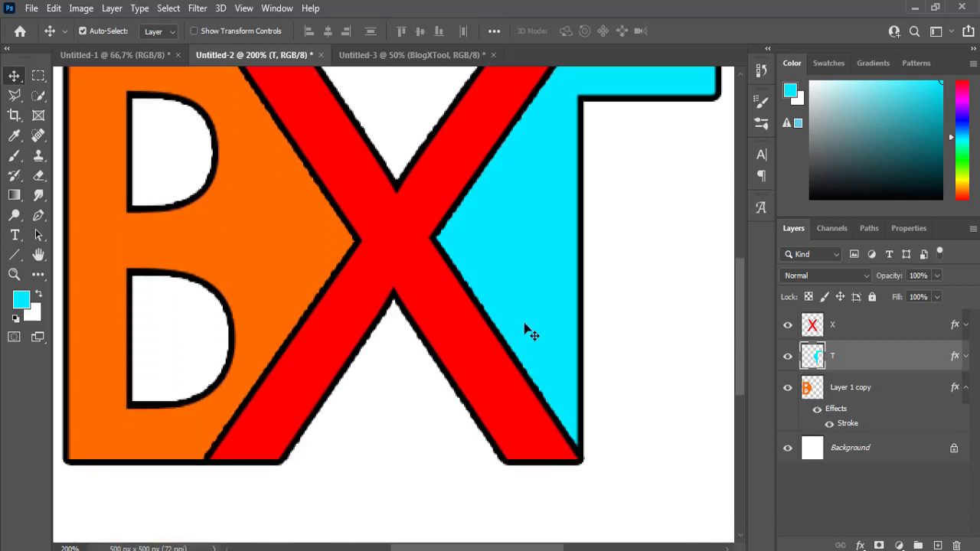
scroll(528, 331, "up", 3)
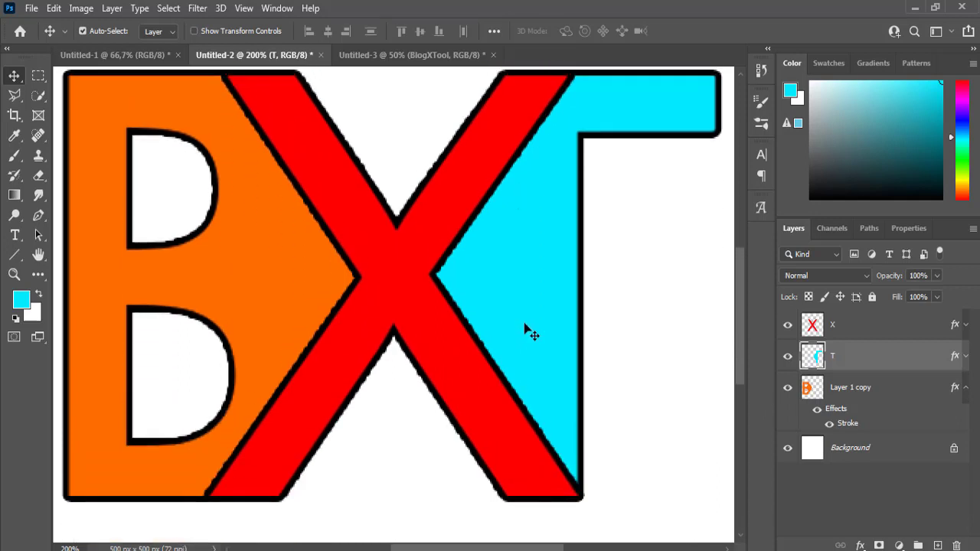
scroll(529, 330, "down", 4)
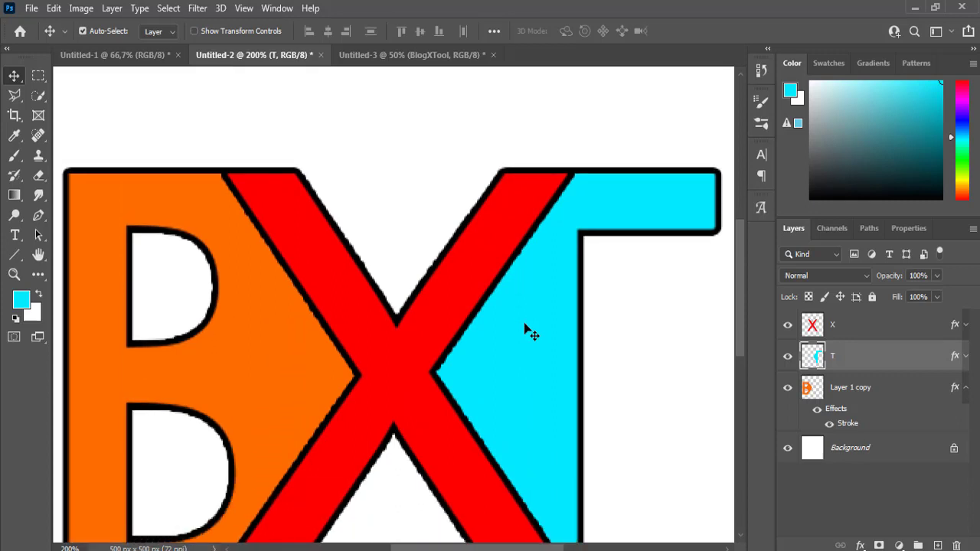
- Link the X, T and Layer 1 copy layers and shift the letters together slightly right and down on the canvas
key("ctrl+minus")
key("ctrl+minus")
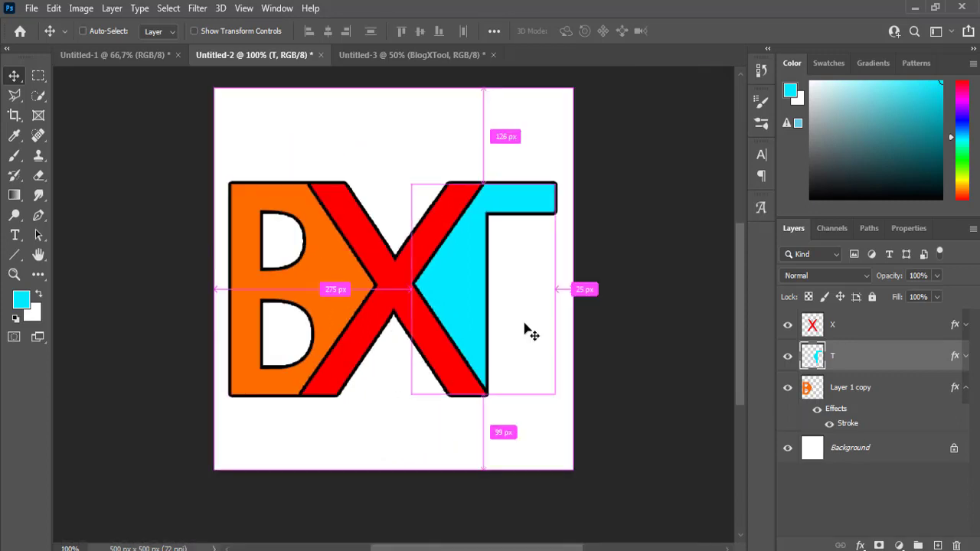
left_click(874, 334)
left_click(882, 395)
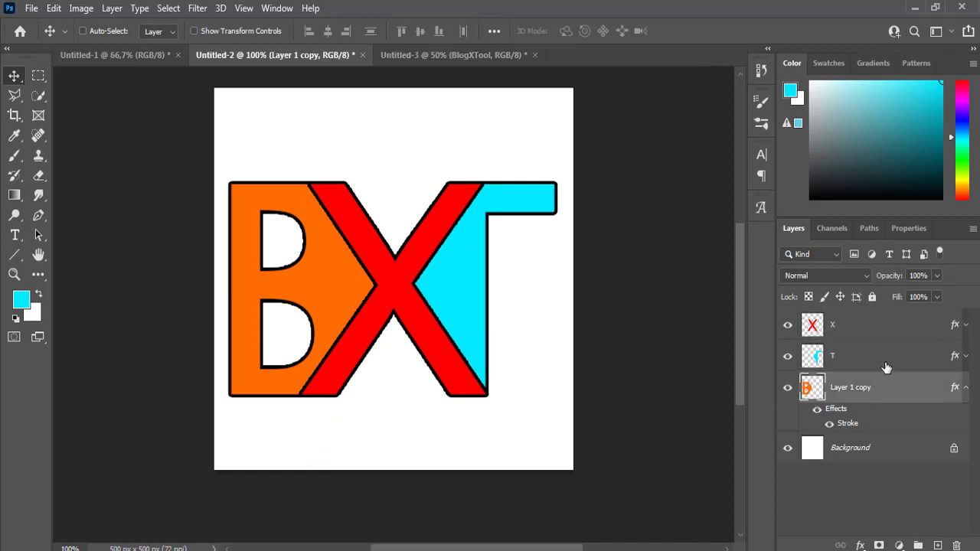
left_click(886, 366, "ctrl")
left_click(884, 333, "ctrl")
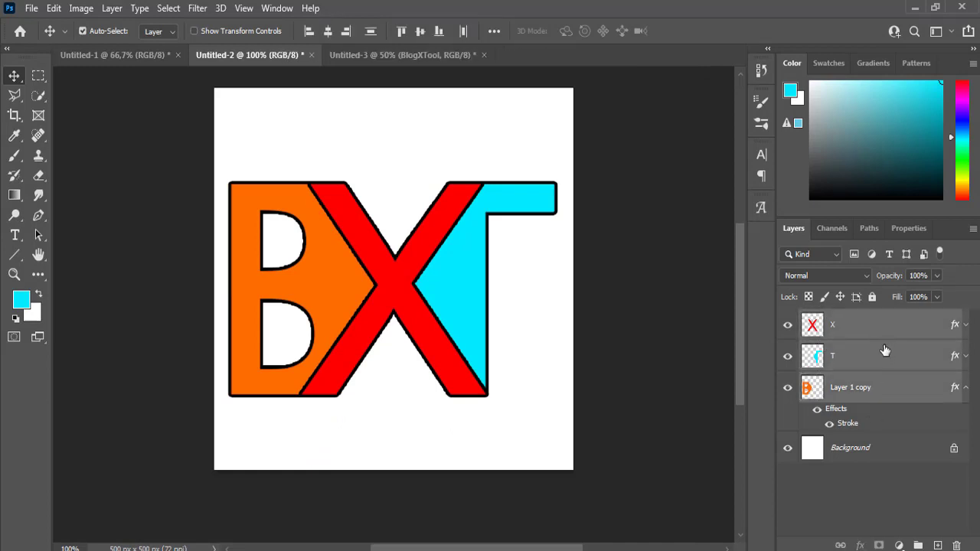
left_click(966, 388)
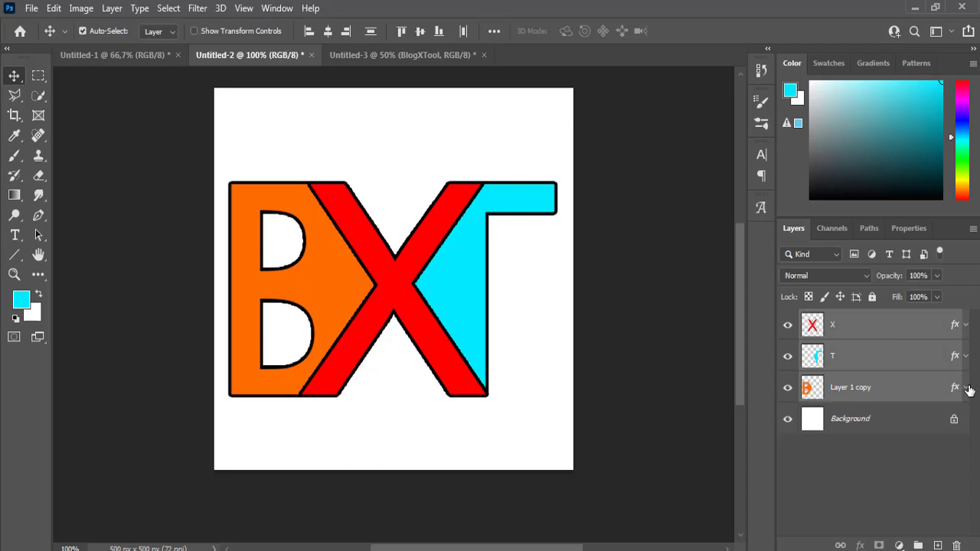
left_click(840, 546)
mouse_move(400, 287)
left_mouse_down()
mouse_move(414, 284)
mouse_move(426, 338)
mouse_move(411, 277)
mouse_move(396, 281)
mouse_move(415, 295)
mouse_move(405, 275)
mouse_move(414, 294)
left_mouse_up()
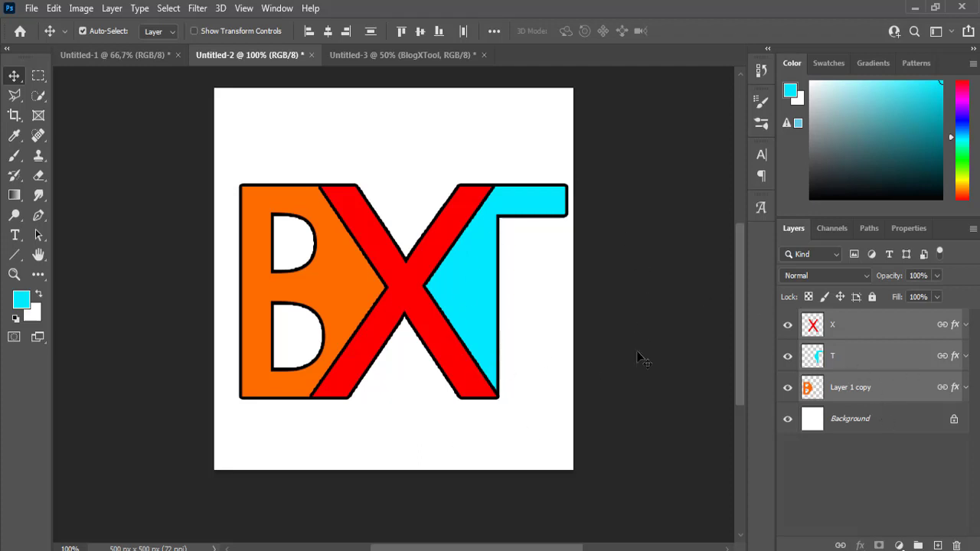
- Save a JPEG copy of the logo to the desktop as "glogxtool 0" with the default JPEG options
left_click(32, 9)
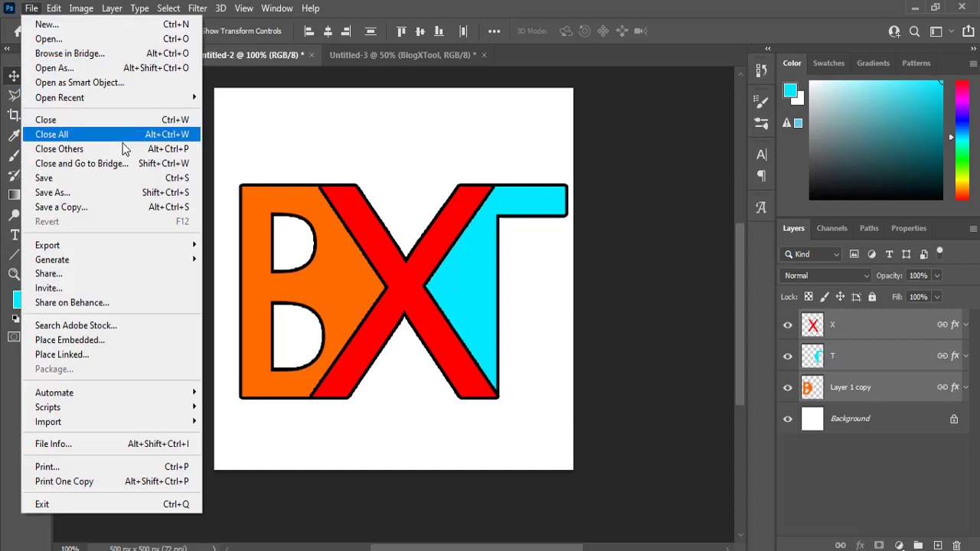
left_click(102, 206)
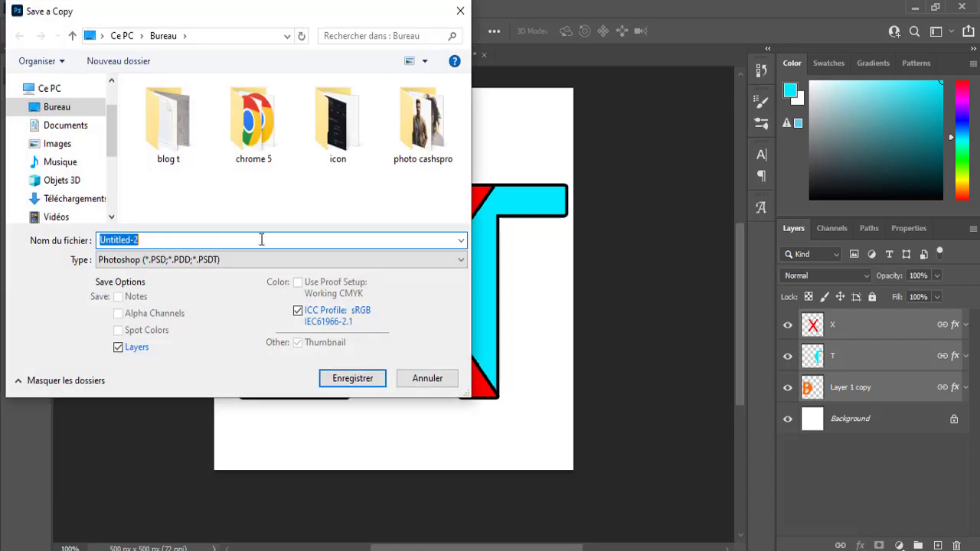
left_click(252, 259)
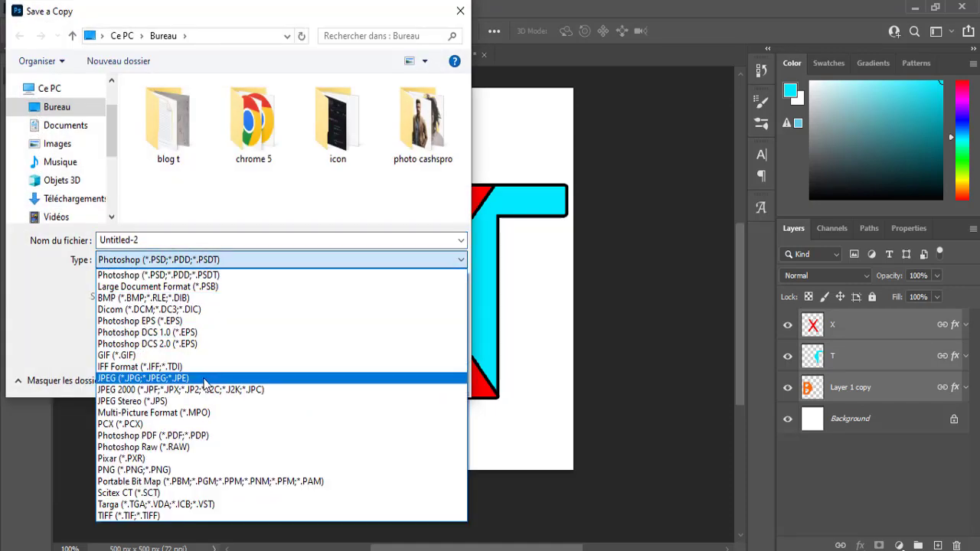
left_click(204, 379)
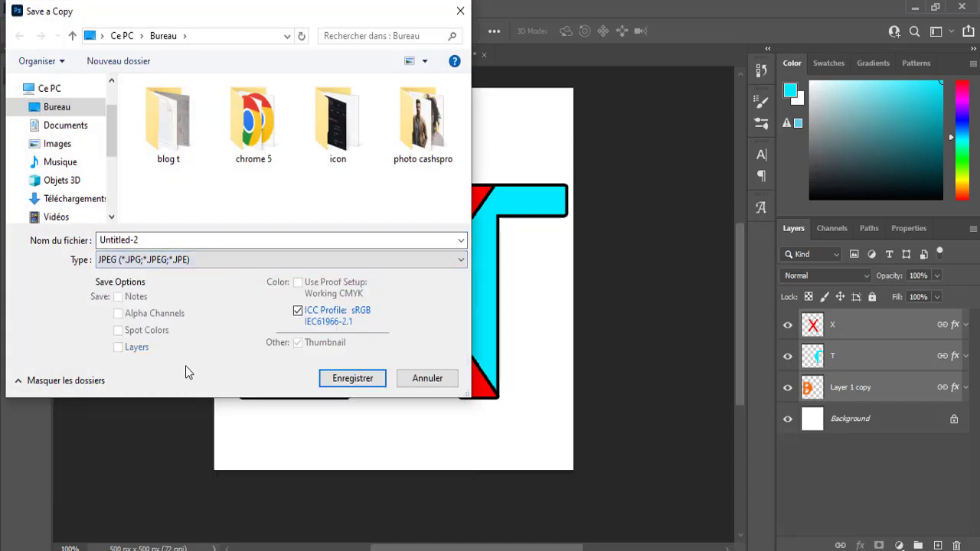
left_click(274, 241)
left_click_drag(212, 234, 76, 230)
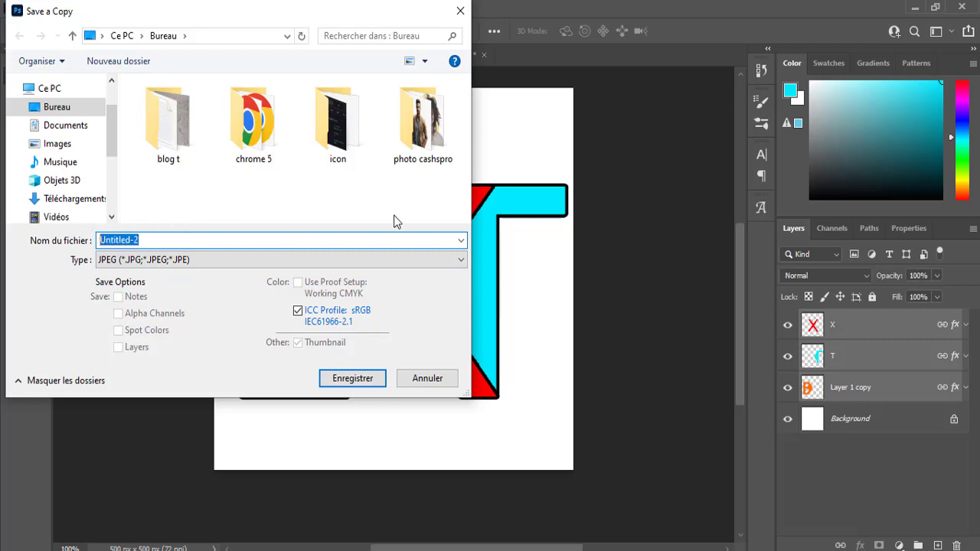
type("glogxtool 0")
key("Return")
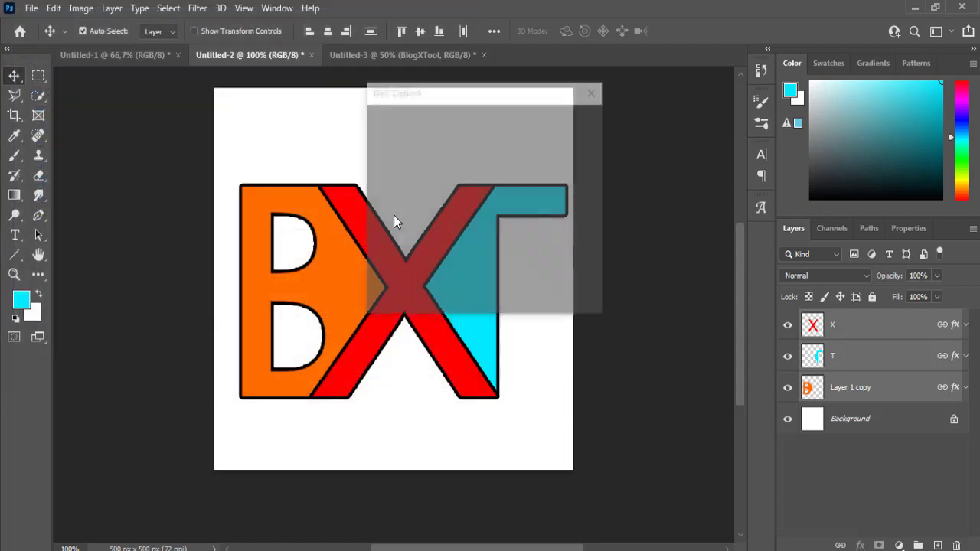
key("Return")
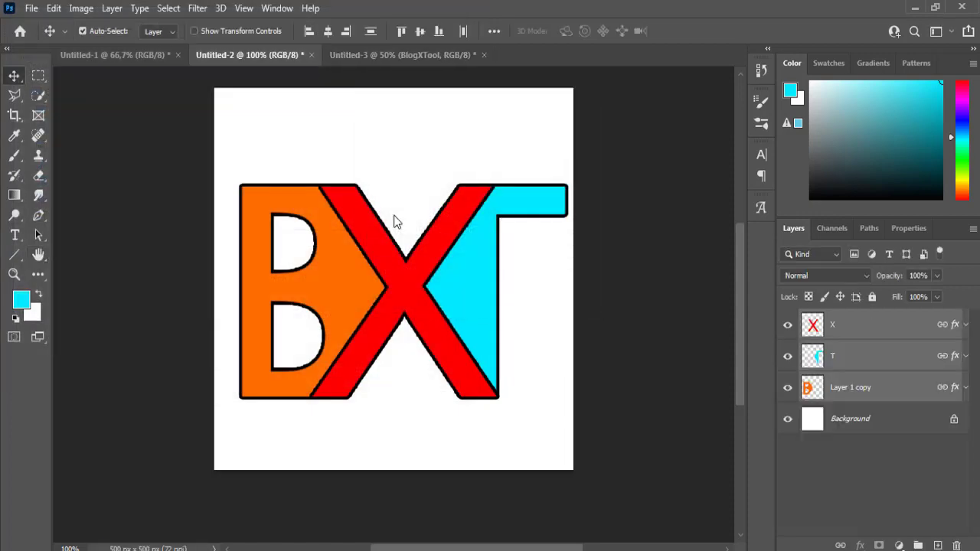
- Hide the Background layer and start saving a copy of the transparent logo in PNG format
left_click(784, 425)
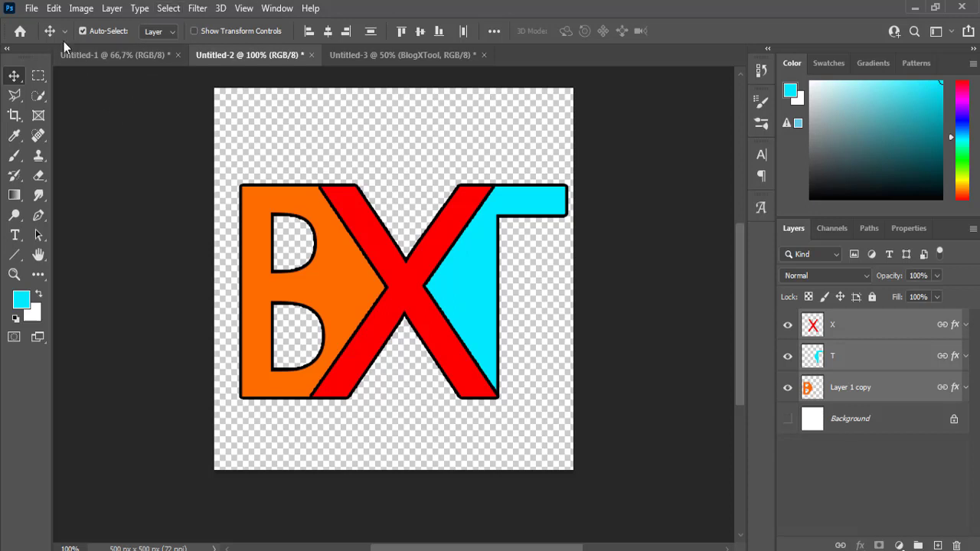
left_click(31, 8)
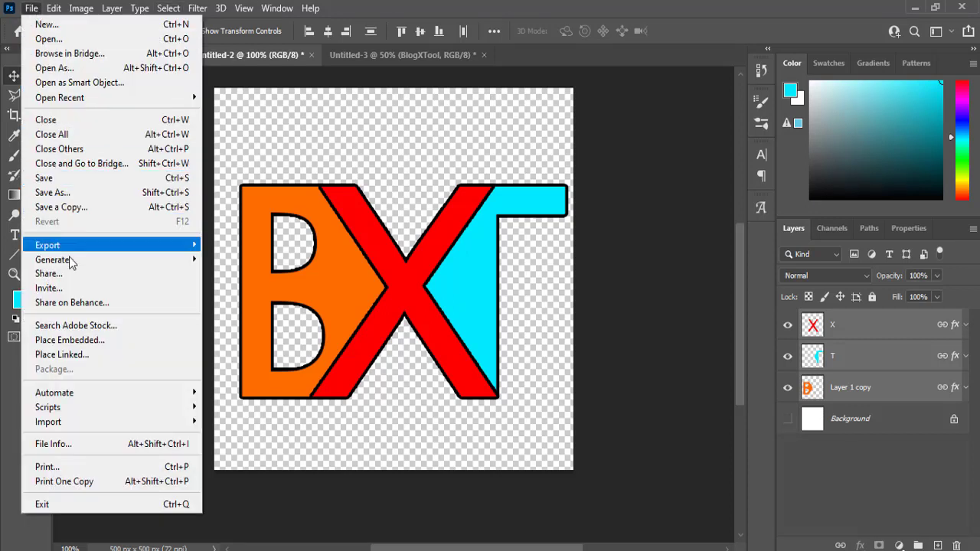
left_click(155, 206)
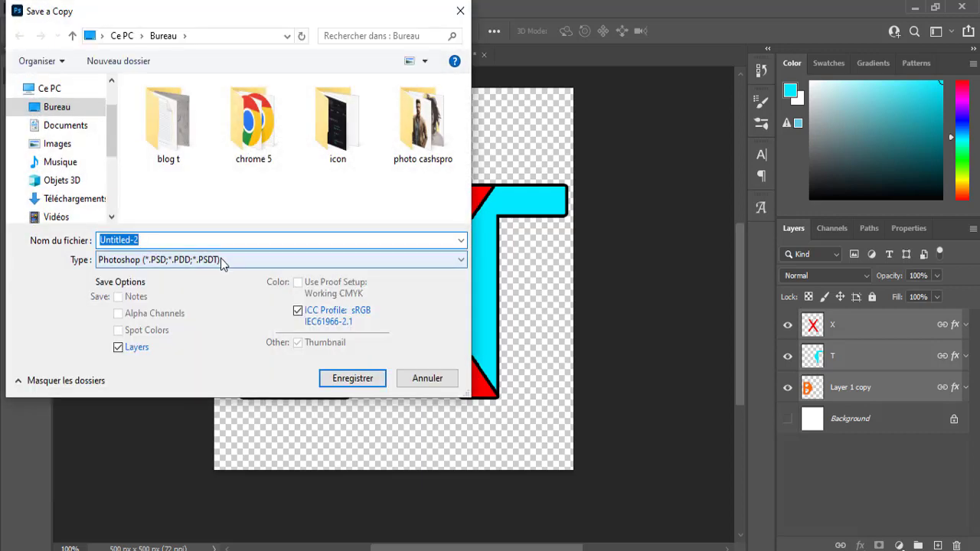
left_click(218, 260)
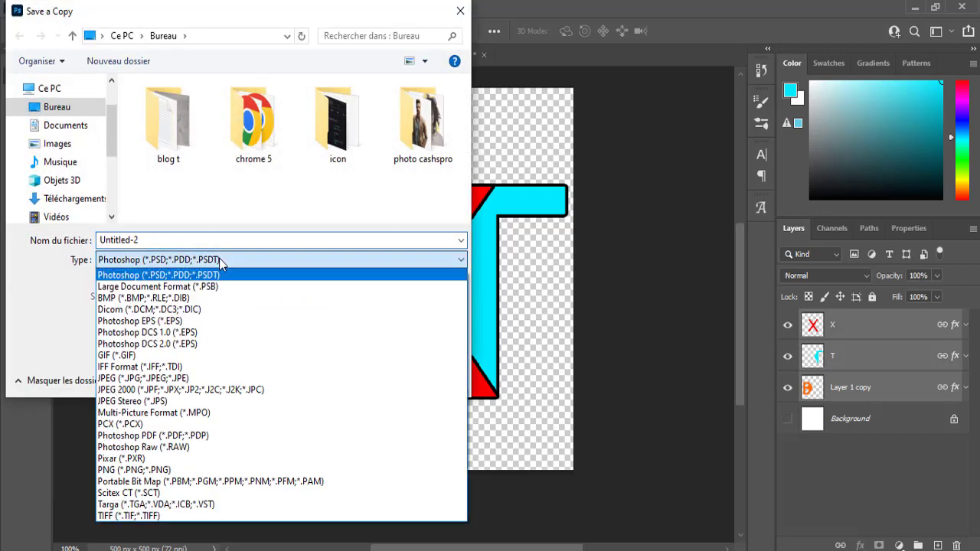
left_click(191, 469)
- Name the PNG copy "blogxtool 1" and save it with the large file size (fastest saving) option
double_click(144, 241)
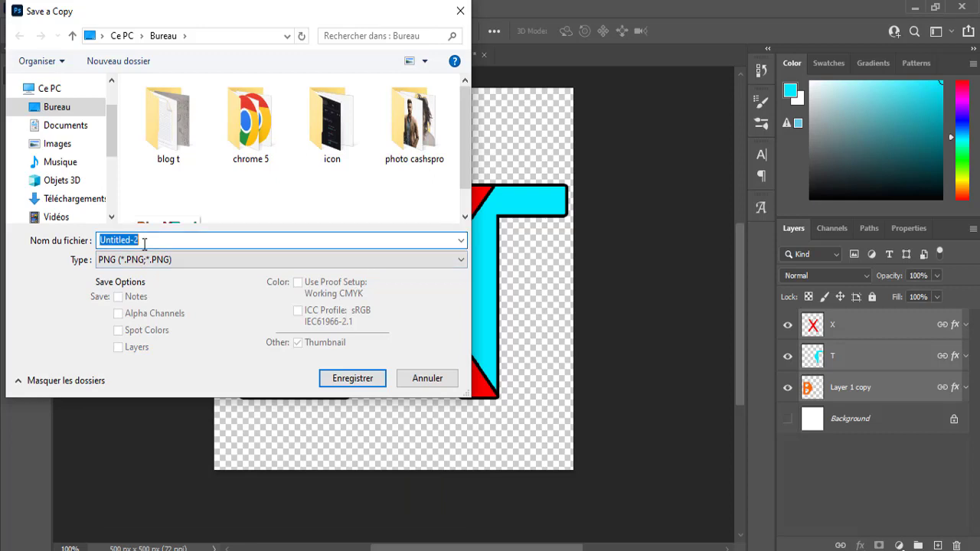
scroll(178, 214, "down", 1)
left_click(182, 201)
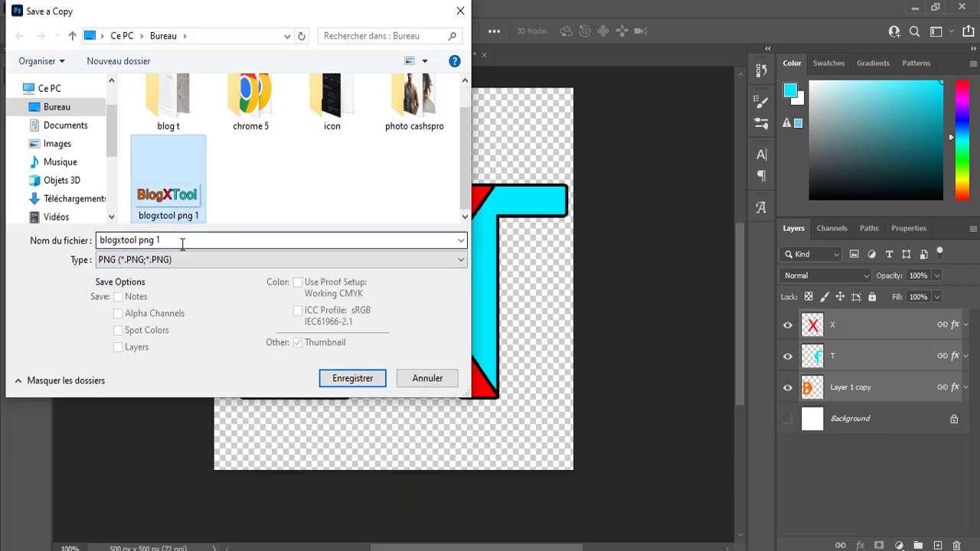
left_click(161, 240)
left_click(160, 241)
key("BackSpace")
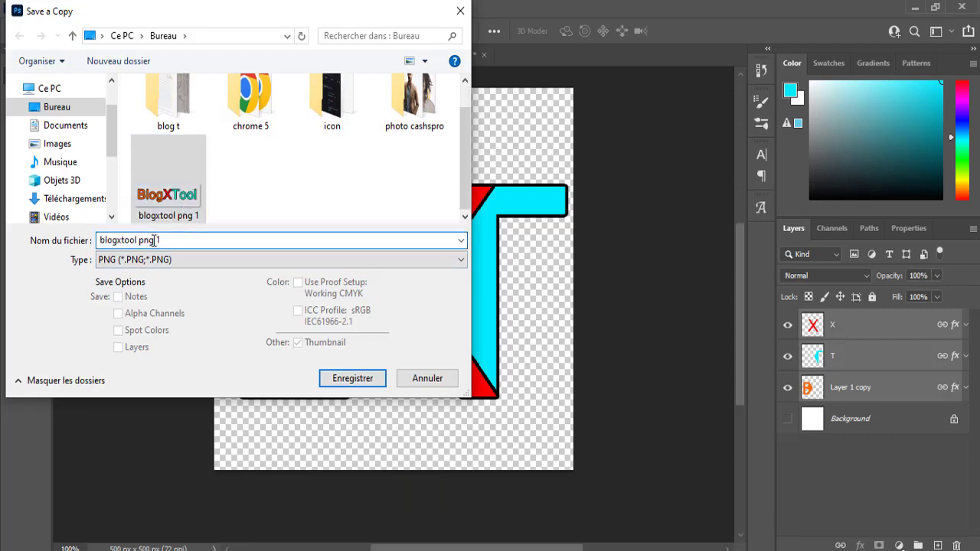
left_click_drag(154, 240, 144, 242)
type("1")
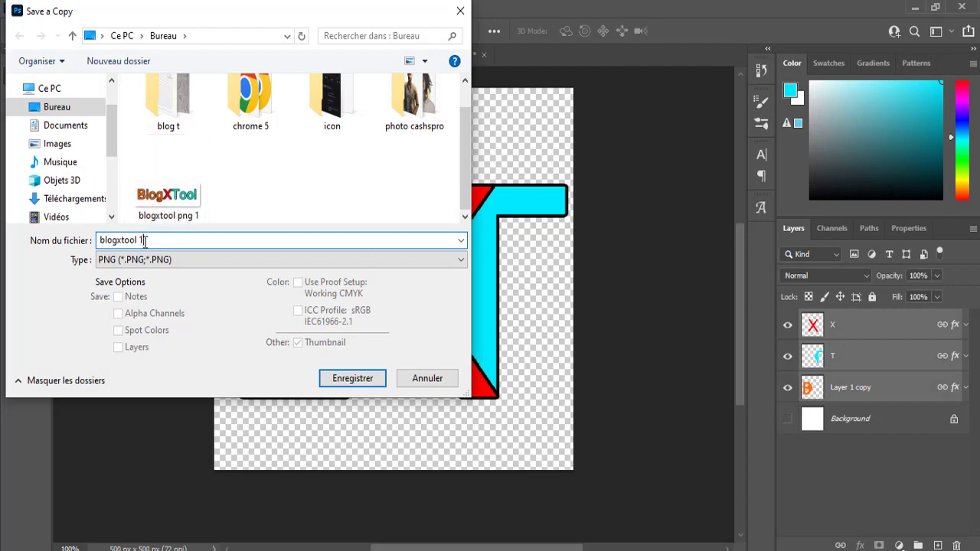
left_click(343, 383)
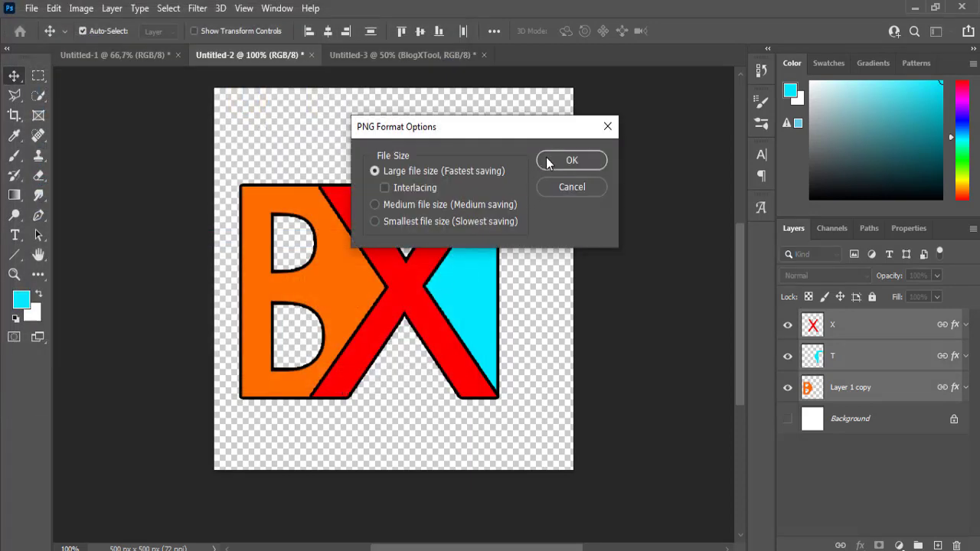
left_click(547, 159)
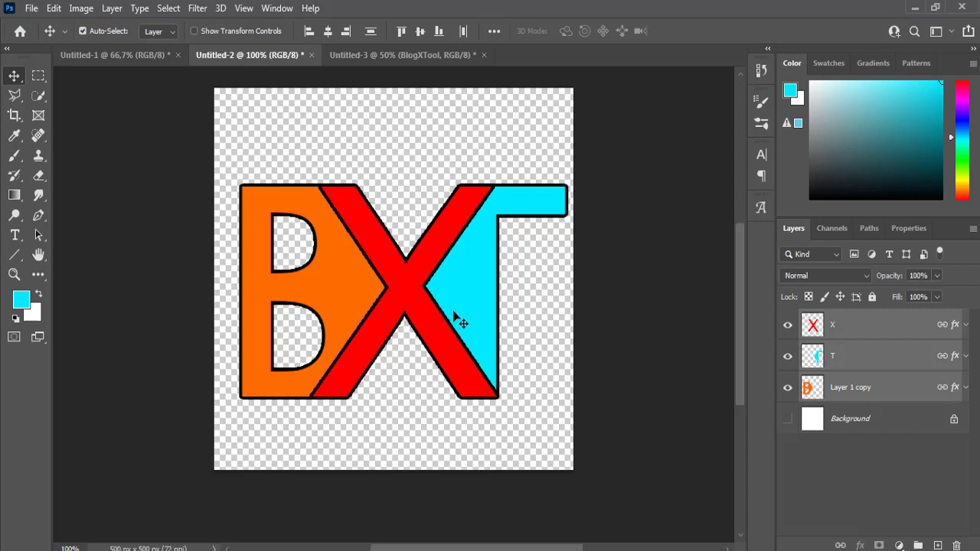
- Save the transparent logo on the desktop as a Photoshop document named "blogxtool psd", keeping Maximize Compatibility on
left_click_drag(423, 249, 92, 80)
left_click(31, 9)
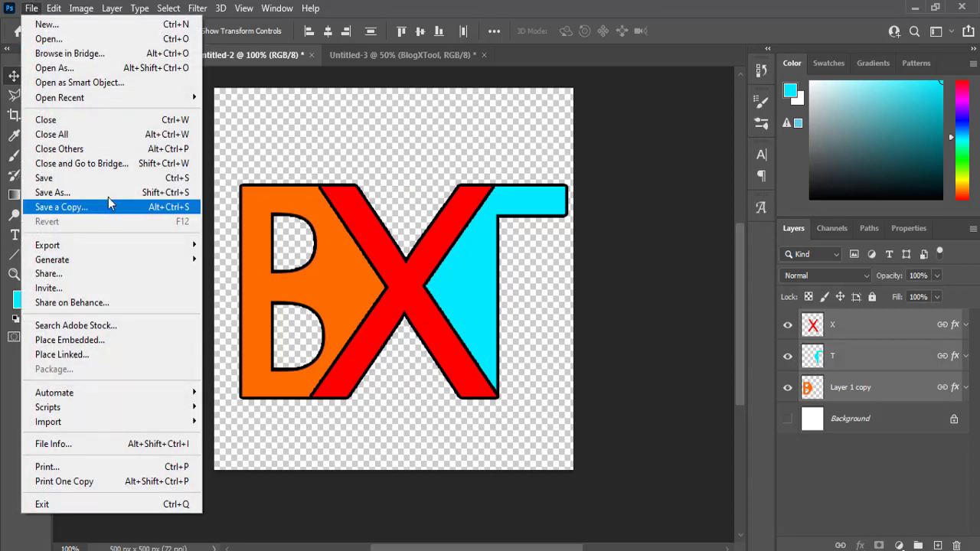
left_click(150, 193)
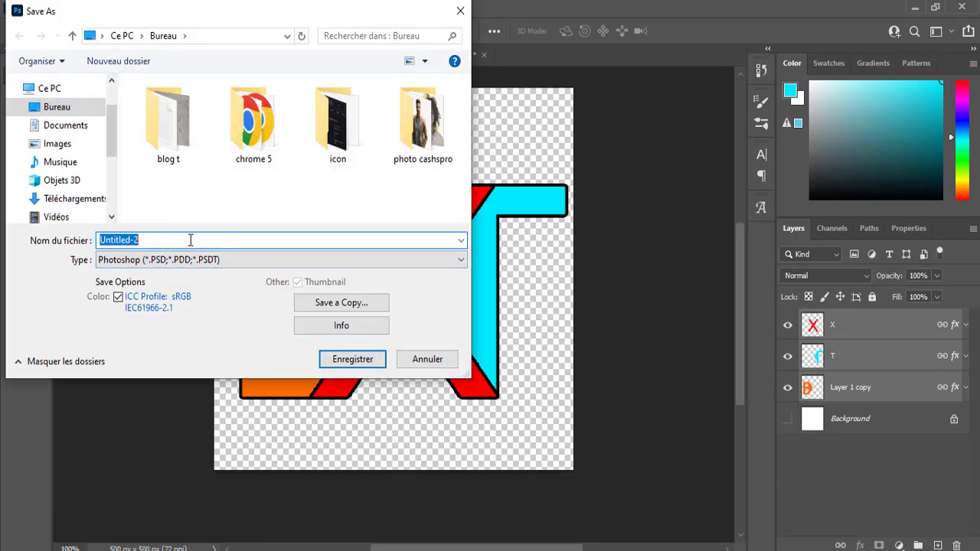
type("b")
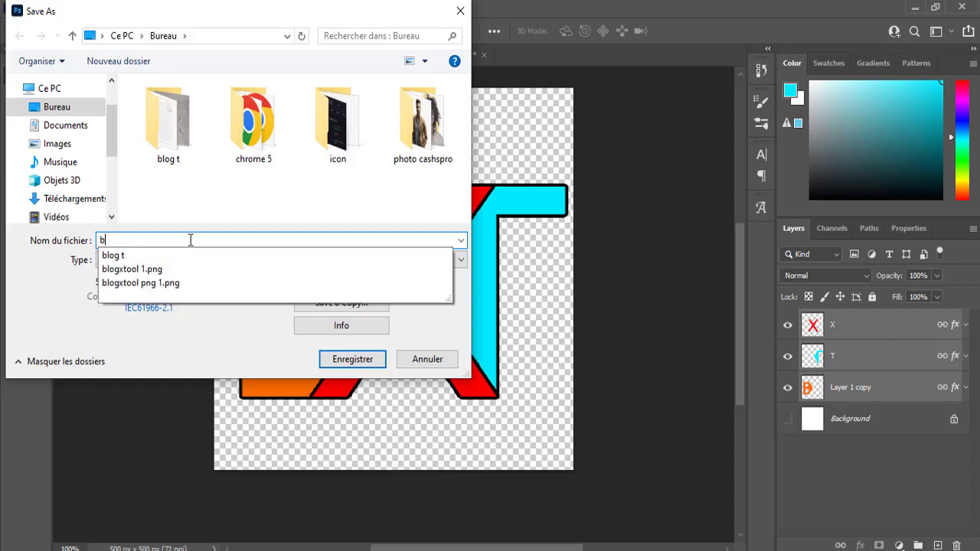
type("logxtool")
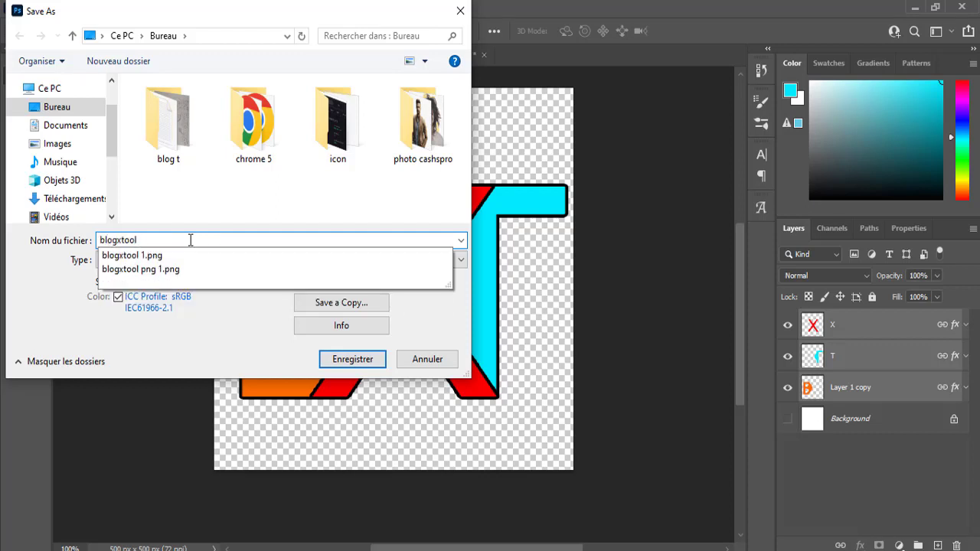
type(" psd")
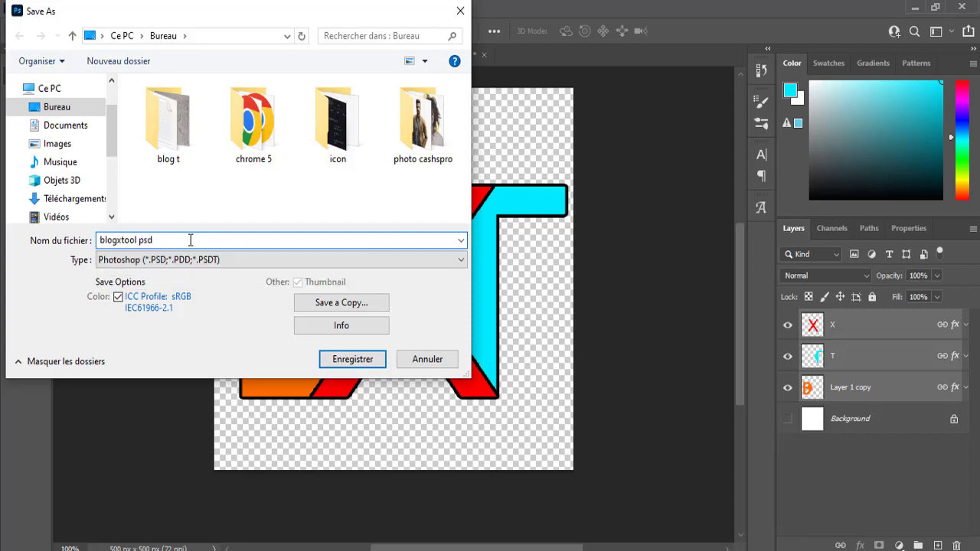
key("Return")
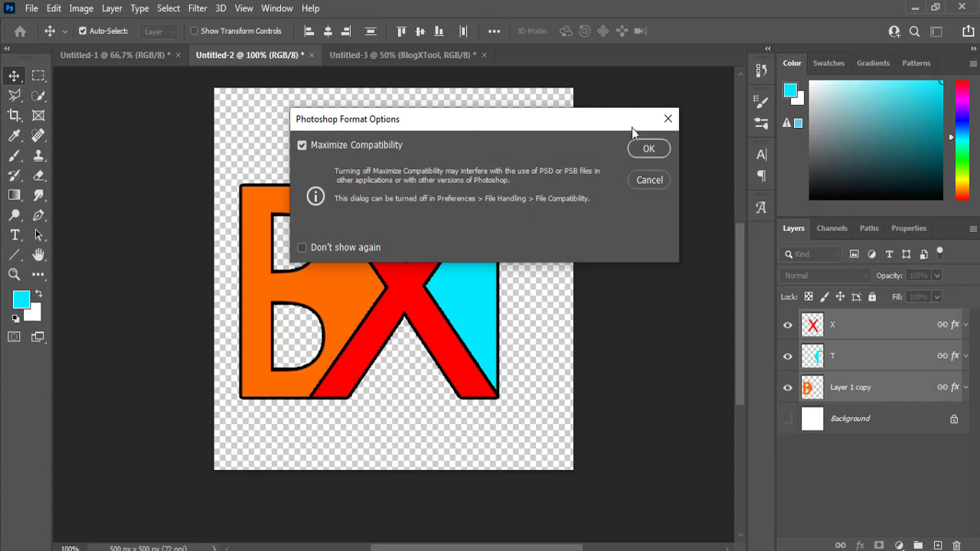
left_click(648, 149)
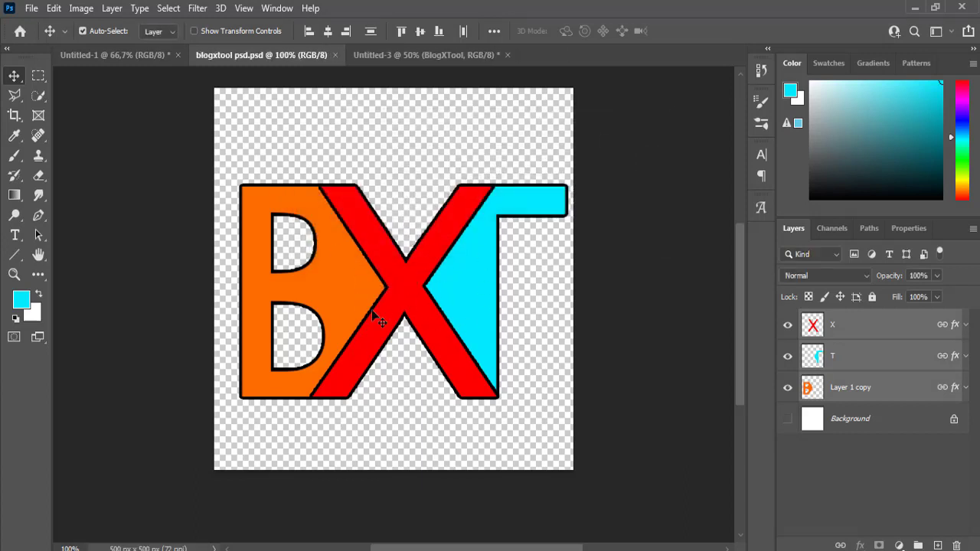
- Switch to the Untitled-3 document and duplicate the BlogXTool text layer as "BlogXTool copy"
left_click(371, 55)
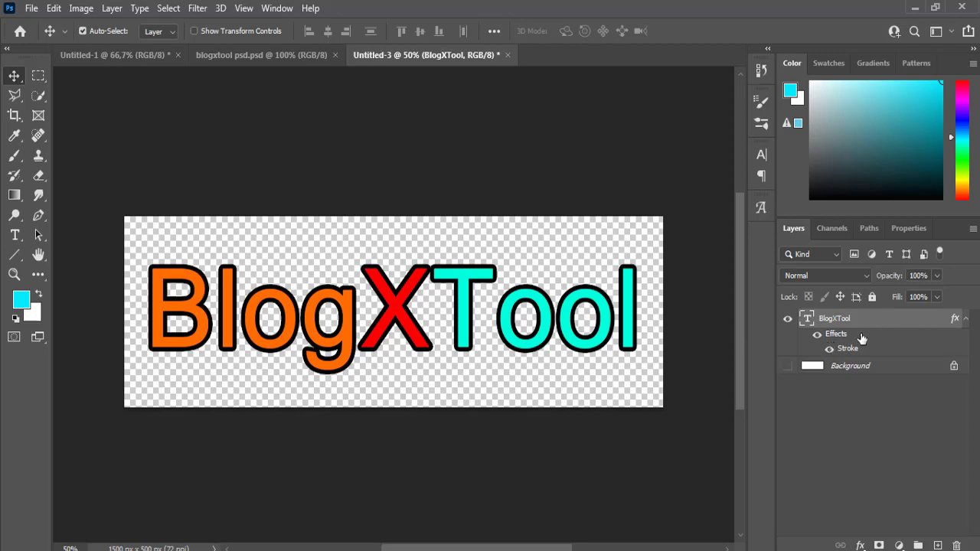
right_click(878, 324)
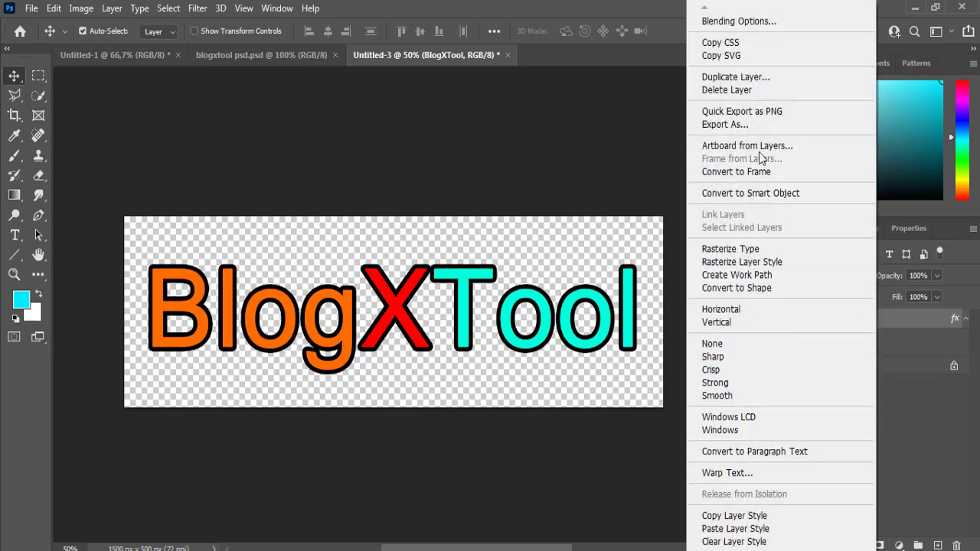
left_click(754, 85)
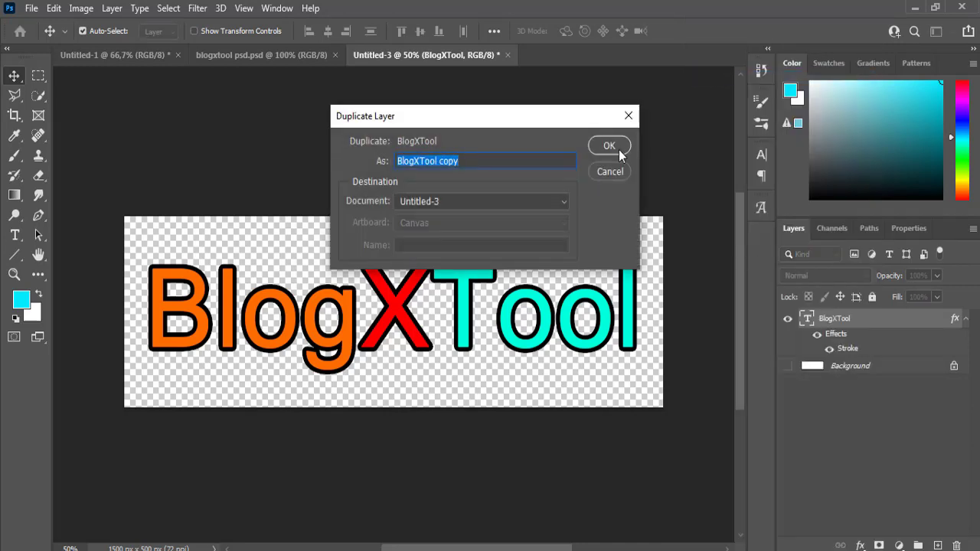
left_click(617, 147)
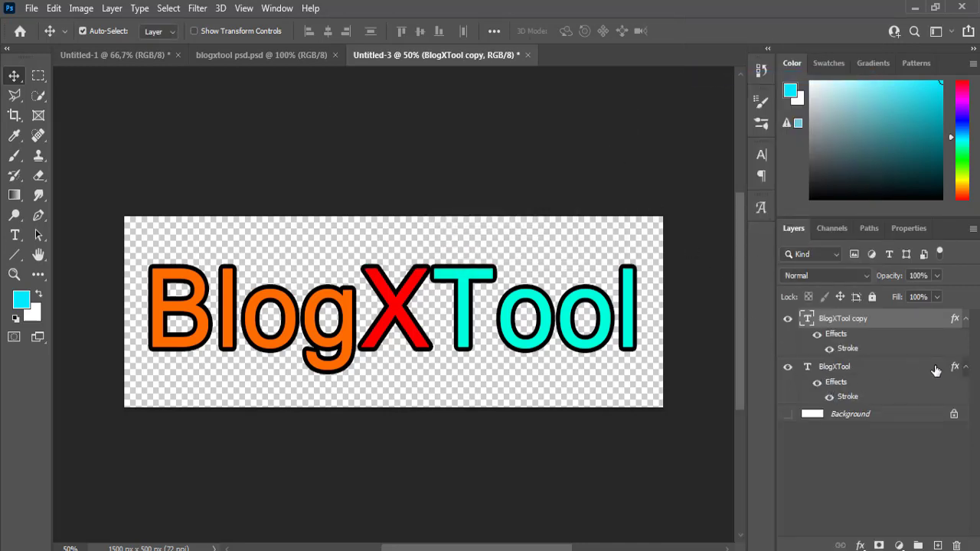
- Hide the original BlogXTool text layer and rasterize the type of the BlogXTool copy layer
left_click(966, 368)
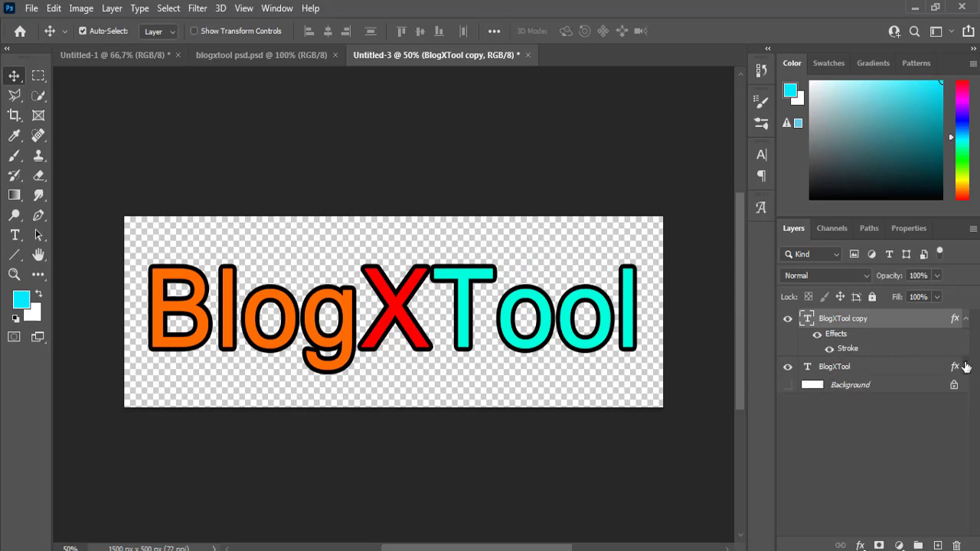
left_click(965, 318)
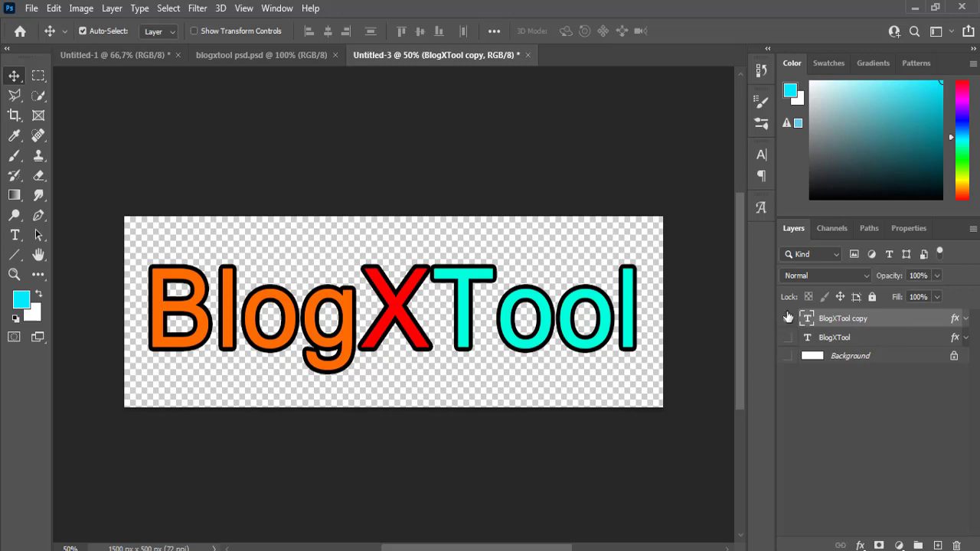
right_click(890, 325)
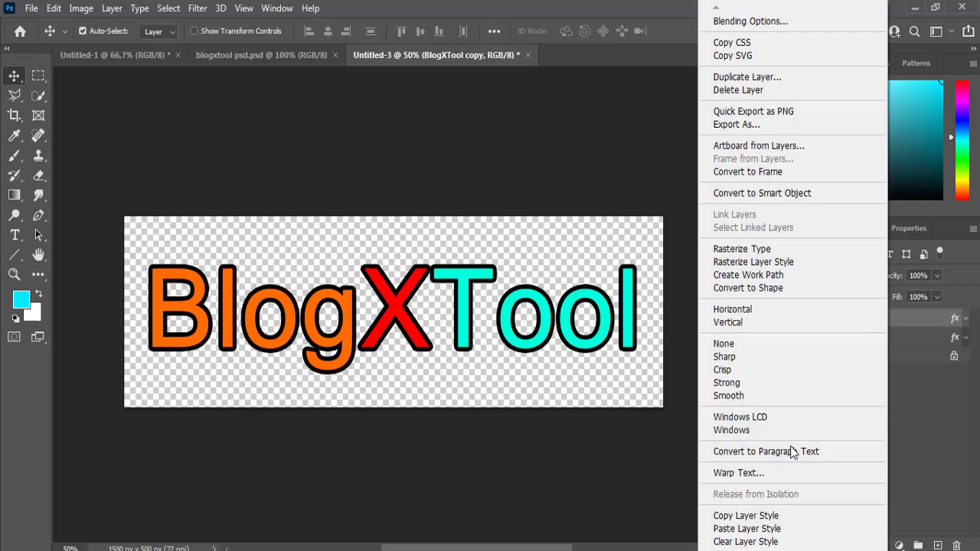
left_click(756, 252)
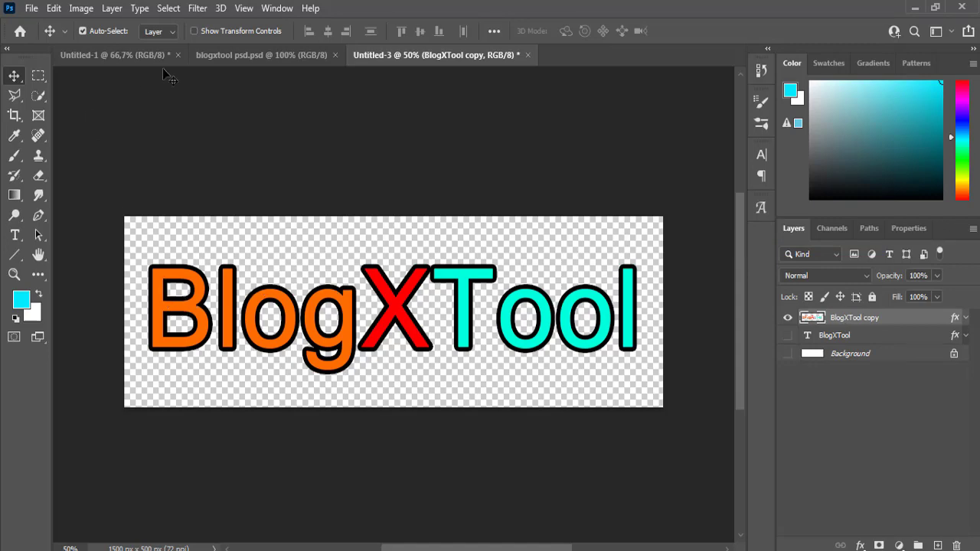
- Show the transform controls and scale the BlogXTool copy wordmark down proportionally, placing it in the right part of the canvas
left_click(194, 32)
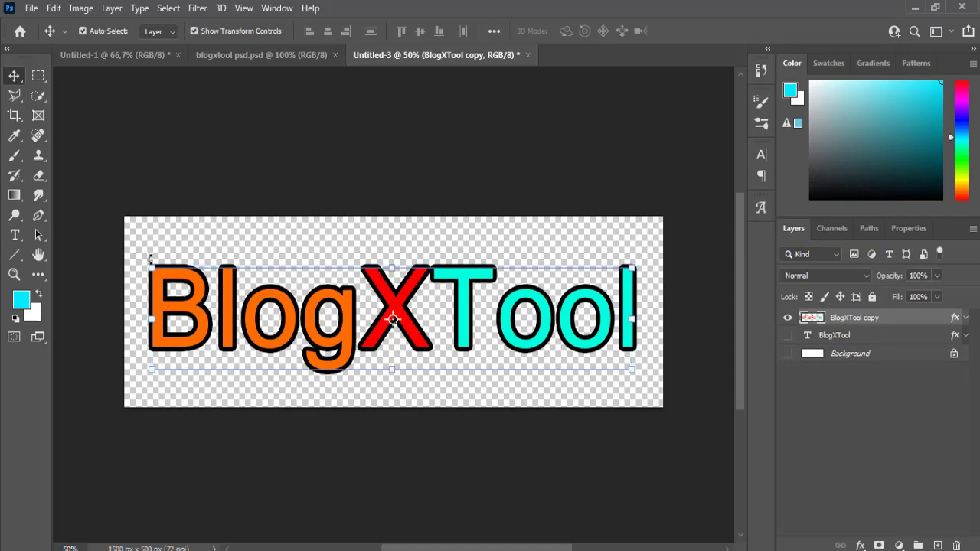
left_click_drag(149, 261, 346, 328)
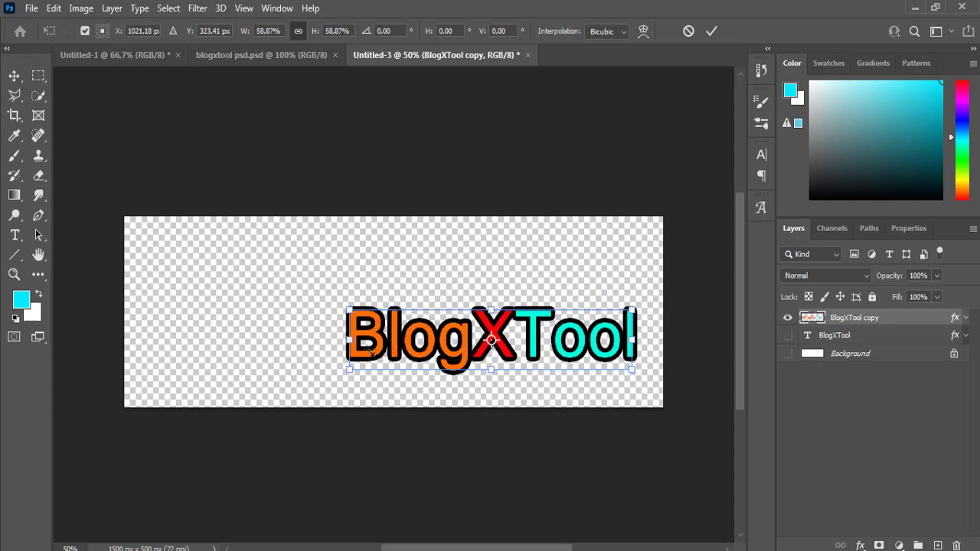
left_click_drag(398, 348, 400, 337)
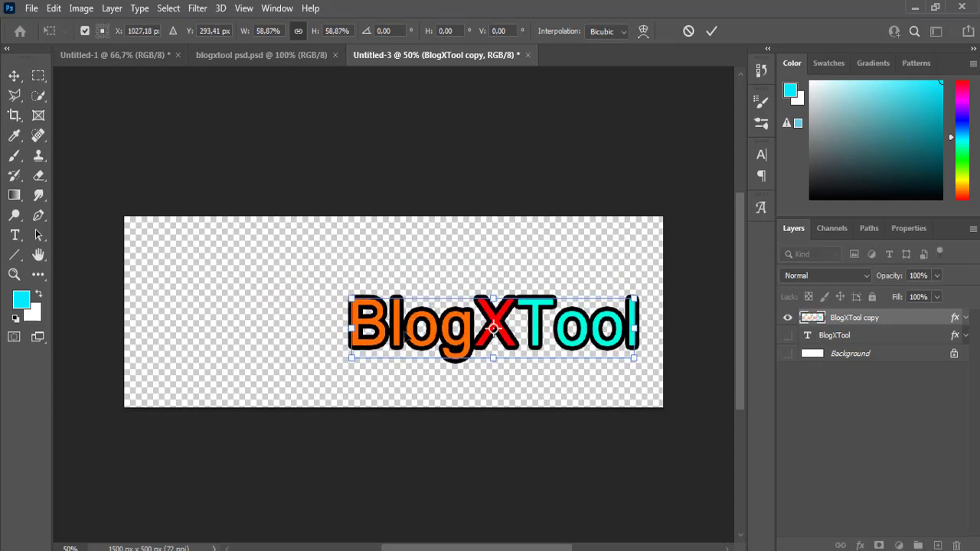
left_click_drag(351, 295, 296, 268)
key("Return")
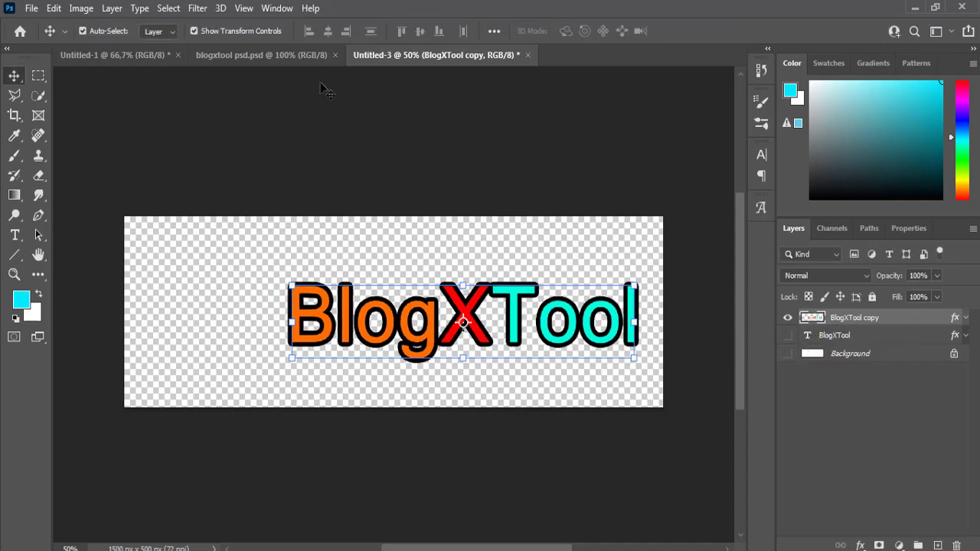
- Bring the linked X, T and Layer 1 copy layers from blogxtool psd.psd into Untitled-3, placing the letters left of the wordmark
left_click(257, 53)
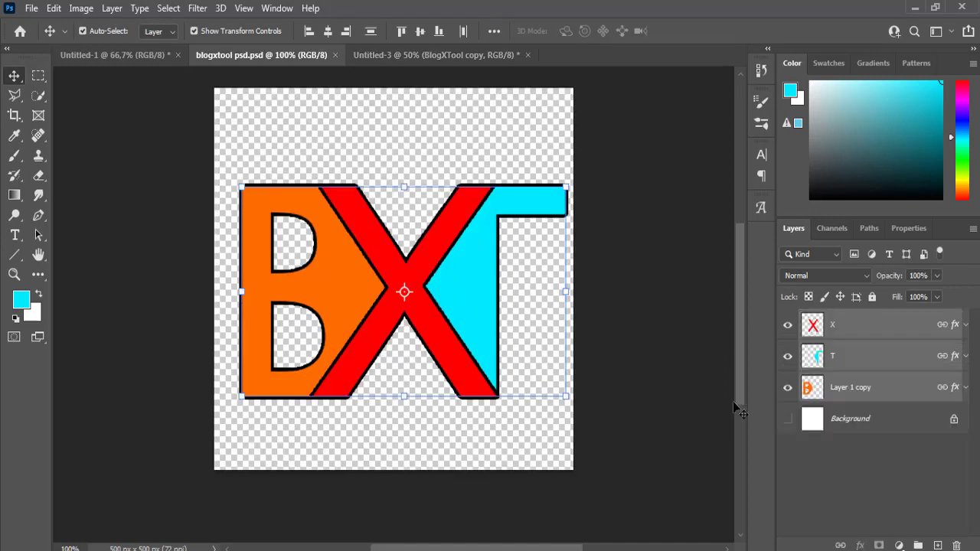
left_click(869, 357)
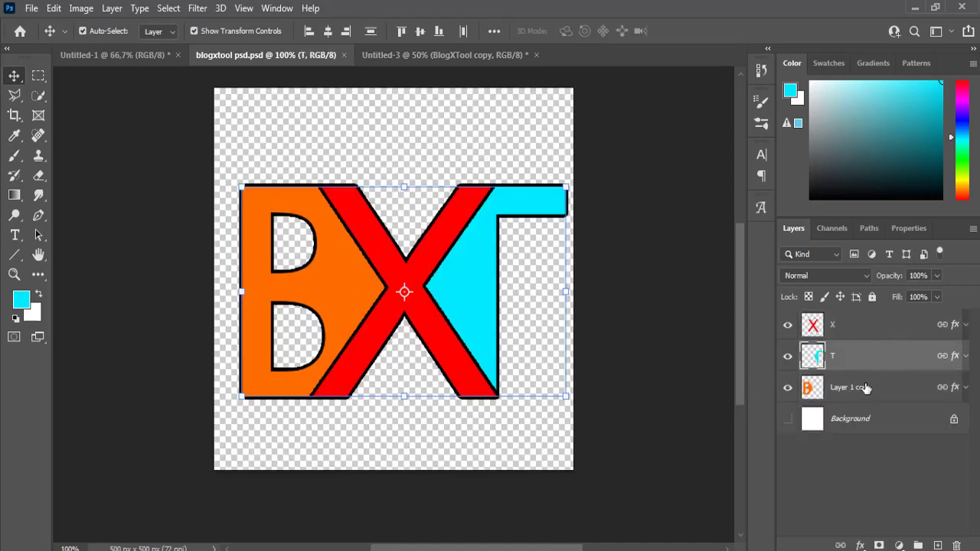
left_click(872, 326, "ctrl")
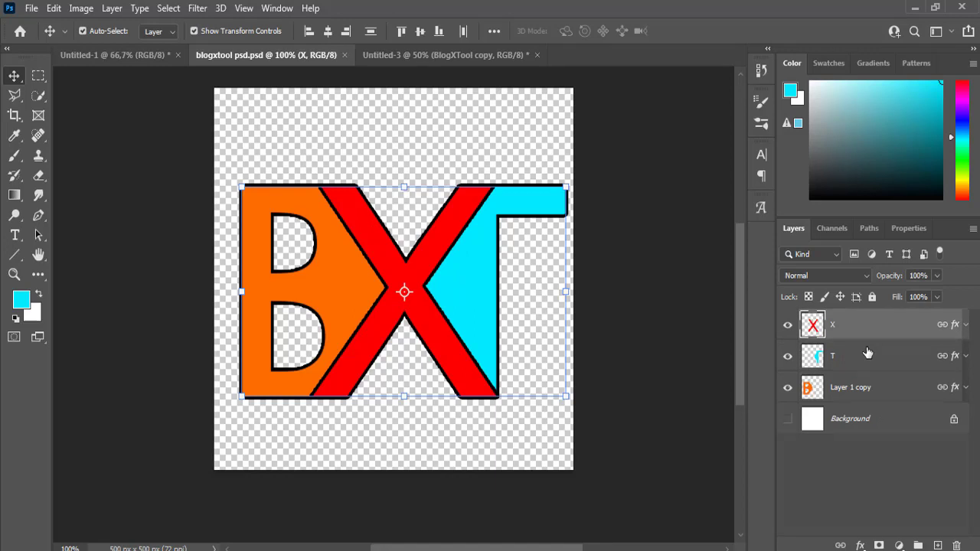
left_click(875, 400, "ctrl")
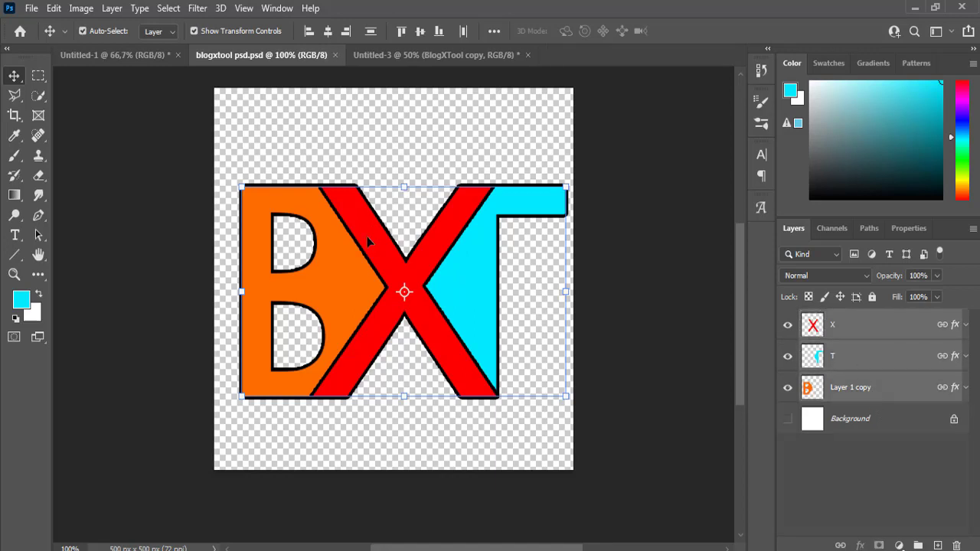
left_click_drag(366, 233, 220, 291)
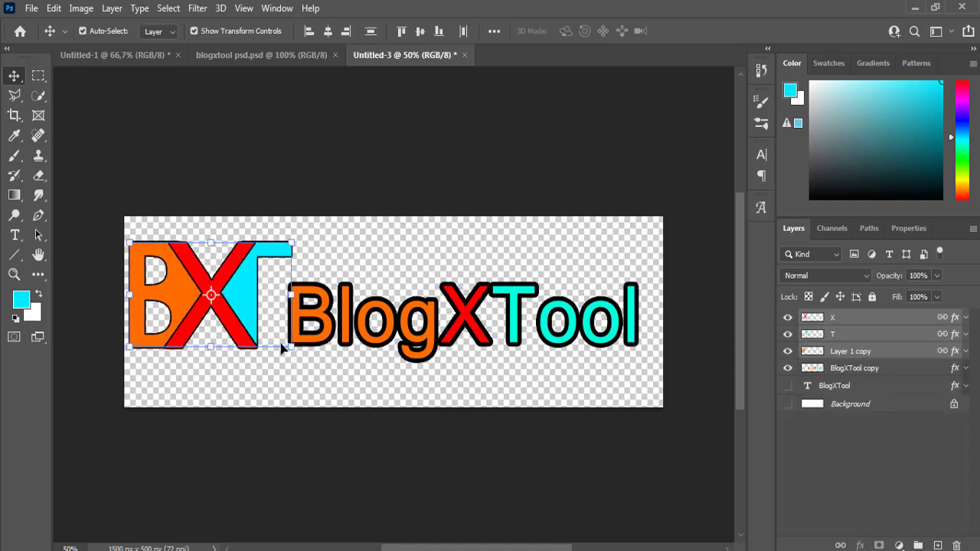
- Enlarge the linked BXT letters proportionally to fill most of the canvas height and position them near the canvas's left edge
left_click_drag(290, 346, 315, 374)
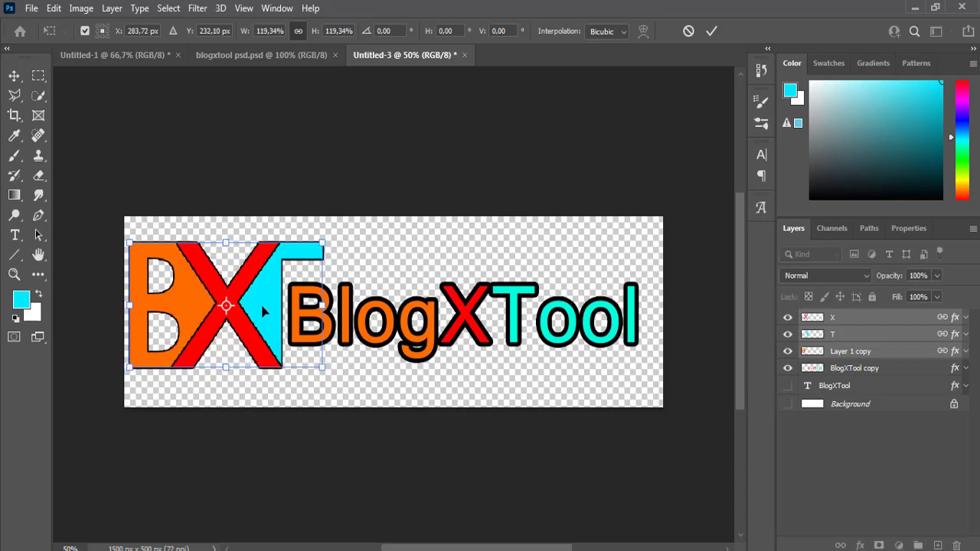
left_click_drag(263, 311, 269, 318)
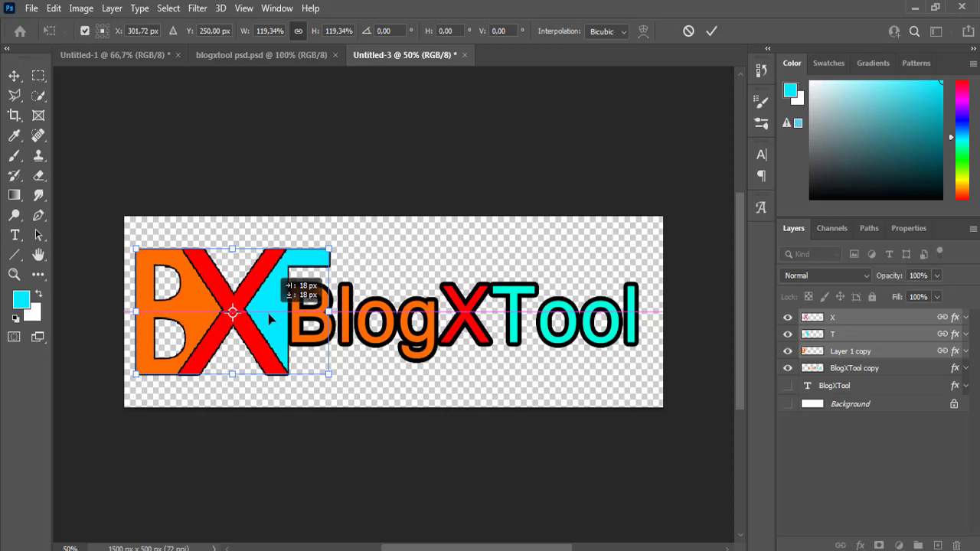
left_click_drag(269, 317, 269, 301)
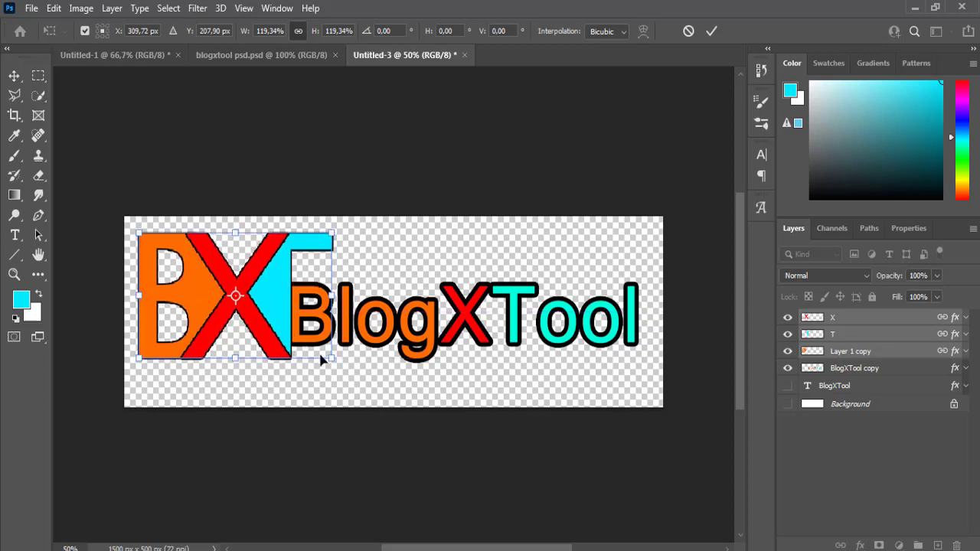
left_click_drag(333, 362, 379, 397)
key("Return")
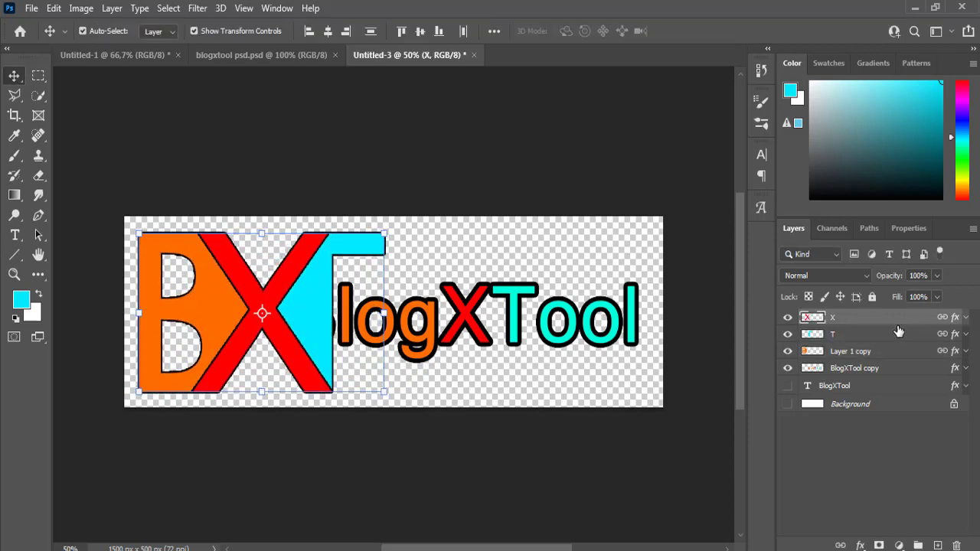
- Move the BlogXTool copy layer to the top of the layer stack and reposition the wordmark across the BXT letters
left_click(851, 370)
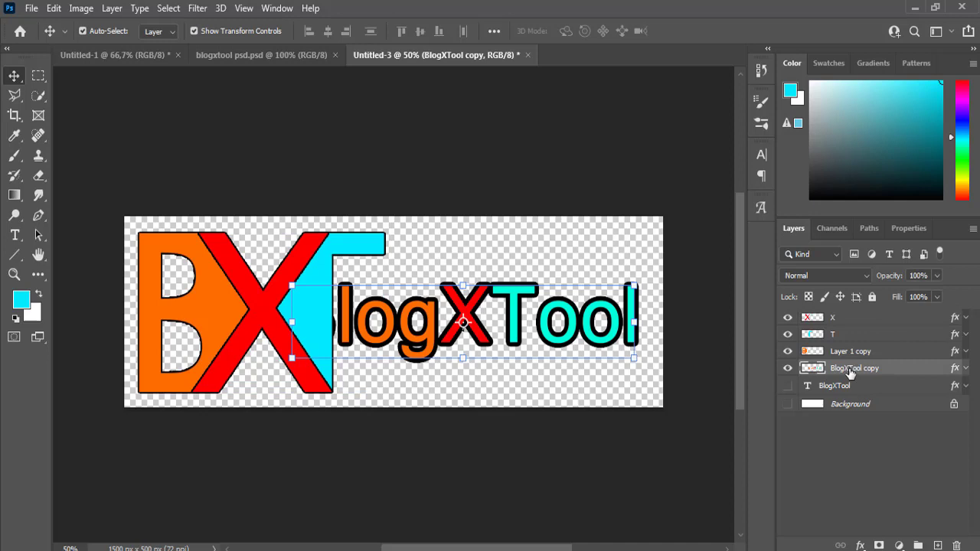
left_click_drag(464, 321, 478, 299)
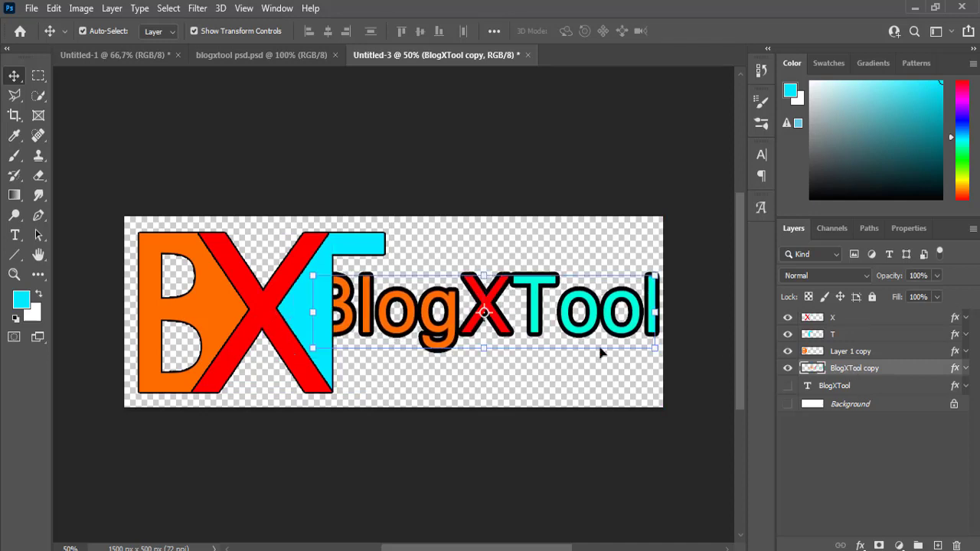
left_click_drag(884, 374, 889, 317)
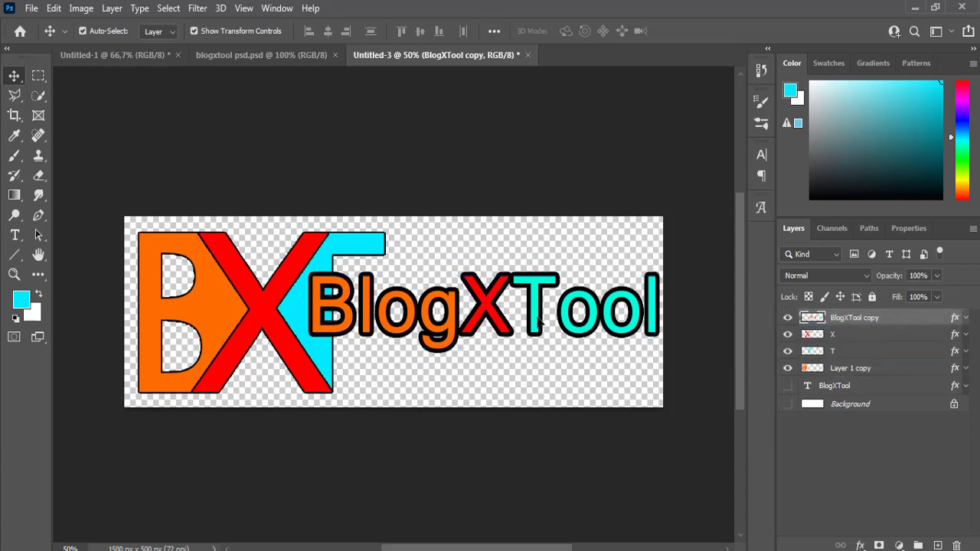
left_click_drag(533, 318, 455, 327)
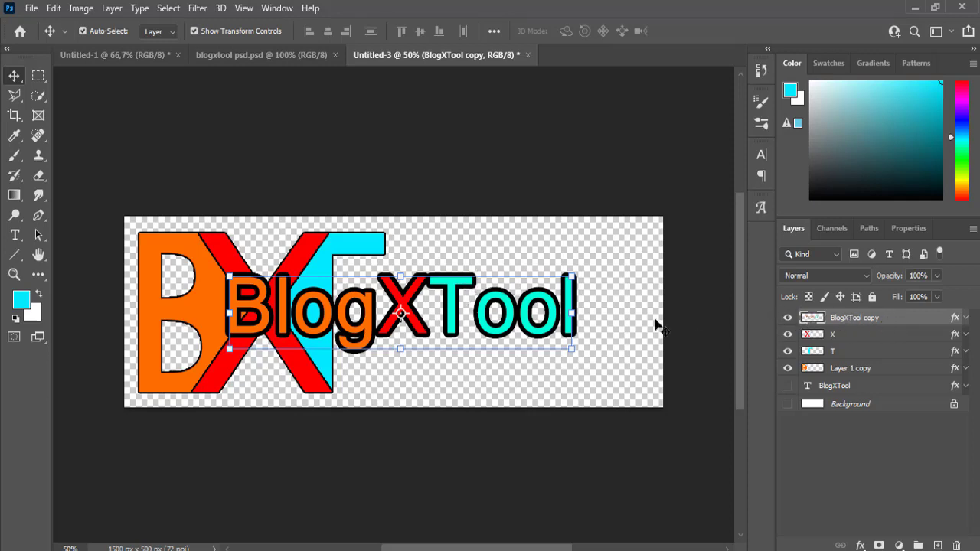
left_click_drag(453, 307, 473, 319)
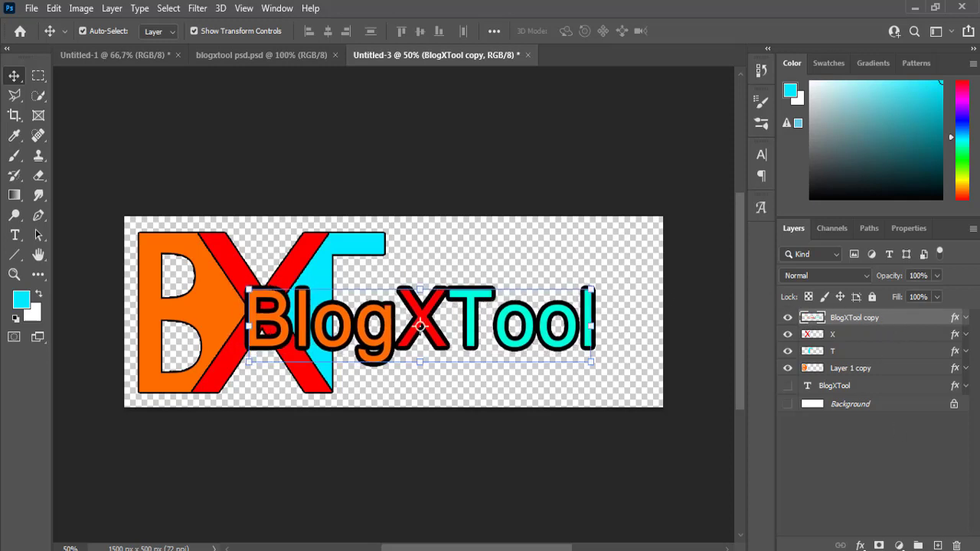
- Delete the BlogXTool copy layer
key("Delete")
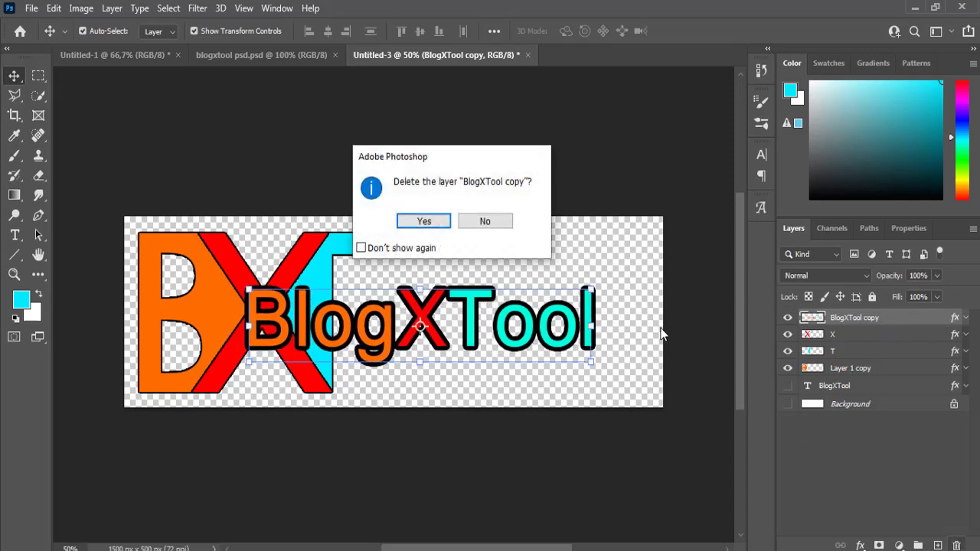
left_click(428, 225)
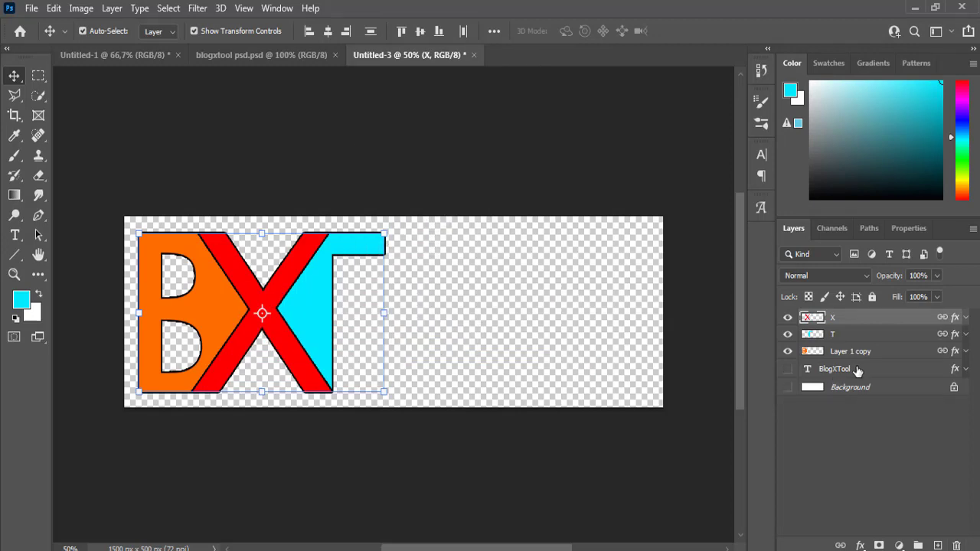
- Show the BlogXTool text layer, shift the wordmark slightly lower on the canvas, and duplicate the layer twice
left_click(787, 370)
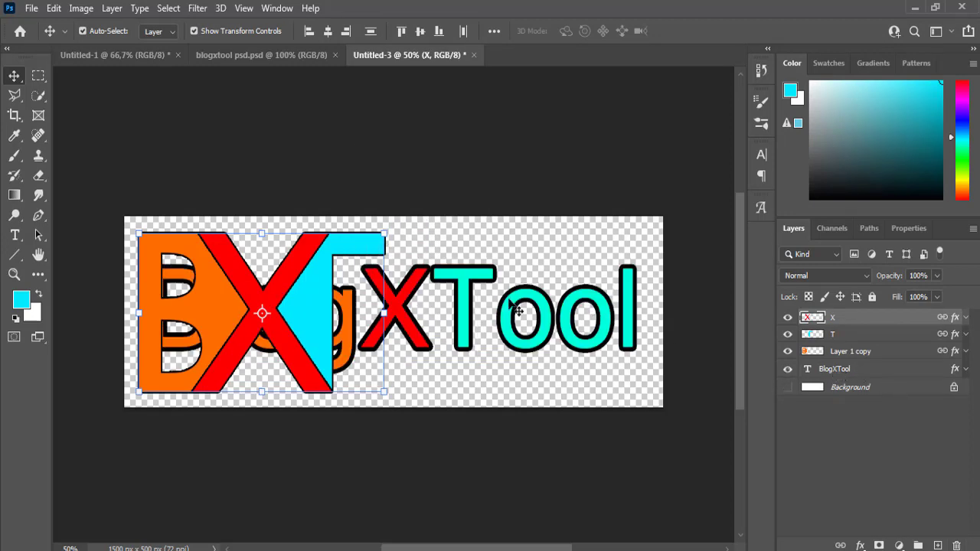
left_click_drag(466, 291, 488, 314)
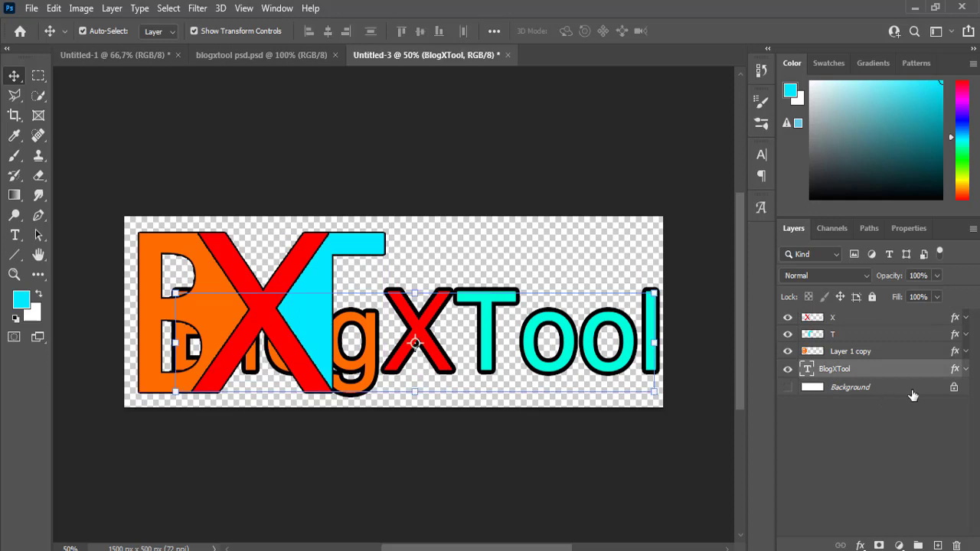
right_click(883, 371)
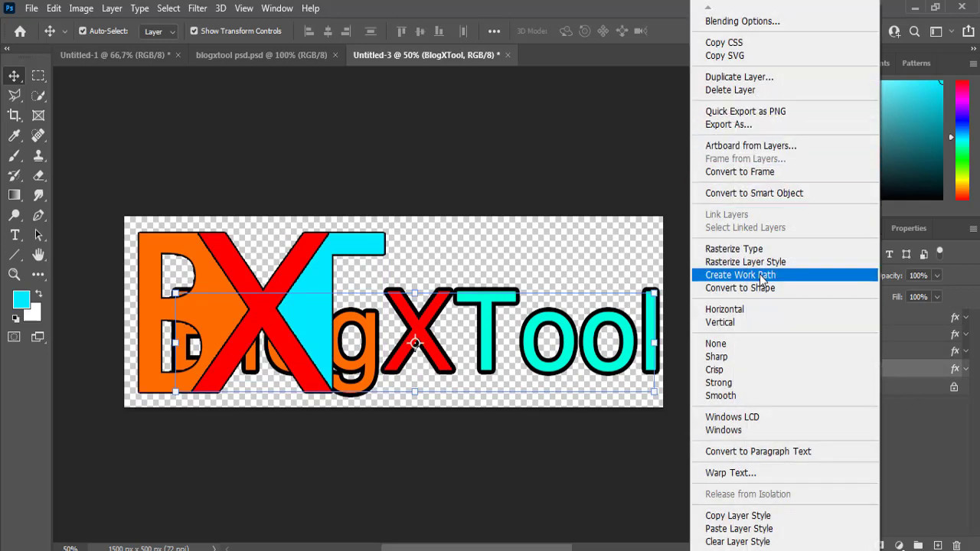
left_click(740, 76)
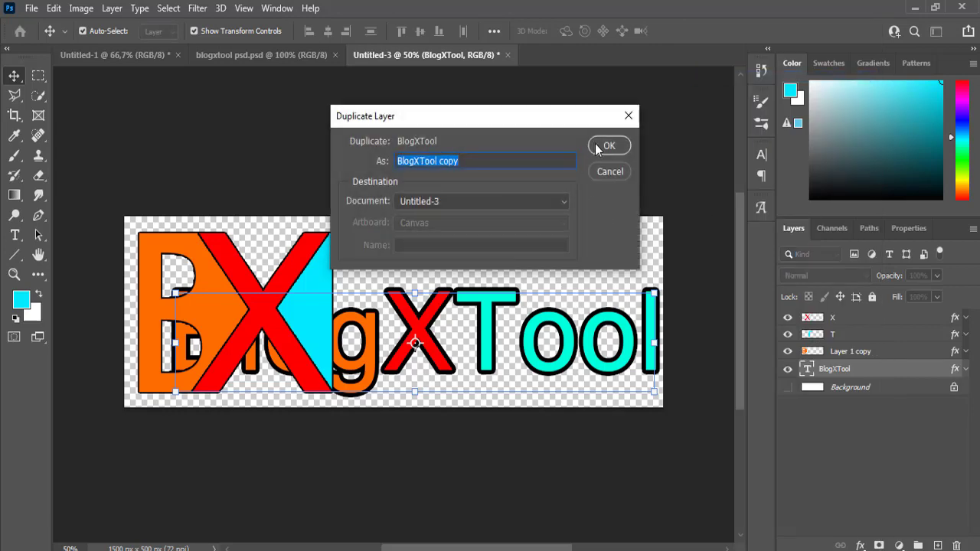
left_click(605, 146)
right_click(884, 371)
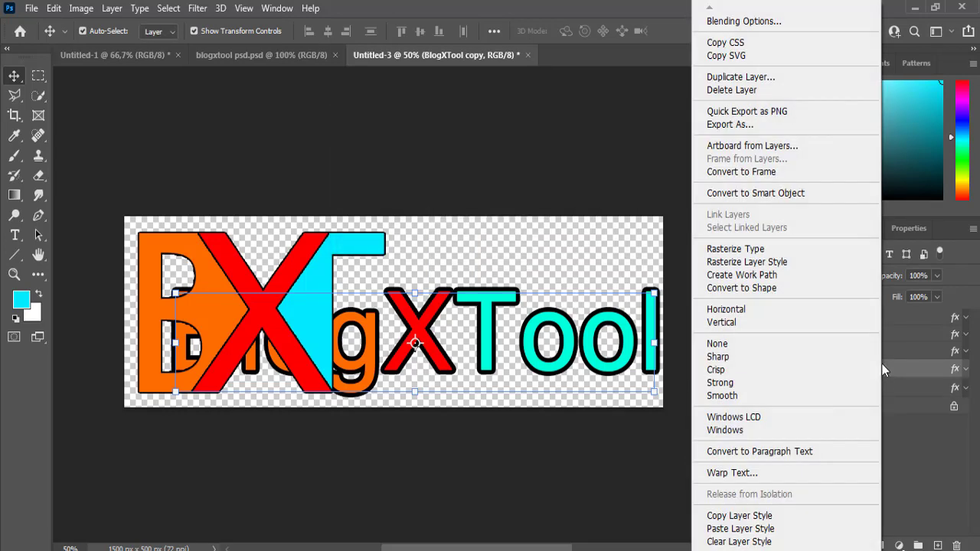
left_click(758, 77)
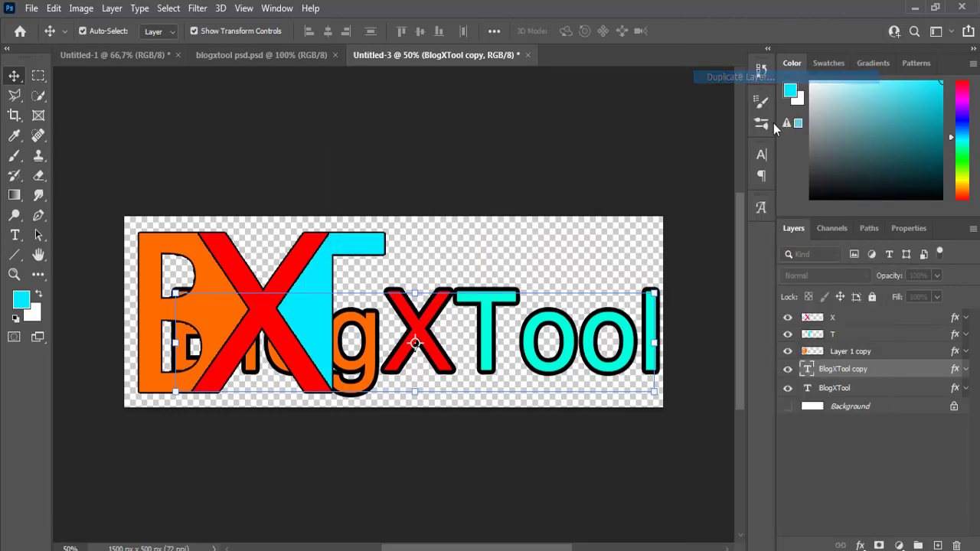
left_click(610, 146)
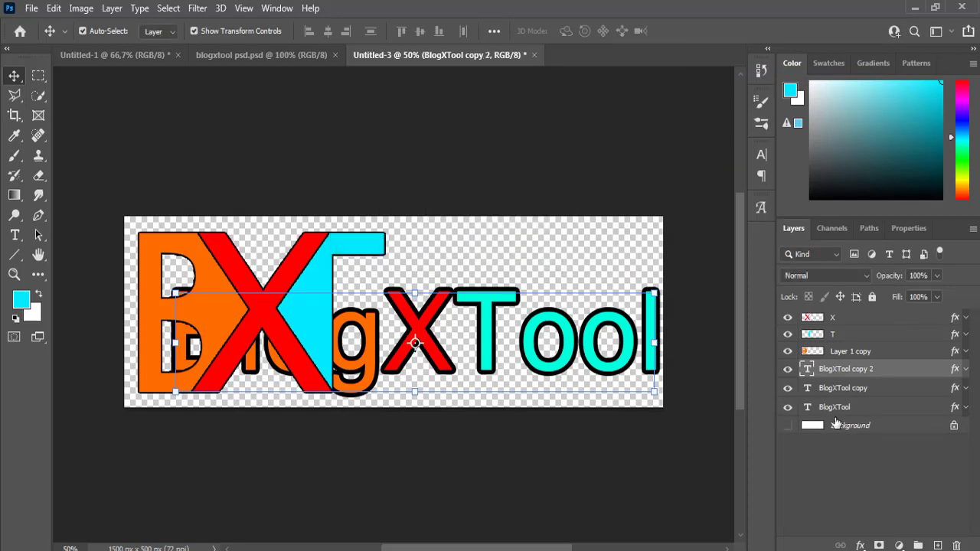
- Hide the original BlogXTool layer and move the BlogXTool copy 2 wordmark up toward the canvas's upper edge
left_click(785, 411)
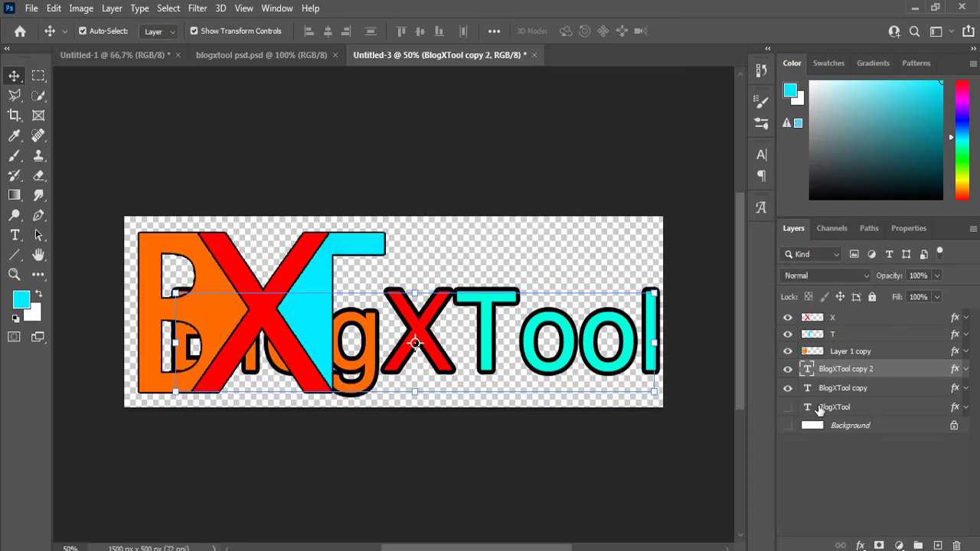
left_click(863, 411)
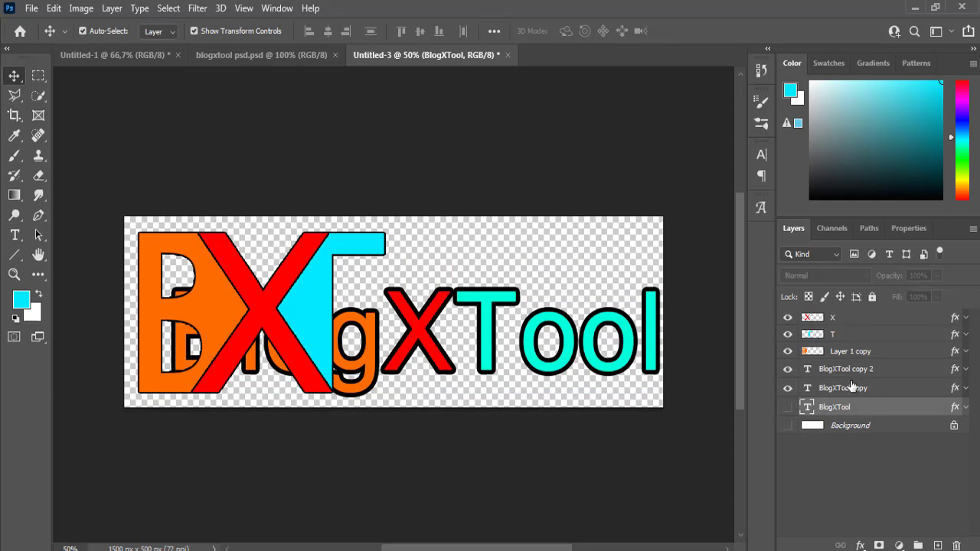
left_click(885, 389)
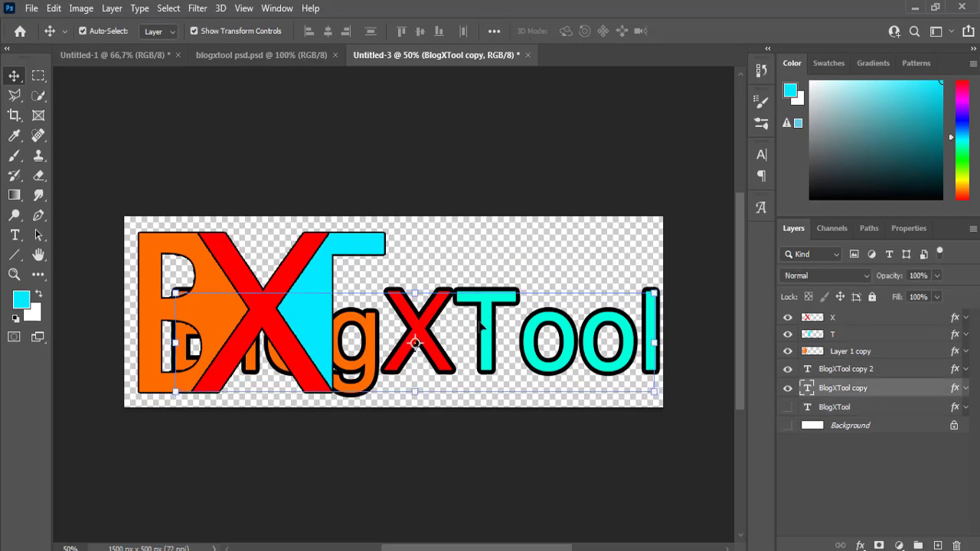
left_click_drag(414, 343, 461, 228)
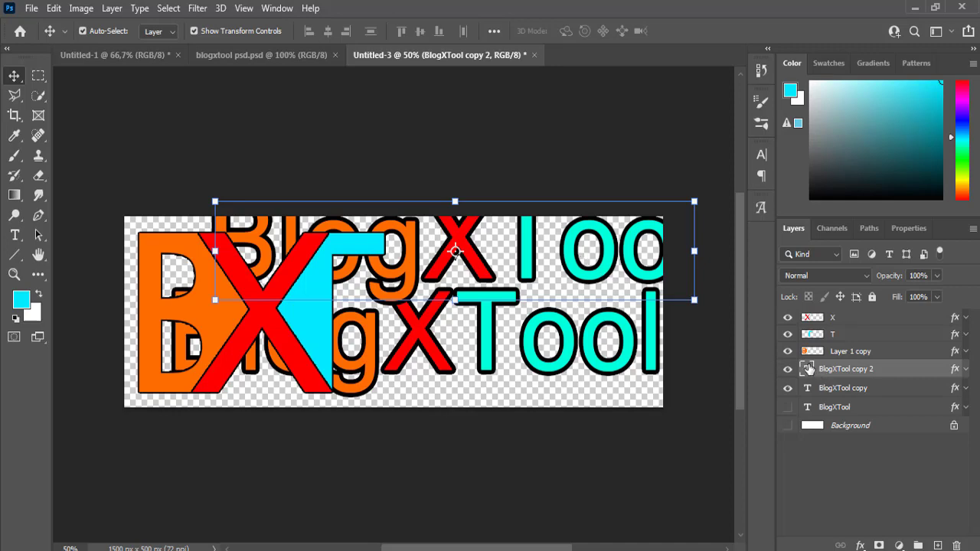
- Shorten the text of the BlogXTool copy 2 layer to Blog by deleting XTool
double_click(809, 369)
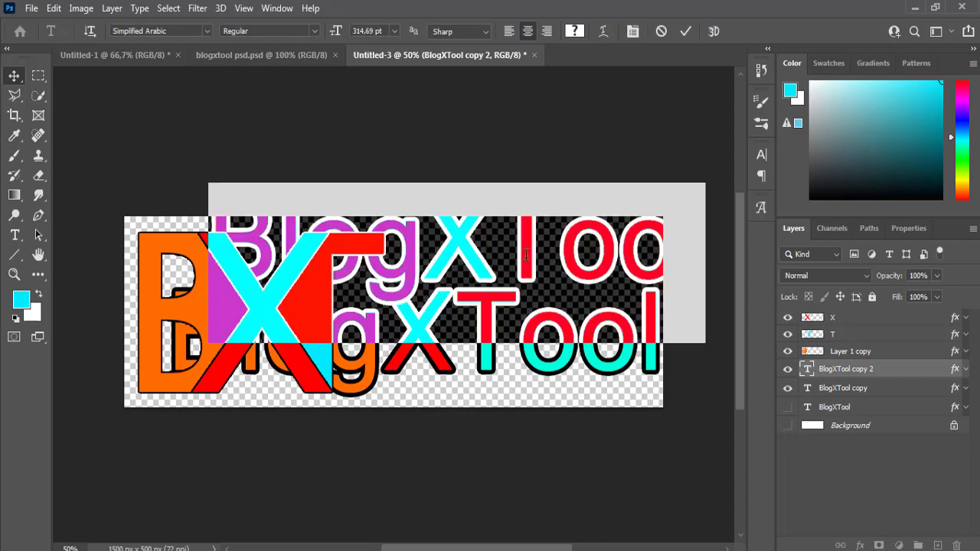
left_click(426, 253)
left_click_drag(477, 242, 677, 235)
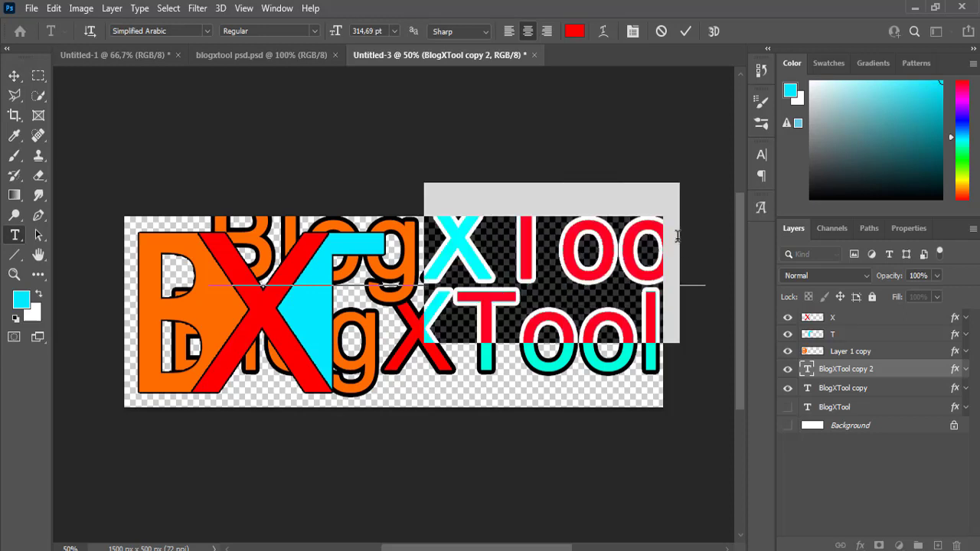
key("BackSpace")
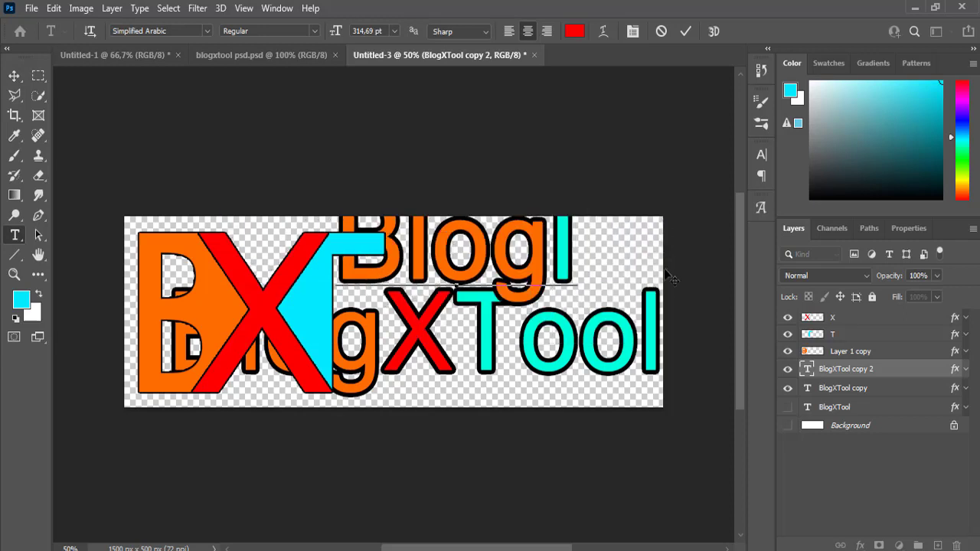
left_click_drag(563, 256, 587, 258)
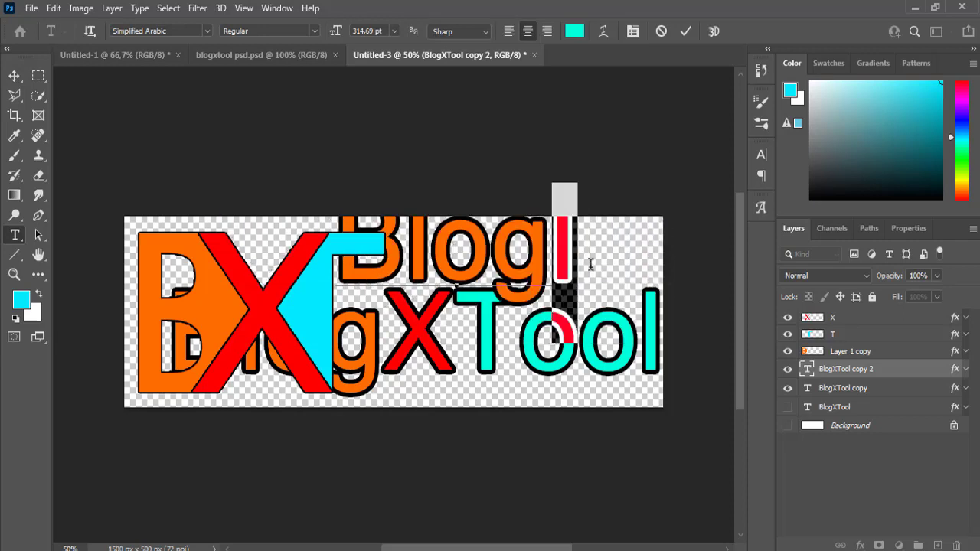
key("BackSpace")
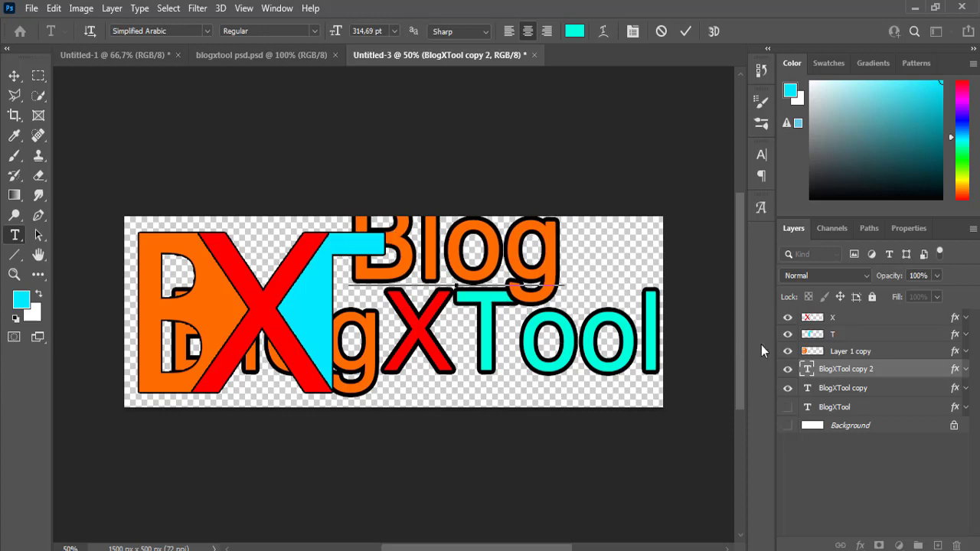
- Move the Blog text layer directly below the X layer and place the word to the right of the BXT letters
left_click_drag(890, 375, 850, 329)
key("v")
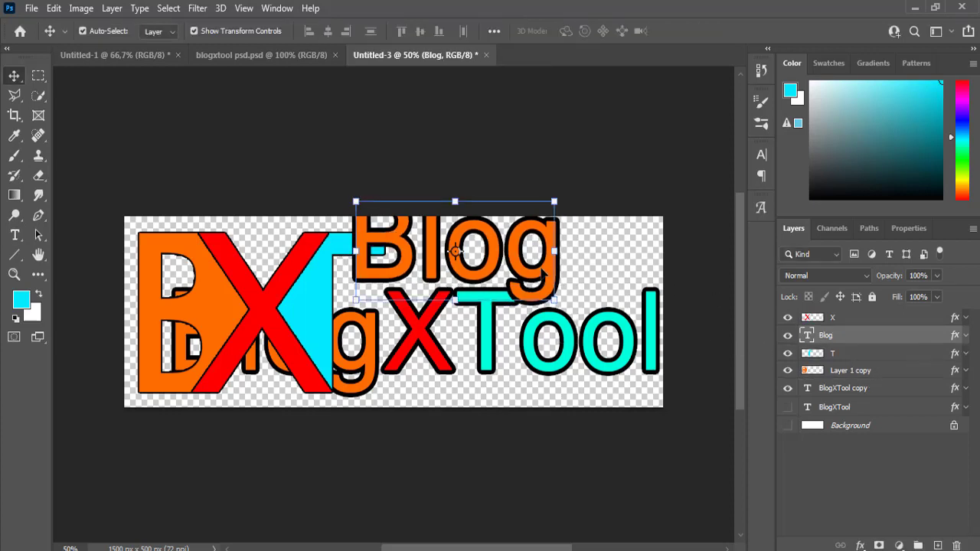
left_click_drag(545, 280, 602, 299)
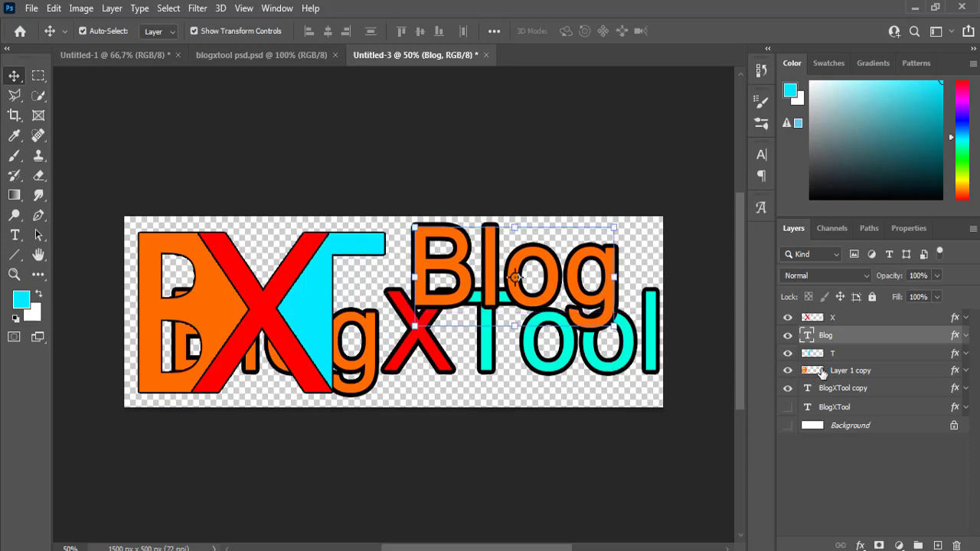
- Move the Blog layer to the top of the layer stack and the BlogXTool copy layer directly beneath it
left_click(871, 390)
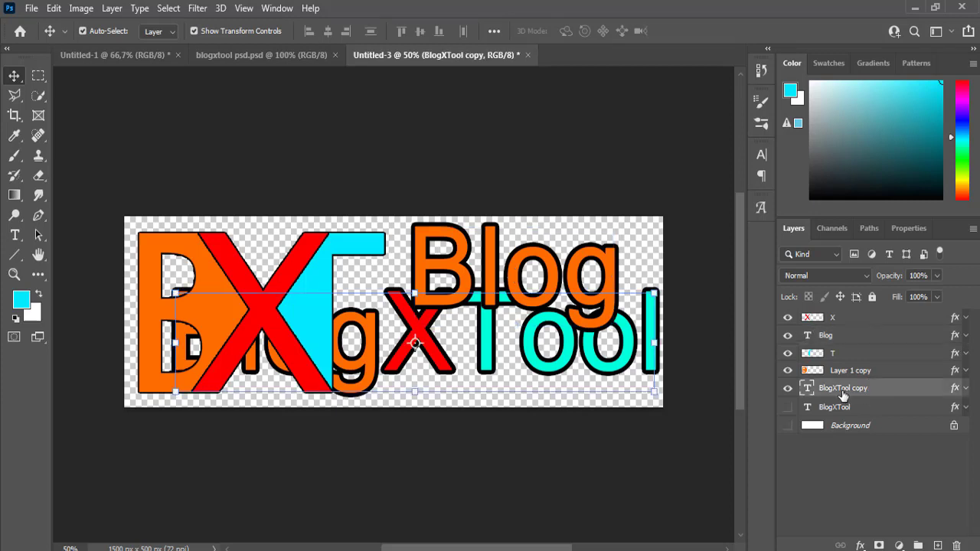
left_click(847, 338)
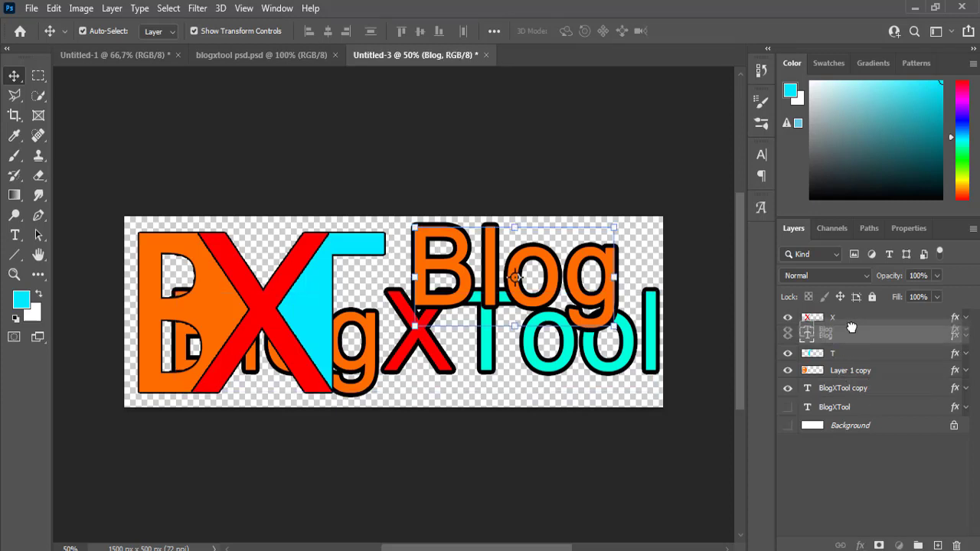
left_click_drag(848, 314, 848, 315)
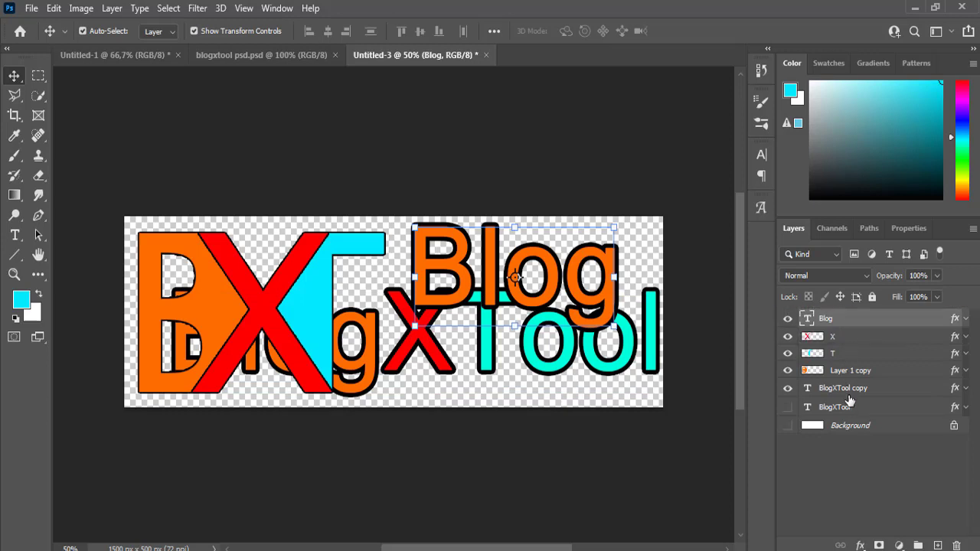
left_click_drag(850, 398, 870, 340)
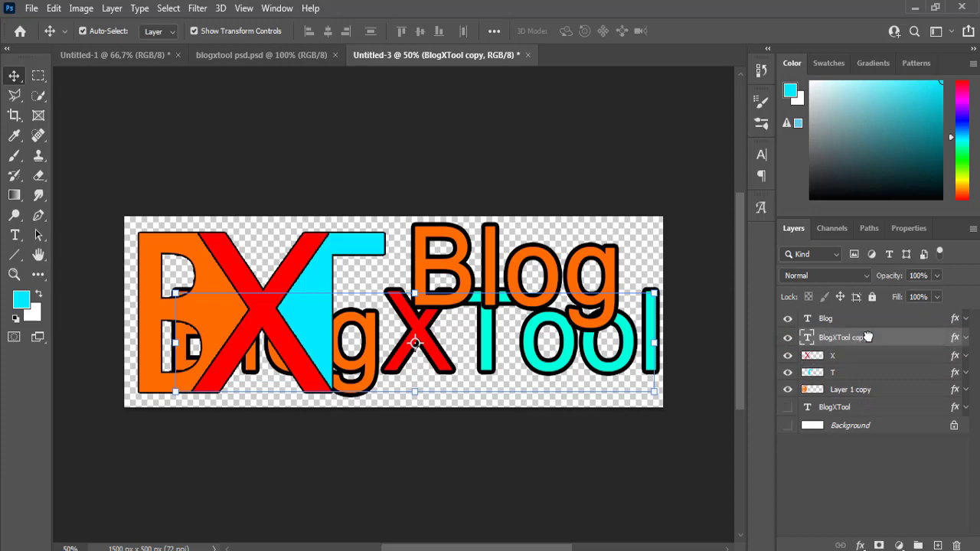
- Shift the BlogXTool copy wordmark lower and reduce its text to XTool, keeping the letter colours
left_click_drag(470, 351, 468, 370)
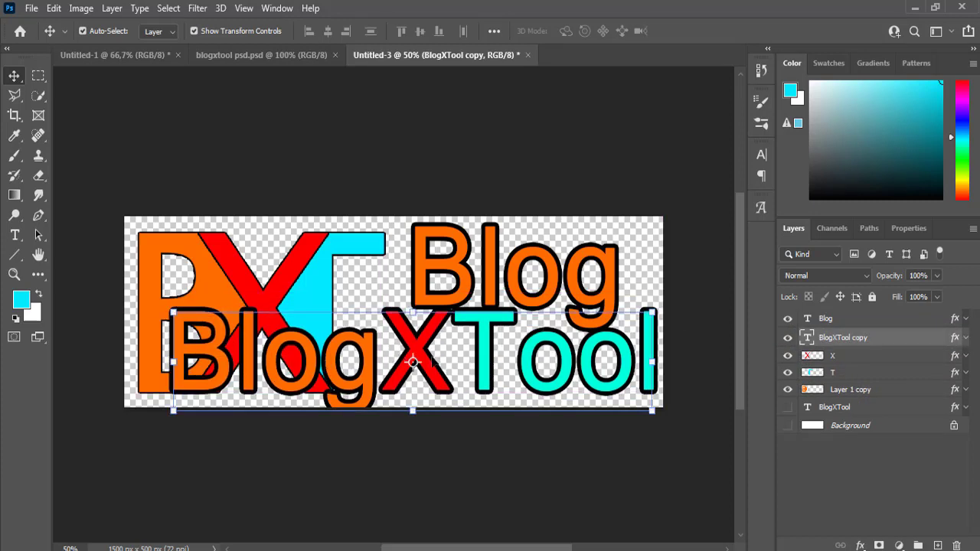
double_click(389, 359)
left_click(382, 365)
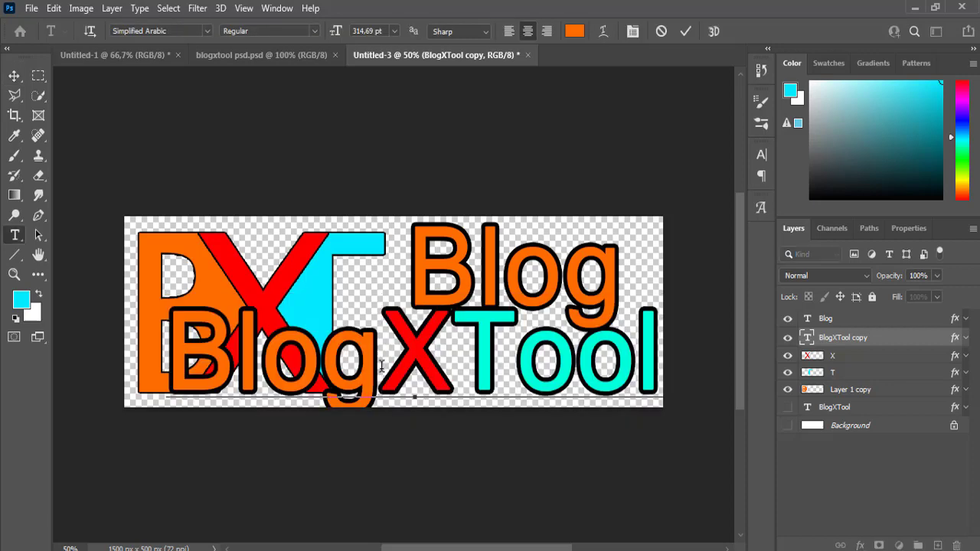
left_click_drag(339, 358, 220, 352)
key("Right")
key("shift+End")
key("ctrl+c")
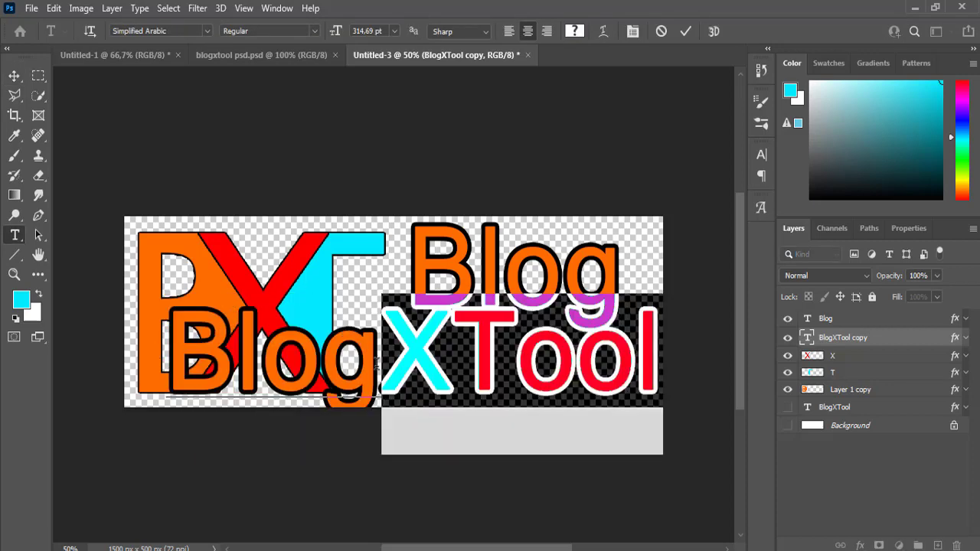
key("ctrl")
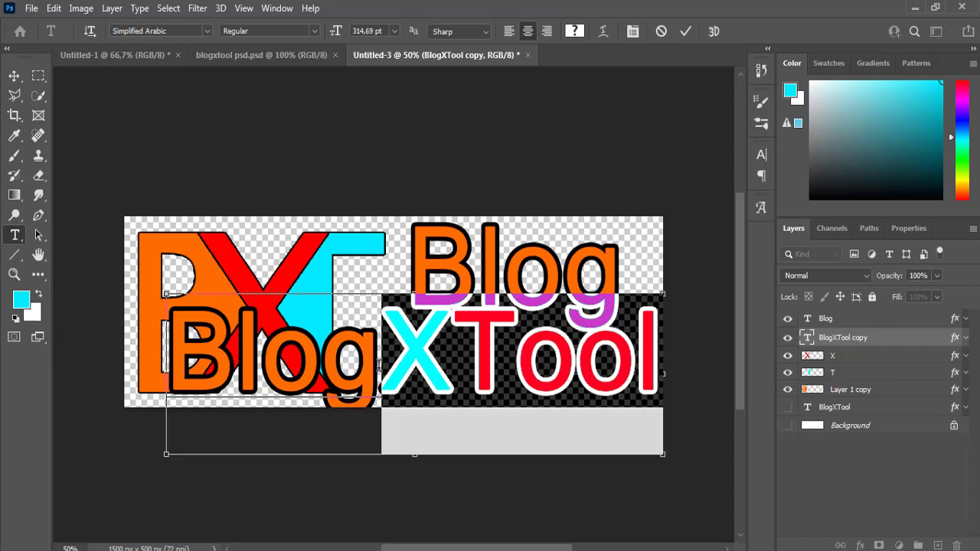
key("BackSpace")
key("shift+Home")
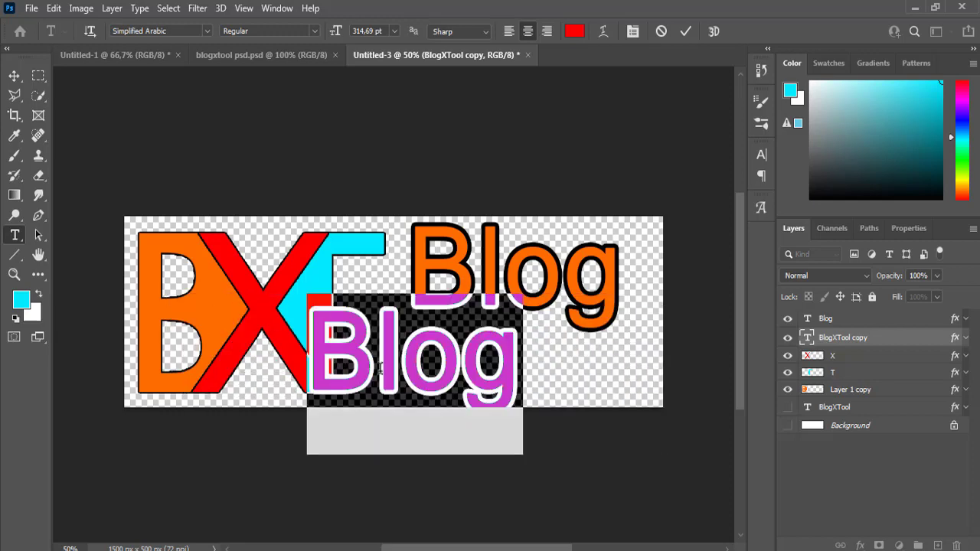
key("ctrl+v")
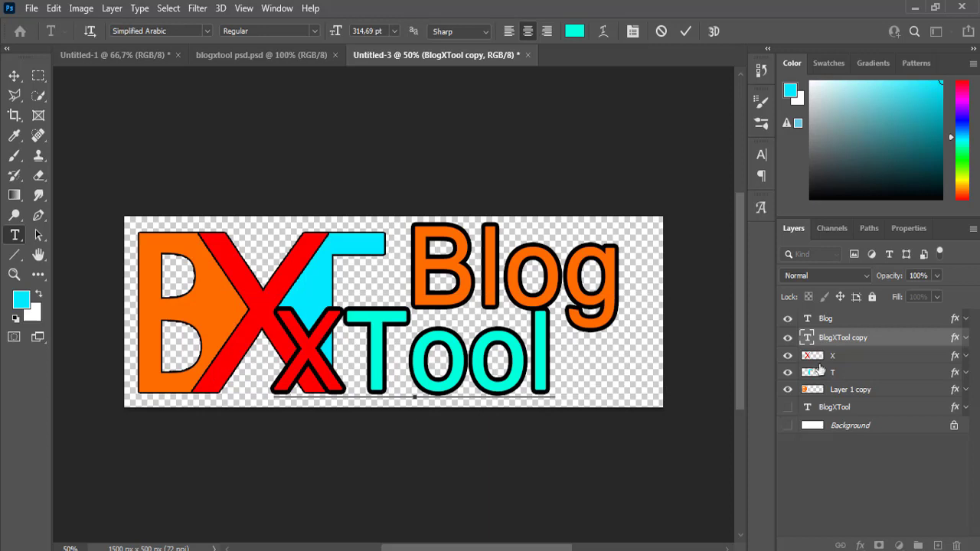
key("ctrl+Return")
key("v")
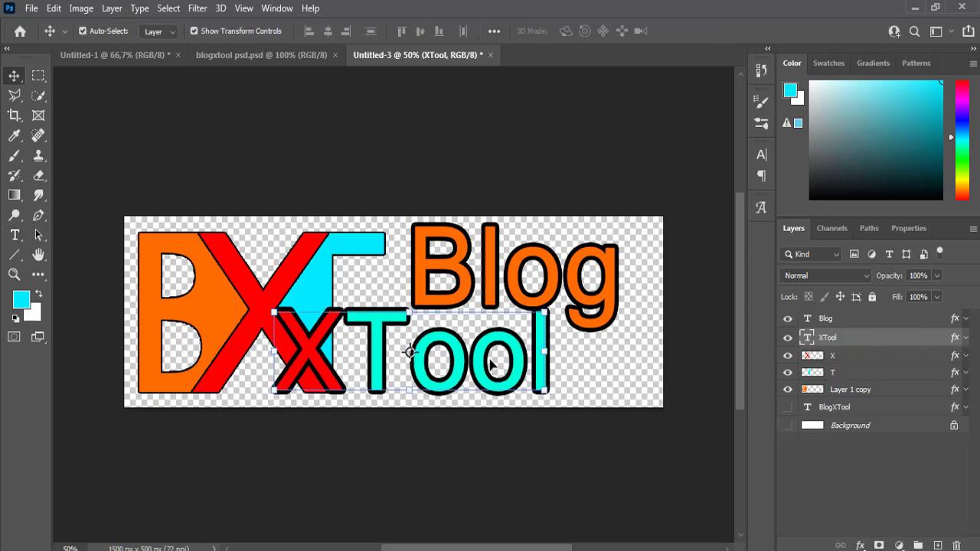
- Scale the XTool text proportionally to 86.84% and place it below the word Blog, to the right of the BXT letters
left_click_drag(490, 364, 584, 371)
left_click_drag(635, 391, 605, 383)
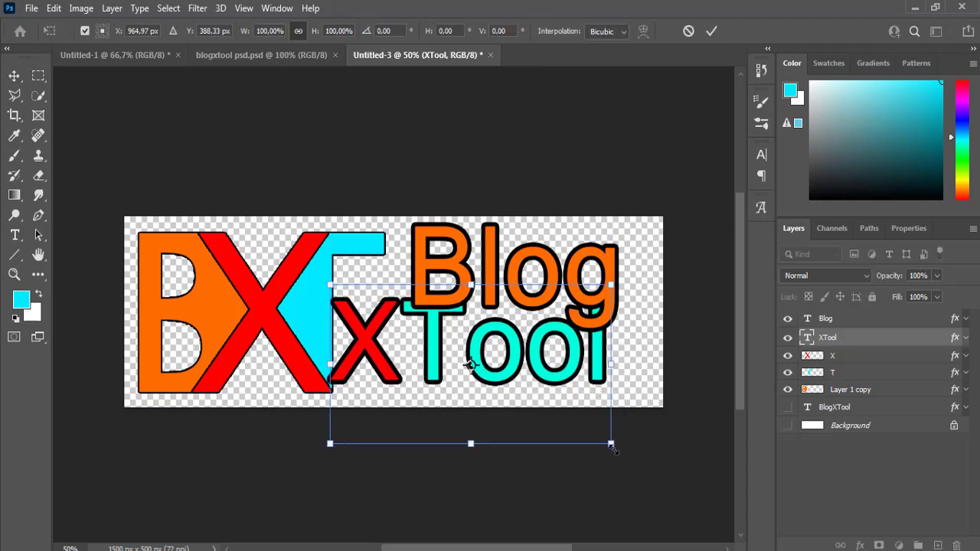
left_click_drag(611, 445, 578, 424)
left_click_drag(545, 353, 548, 363)
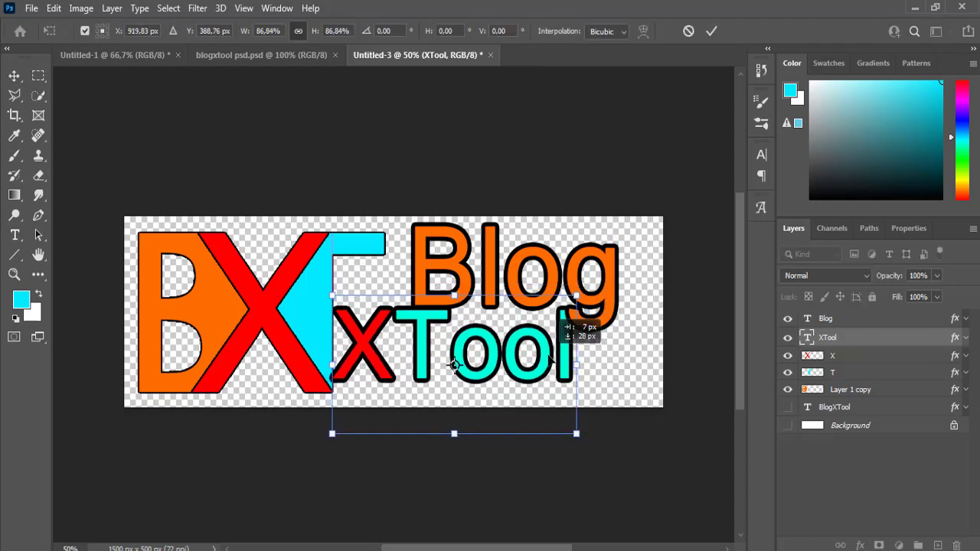
left_click_drag(454, 366, 484, 381)
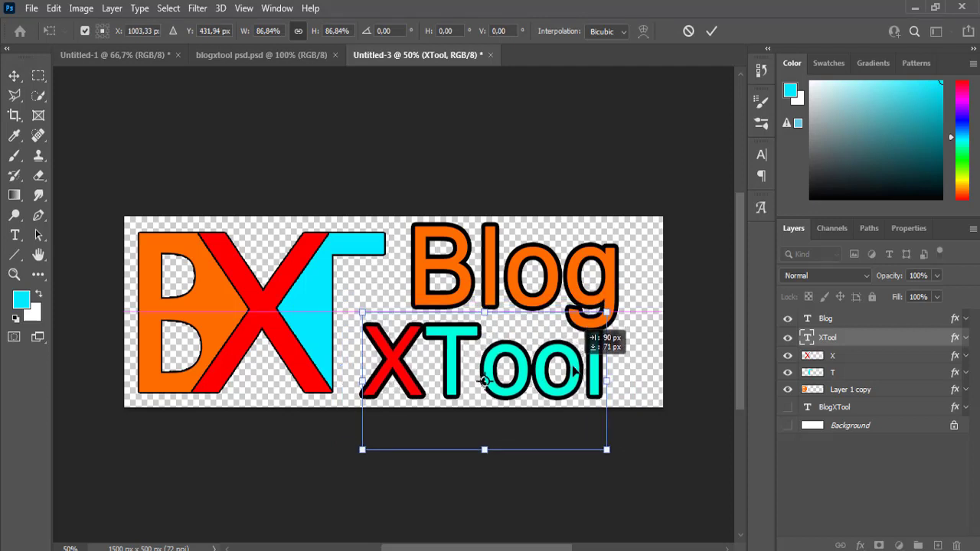
left_click_drag(574, 373, 575, 373)
key("Return")
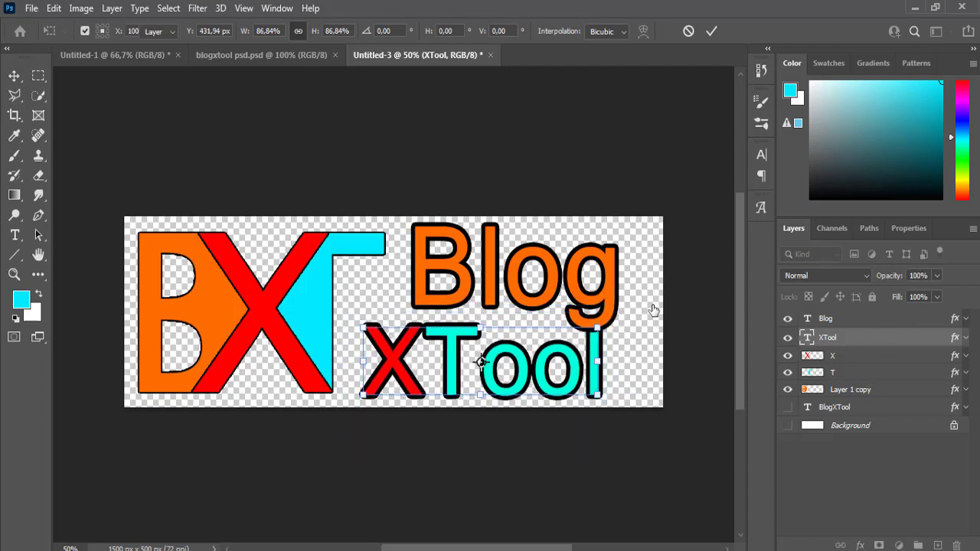
- Scale the word Blog proportionally to 85.02% and place it above XTool, to the right of the BXT letters
left_click_drag(609, 297, 589, 296)
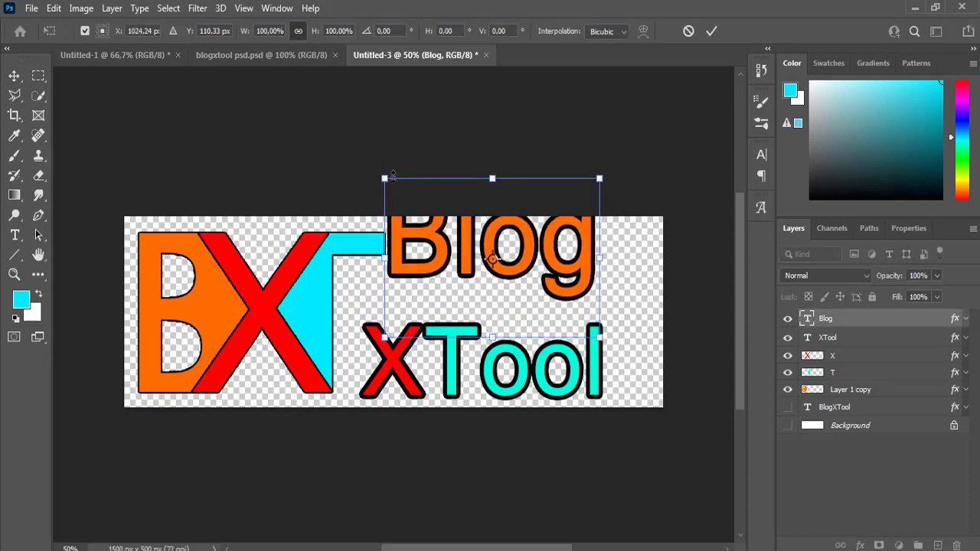
left_click_drag(385, 178, 416, 202)
mouse_move(462, 260)
left_mouse_down()
mouse_move(451, 275)
mouse_move(448, 267)
mouse_move(458, 269)
left_mouse_up()
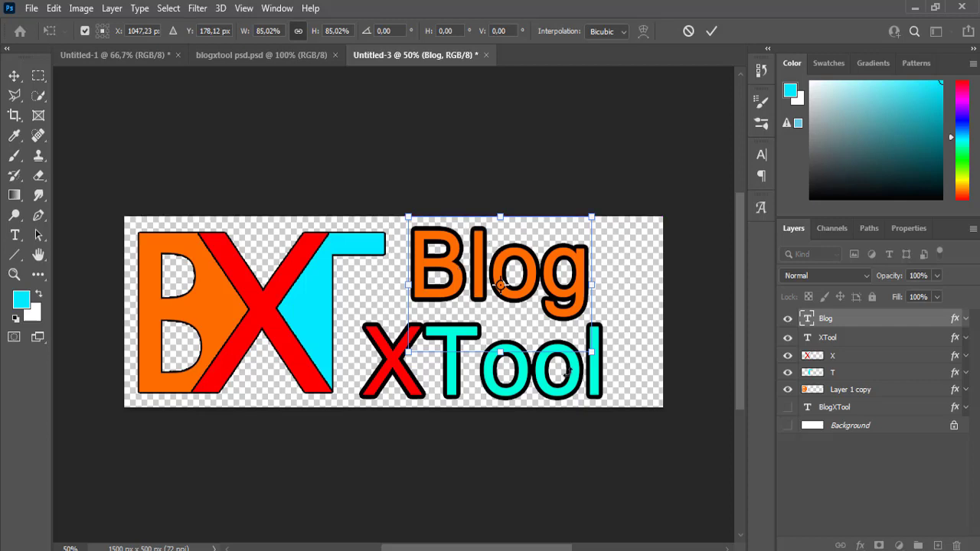
key("Return")
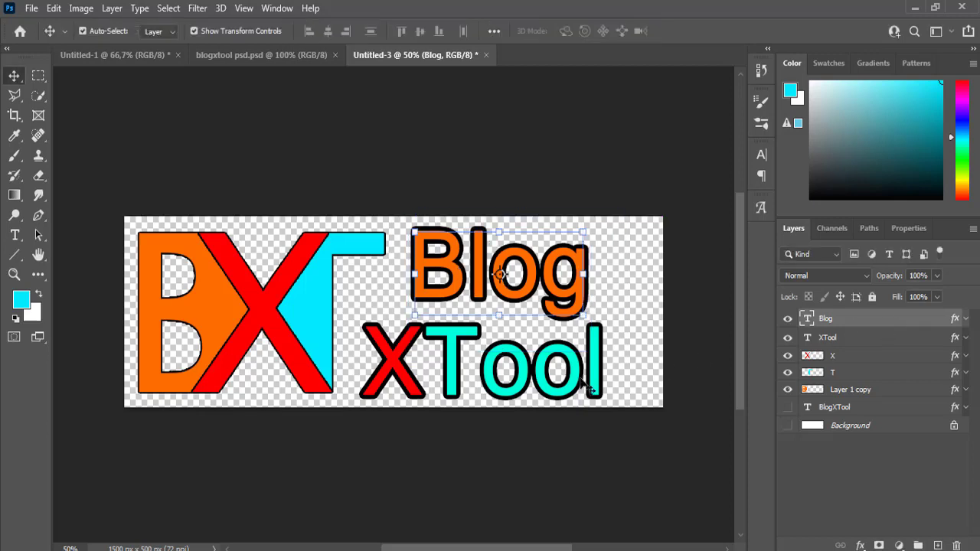
- Scale XTool proportionally to 108.36%, position it just beneath the word Blog, and hide the transform controls
left_click(587, 390)
left_click_drag(602, 326, 632, 298)
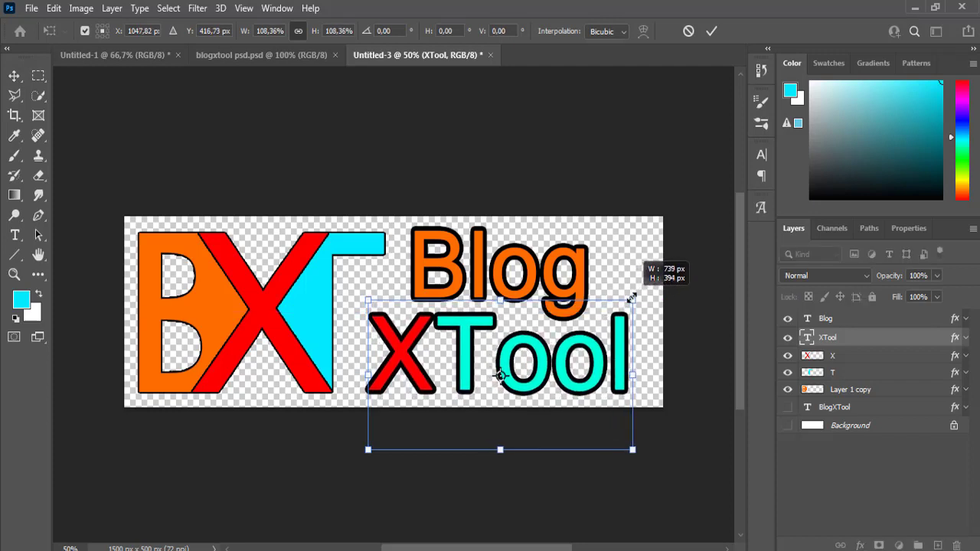
left_click_drag(594, 353, 587, 356)
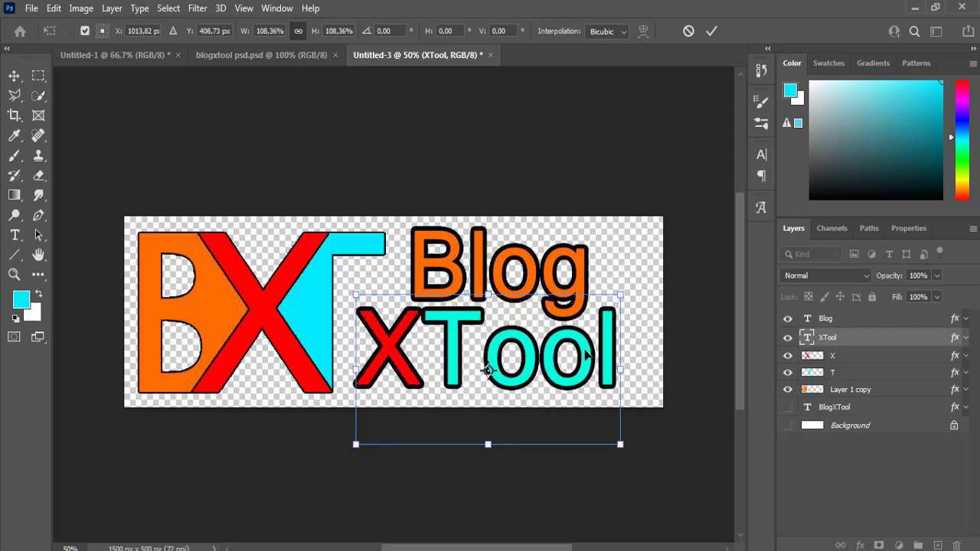
key("shift+Down")
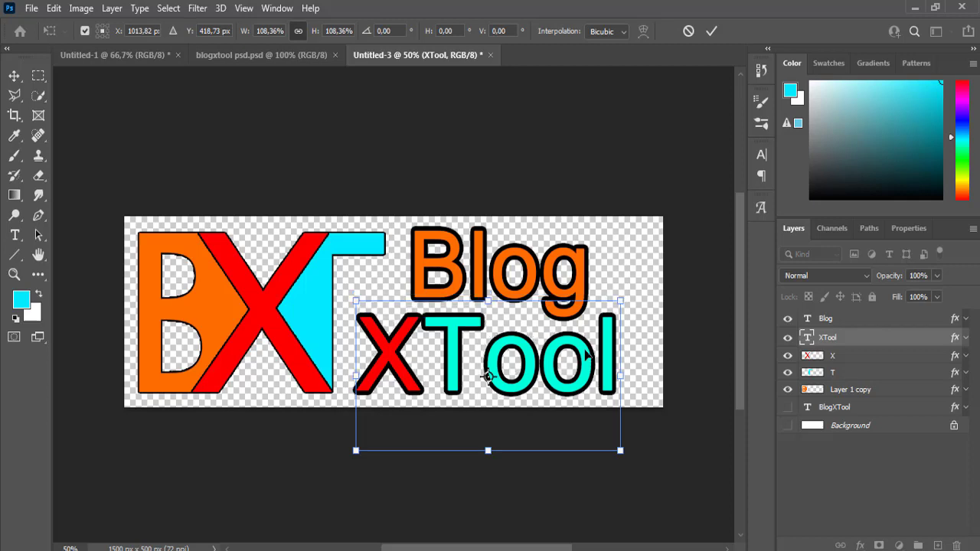
key("Up")
key("Up")
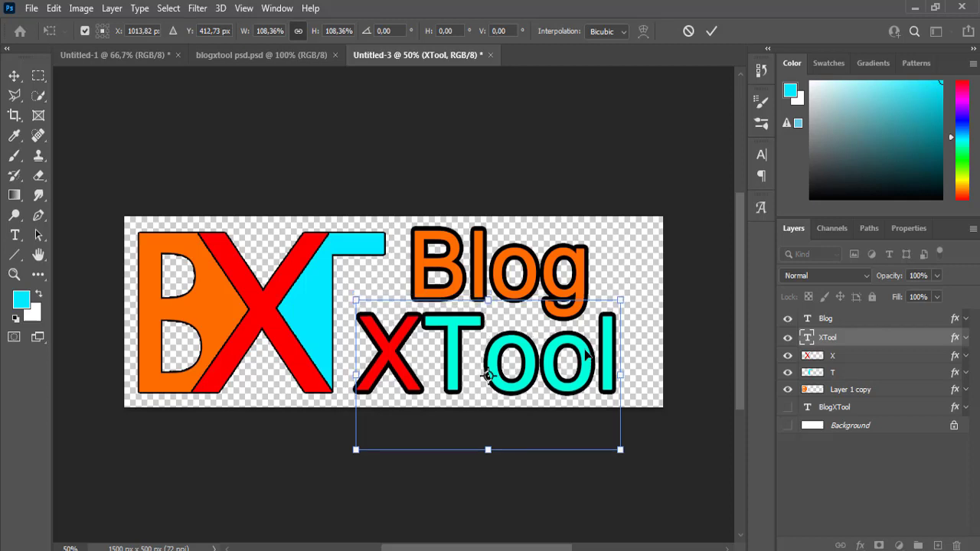
key("Up")
key("Up")
key("Up")
key("Up")
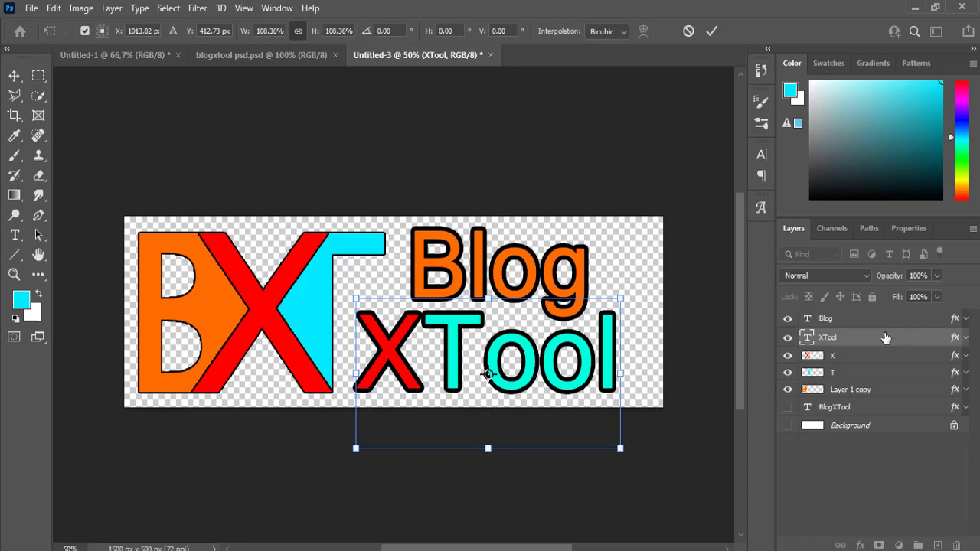
key("Return")
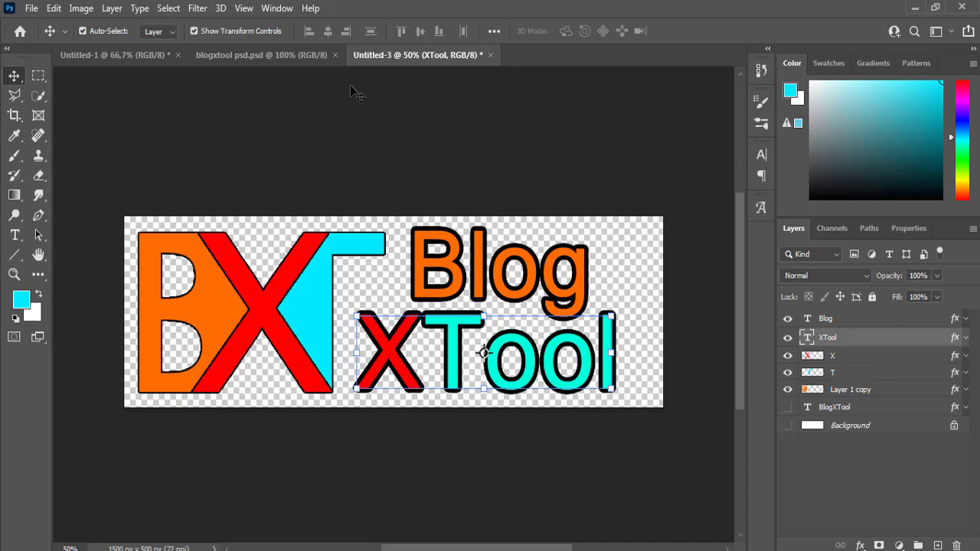
left_click(194, 31)
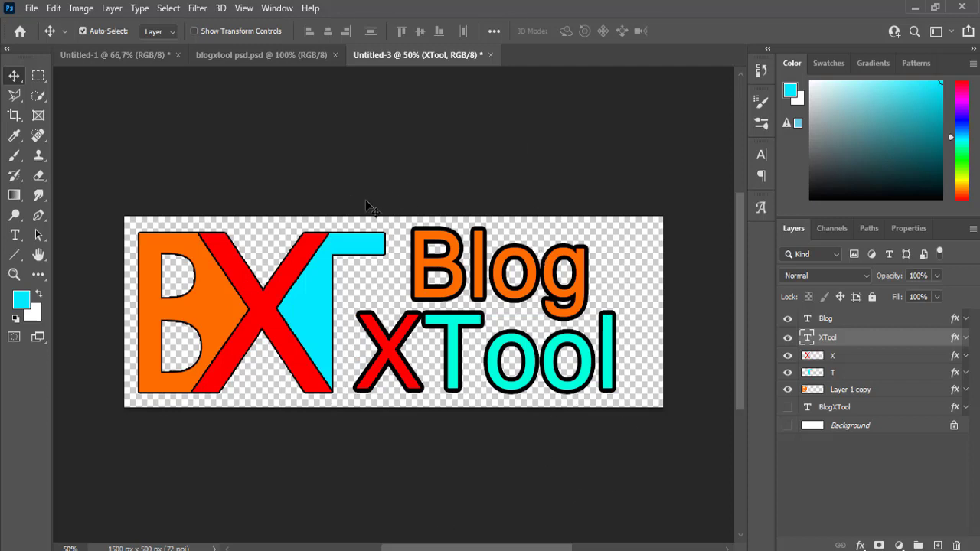
- Save the document to the desktop (Bureau) as a Photoshop file named blogxtool psd tol, with Maximize Compatibility on
left_click(32, 9)
left_click(121, 197)
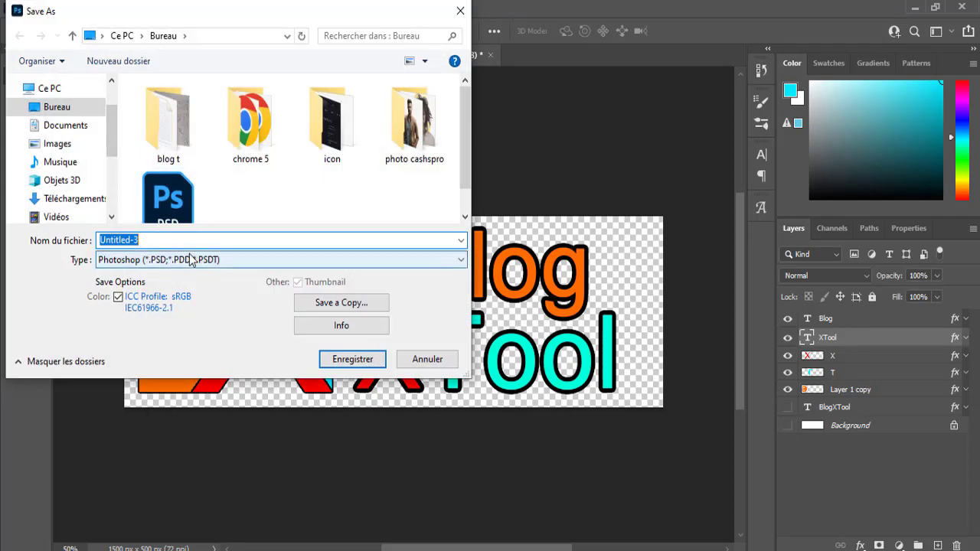
left_click(169, 201)
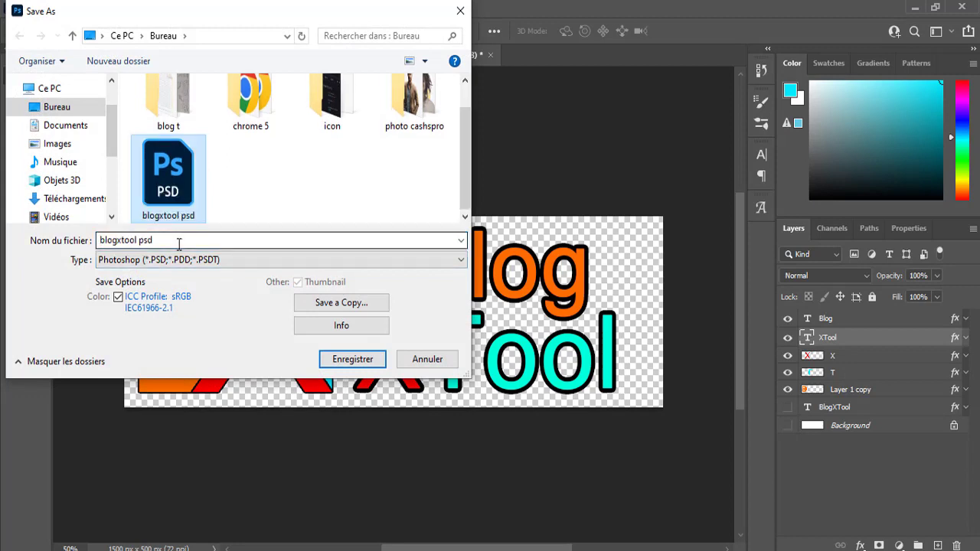
double_click(179, 244)
left_click(179, 244)
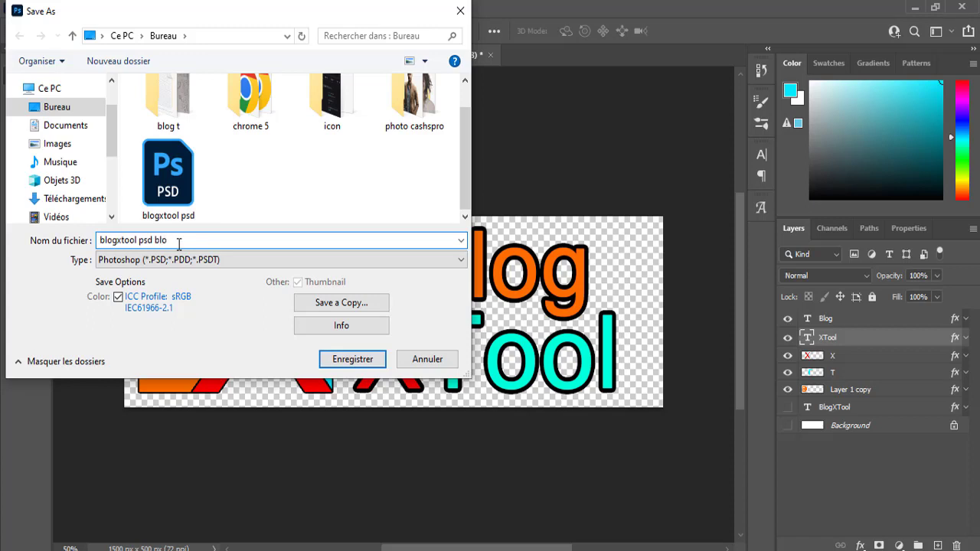
type("to")
key("BackSpace")
left_click(352, 360)
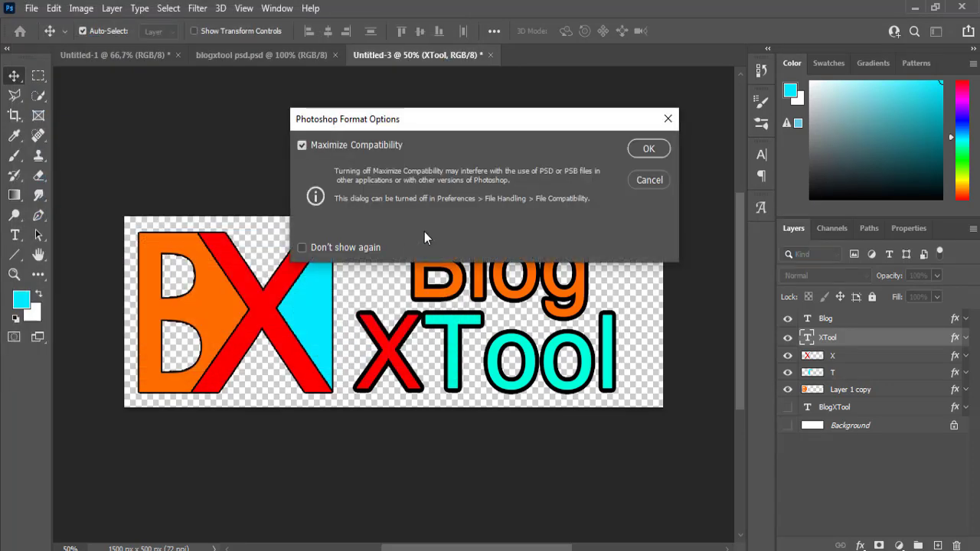
left_click(636, 148)
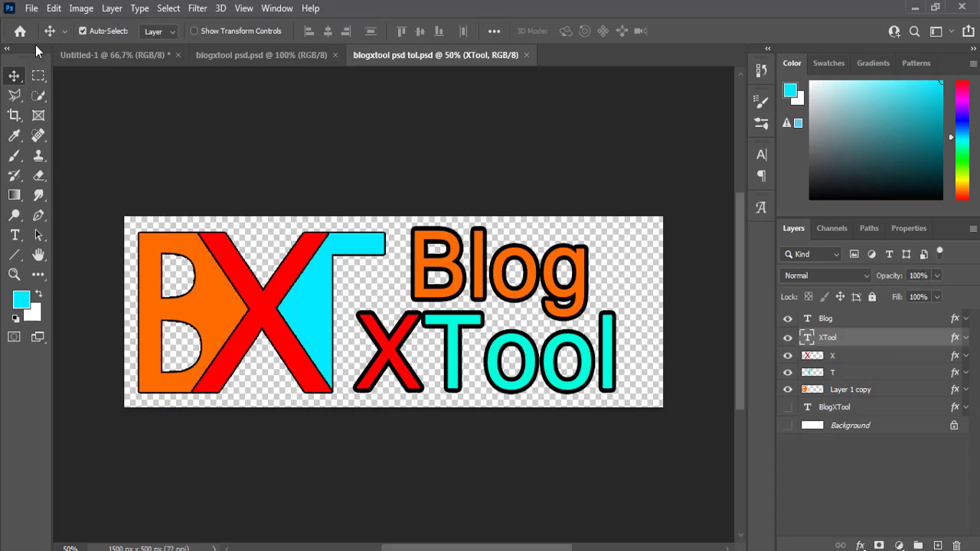
- Save a transparent PNG copy of the logo to the desktop as blogxtool psd tol copy
left_click(31, 8)
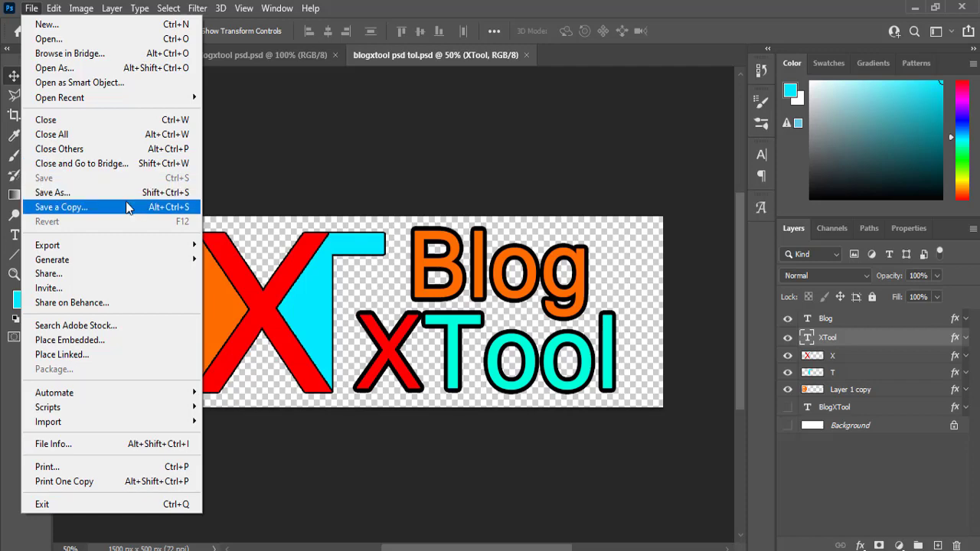
left_click(175, 207)
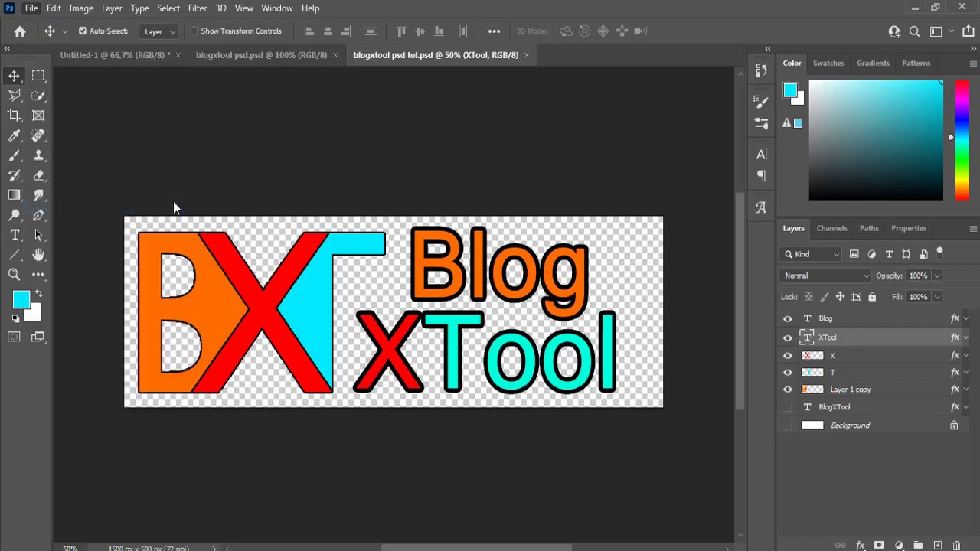
left_click(217, 260)
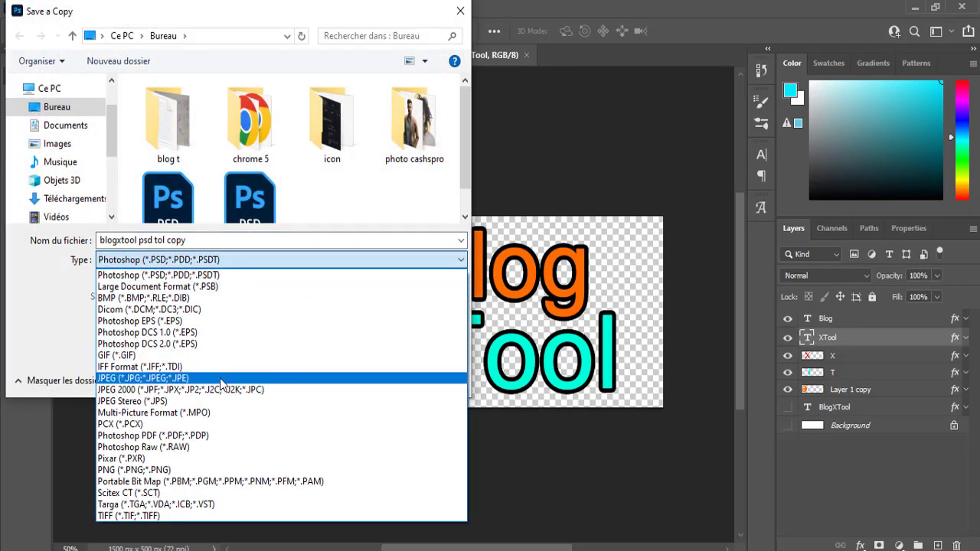
left_click(222, 472)
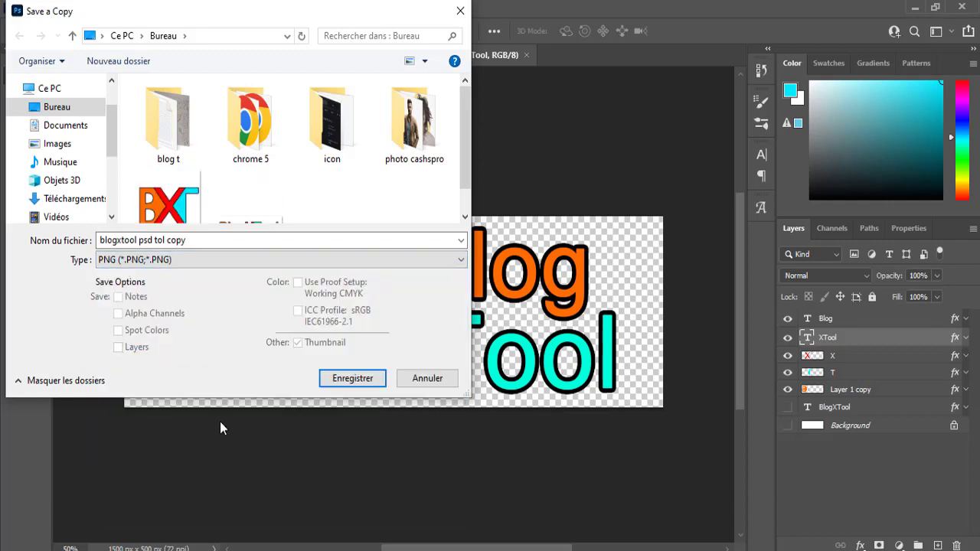
left_click(352, 379)
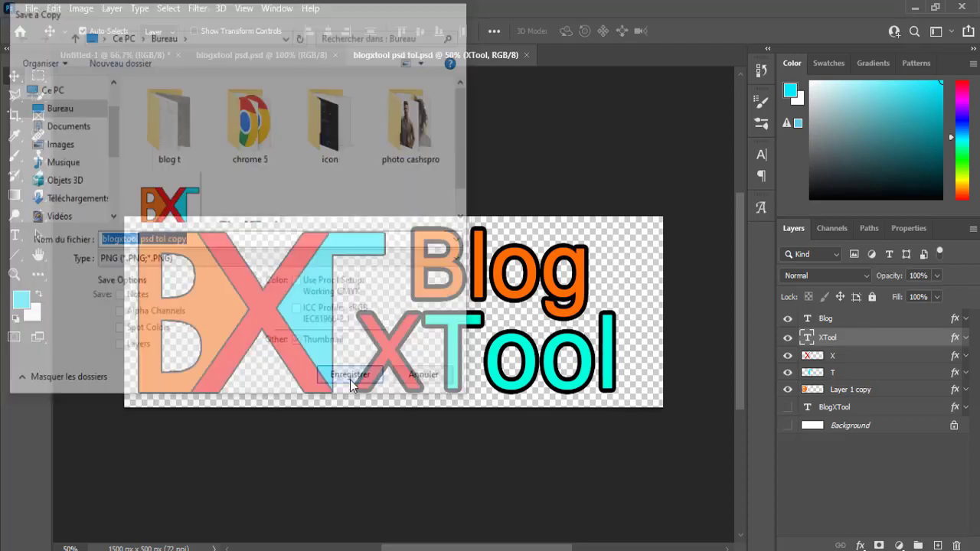
left_click(567, 162)
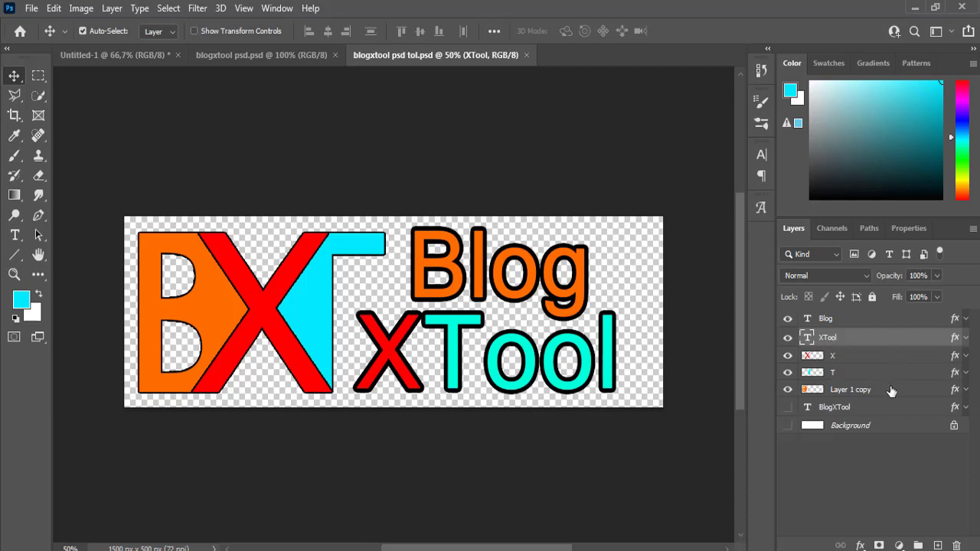
- Show the white Background layer and save a JPEG copy named blogxtool psd tol copy at quality 6, Progressive
left_click(893, 429)
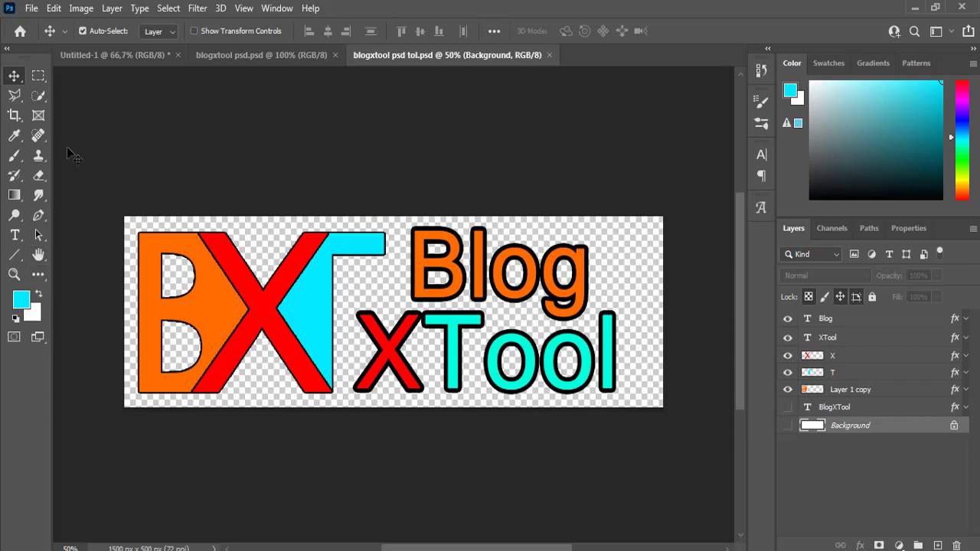
left_click(788, 426)
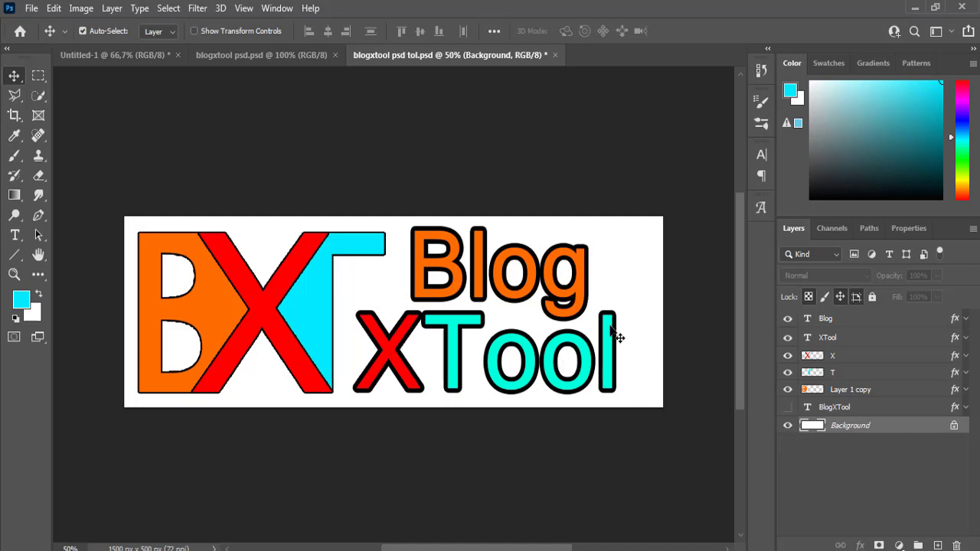
left_click(31, 7)
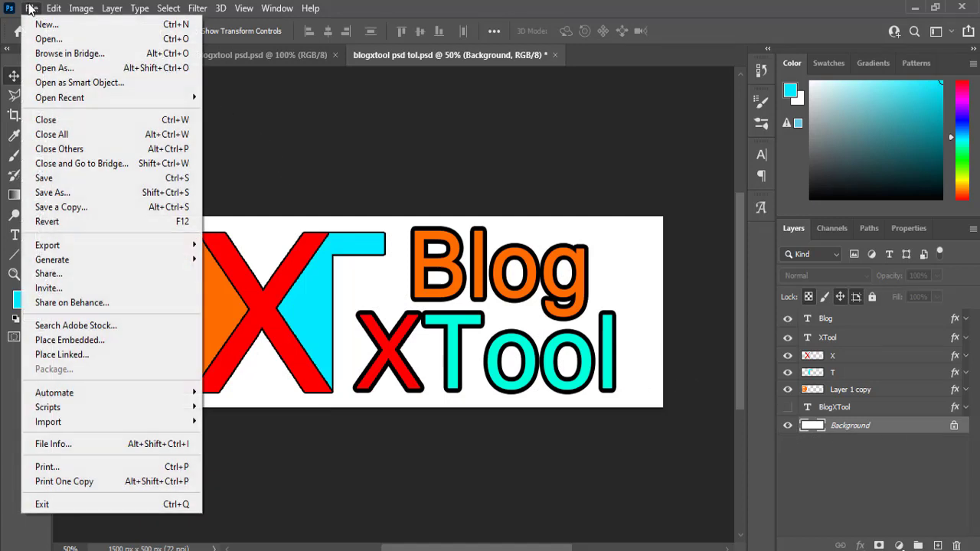
left_click(110, 207)
left_click(217, 267)
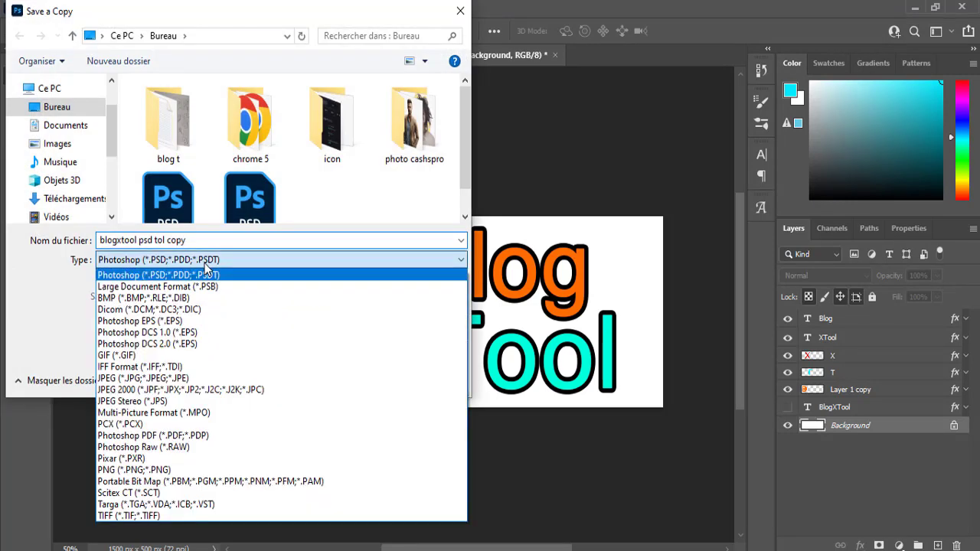
left_click(204, 360)
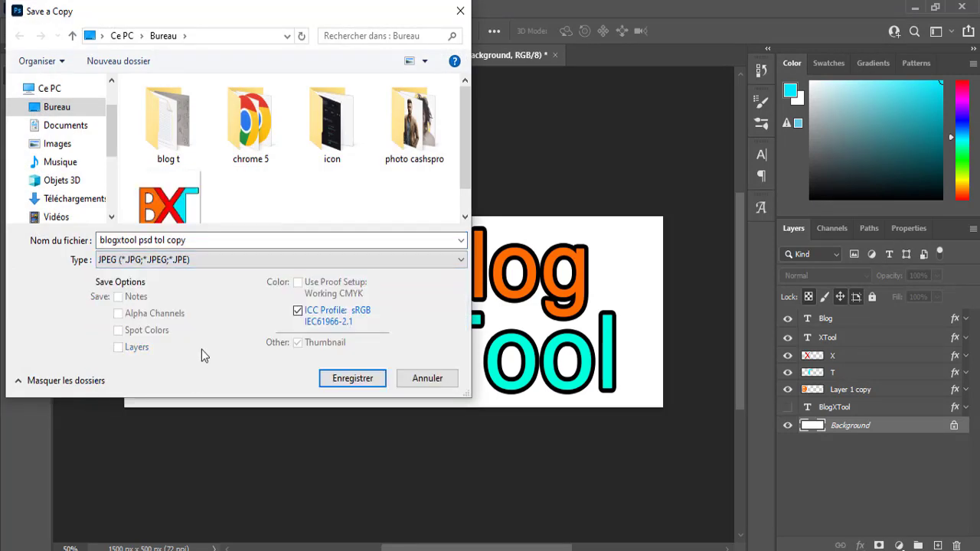
left_click(354, 378)
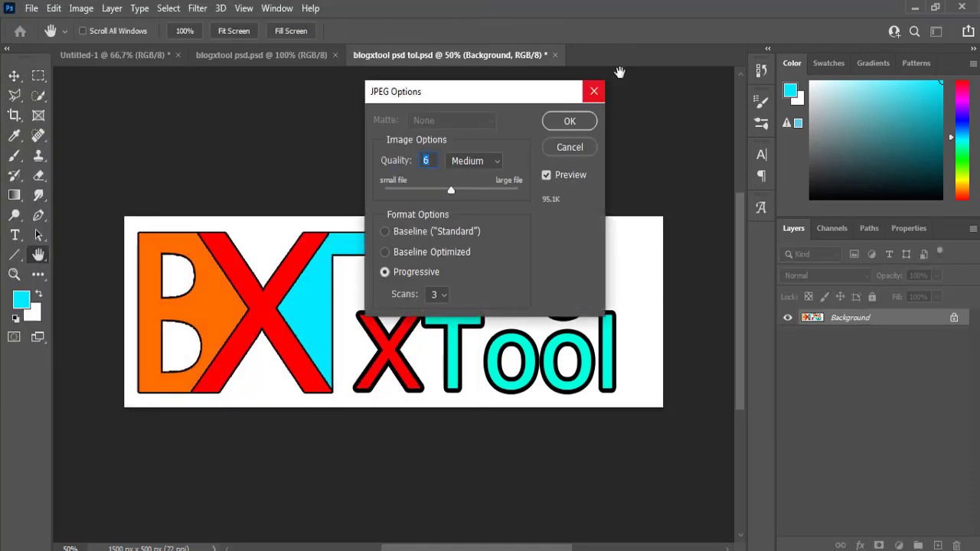
left_click(567, 120)
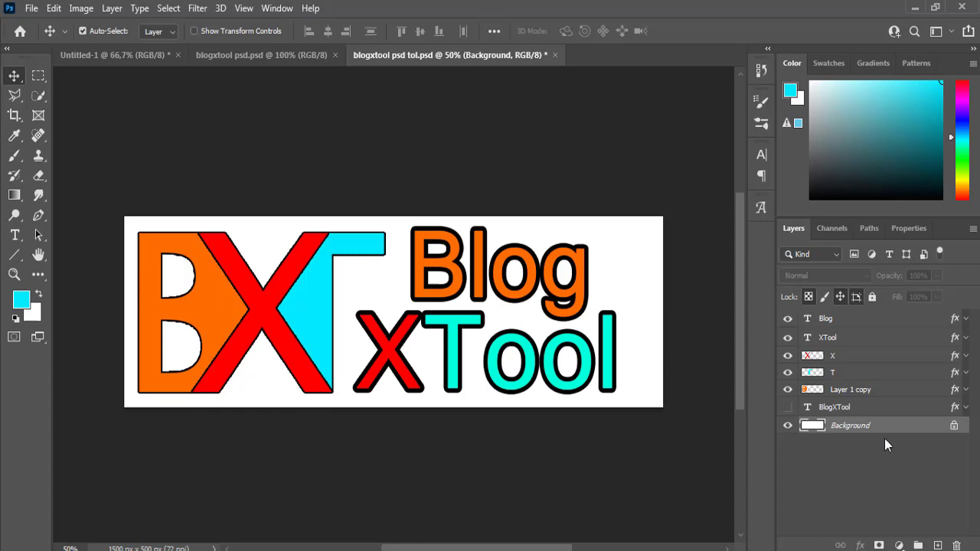
- Save the changes to blogxtool psd tol.psd and close both it and blogxtool psd.psd
key("ctrl")
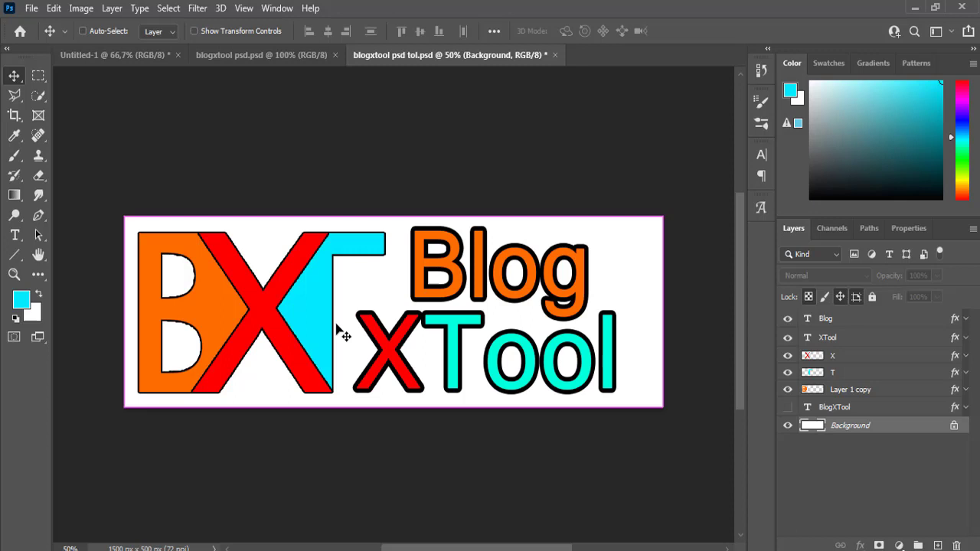
key("ctrl+s")
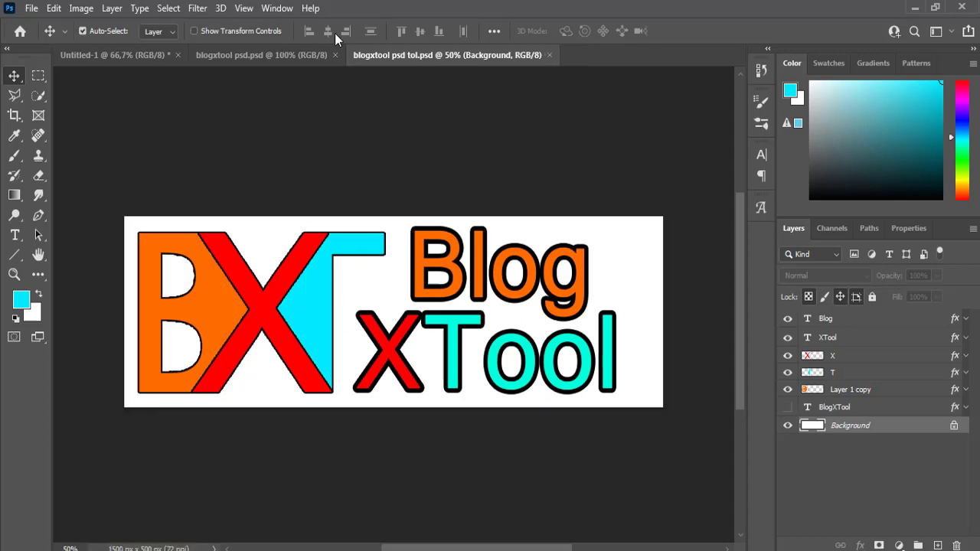
left_click(549, 55)
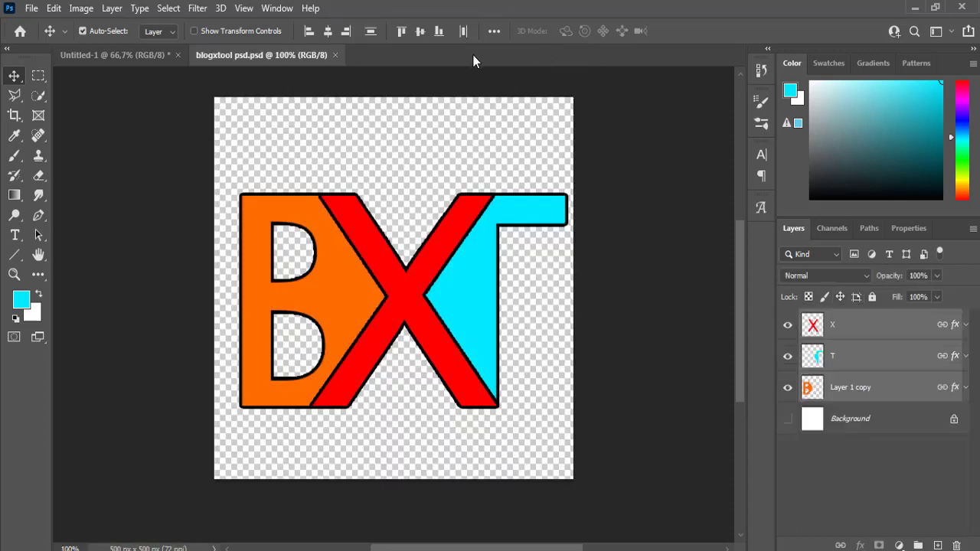
left_click(336, 55)
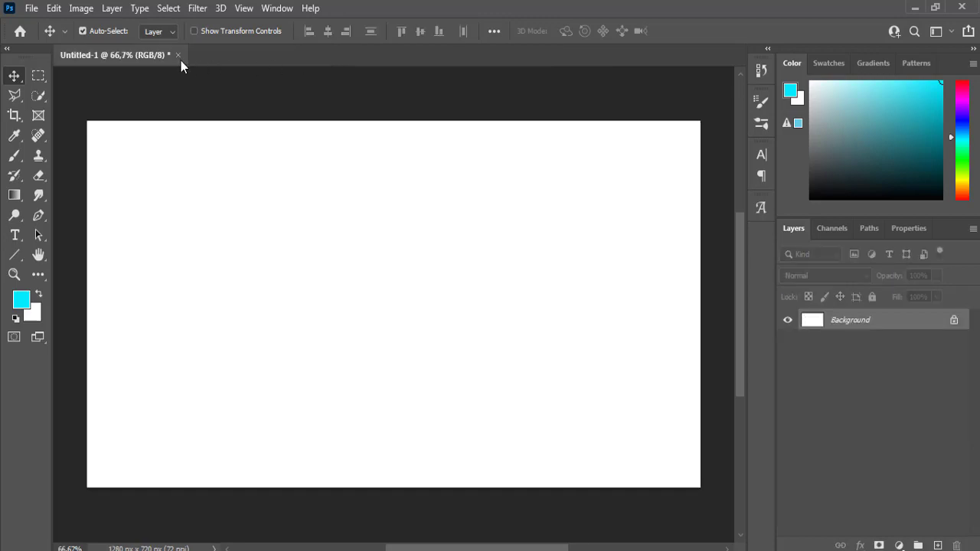
- Minimize Photoshop and group the BlogXTool JPG, PNG and PSD logo files together in an empty area of the desktop
left_click(909, 7)
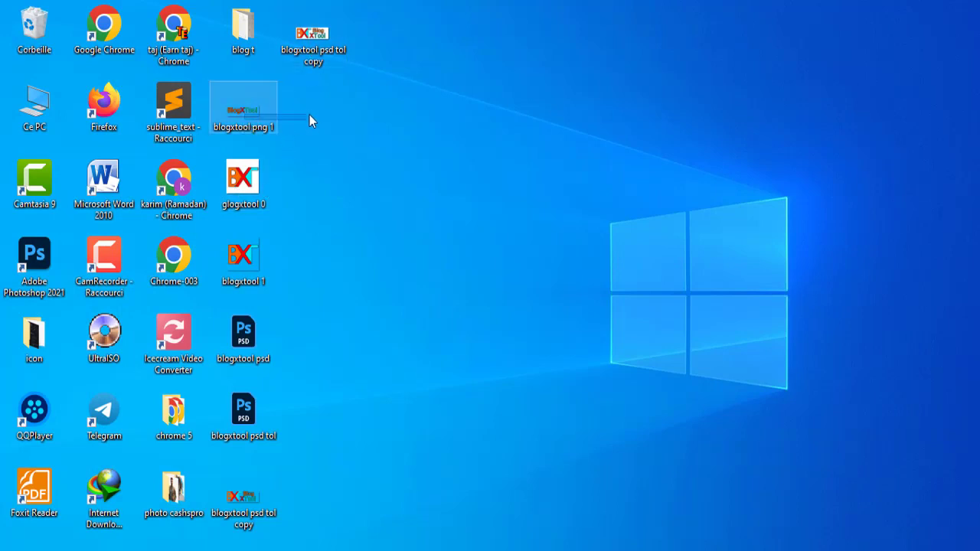
left_click_drag(244, 109, 382, 46)
left_click_drag(243, 180, 314, 106)
left_click_drag(244, 260, 383, 107)
left_click_drag(244, 502, 455, 77)
left_click_drag(564, 163, 310, 19)
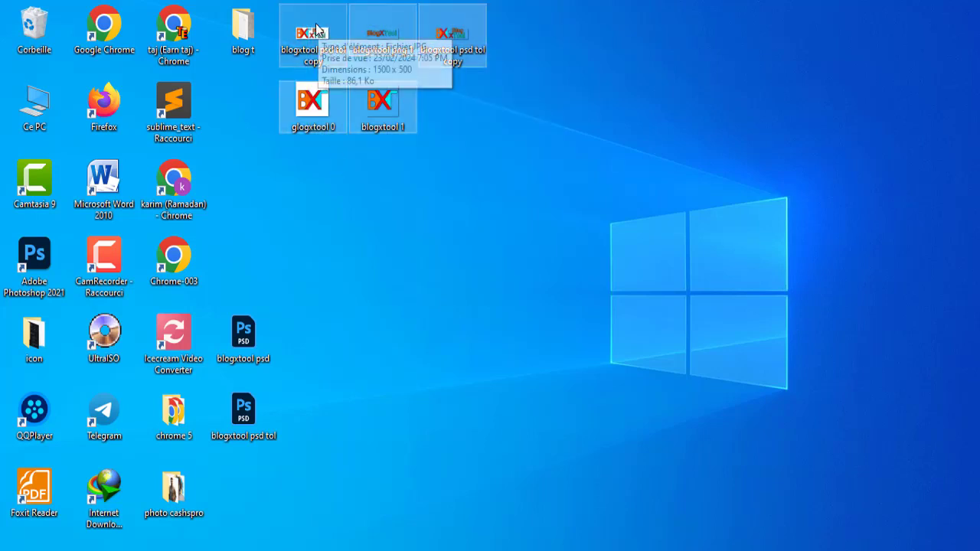
left_click_drag(276, 314, 345, 153)
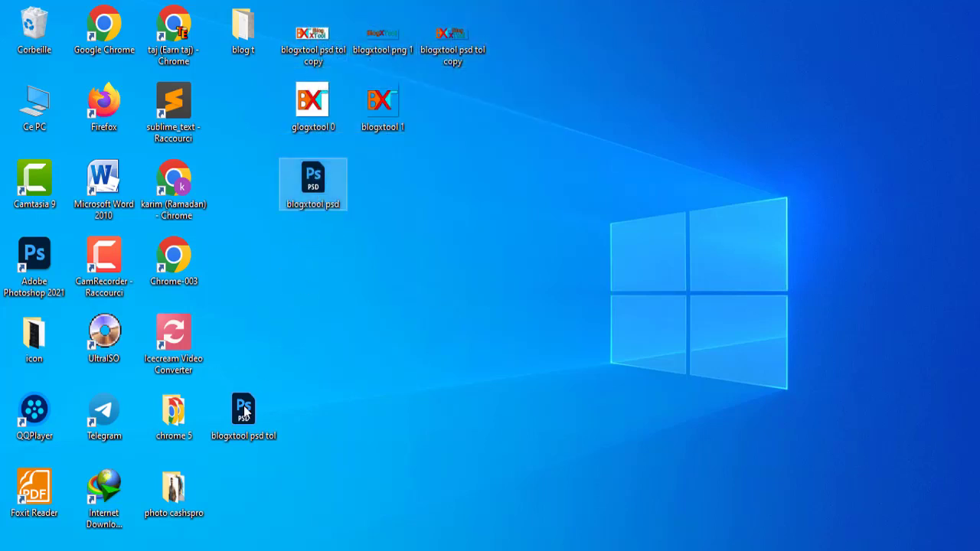
left_click_drag(258, 391, 464, 115)
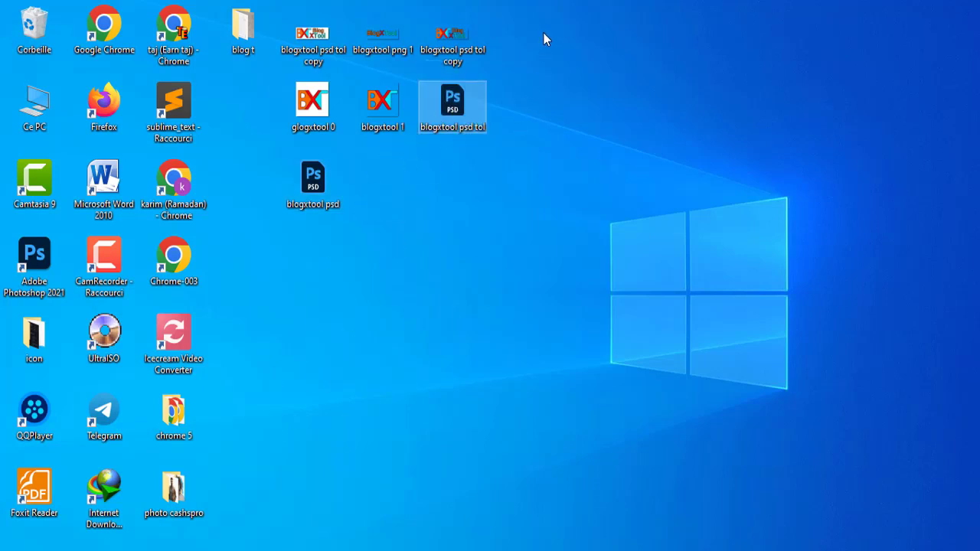
- Select all seven grouped logo files on the desktop and cut them
left_click_drag(544, 35, 311, 191)
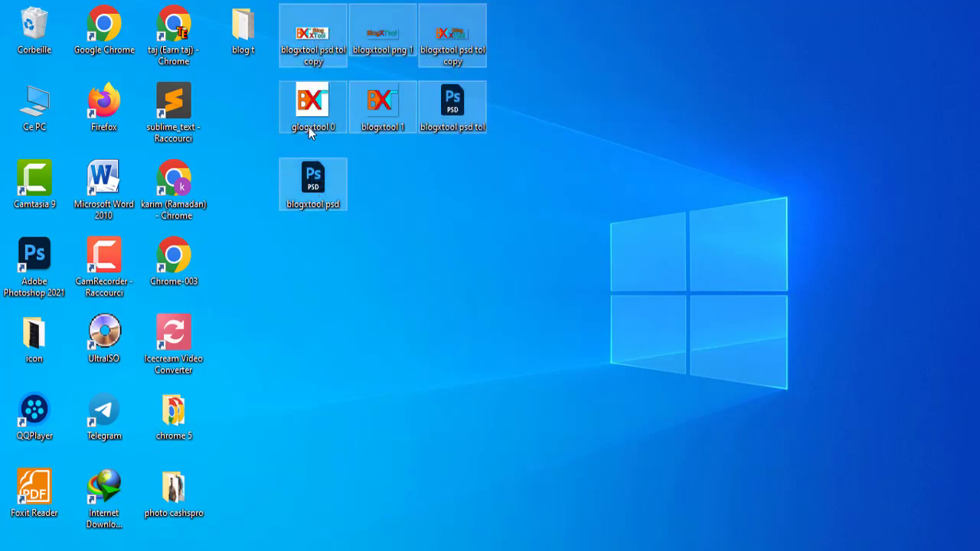
double_click(311, 111)
right_click(319, 198)
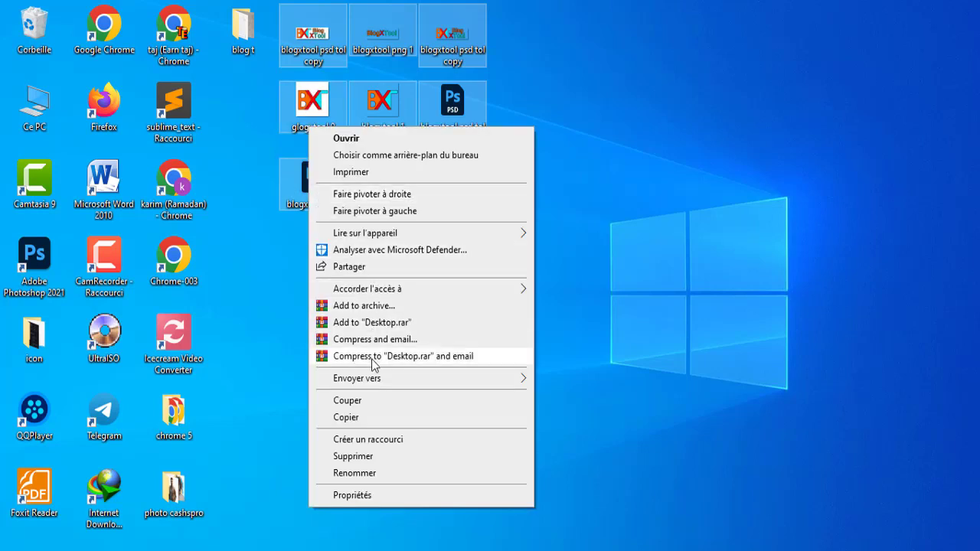
left_click(360, 401)
left_click(266, 104)
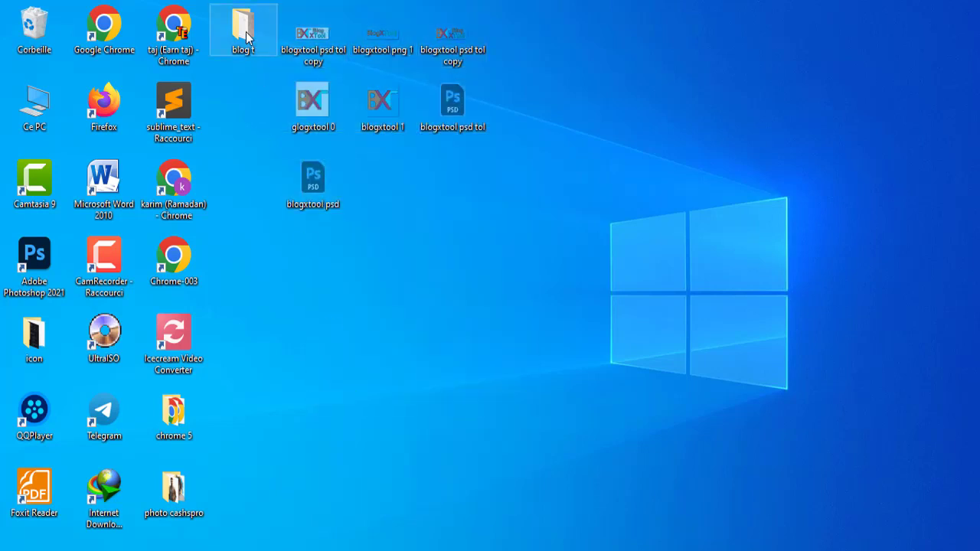
- Create a folder named logo with photoshop inside the desktop folder blog t
double_click(244, 34)
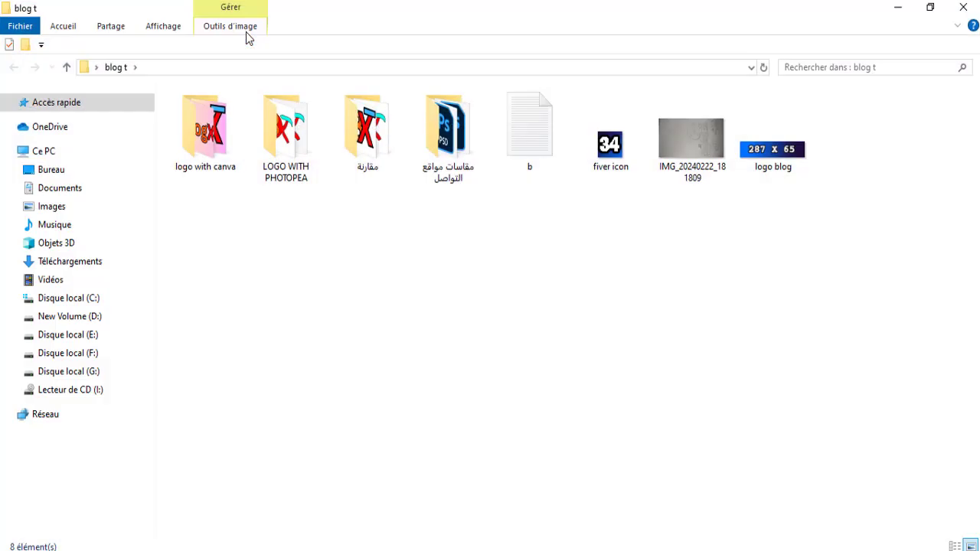
left_click(25, 45)
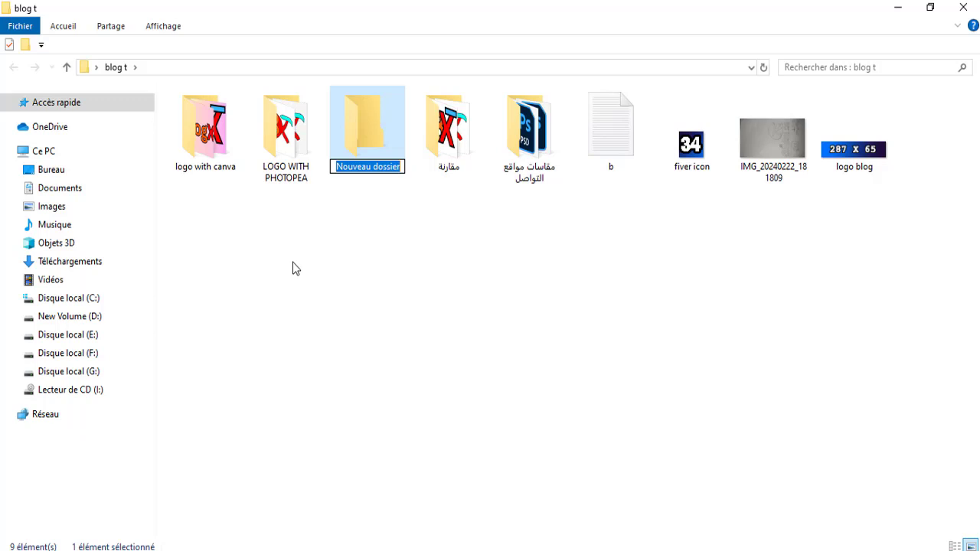
type("logo ")
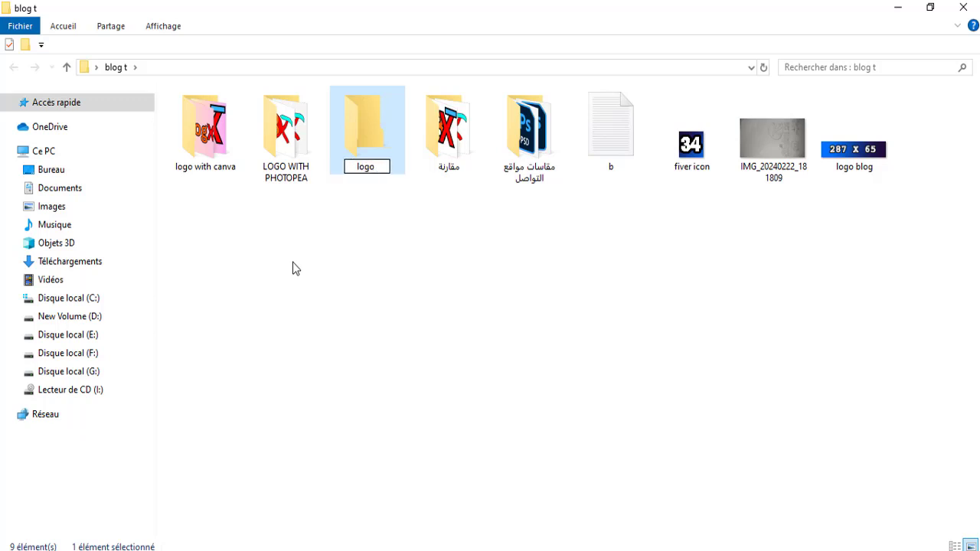
type("with p")
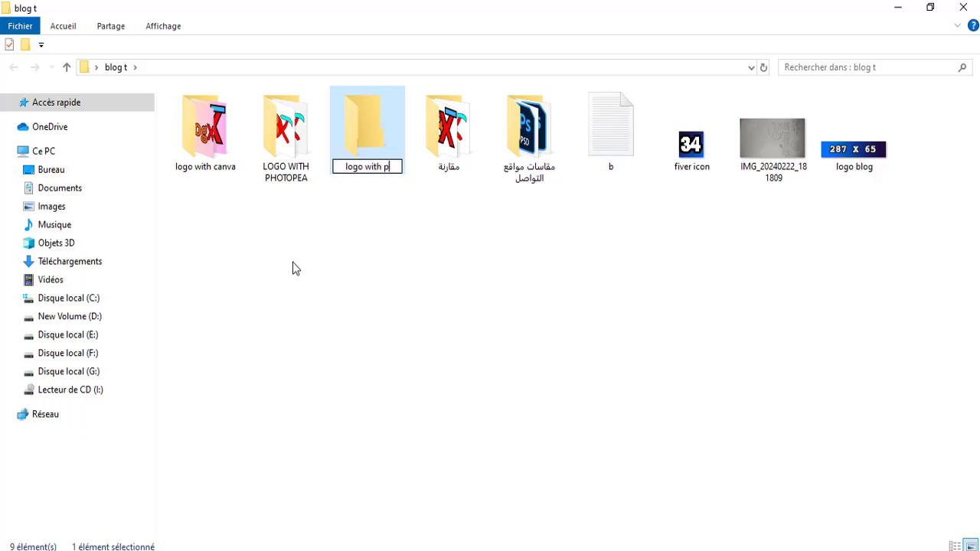
type("hotoc")
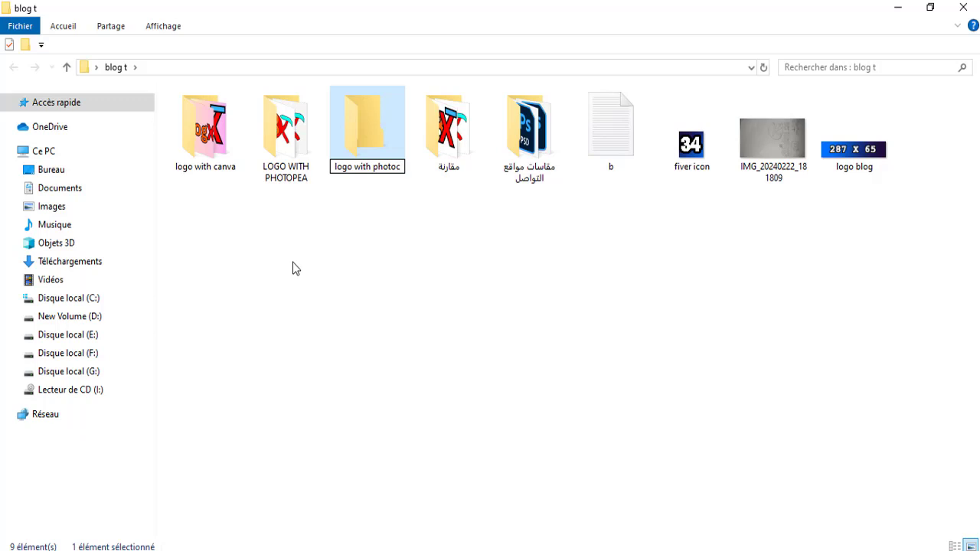
key("BackSpace")
type("sop")
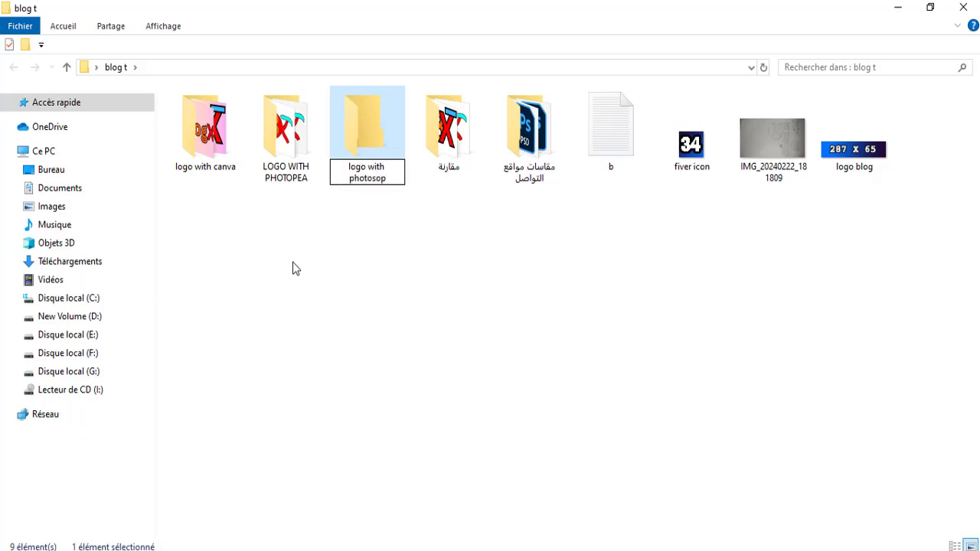
key("Left")
type("h")
key("Return")
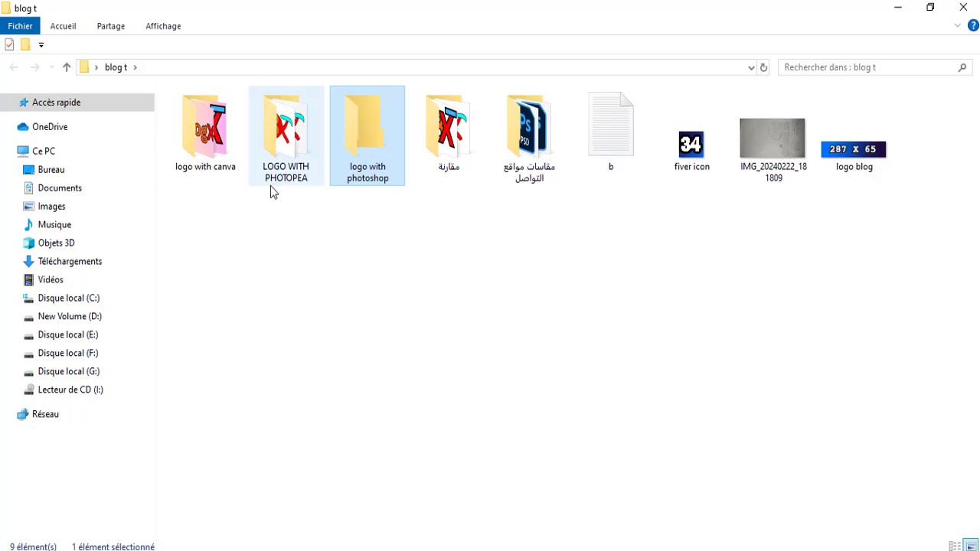
- Paste the cut logo files into the logo with photoshop folder and show them as large thumbnails
double_click(367, 132)
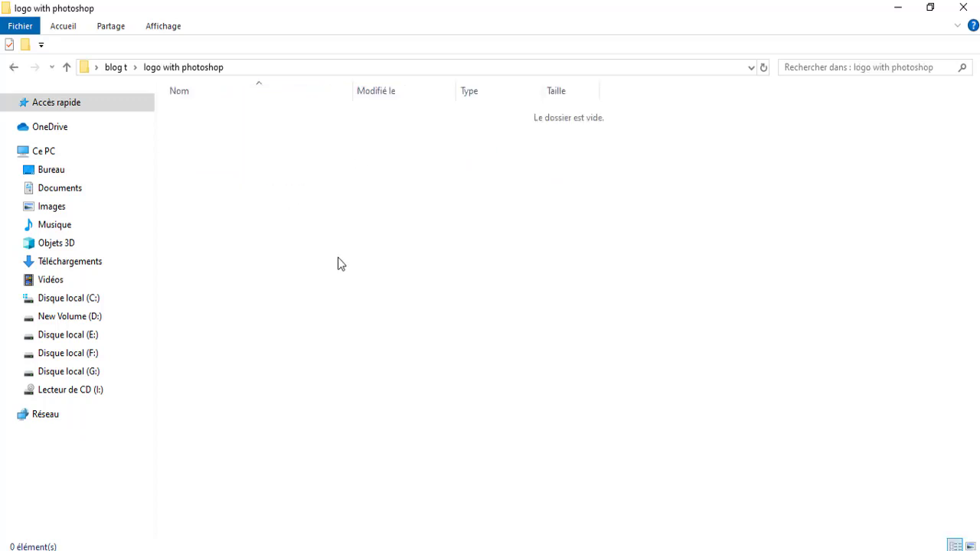
key("ctrl+v")
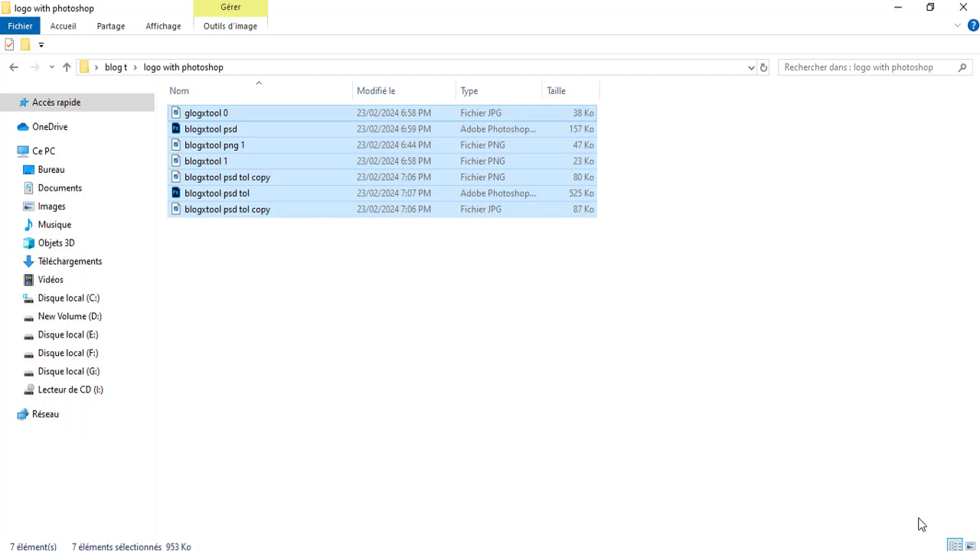
left_click(970, 547)
left_click(332, 260)
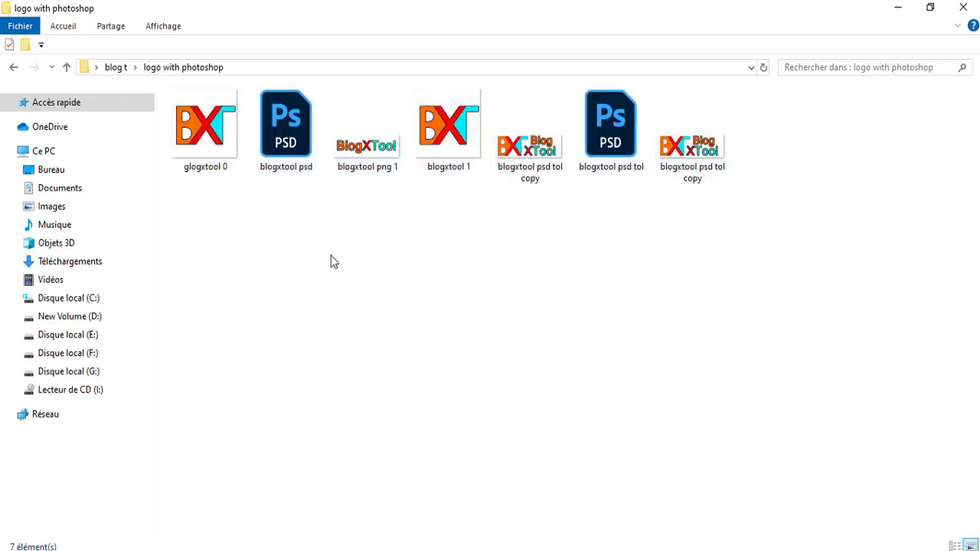
- Open glogxtool 0 in the image viewer, examine the exported JPG and PNG logos one after another, and close the viewer
left_click(217, 151)
double_click(216, 151)
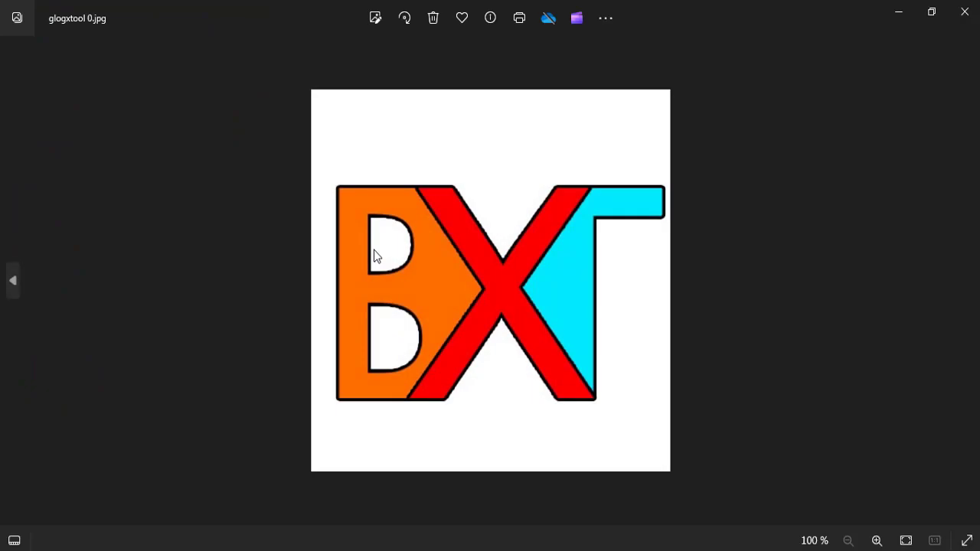
key("Right")
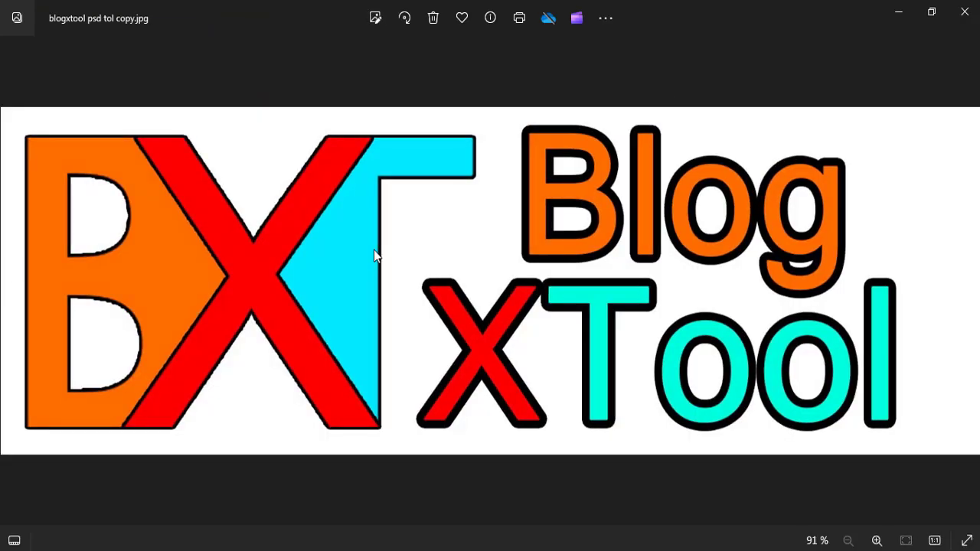
key("Right")
key("Right")
key("Left")
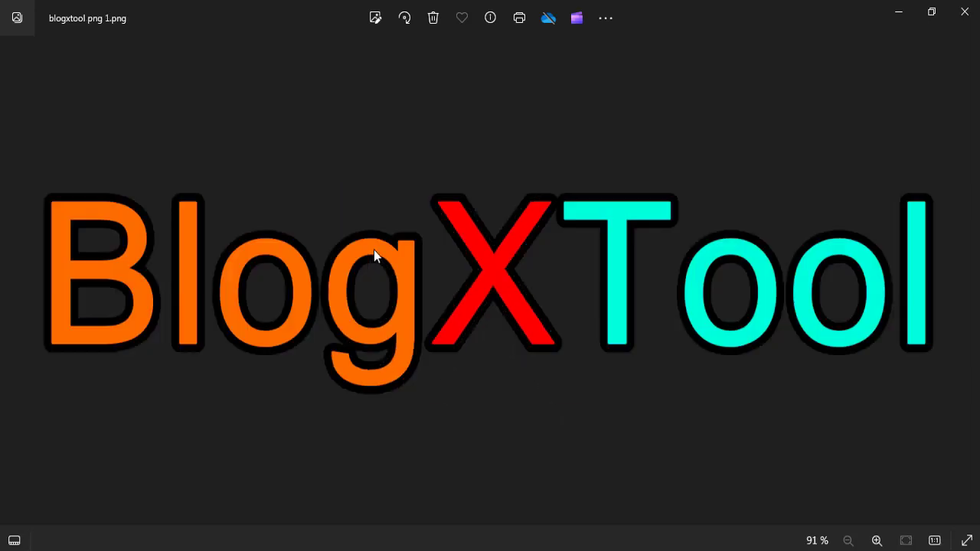
key("Right")
key("Right")
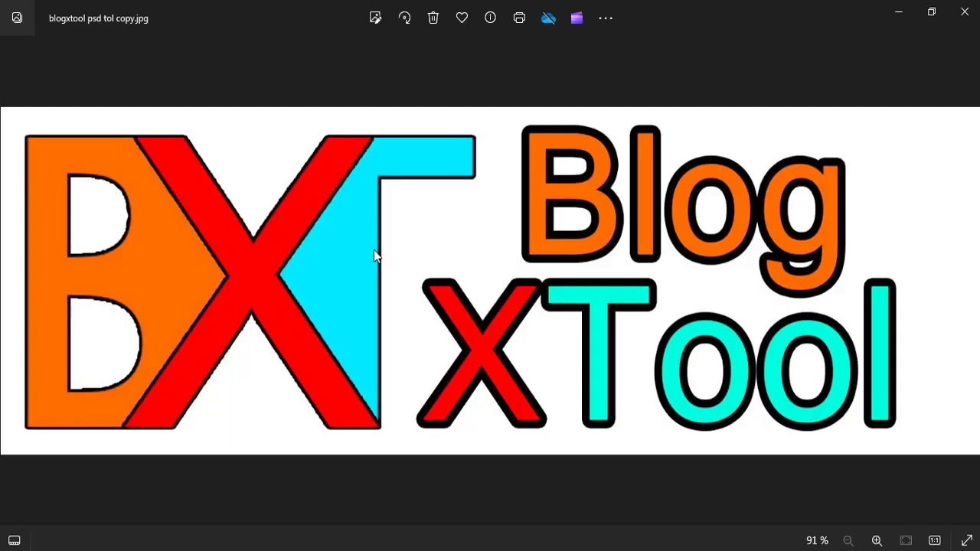
key("Right")
key("Left")
key("Right")
key("Right")
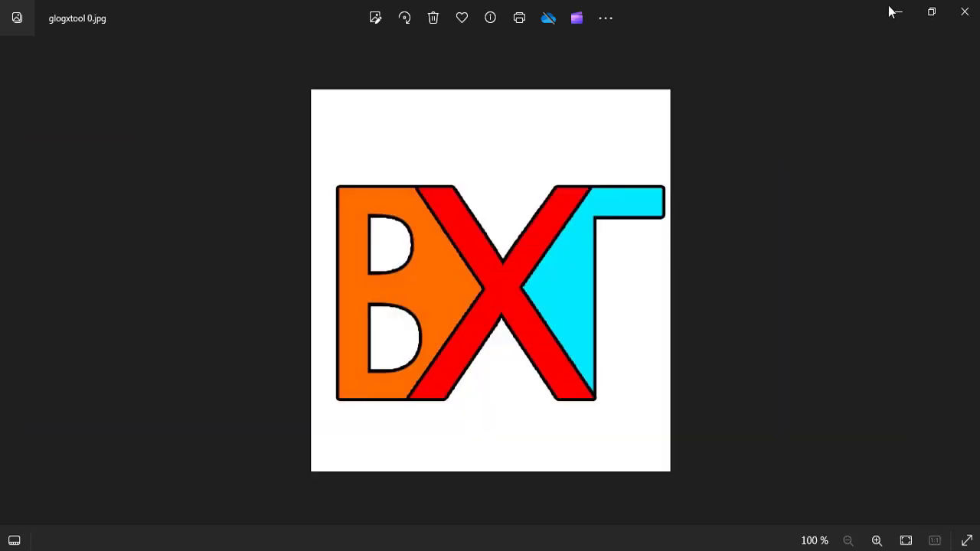
left_click(969, 13)
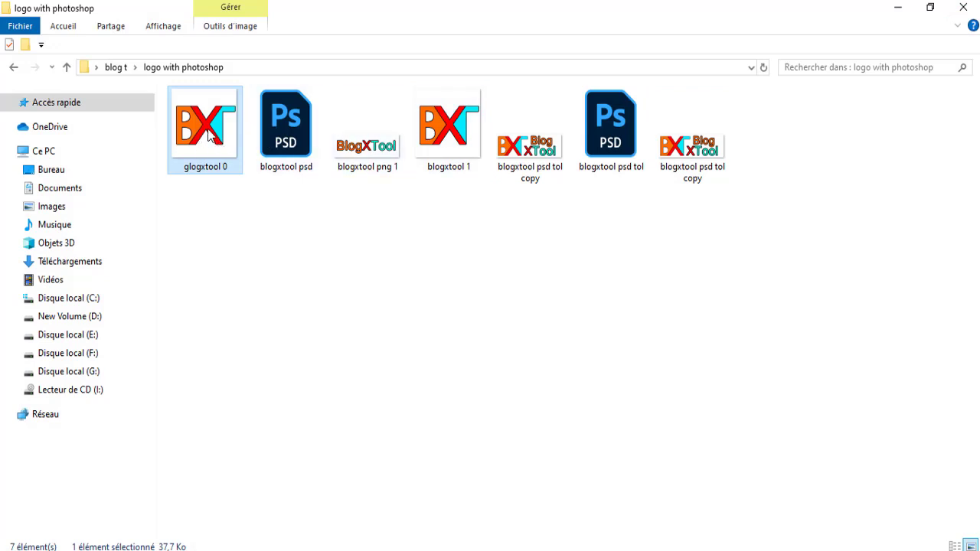
- Paste a copy of glogxtool 0 into the مقارنة folder within blog t
key("BackSpace")
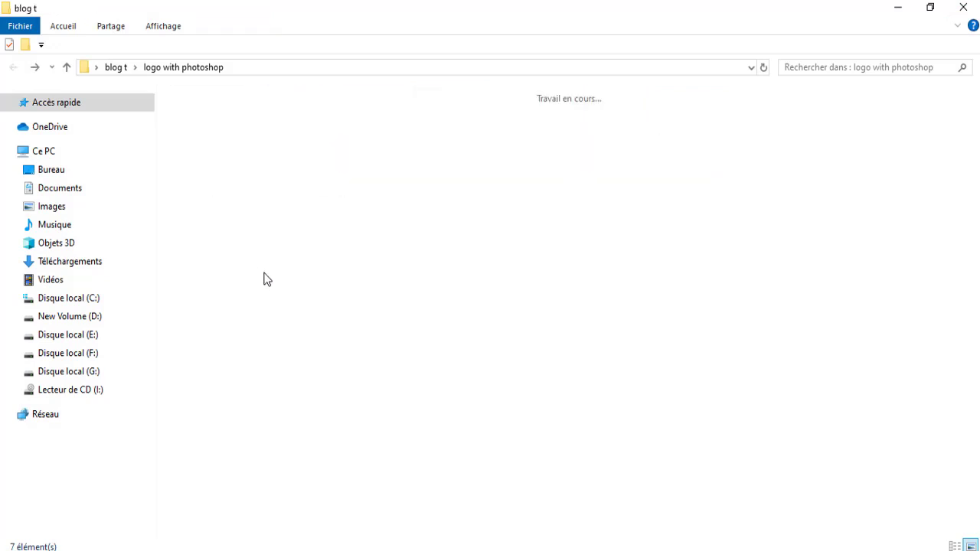
double_click(447, 132)
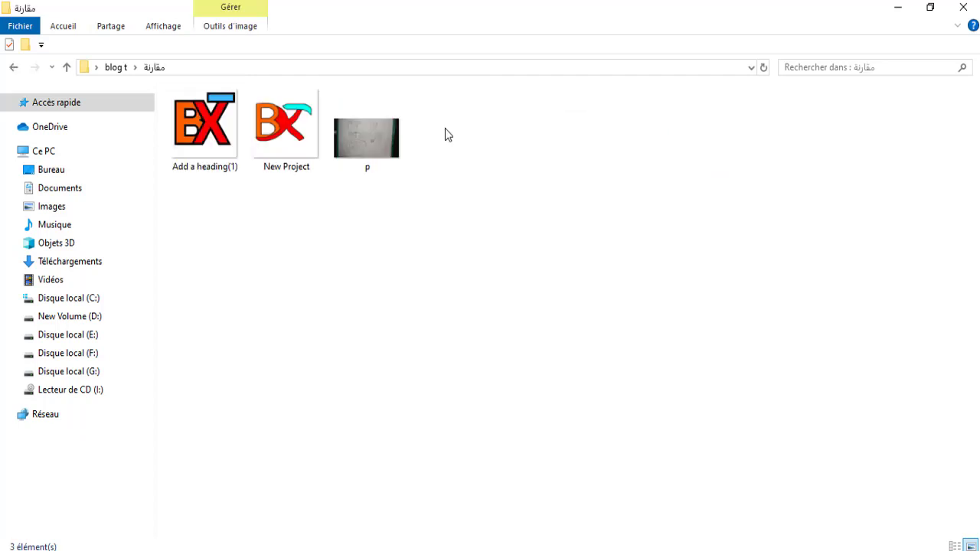
key("ctrl+v")
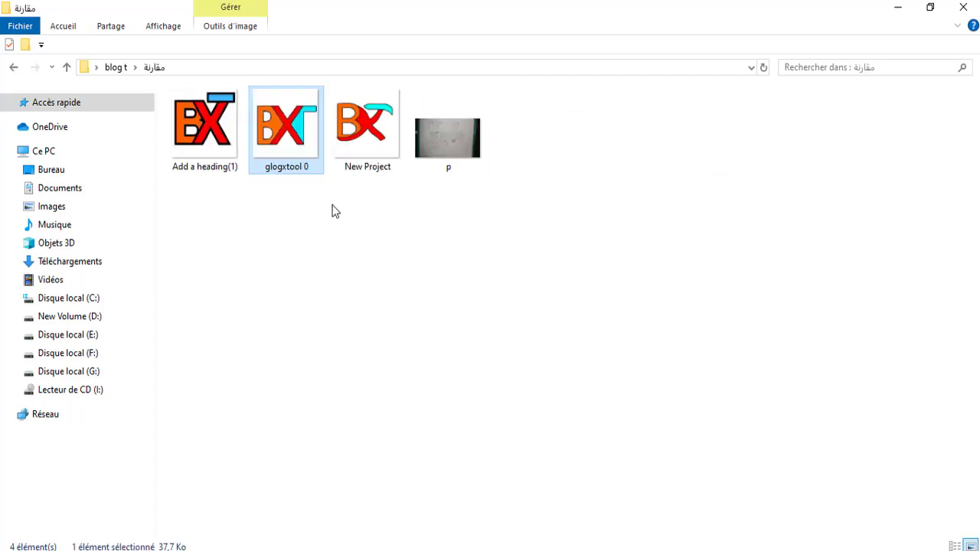
- Compare the logos Add a heading(1), glogxtool 0 and New Project in the image viewer, and close it
double_click(207, 147)
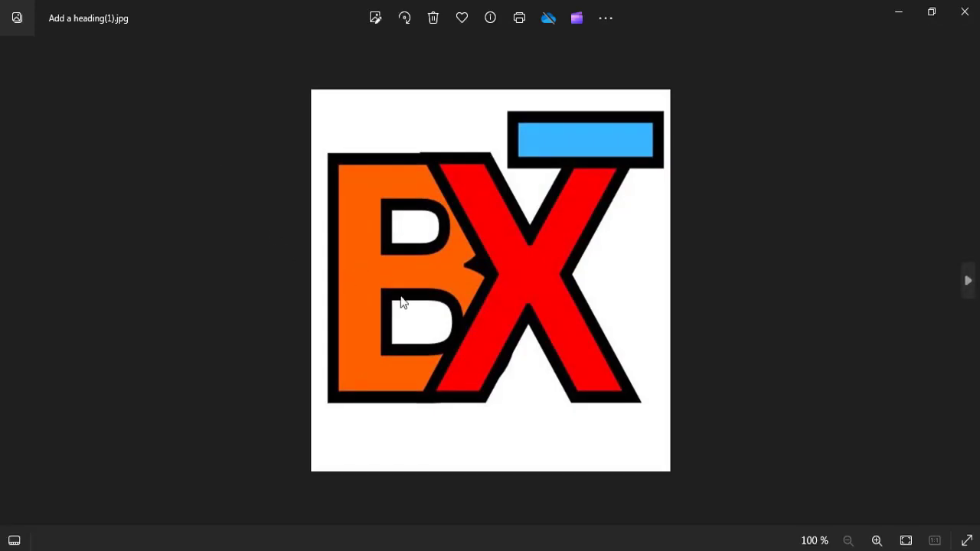
key("Right")
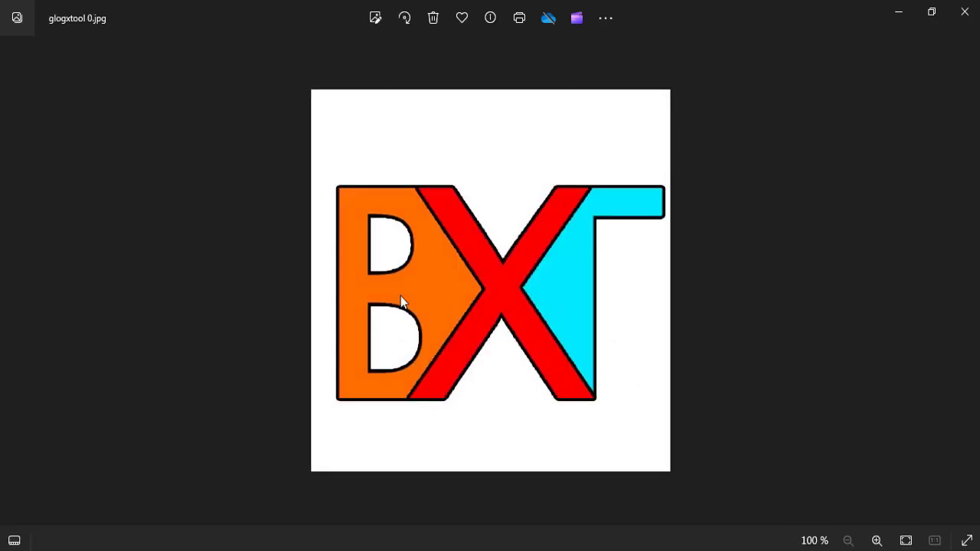
key("Right")
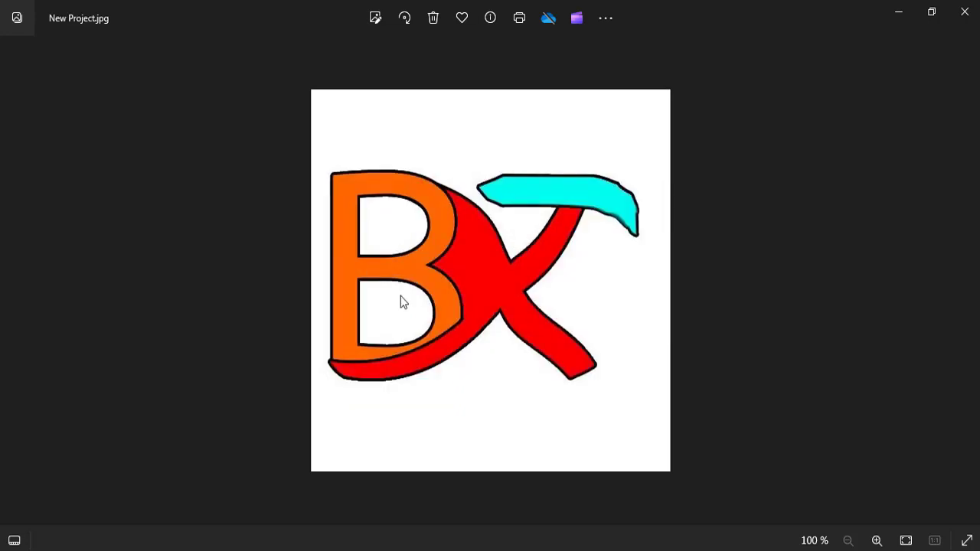
left_click(963, 12)
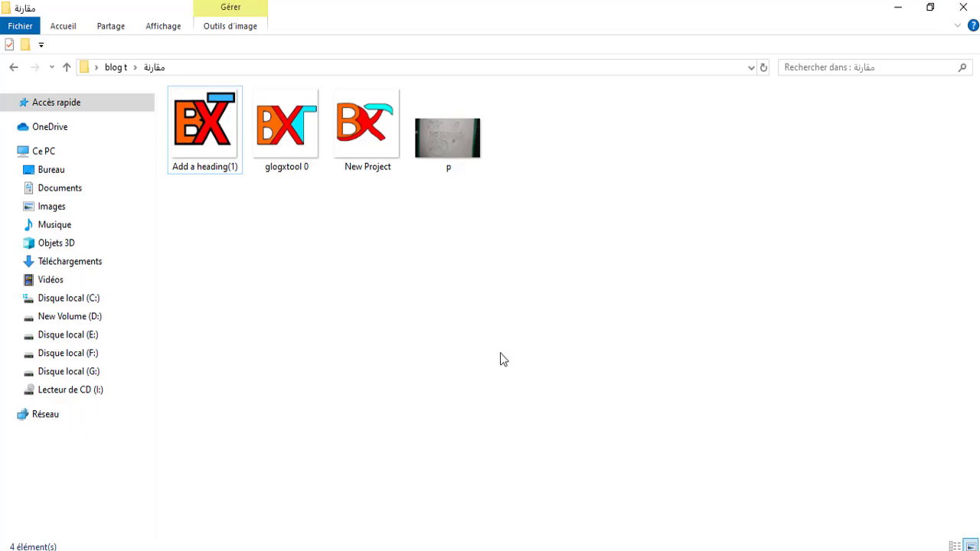
- Switch to Firefox, look over the logo design article on drihama.com, and show the DriHAMA Tech YouTube channel
key("alt+Tab")
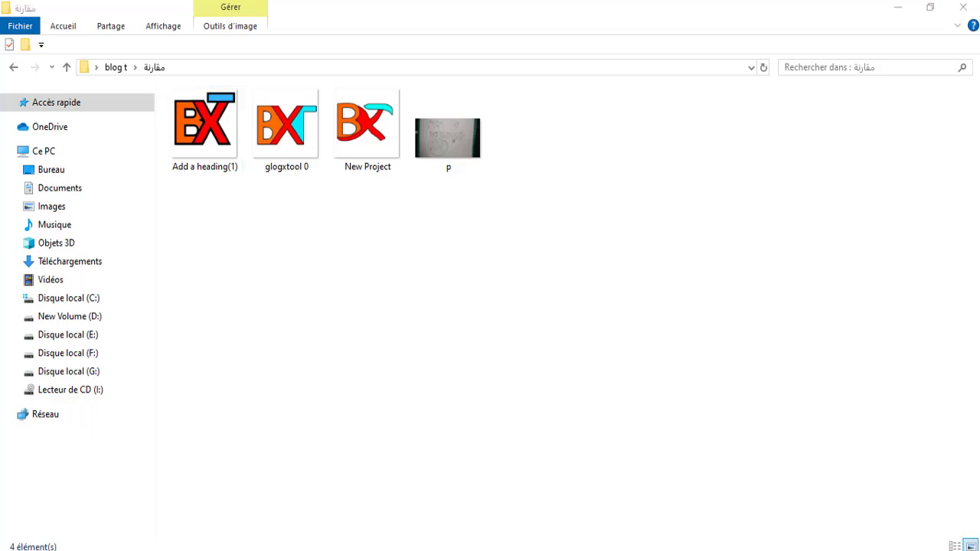
scroll(341, 232, "down", 4)
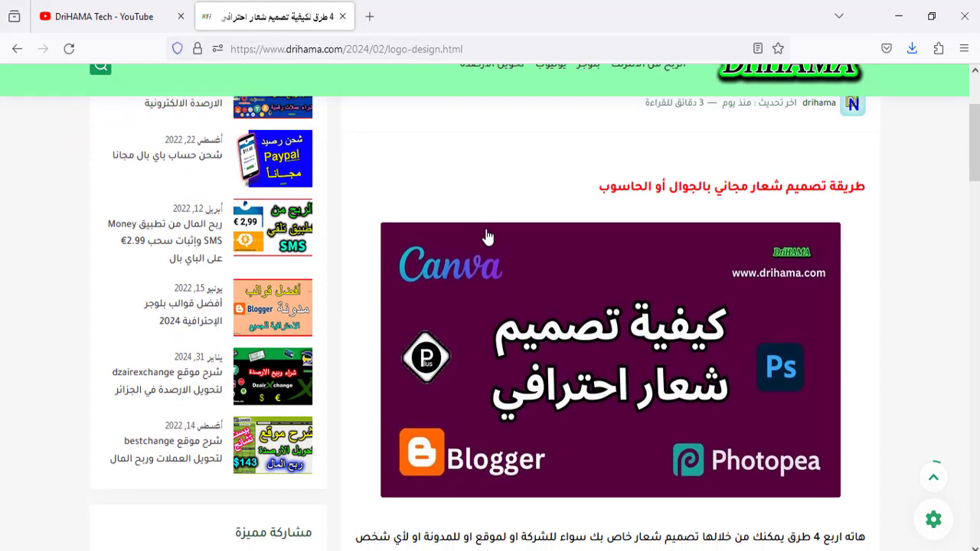
left_click(108, 21)
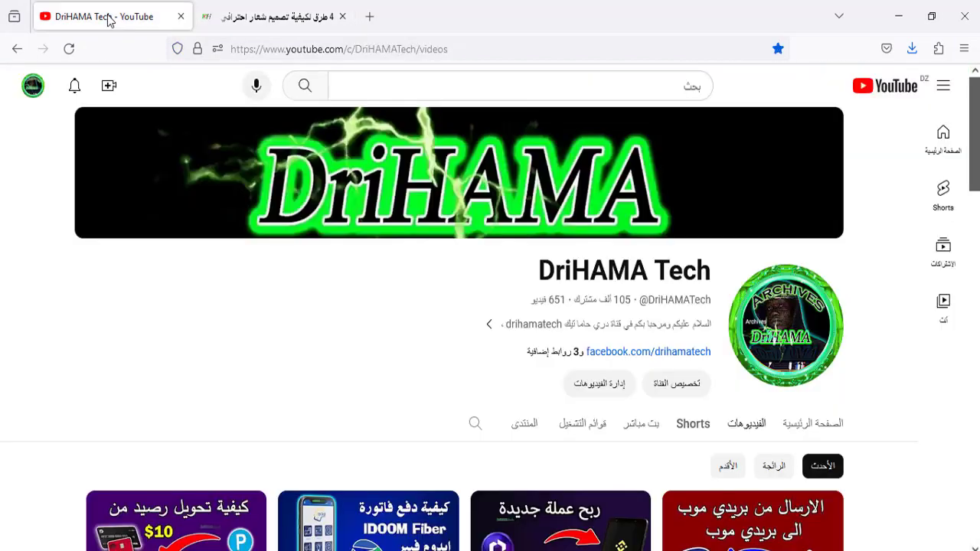